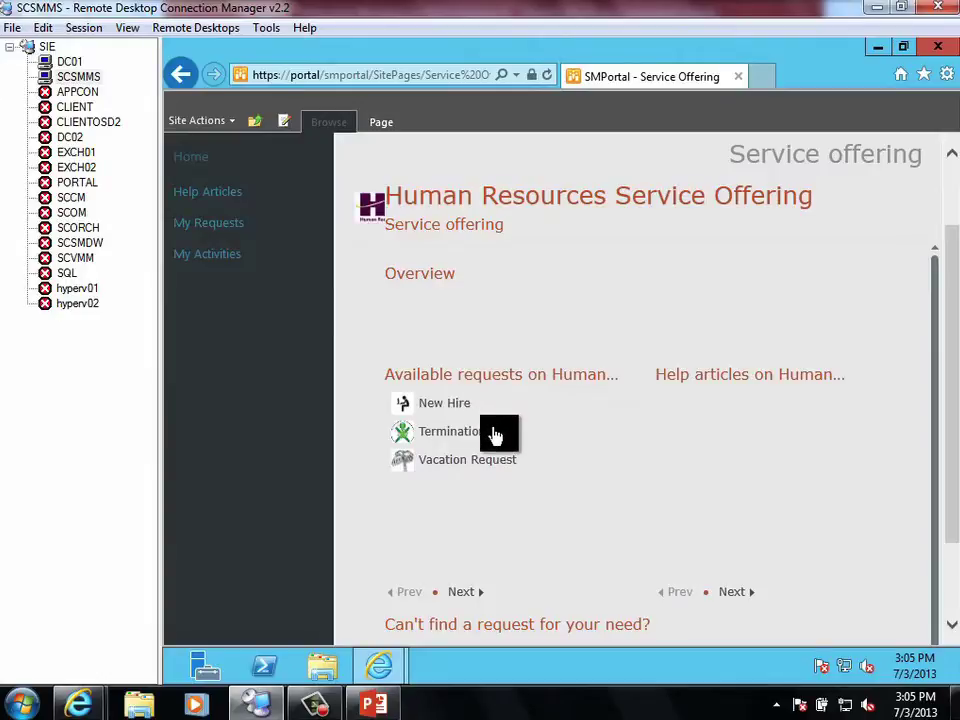
Step: Select the New Hire offering under Available requests and start its request form
left_click(420, 433)
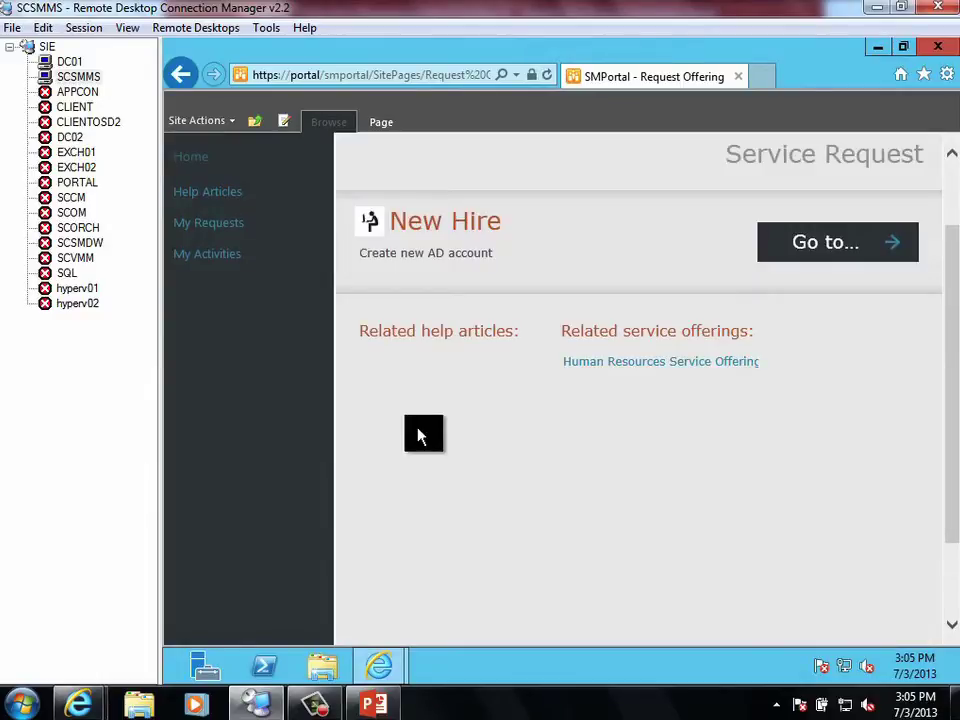
left_click(858, 252)
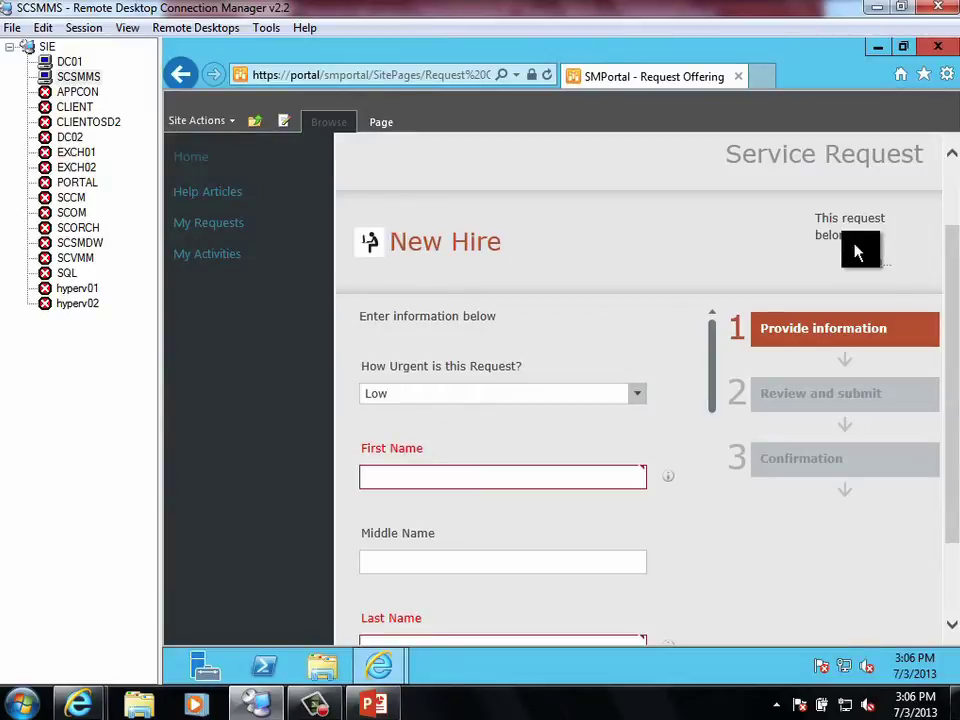
left_click(385, 665)
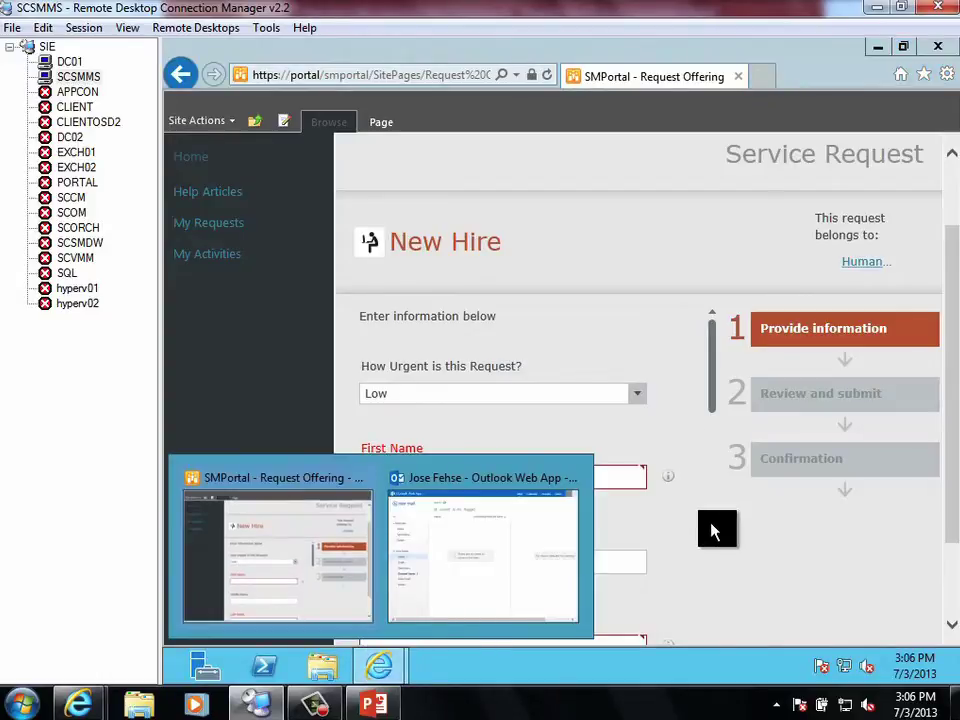
Step: Check the helpdesk request notifications in Outlook's Deleted Items, then return to the New Hire form
left_click(473, 482)
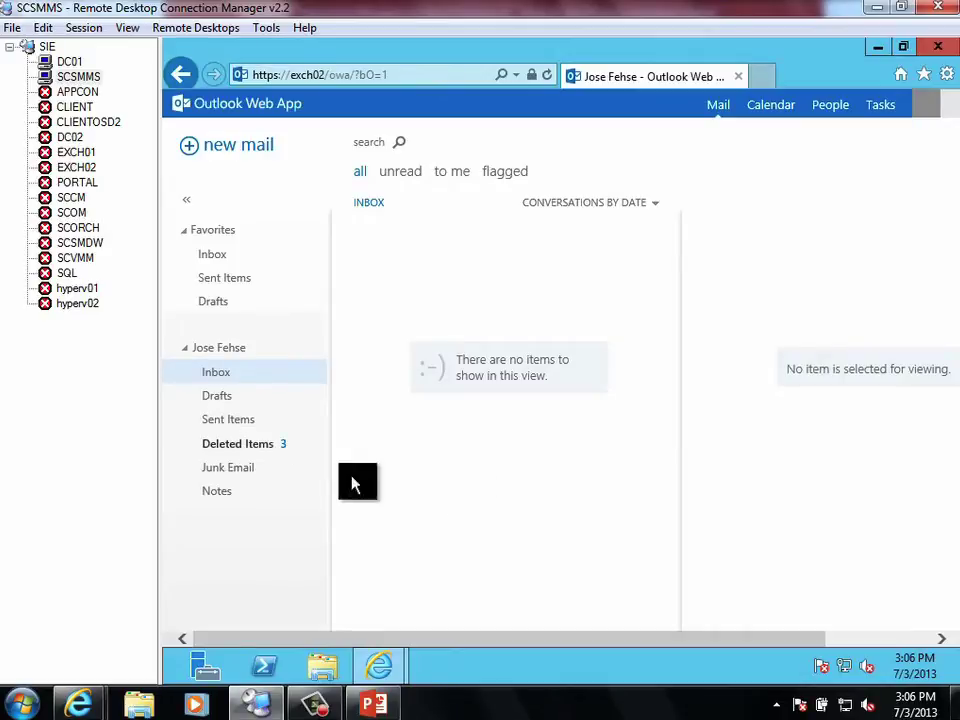
left_click(268, 449)
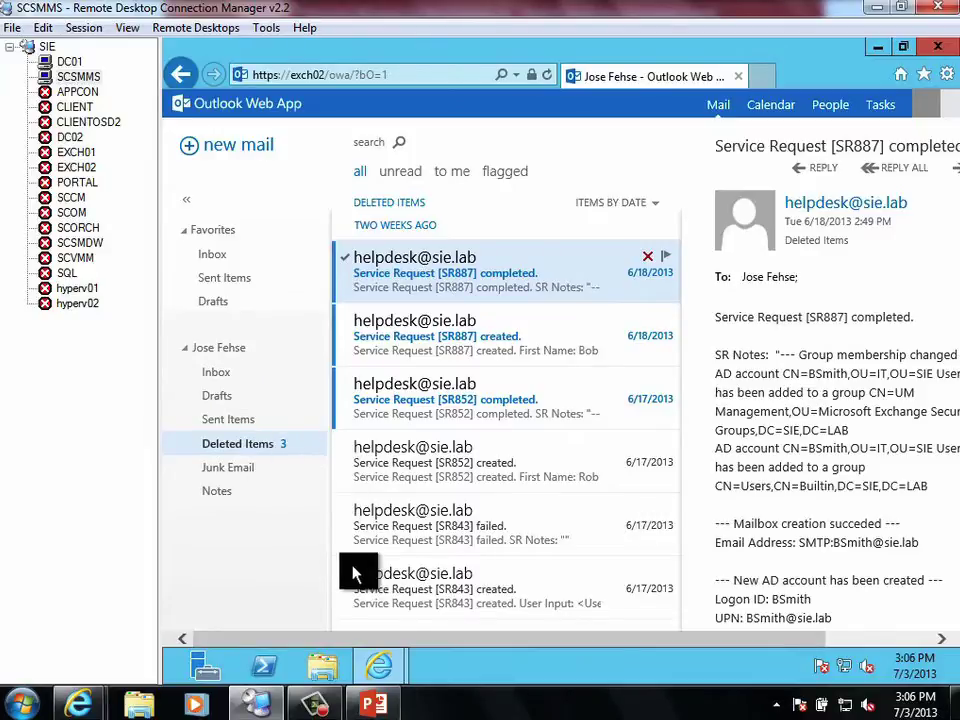
mouse_move(377, 665)
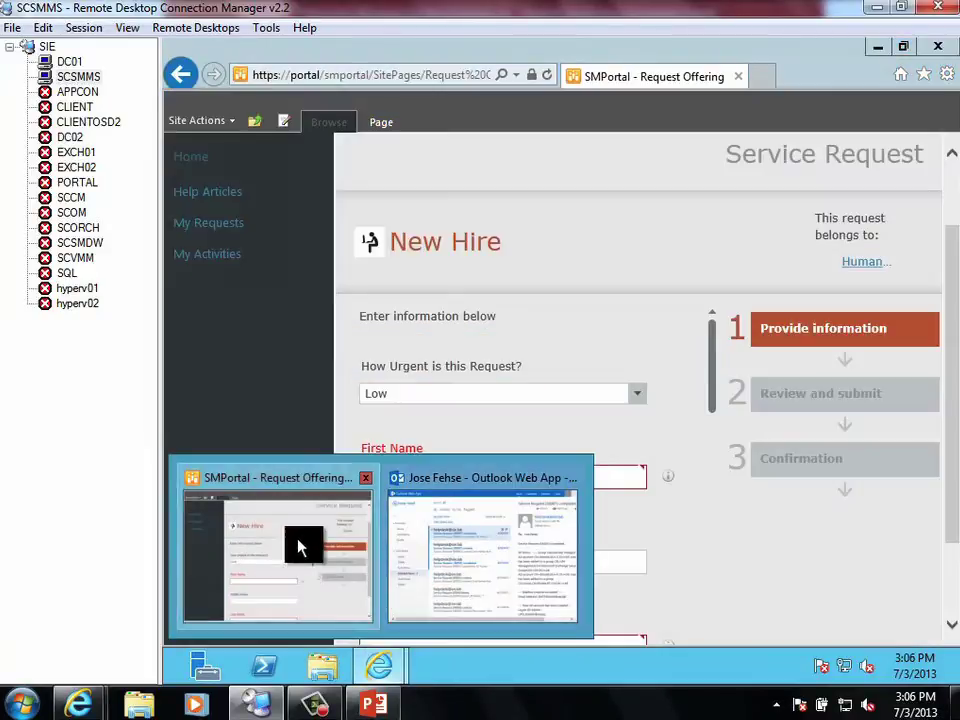
left_click(300, 546)
left_click(457, 478)
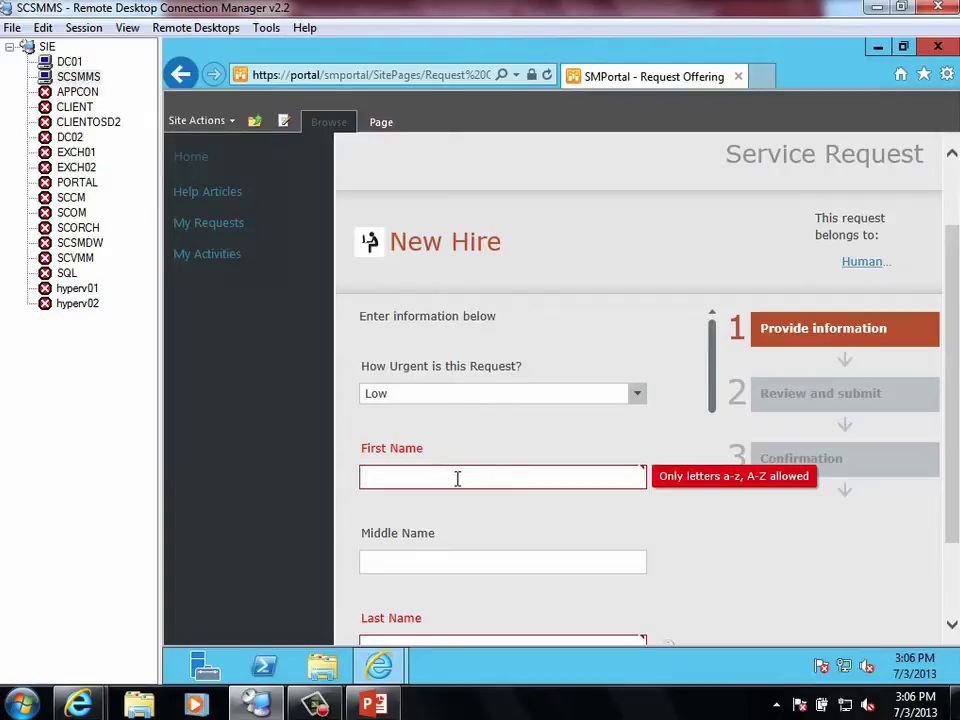
Step: Enter the new hire's first name and last name in the form
type("Jo")
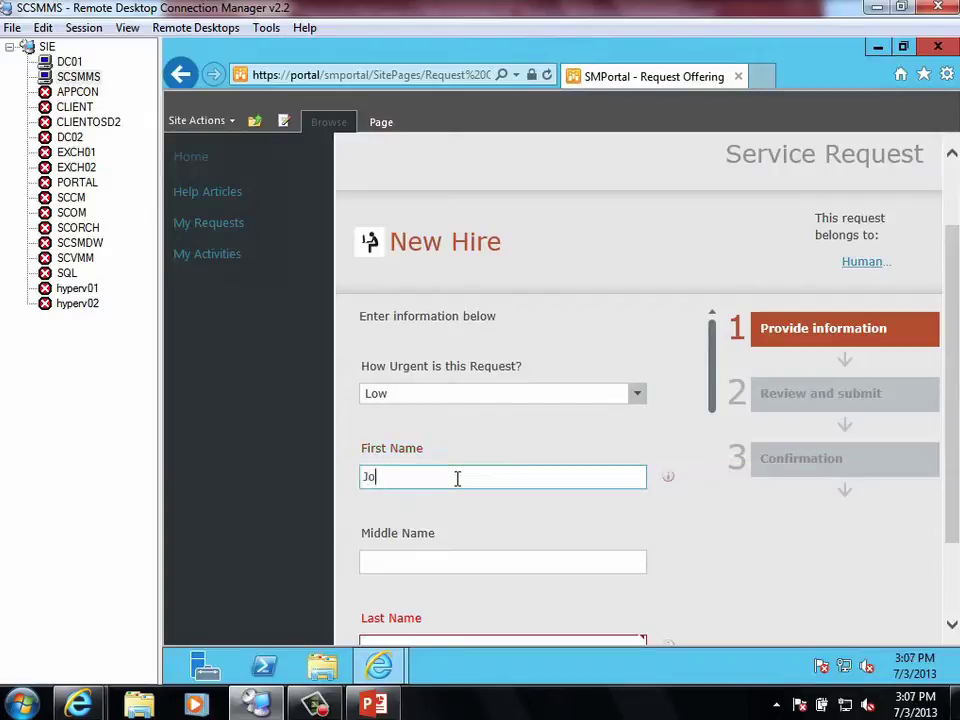
key("BackSpace")
key("BackSpace")
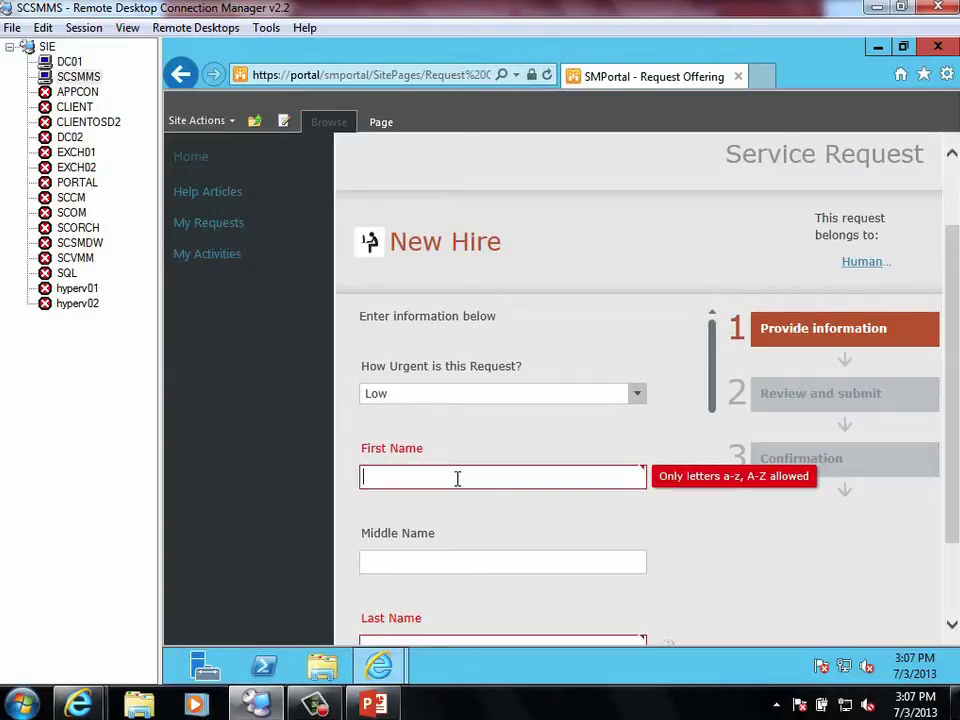
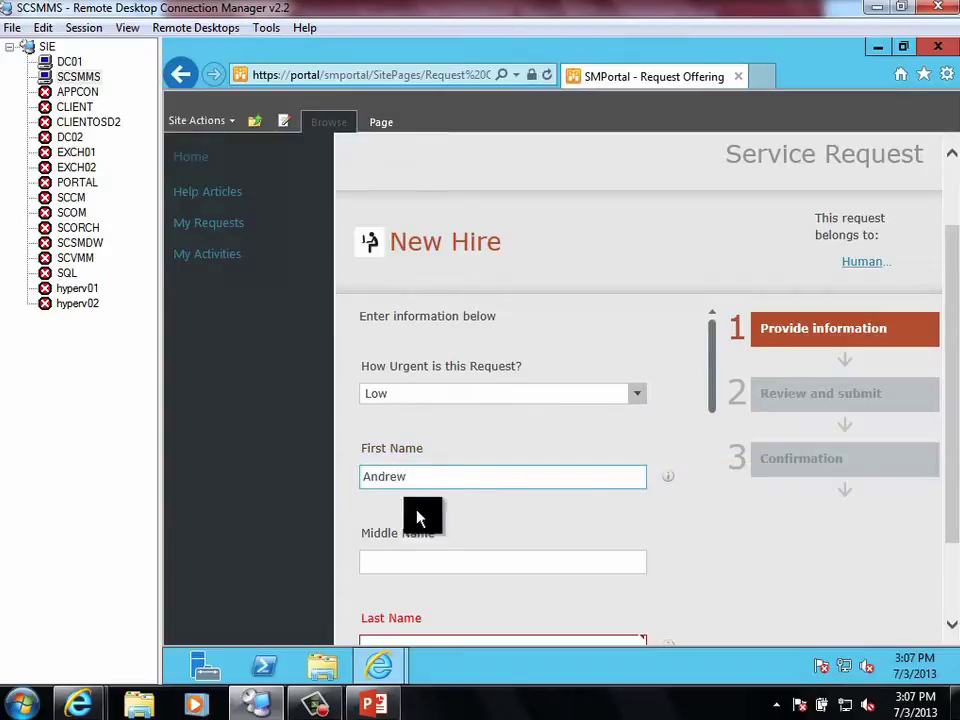
scroll(417, 568, "down", 2)
left_click(369, 525)
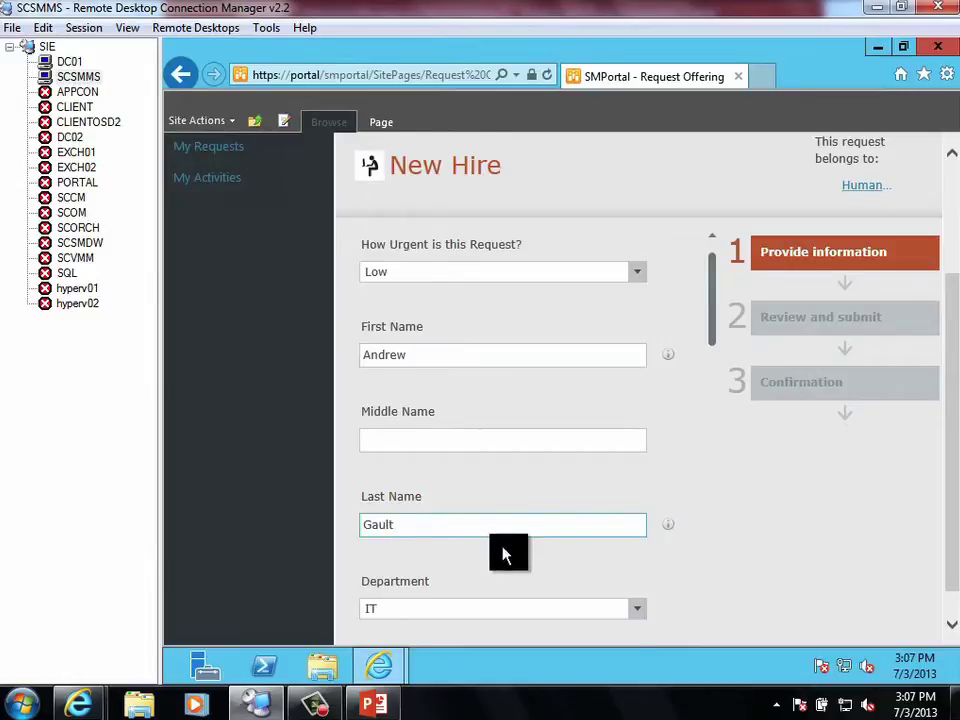
Step: Enter the new hire's phone number and tick SIE\Server Operators group membership
scroll(505, 555, "down", 1)
left_click(952, 407)
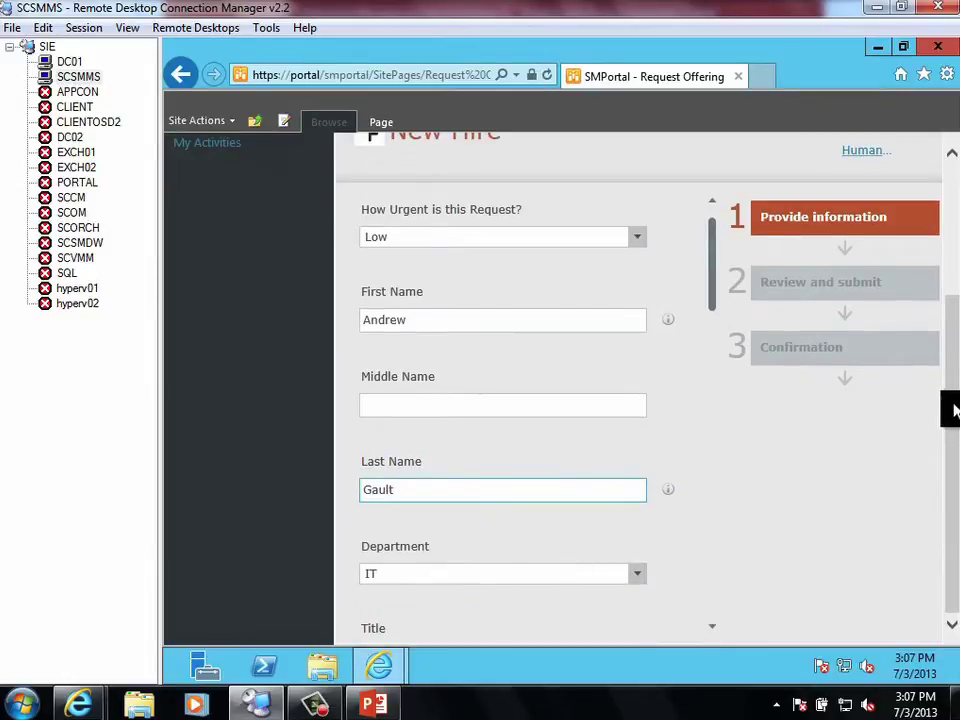
left_click(711, 360)
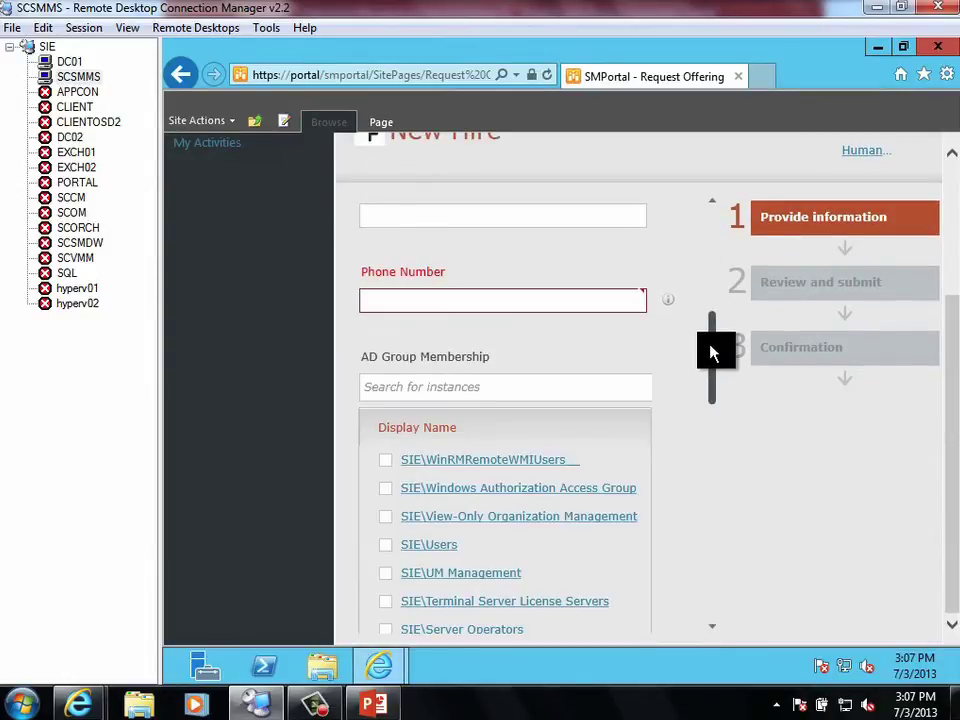
left_click(445, 300)
type("416")
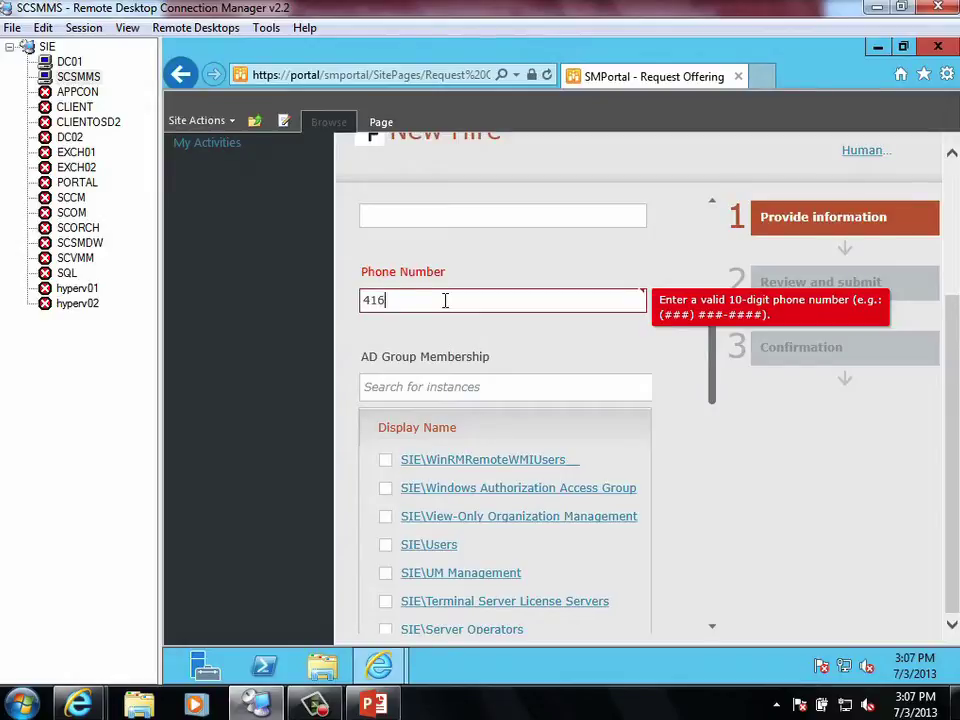
type("-555-5555")
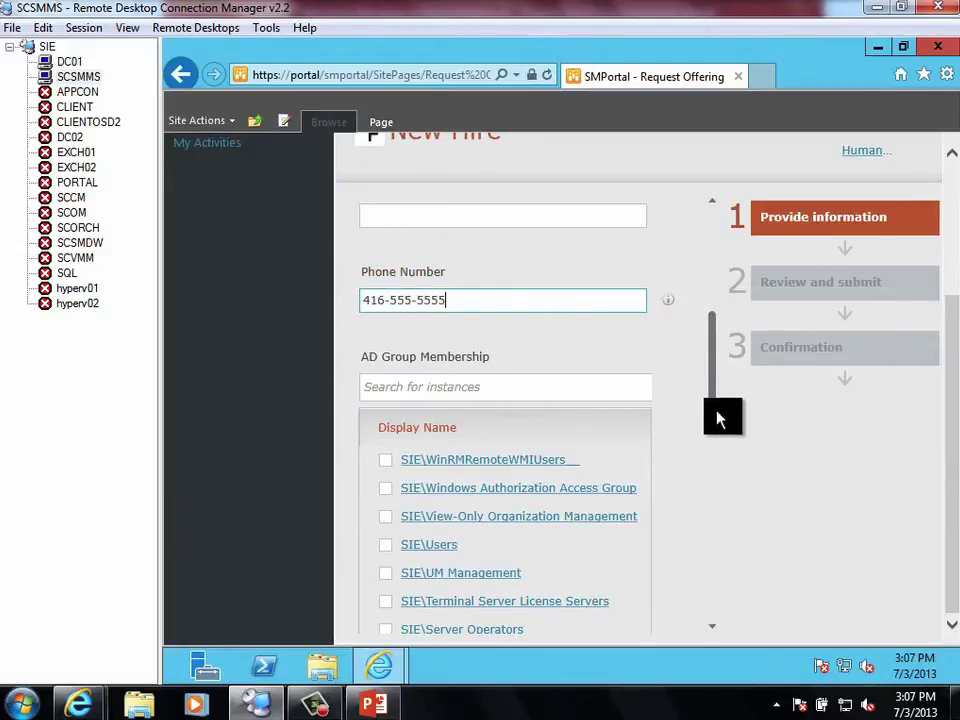
scroll(706, 425, "down", 3)
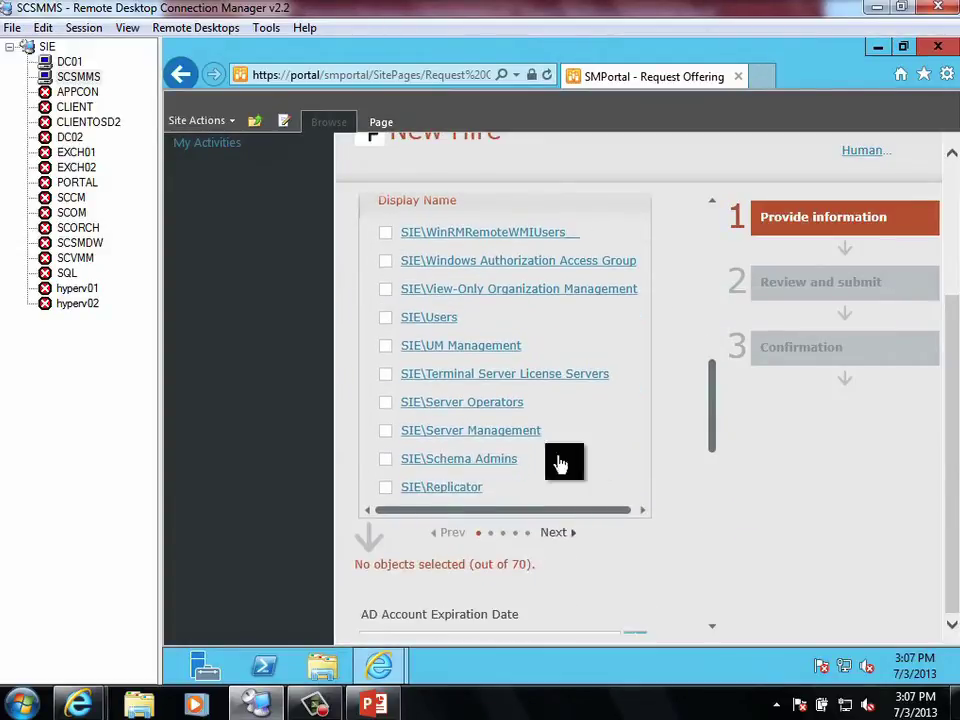
left_click(386, 406)
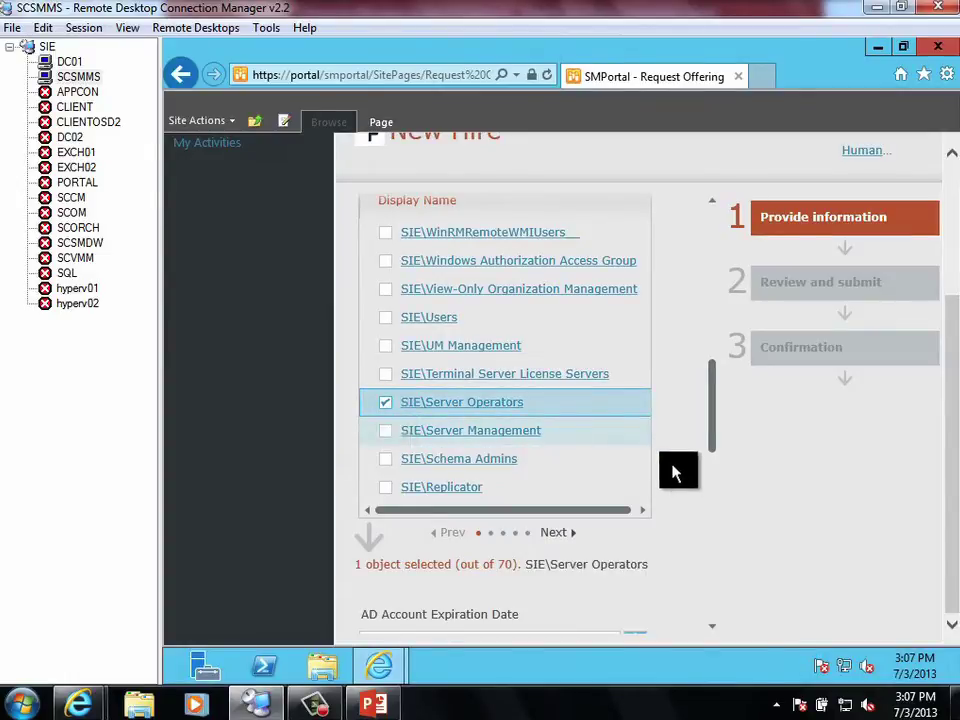
Step: Tick User HR as the direct manager's account and advance to Review and submit
scroll(712, 482, "down", 2)
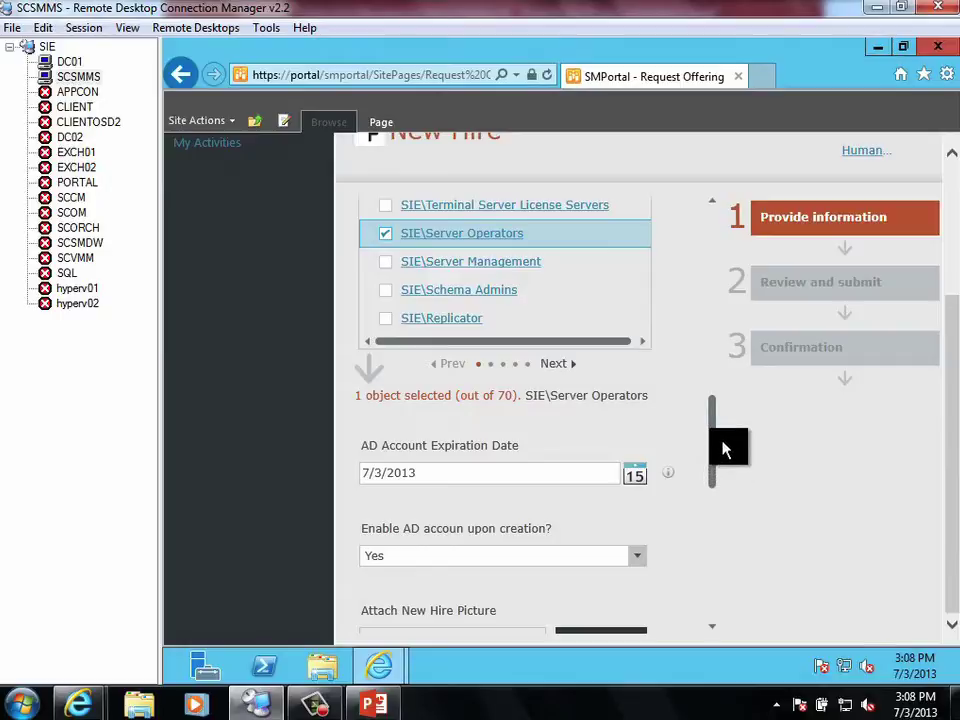
left_click_drag(715, 440, 716, 497)
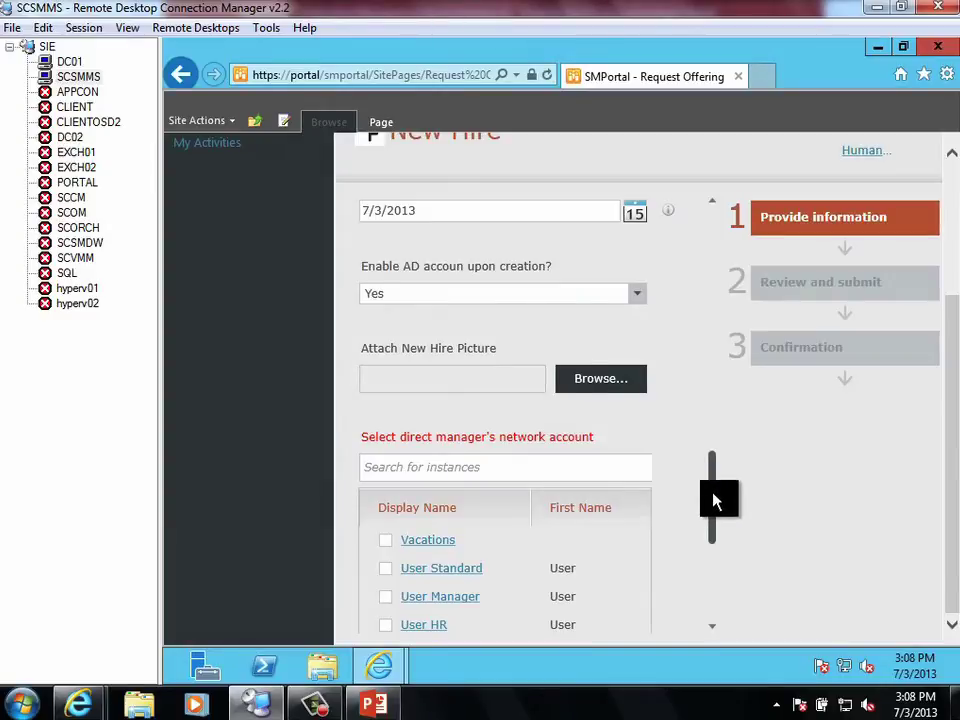
scroll(710, 497, "down", 3)
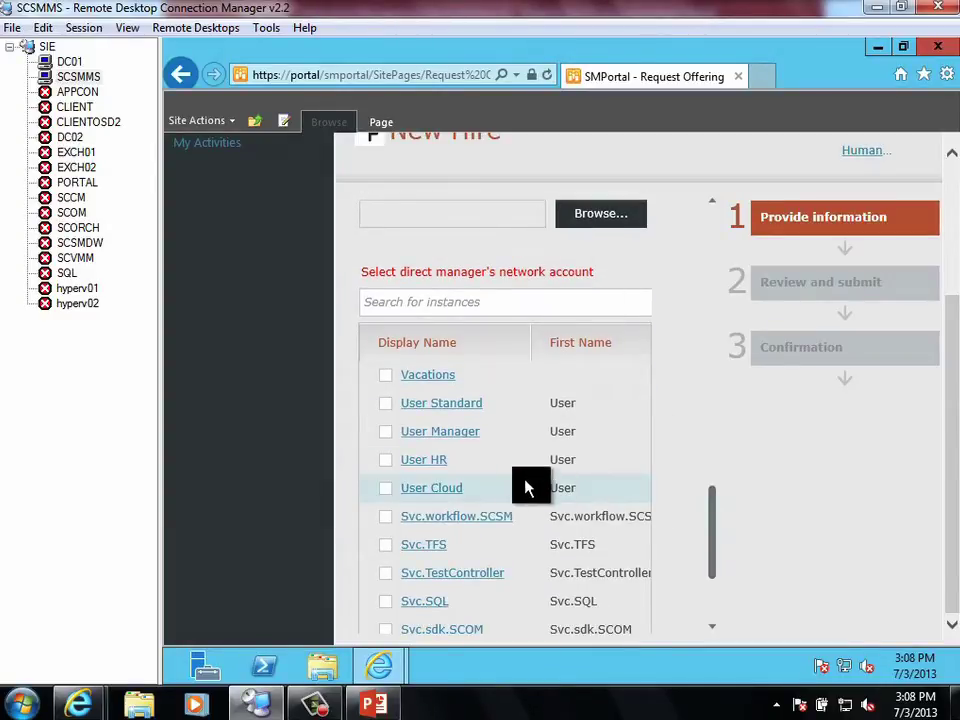
left_click(386, 460)
scroll(711, 606, "down", 3)
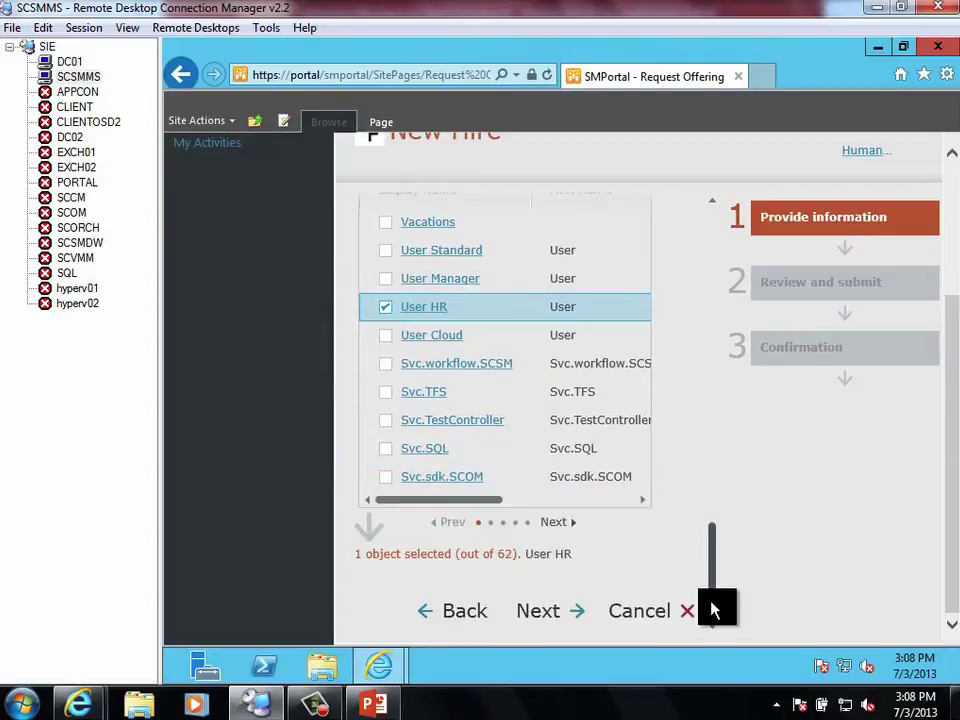
left_click(557, 615)
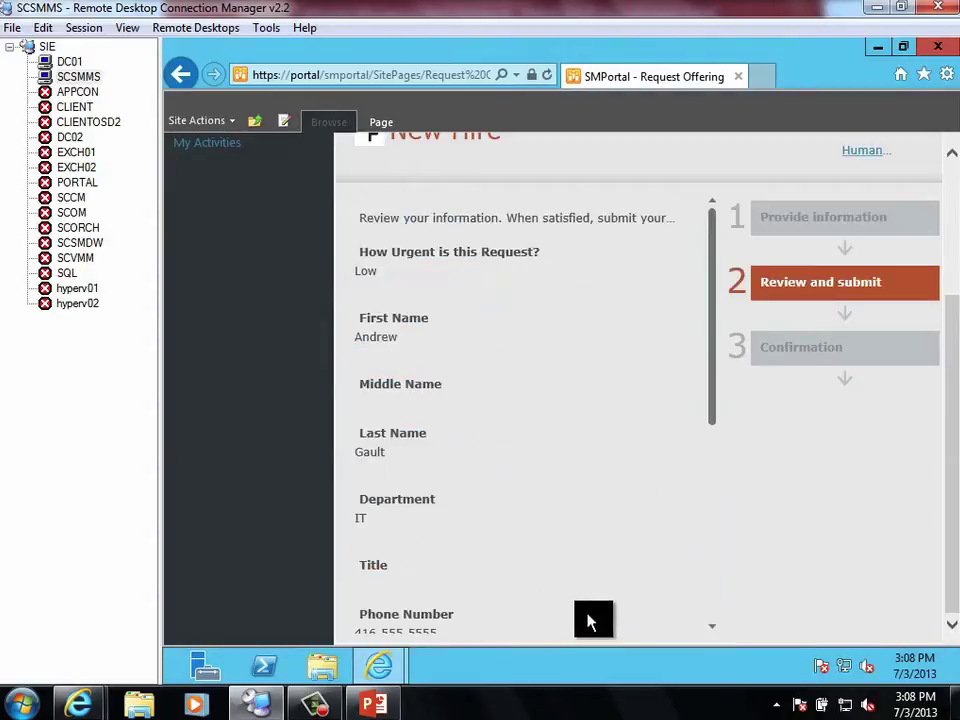
Step: Look over the New Hire details on Review and submit, then submit the request
scroll(720, 530, "down", 5)
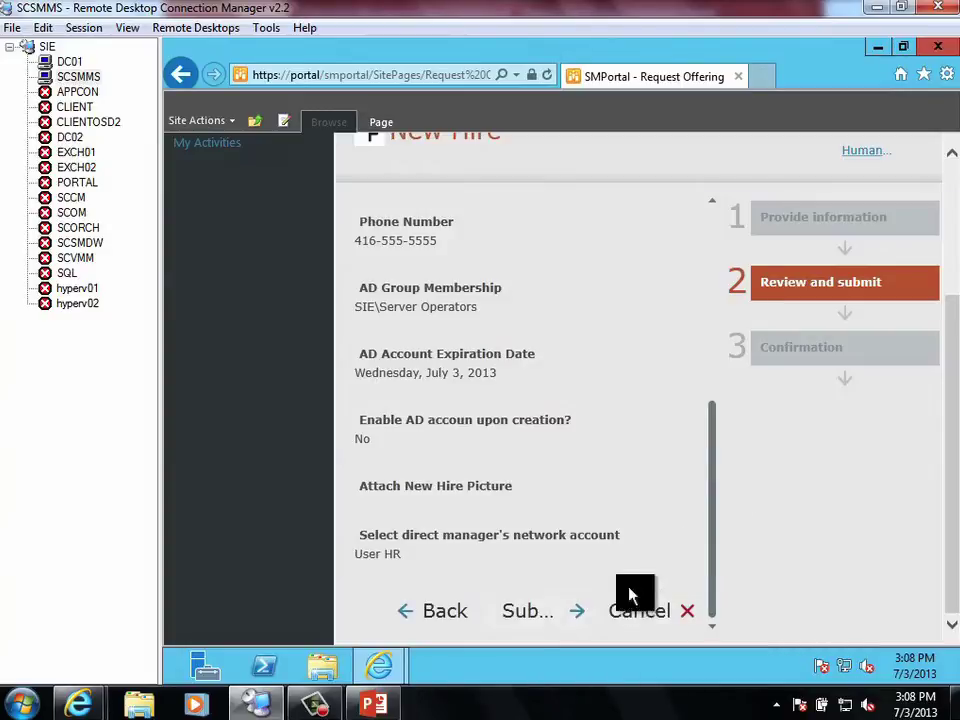
scroll(705, 410, "up", 5)
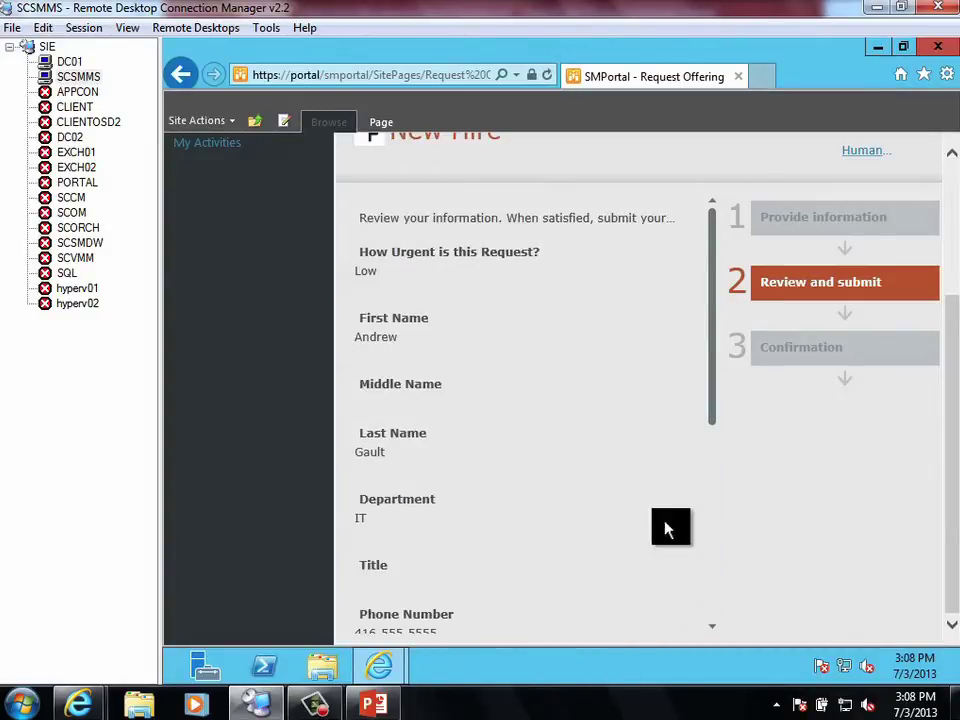
left_click_drag(718, 407, 713, 551)
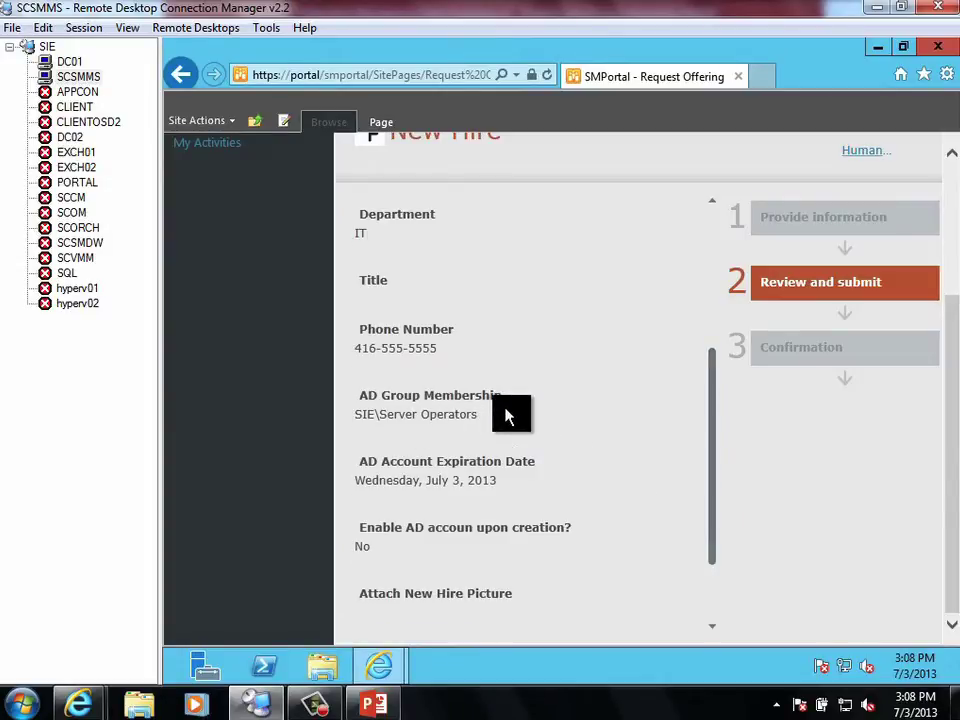
scroll(640, 540, "down", 1)
scroll(700, 600, "down", 2)
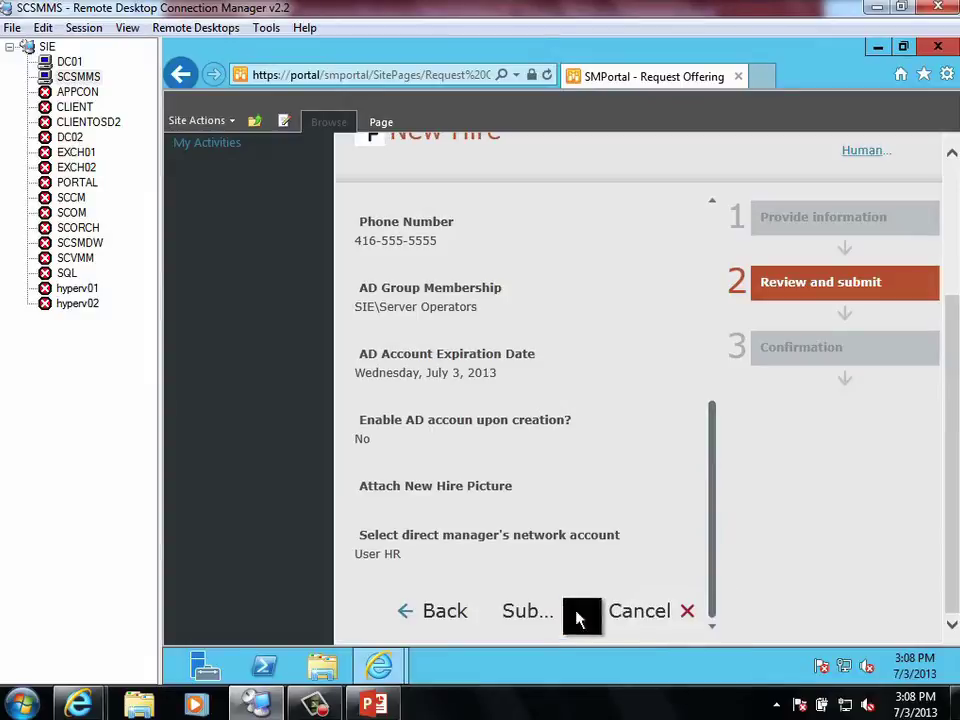
left_click(536, 614)
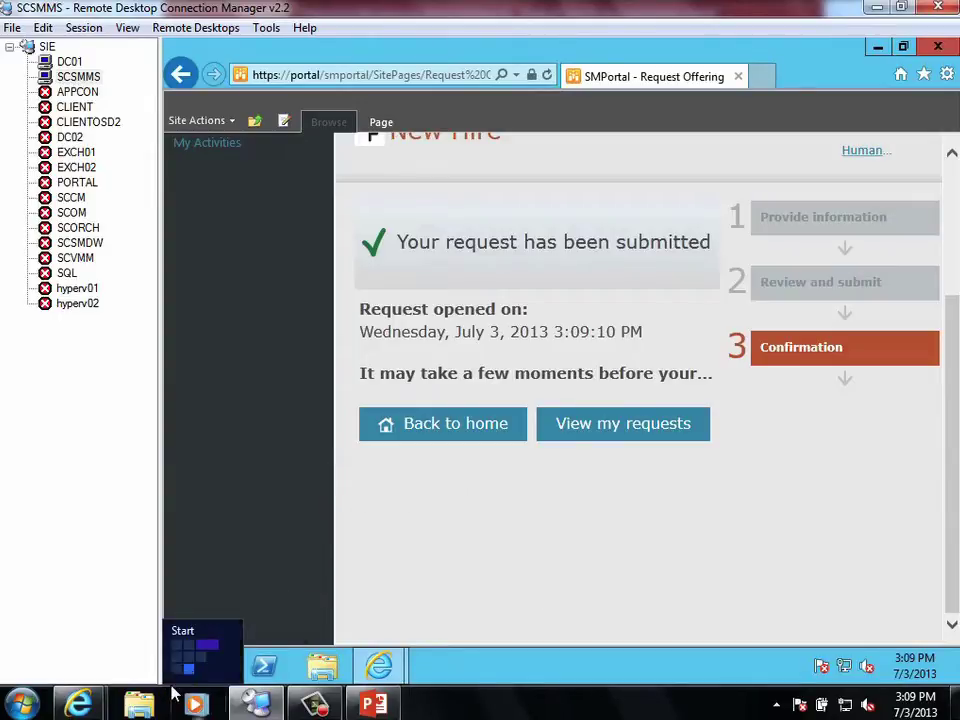
Step: On the SCSMMS server session, search Start for 'ser', then clear it to list all apps
left_click(168, 690)
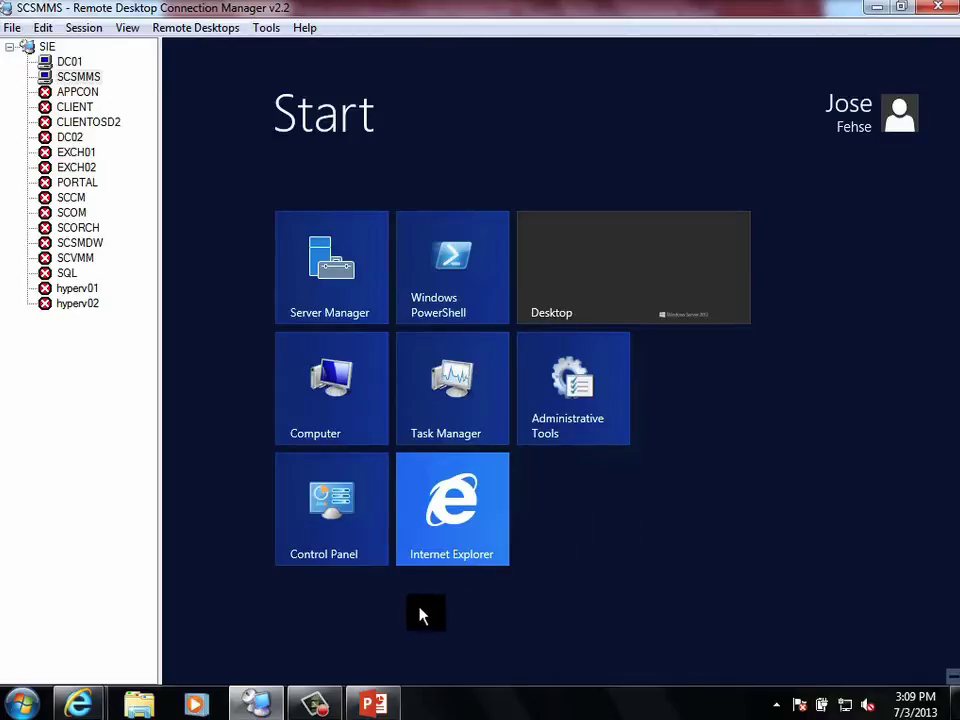
left_click(80, 77)
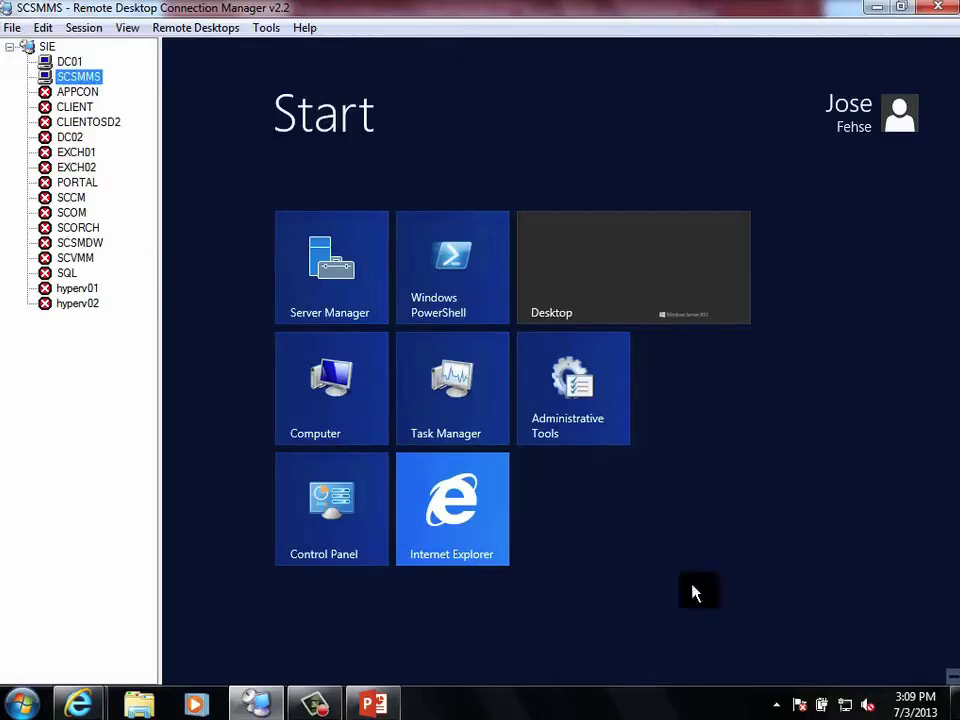
left_click(950, 670)
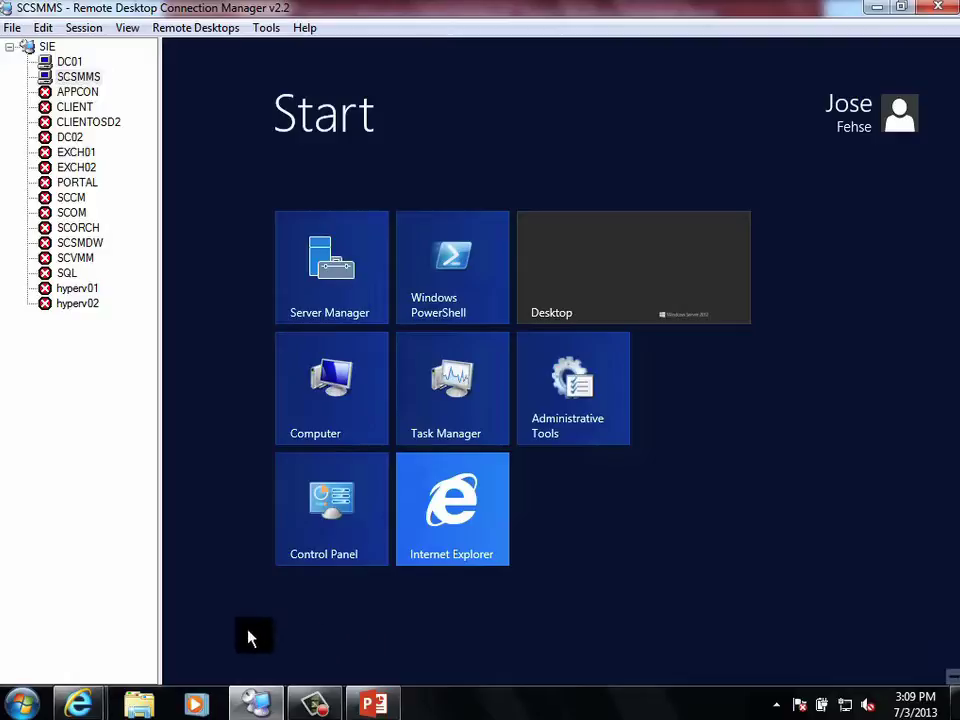
type("ser")
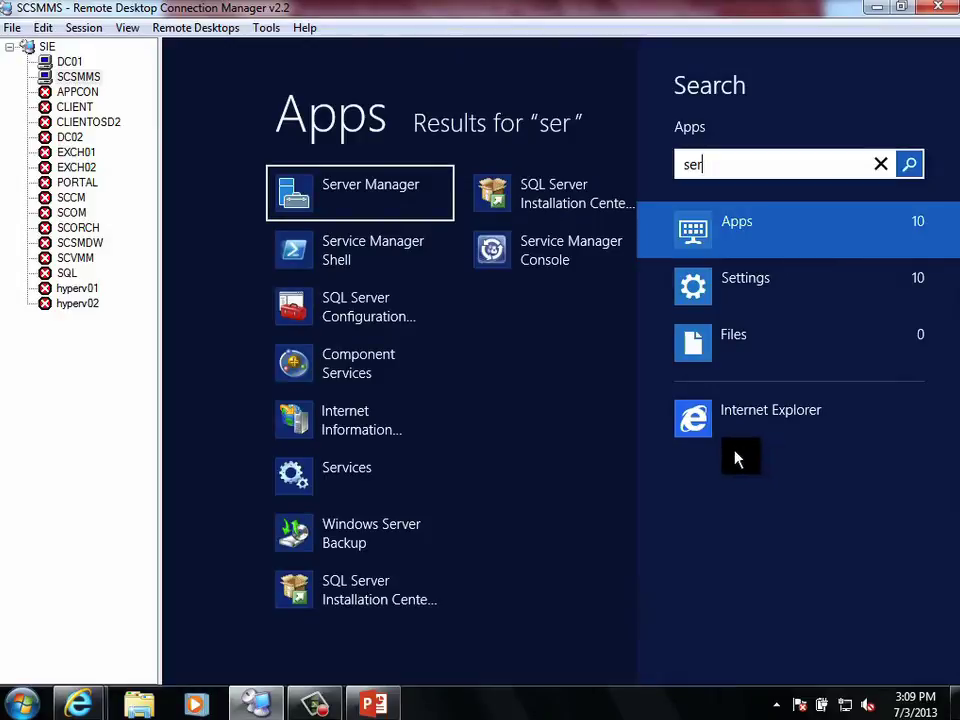
key("BackSpace")
key("BackSpace")
key("BackSpace")
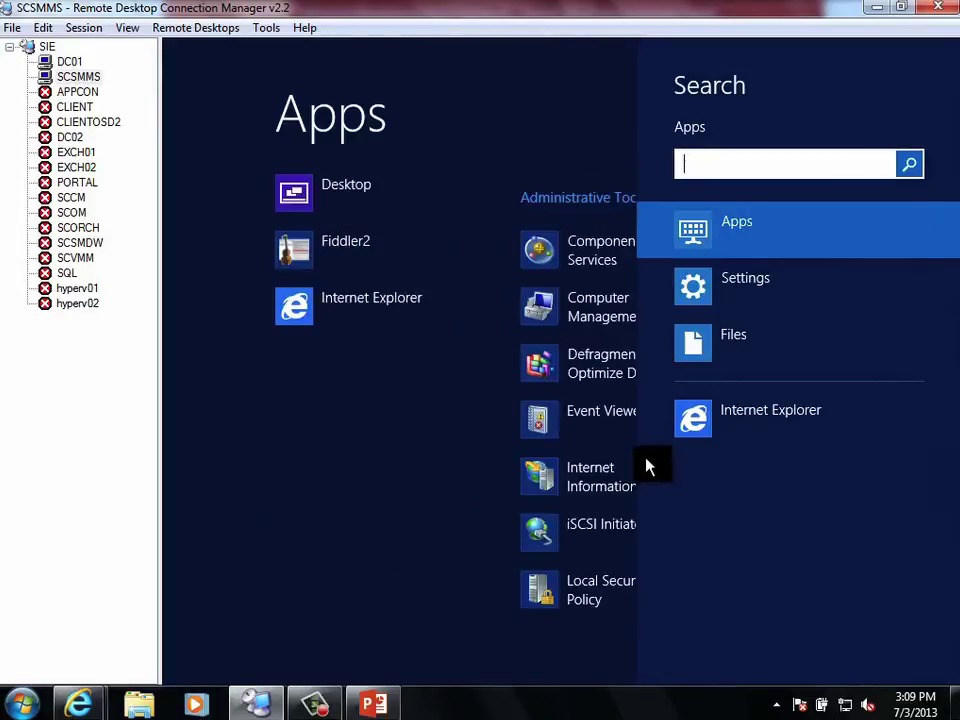
left_click(481, 465)
key("super")
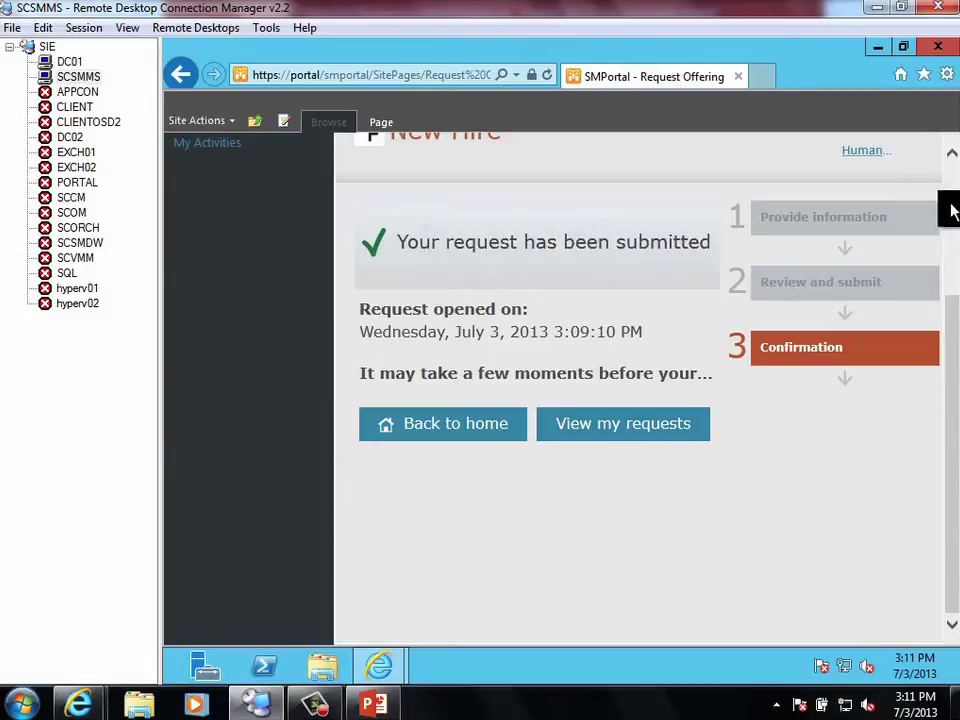
Step: Scroll the portal's New Hire confirmation page back to the top
scroll(952, 205, "up", 3)
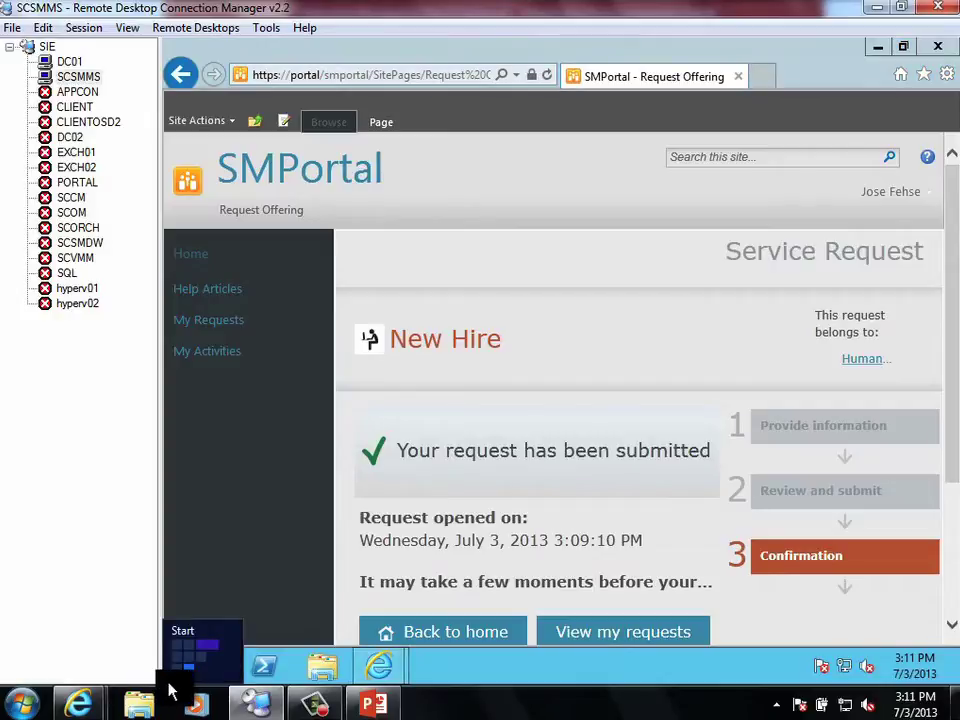
Step: Search the server's Start screen for 'c' and launch Service Manager Console
left_click(171, 684)
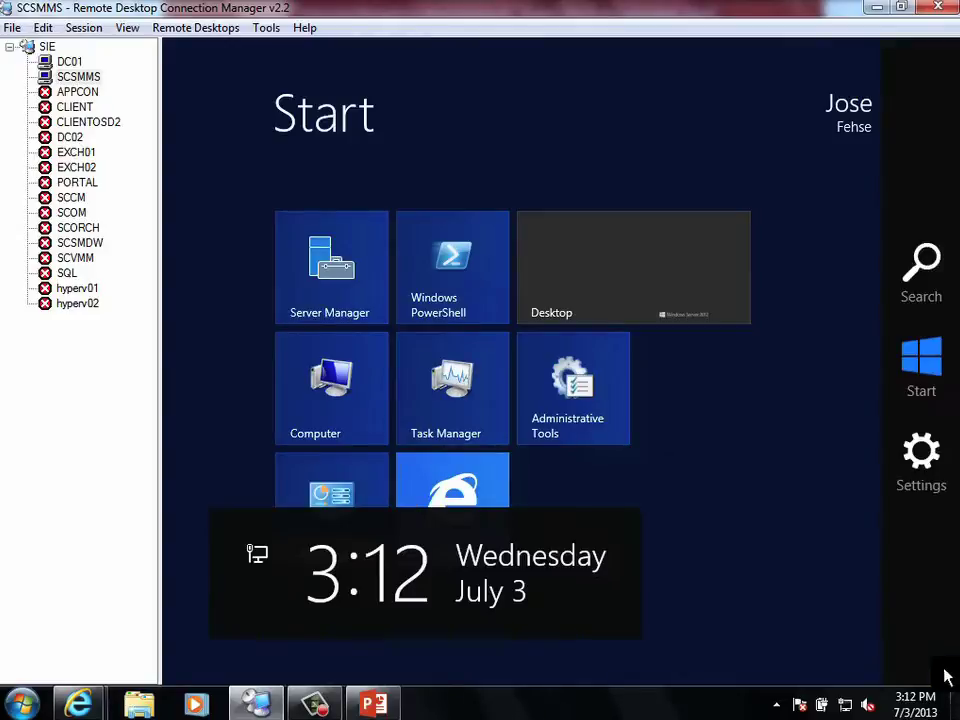
type("c")
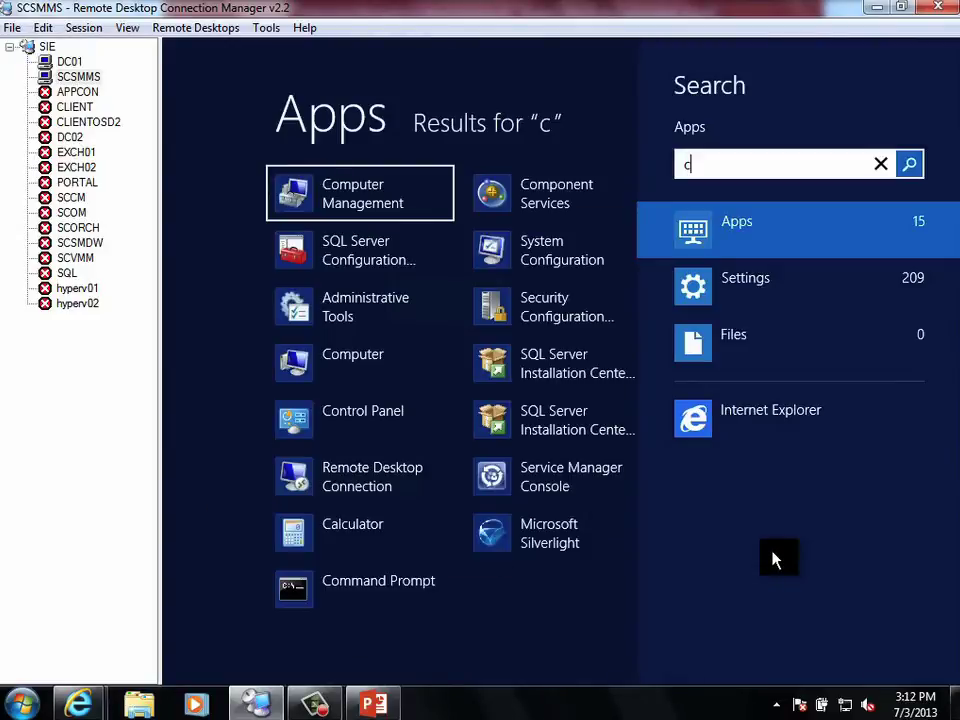
left_click(521, 482)
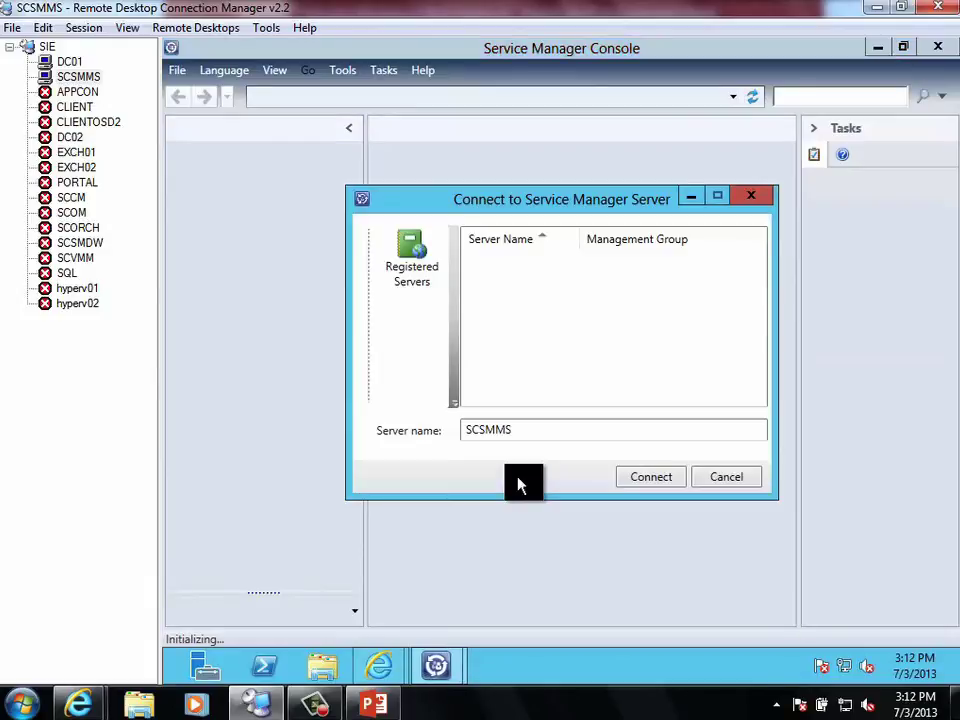
Step: Connect to SCSMMS and open New Hire from Library > Service Catalog published request offerings
left_click(662, 484)
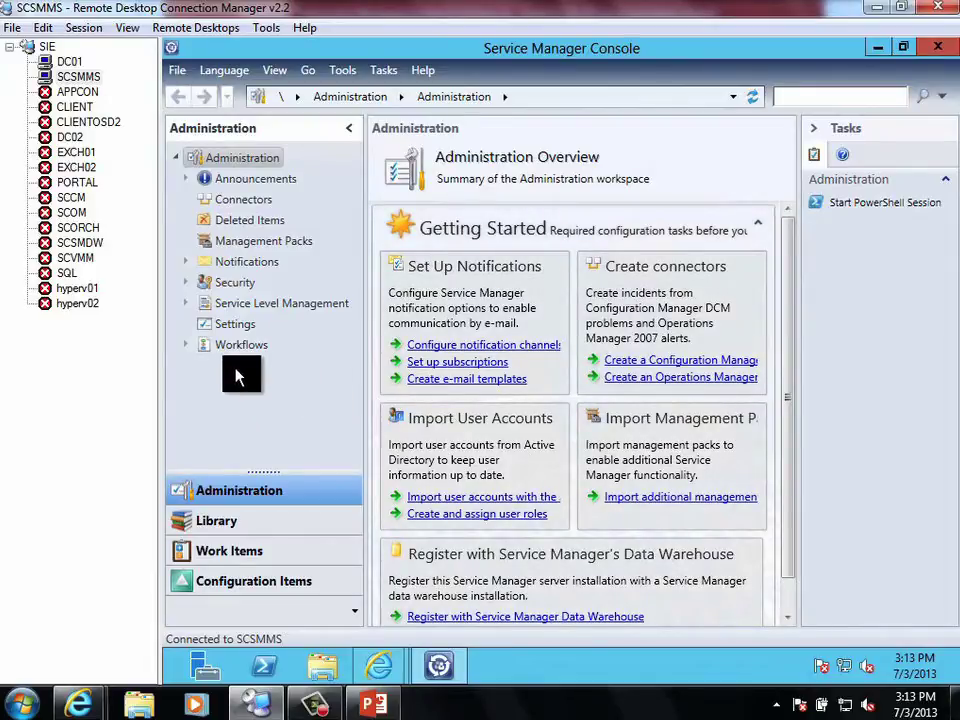
left_click(222, 528)
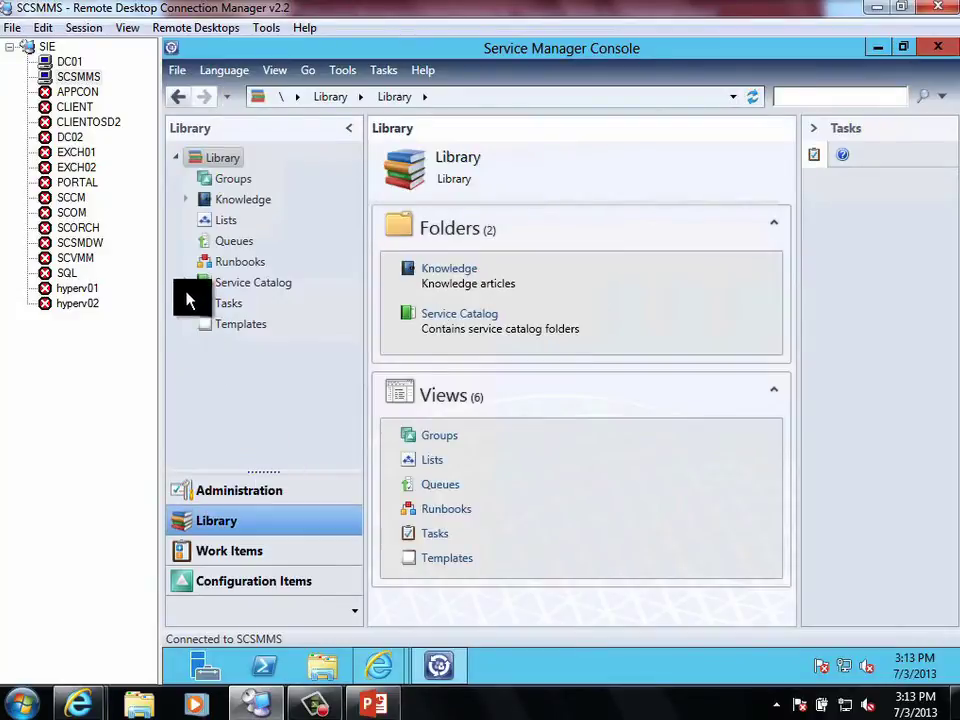
left_click(186, 284)
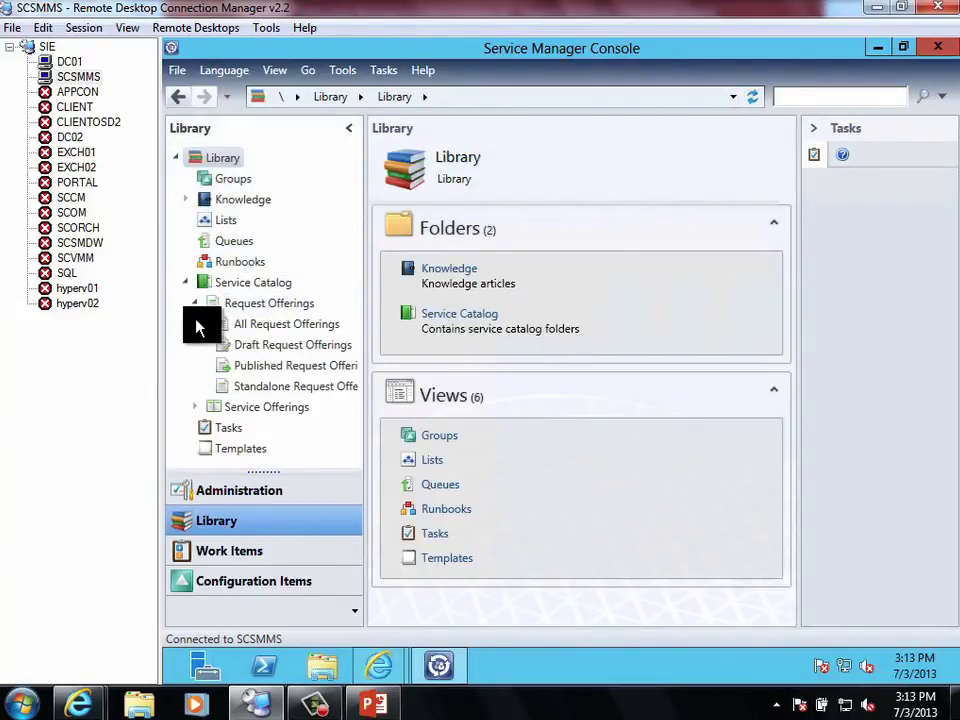
left_click(280, 373)
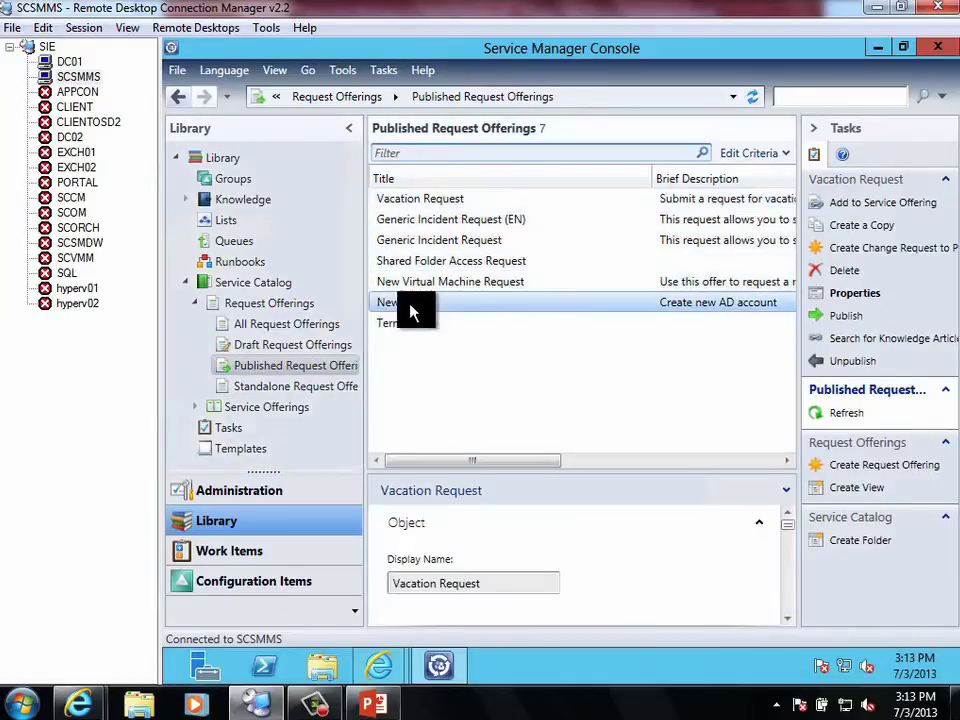
left_click(424, 305)
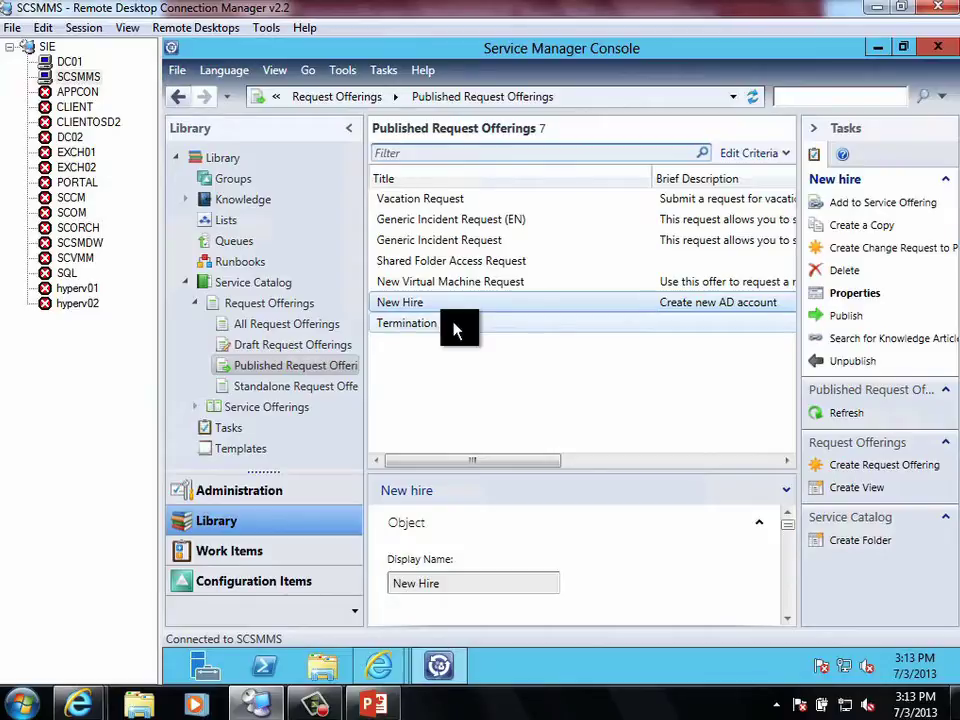
key("Return")
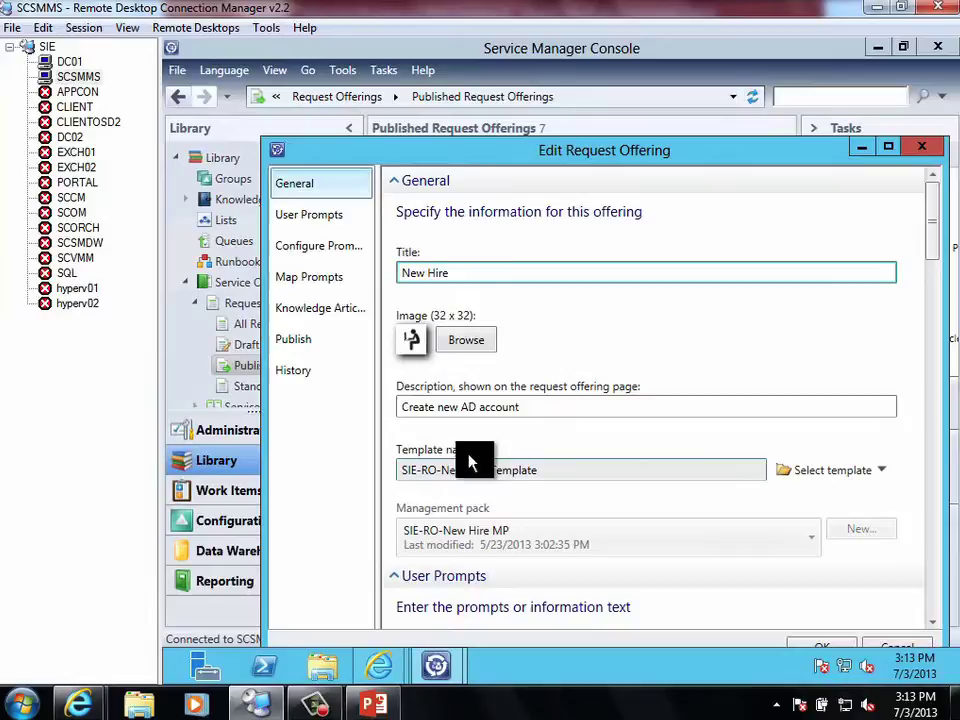
Step: Review the New Hire offering's twelve user prompts, then go to the Configure Prompts page
left_click(315, 216)
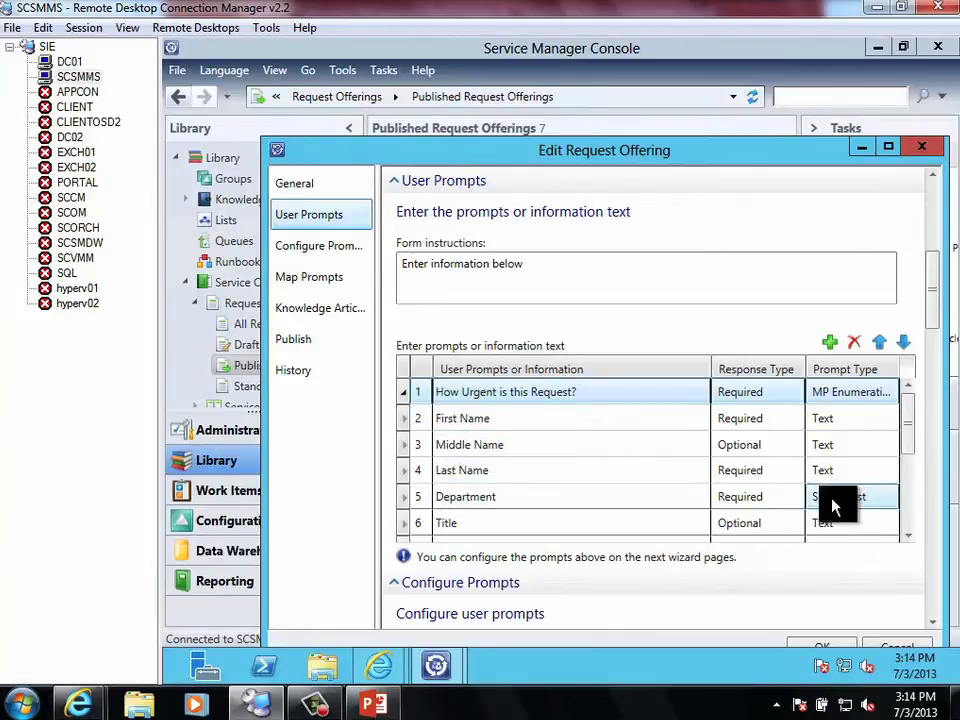
left_click(912, 476)
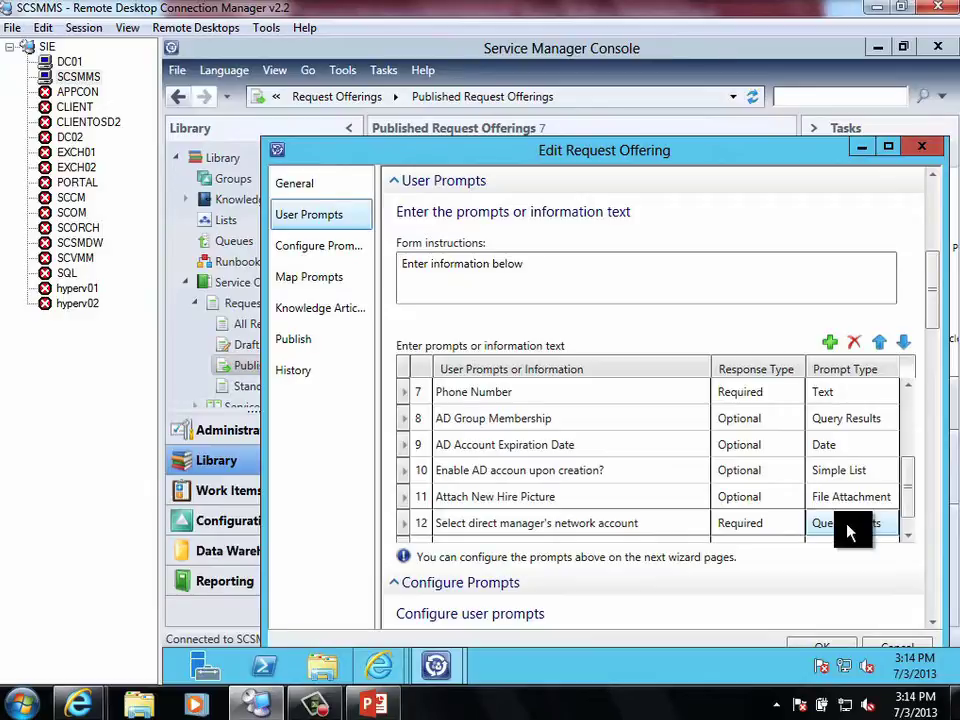
left_click(319, 245)
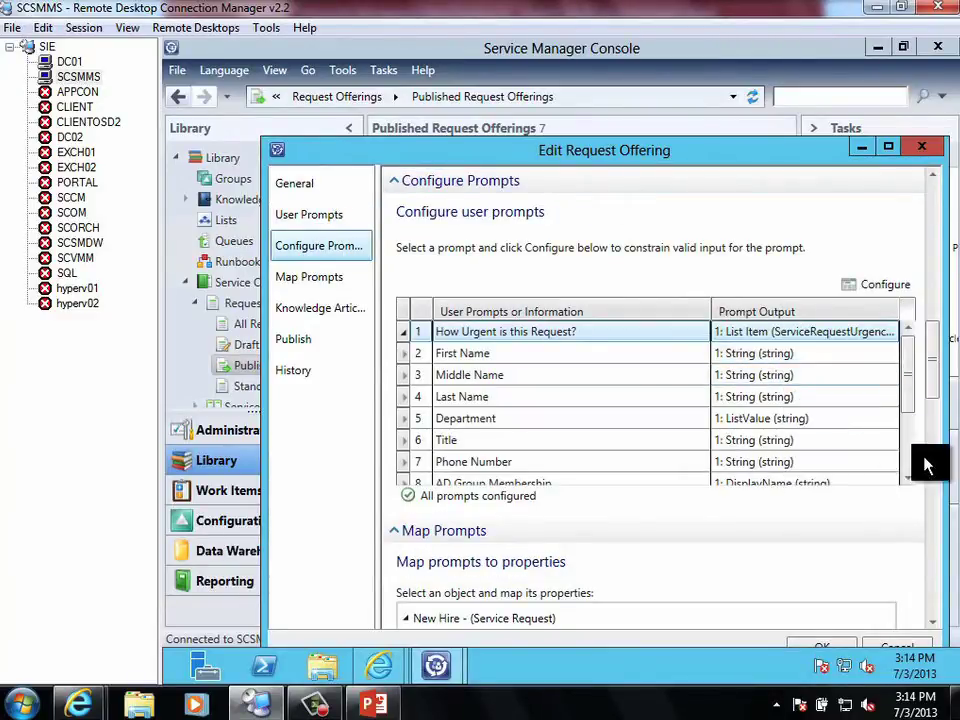
Step: Keep the Phone Number prompt restricted to 10-digit numbers, save it, and select the manager-account prompt
left_click(763, 462)
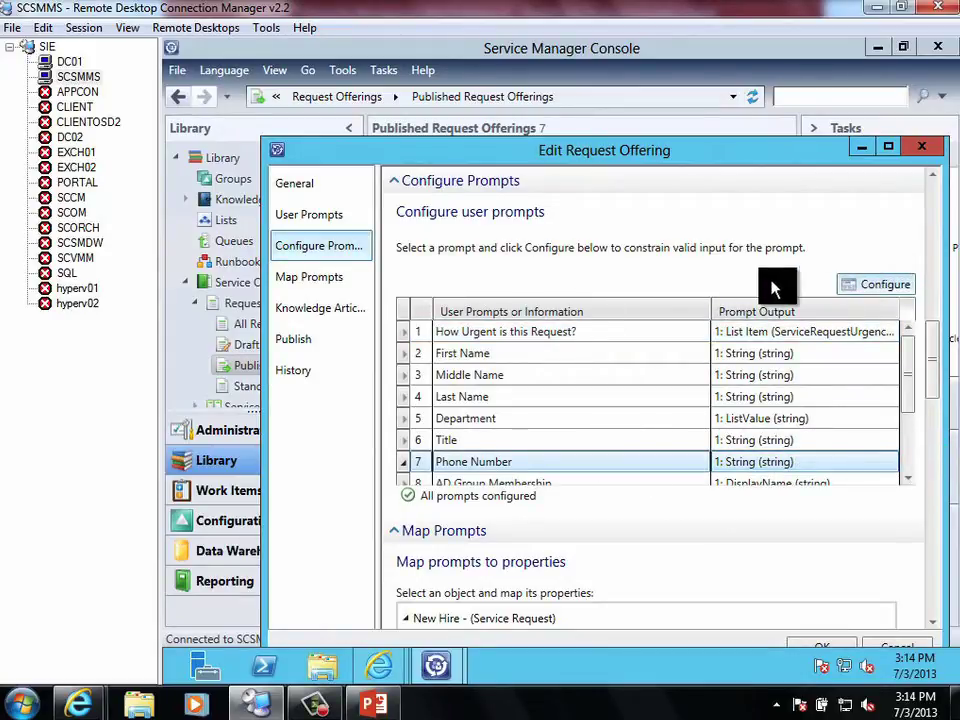
left_click(880, 287)
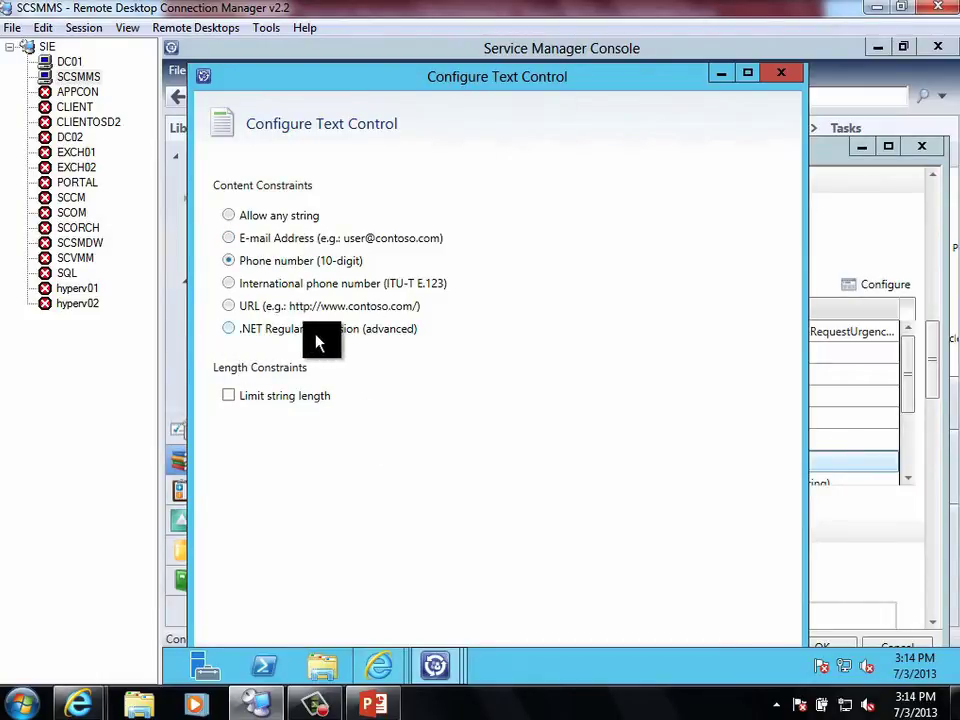
left_click(779, 74)
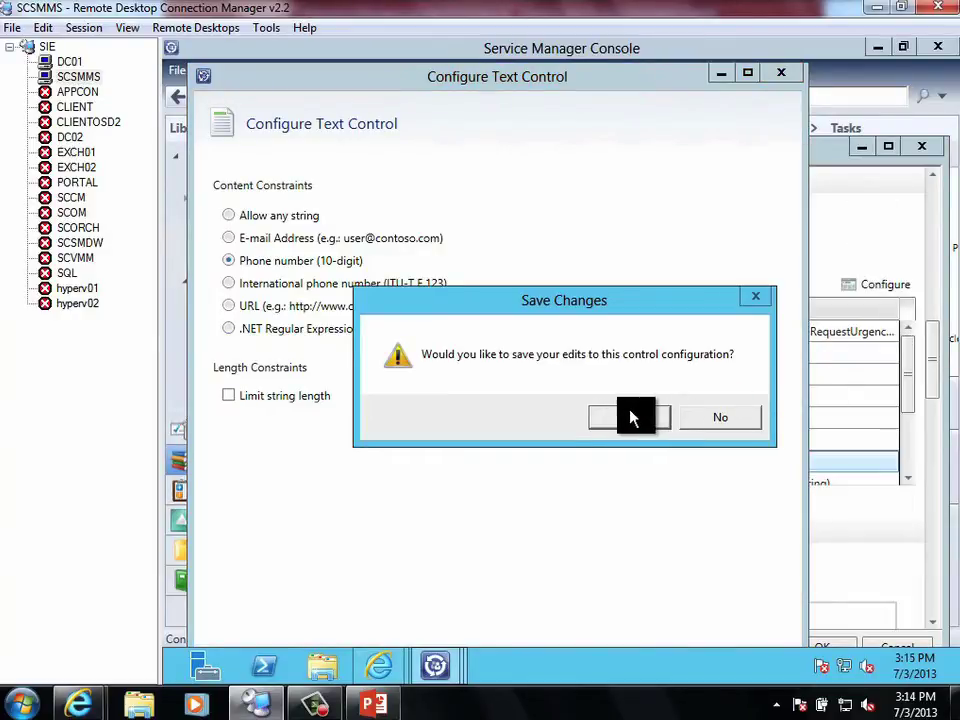
left_click(700, 418)
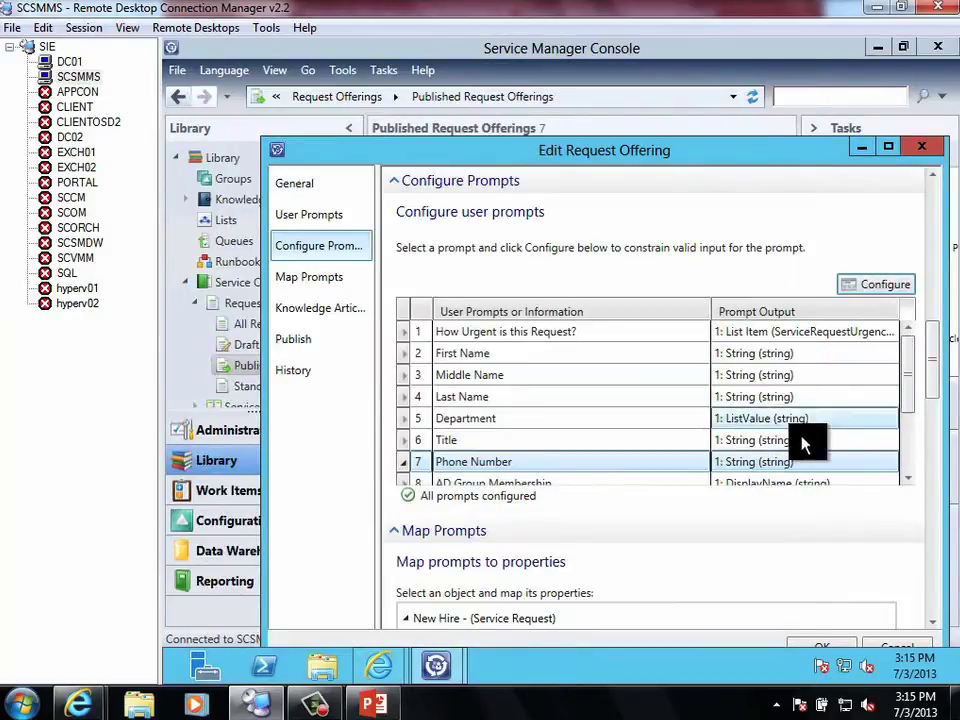
left_click(907, 453)
left_click(744, 446)
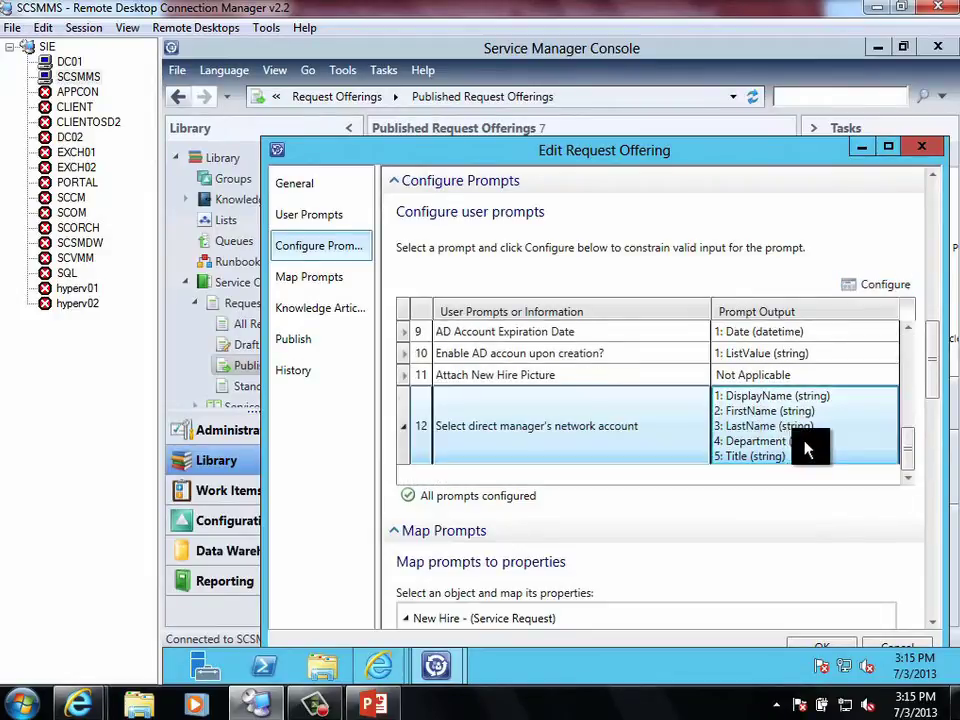
Step: Review and save the manager prompt's query: AD User class, criteria, name columns, added as related items
left_click(857, 287)
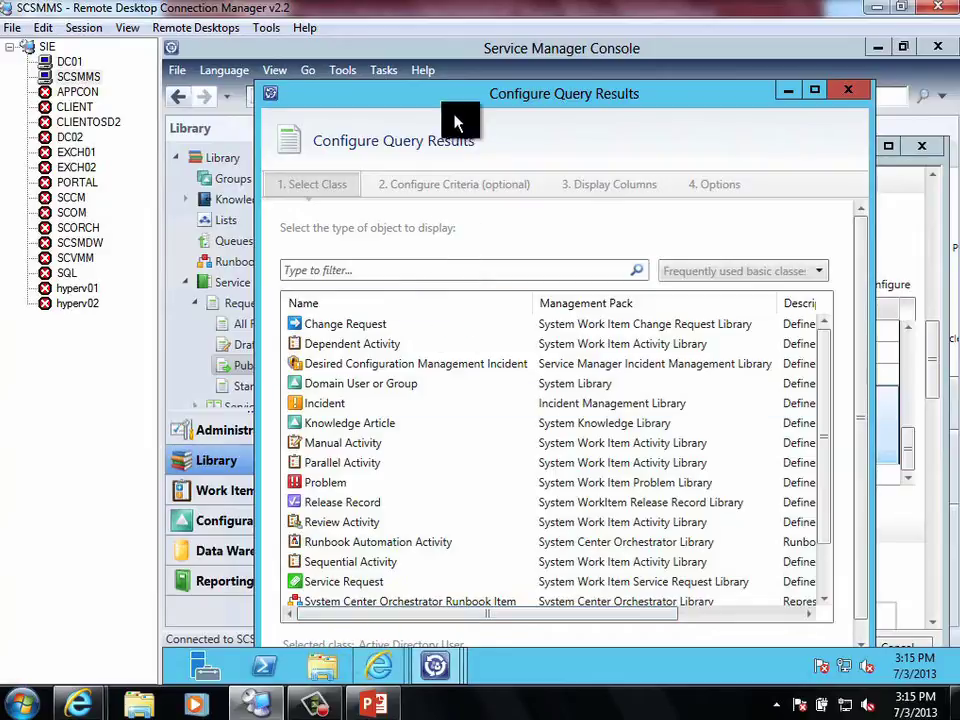
left_click_drag(456, 92, 453, 73)
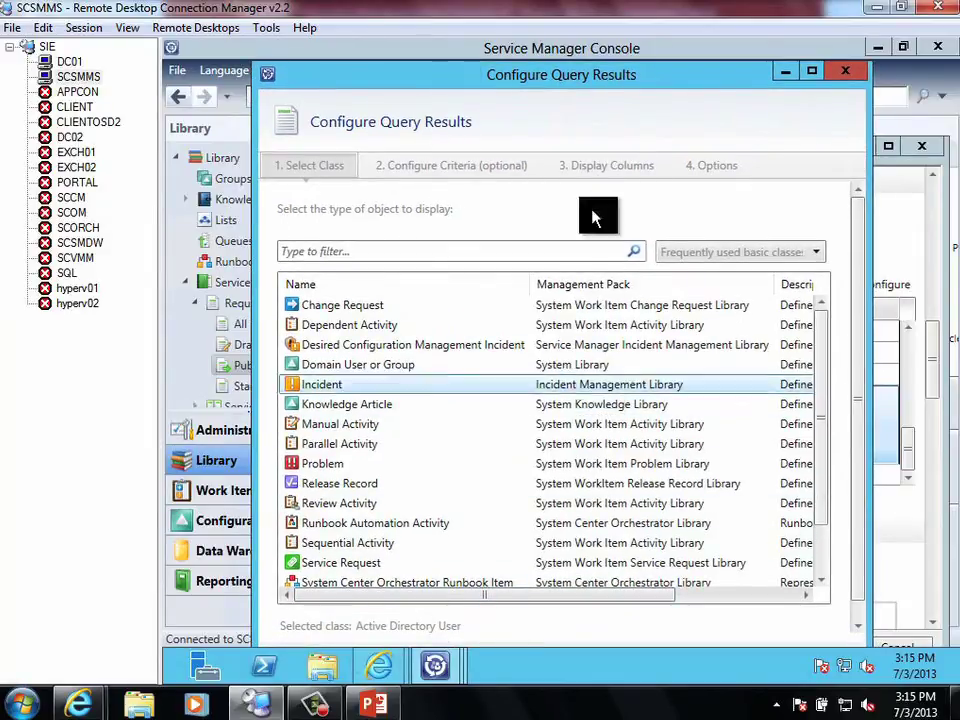
left_click(452, 171)
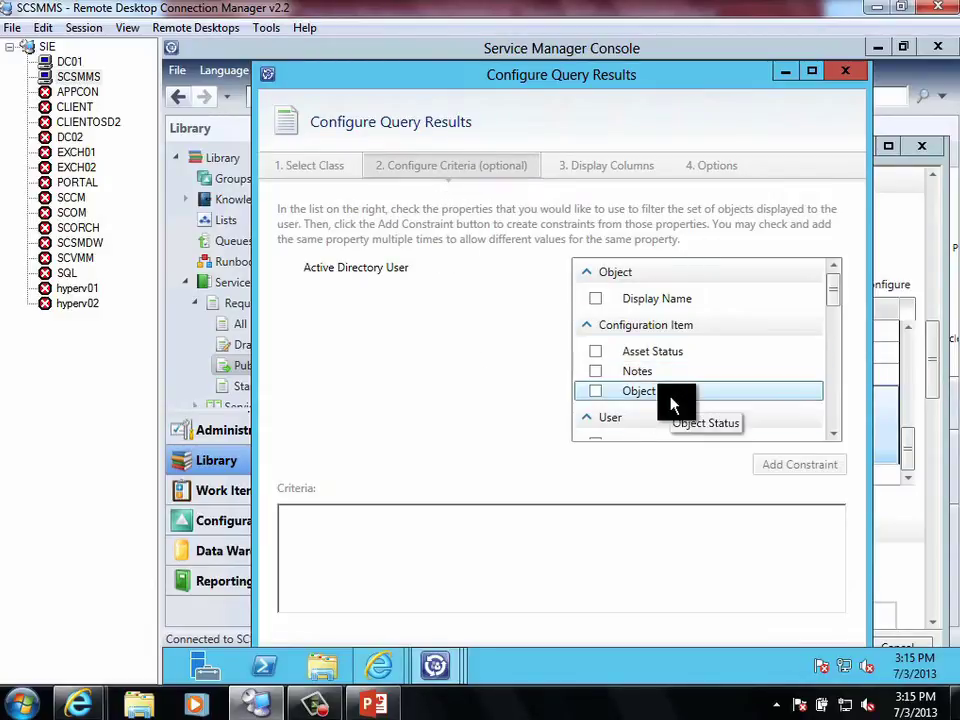
left_click(612, 166)
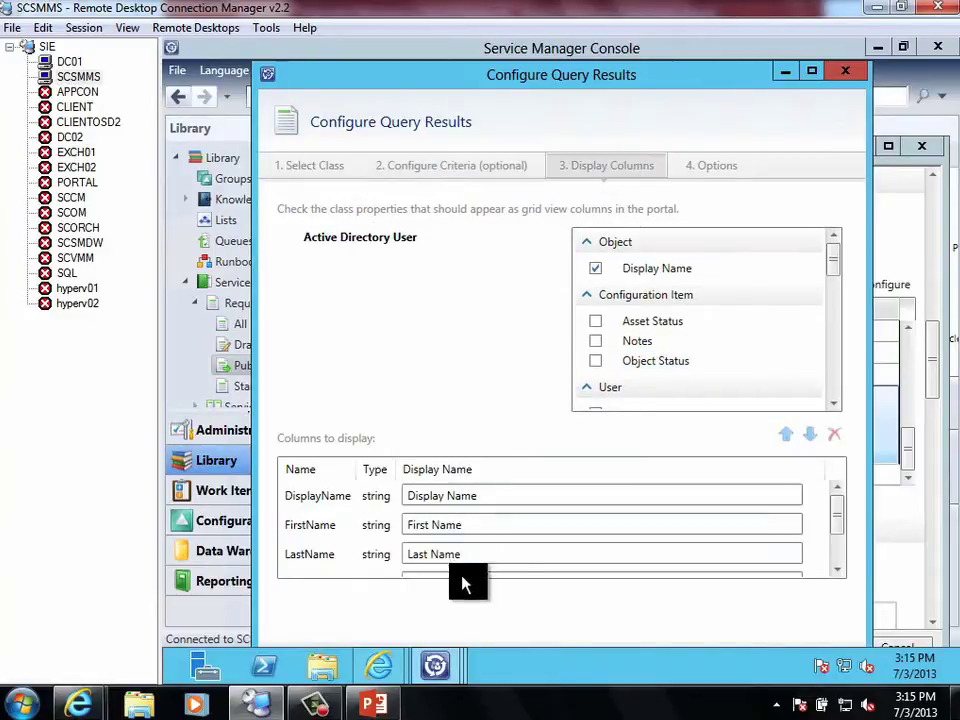
left_click(718, 166)
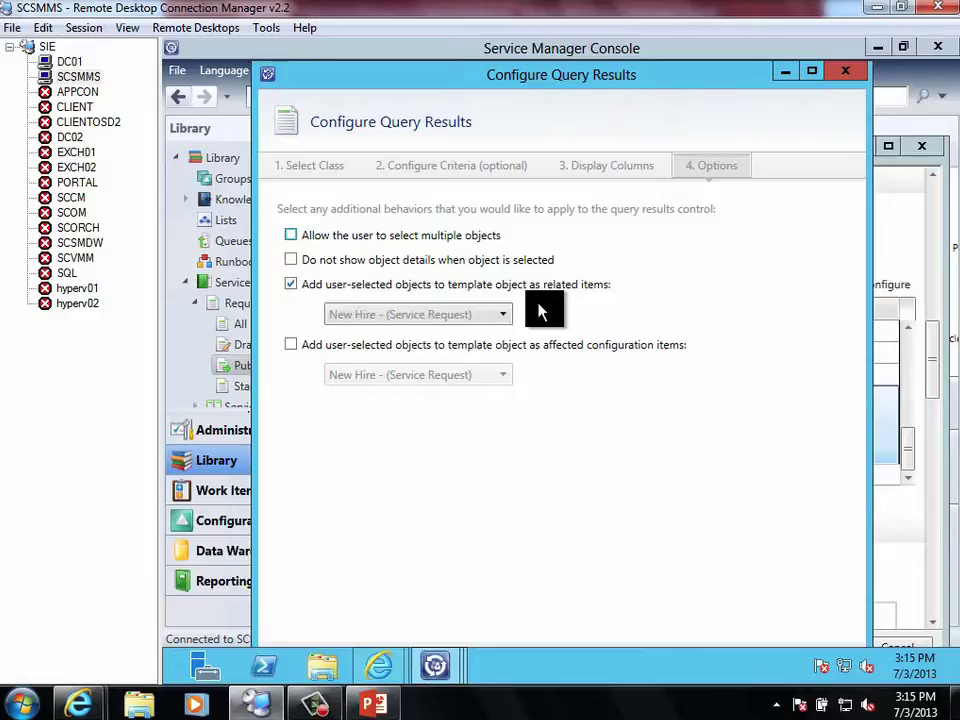
left_click(847, 71)
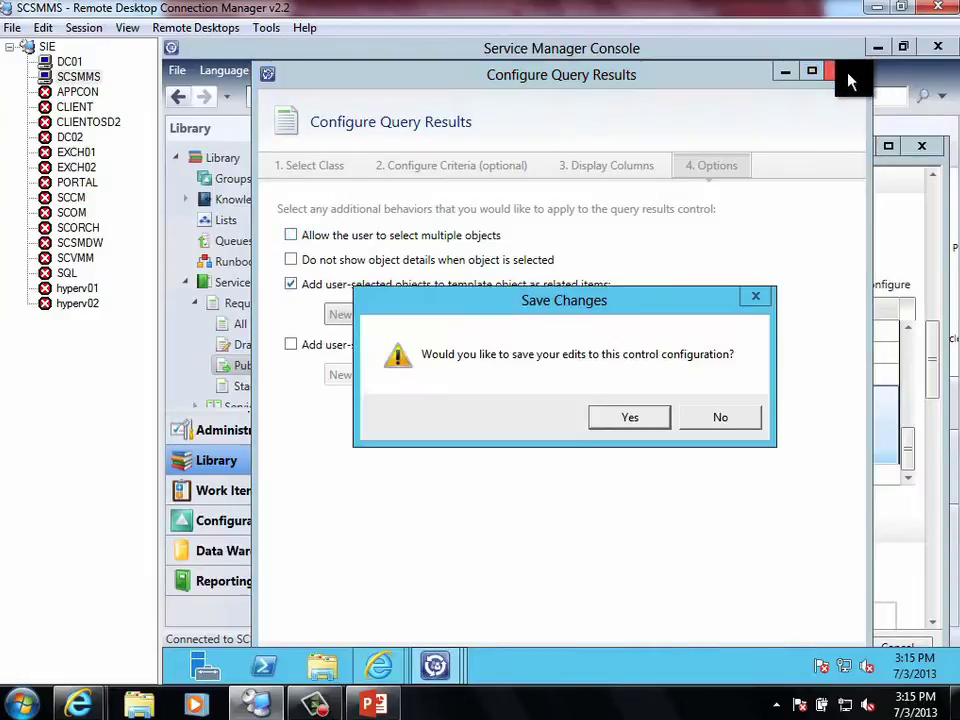
left_click(647, 424)
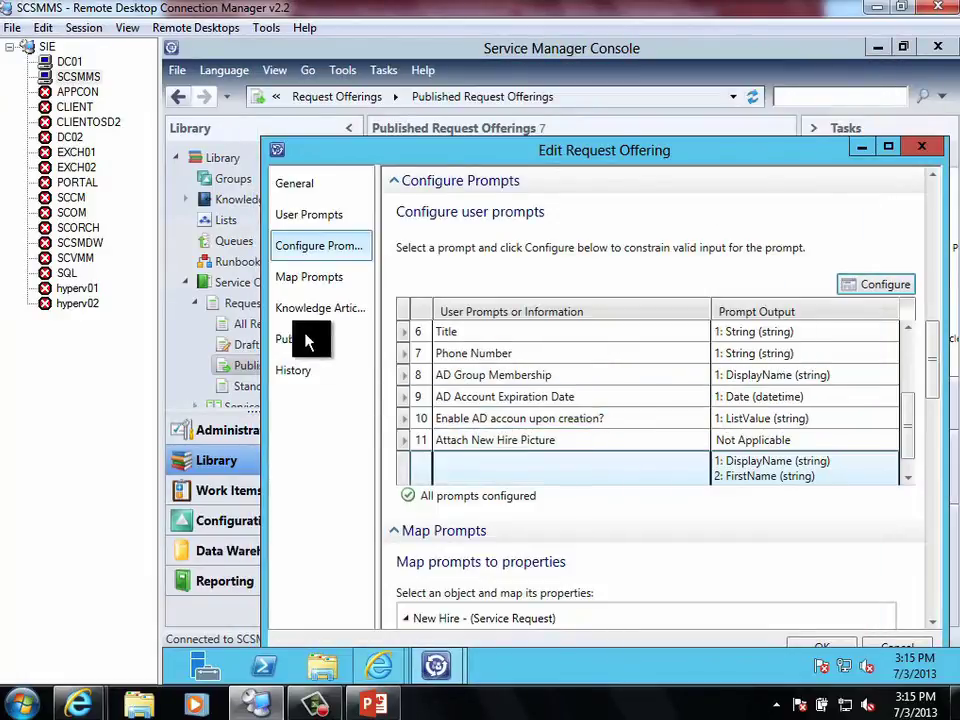
left_click(333, 283)
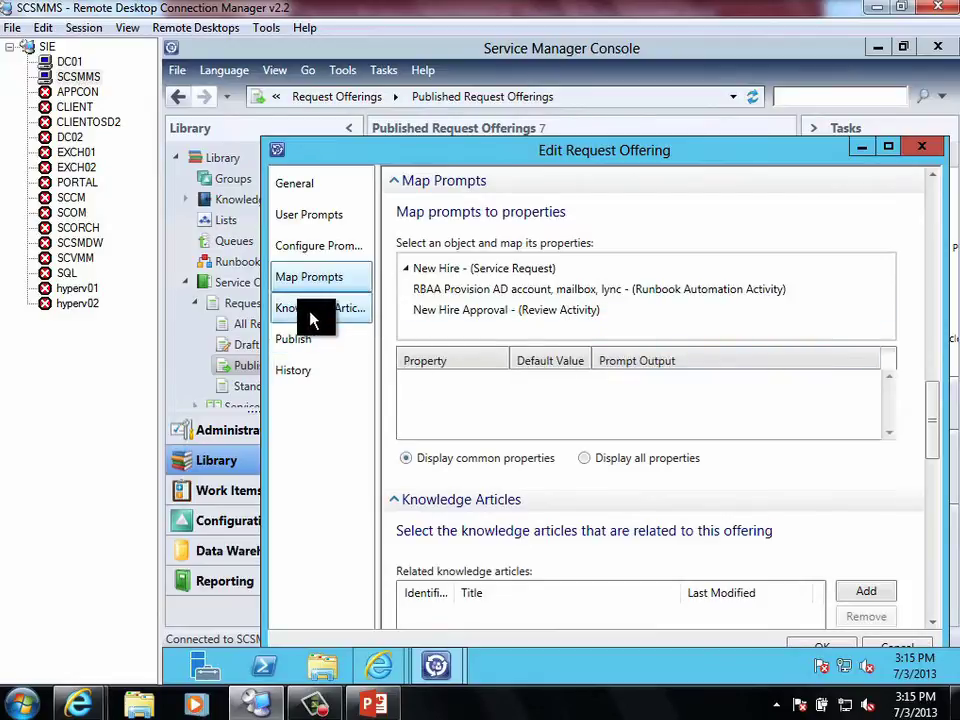
Step: Look over the knowledge articles, then close the New Hire request offering editor back to the Library
left_click(338, 310)
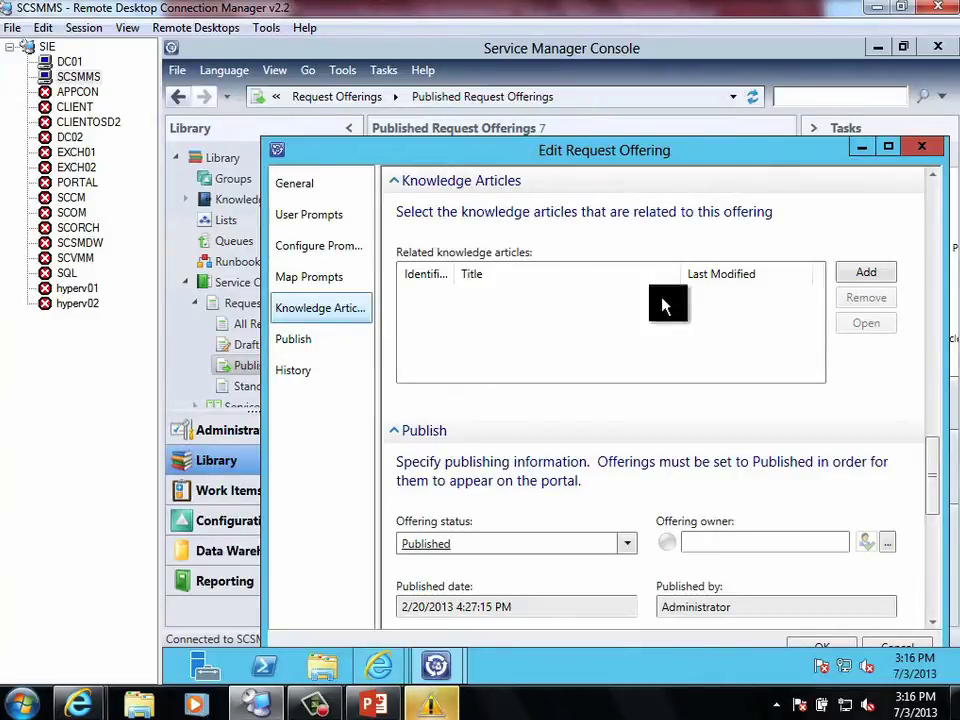
left_click(919, 150)
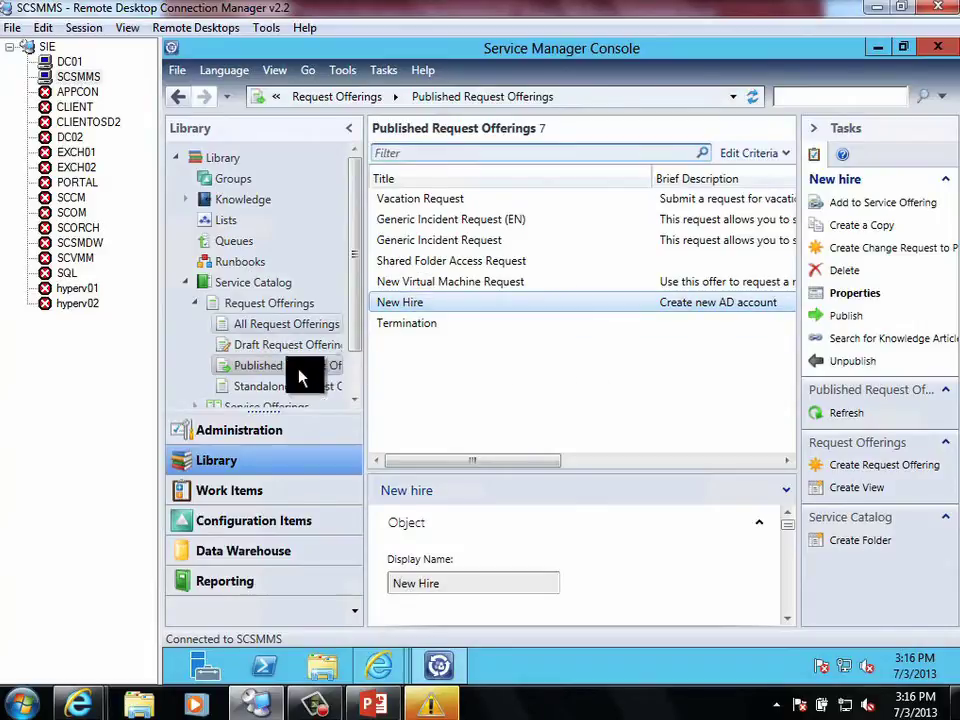
scroll(300, 390, "down", 1)
Step: Open the SIE-RO-New Hire Template from the Templates list and display its Activities tab
left_click(244, 398)
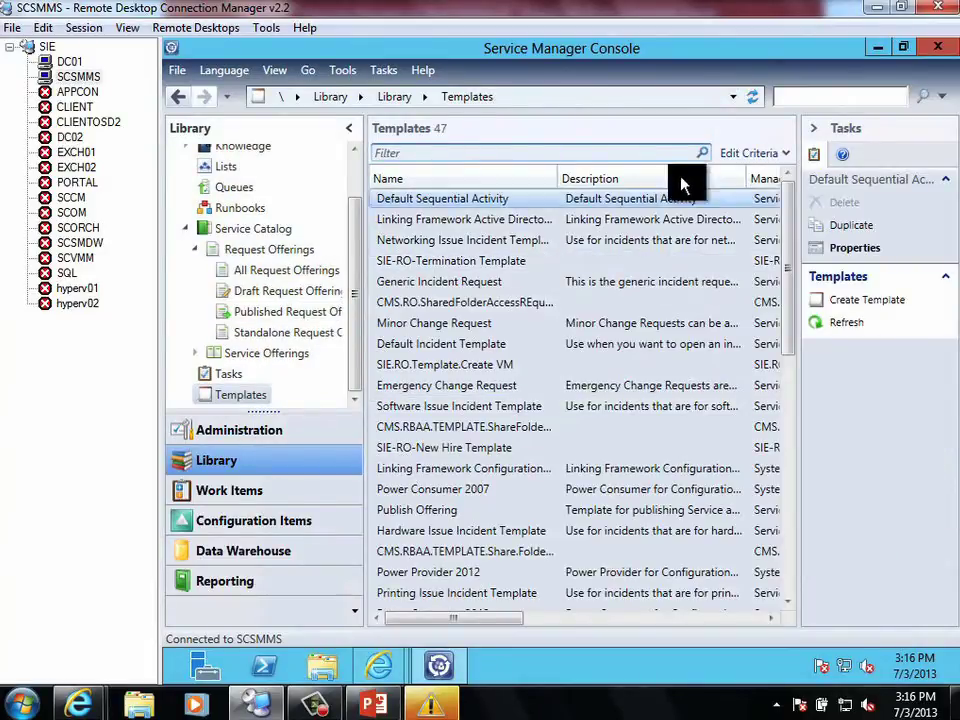
left_click(467, 452)
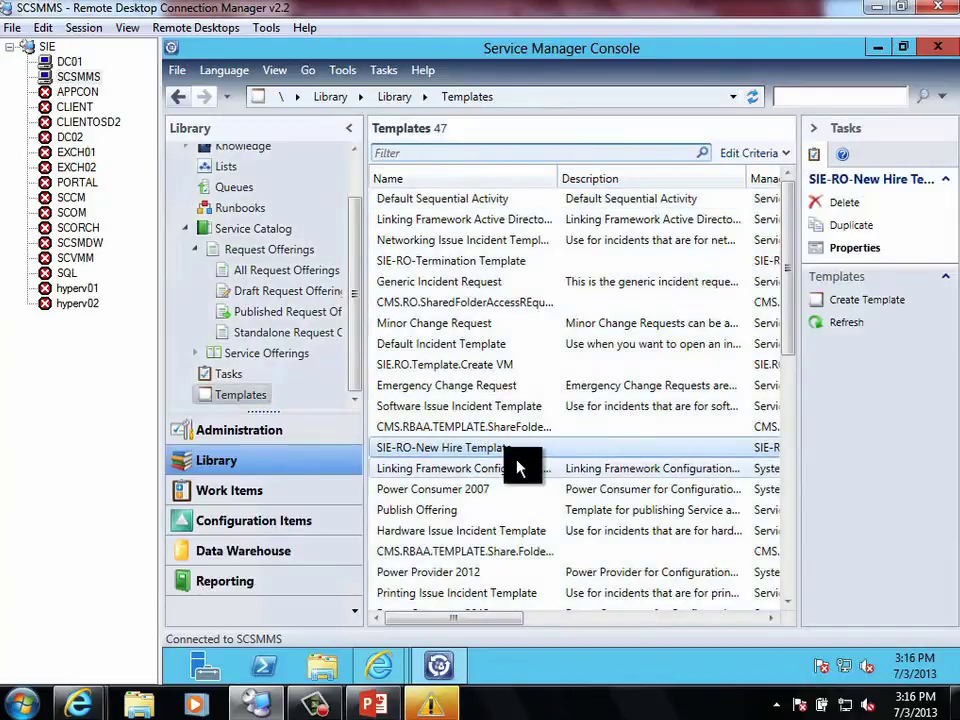
double_click(516, 456)
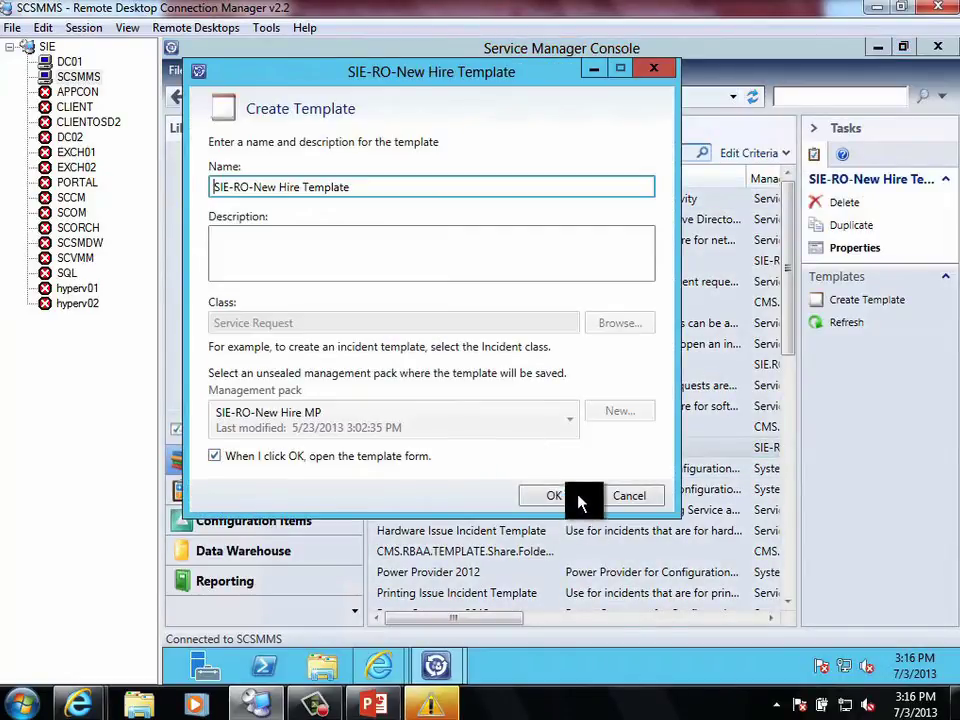
left_click(575, 497)
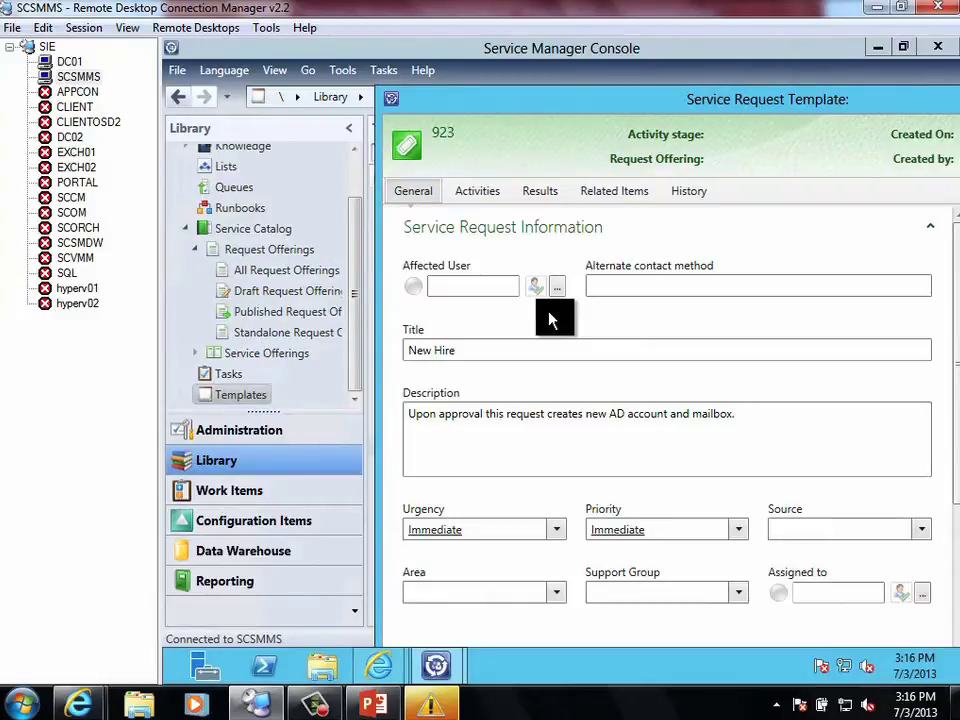
left_click(492, 194)
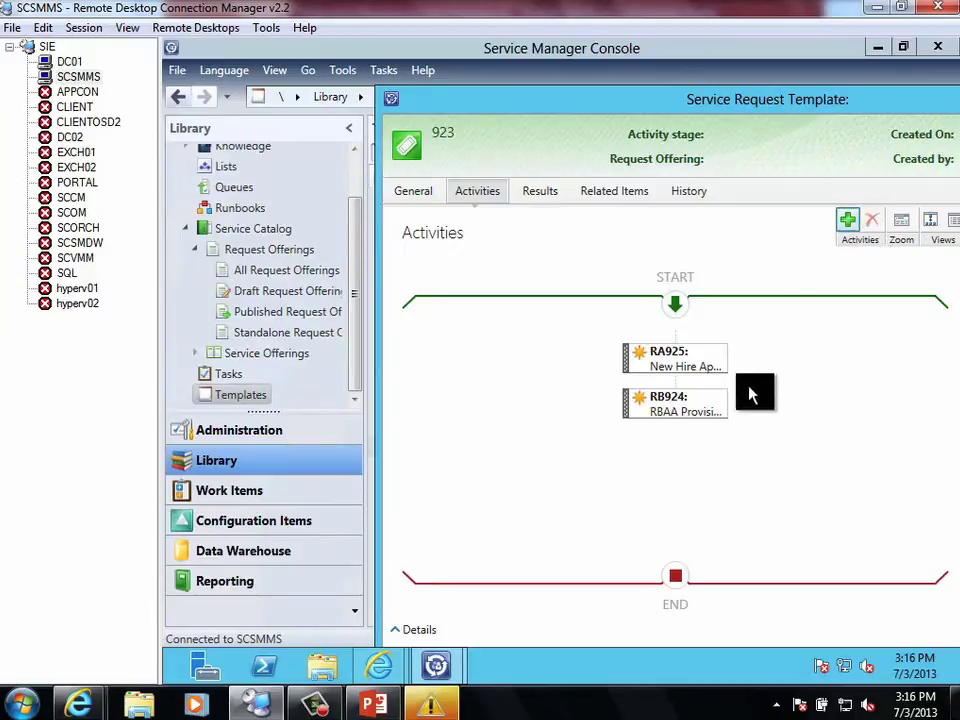
Step: Switch the activity list to row view and open RA925 New Hire Approval
left_click(928, 219)
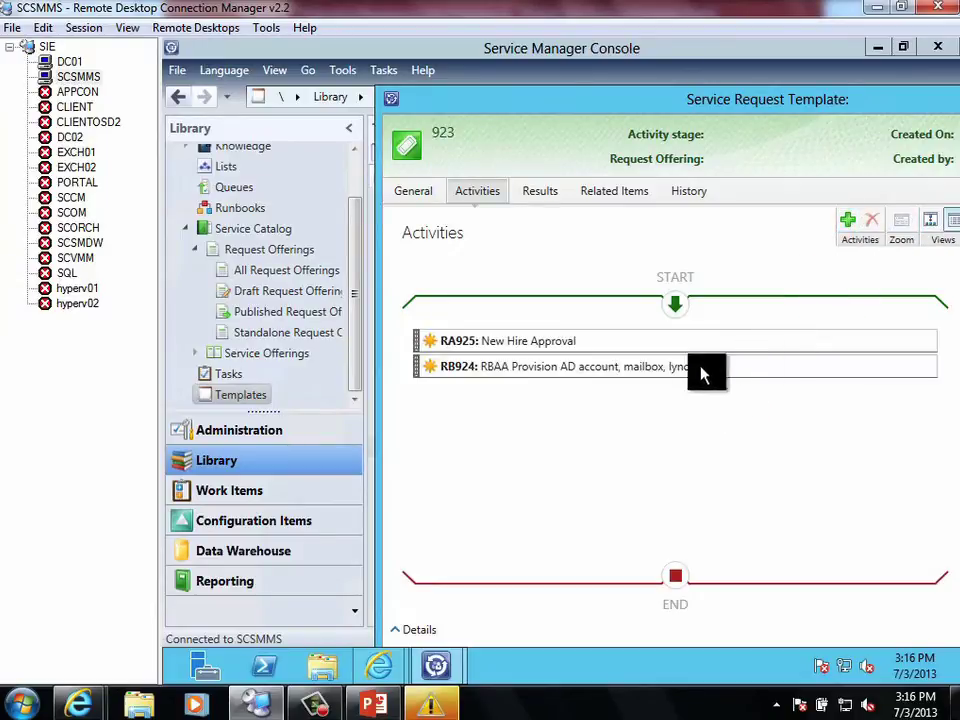
left_click(520, 345)
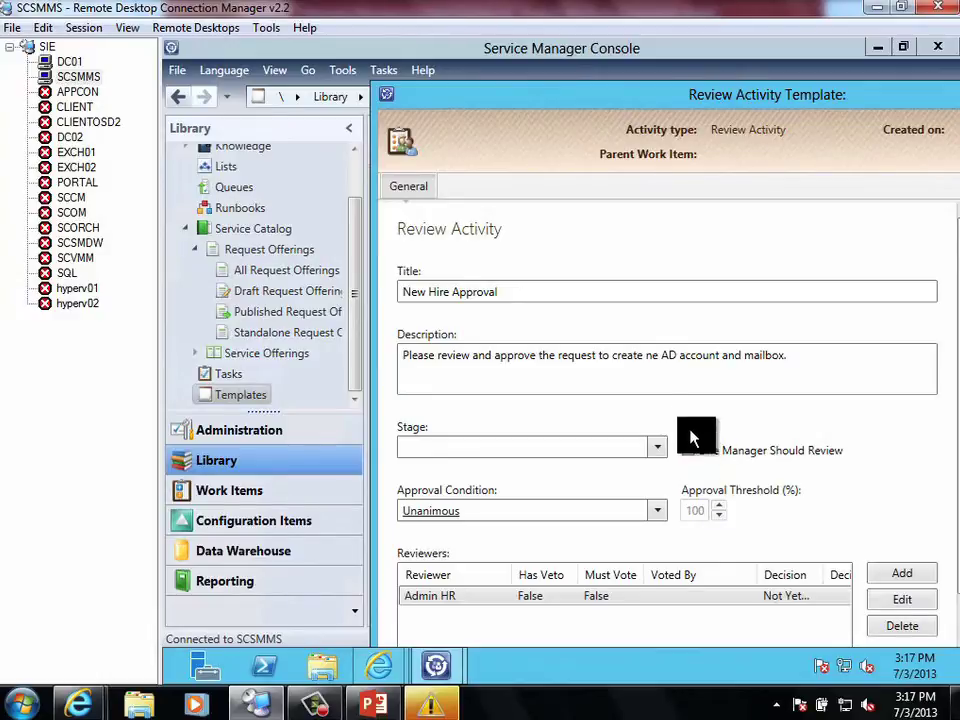
Step: Confirm the approval condition stays Unanimous, then close the review activity and New Hire template without saving
left_click(492, 513)
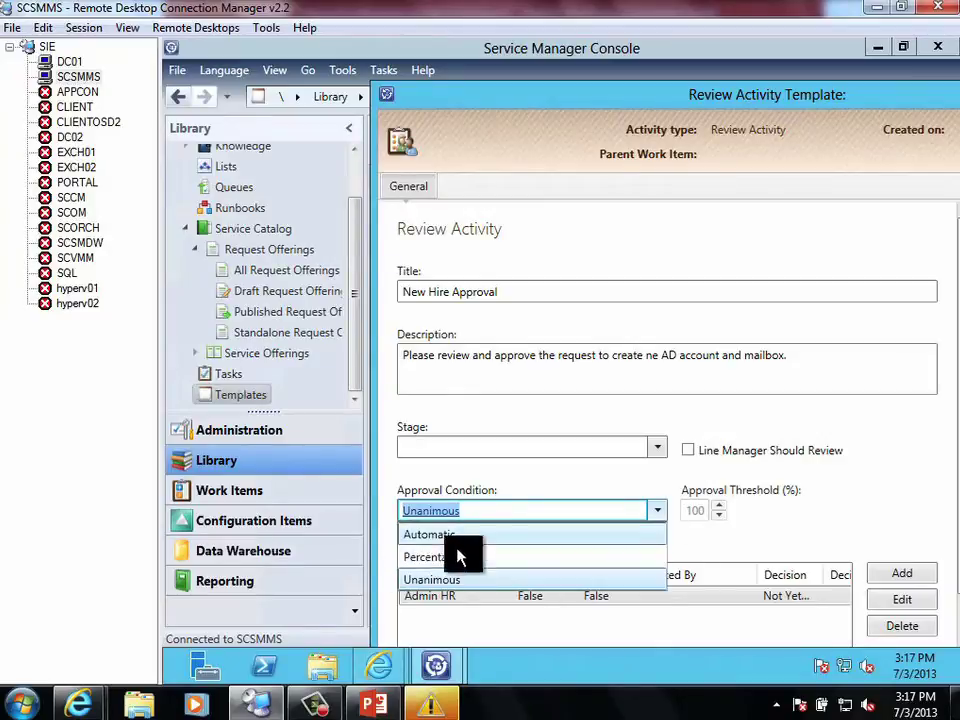
left_click(656, 518)
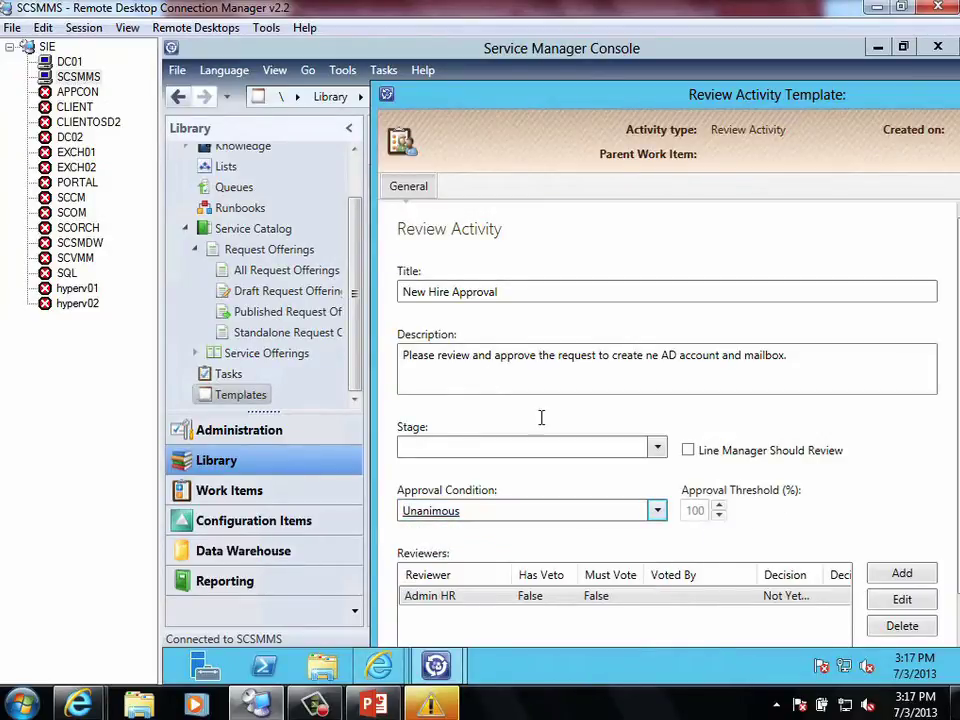
left_click(386, 95)
left_click(424, 227)
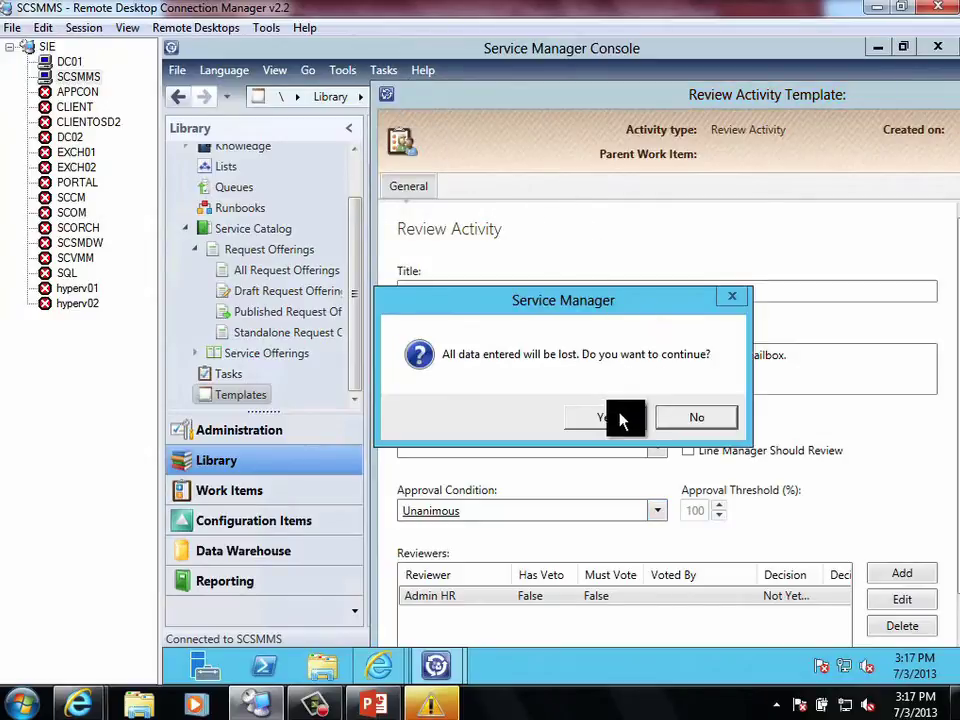
left_click(624, 413)
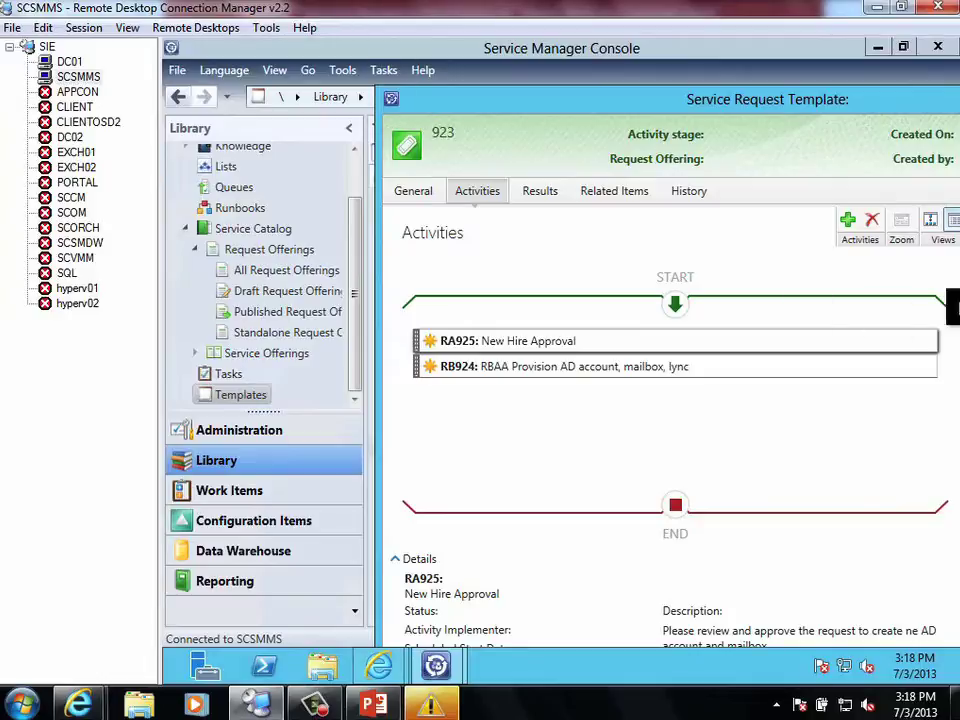
double_click(394, 99)
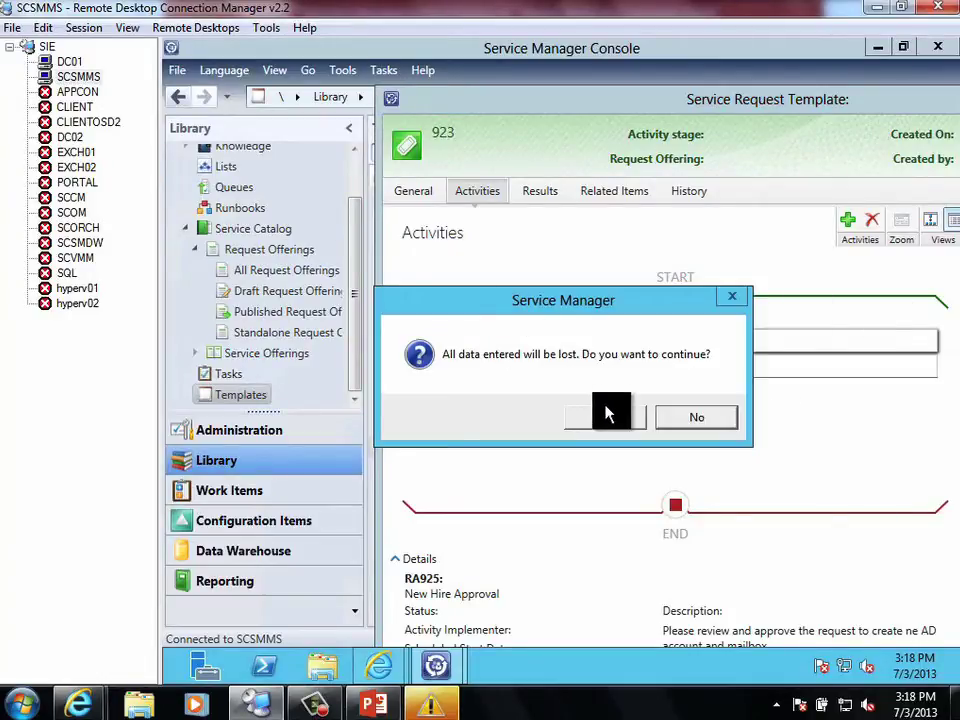
left_click(608, 417)
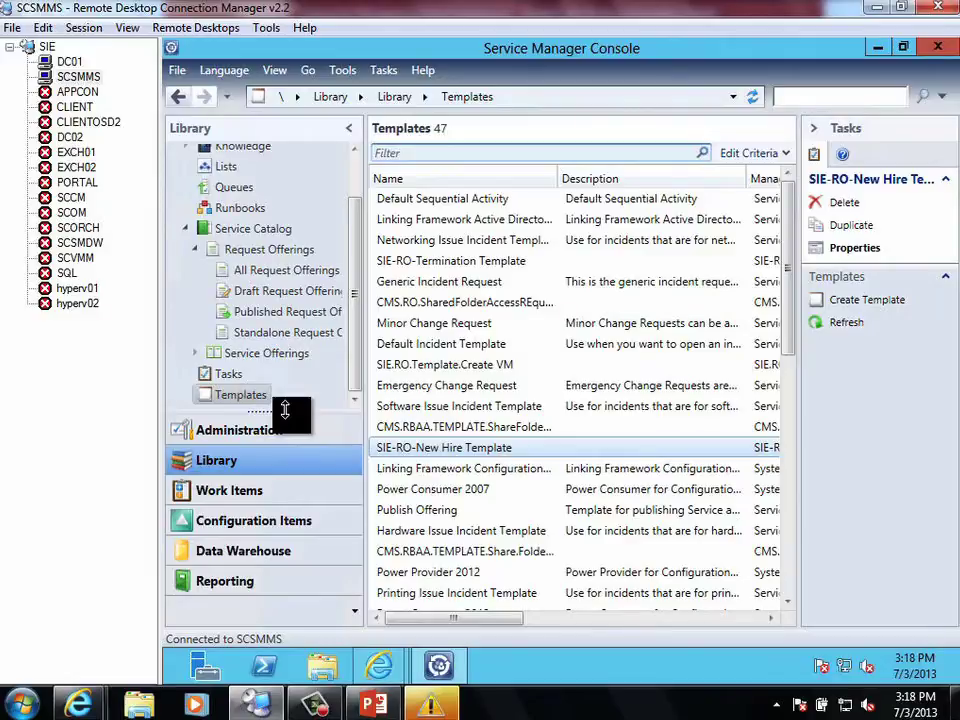
Step: In Outlook Web App, open the helpdesk's RA918 New Hire Approval email and begin a reply
mouse_move(78, 704)
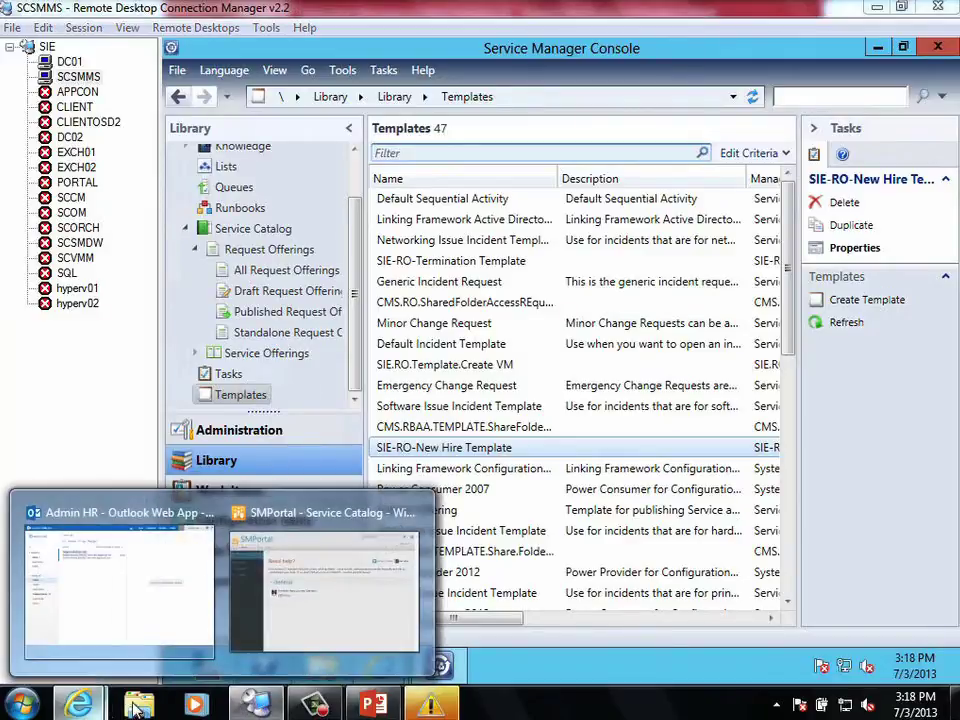
left_click(120, 580)
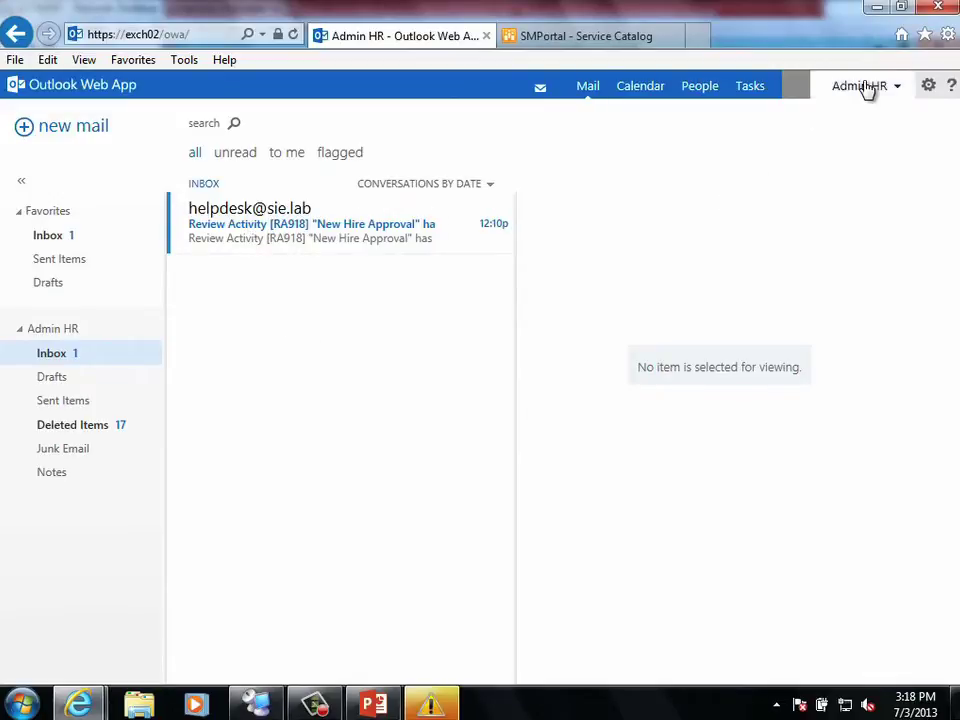
left_click(280, 235)
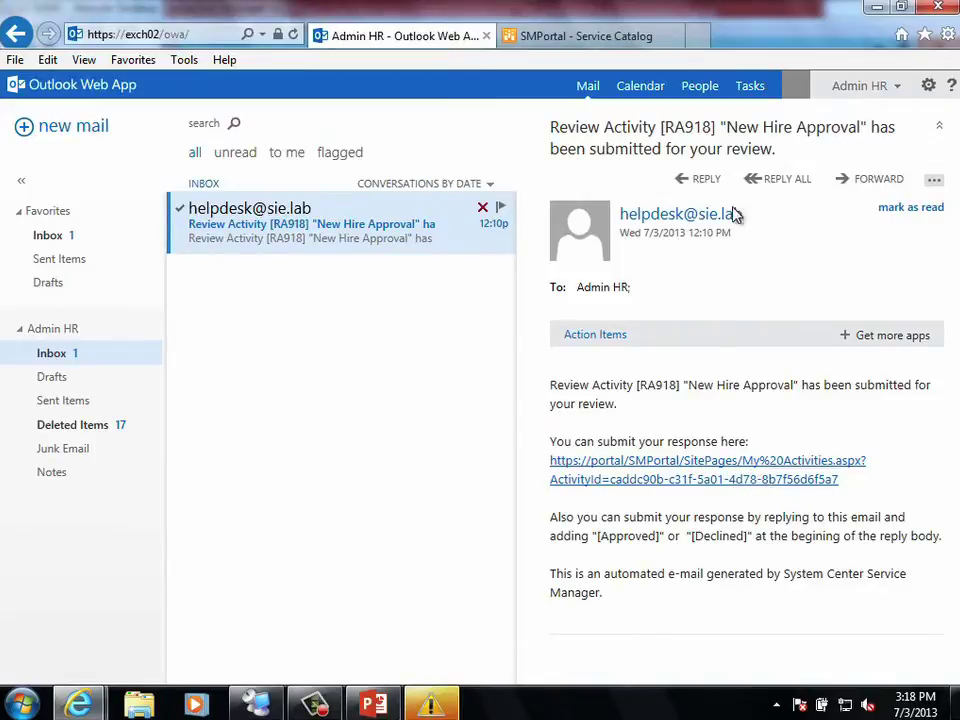
left_click(690, 179)
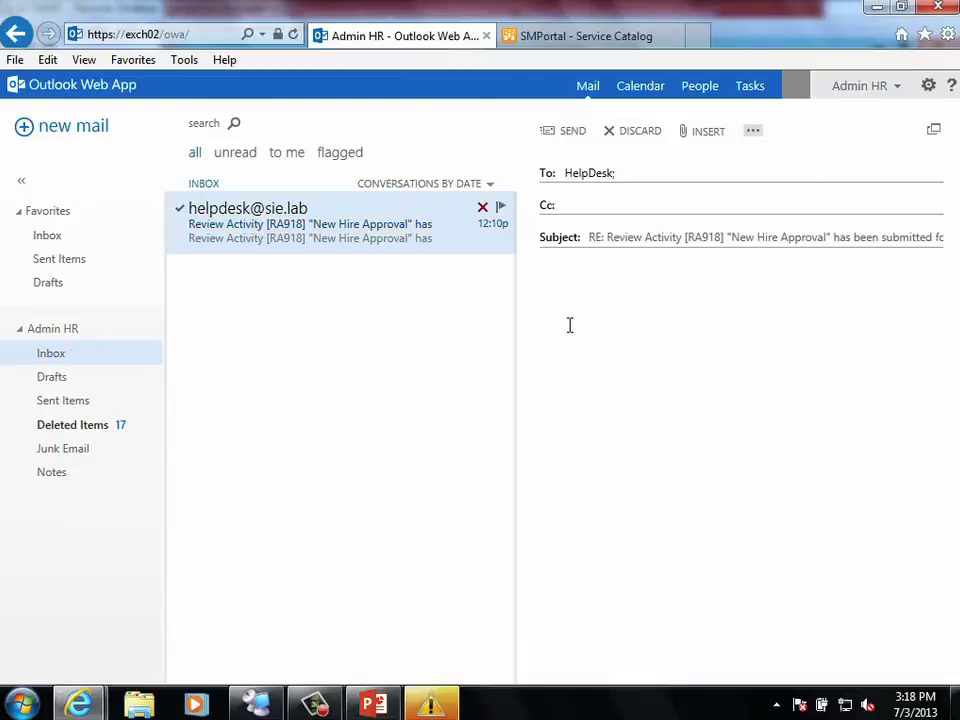
Step: Send the helpdesk a reply whose body reads '[approved]'
type("[approv")
key("BackSpace")
type("]")
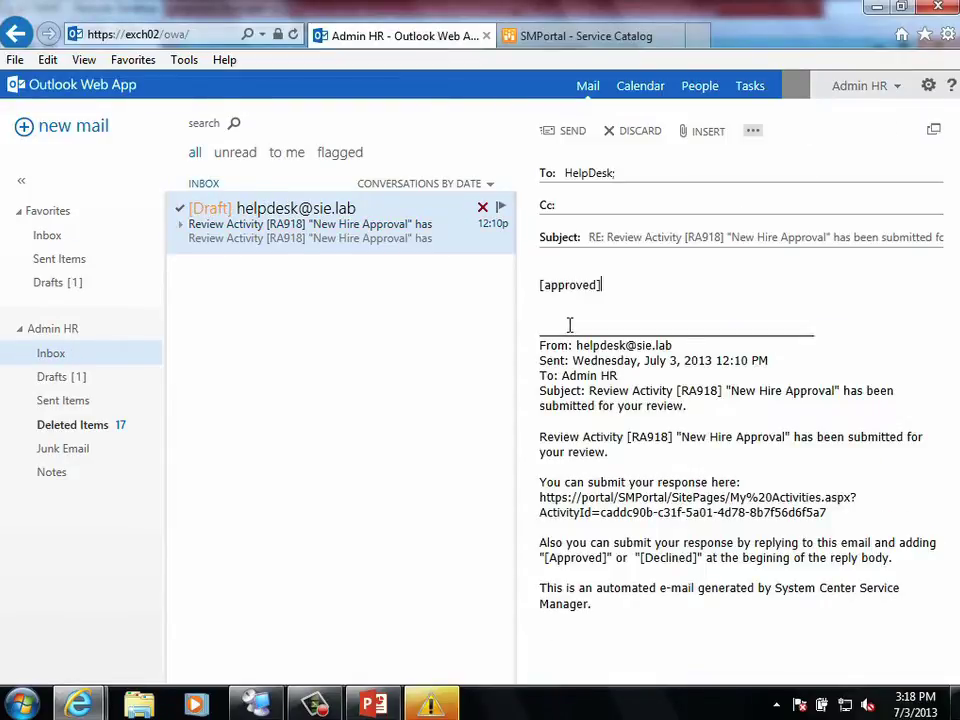
left_click(566, 134)
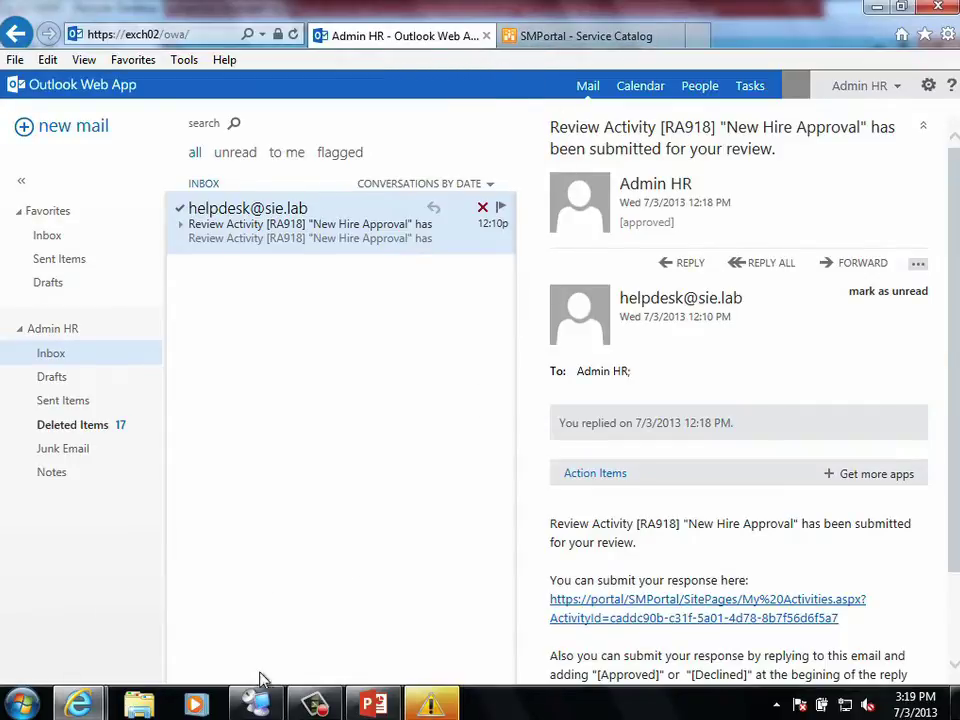
Step: Minimize the Internet Explorer mailbox window to reveal the Service Manager Console session
mouse_move(255, 703)
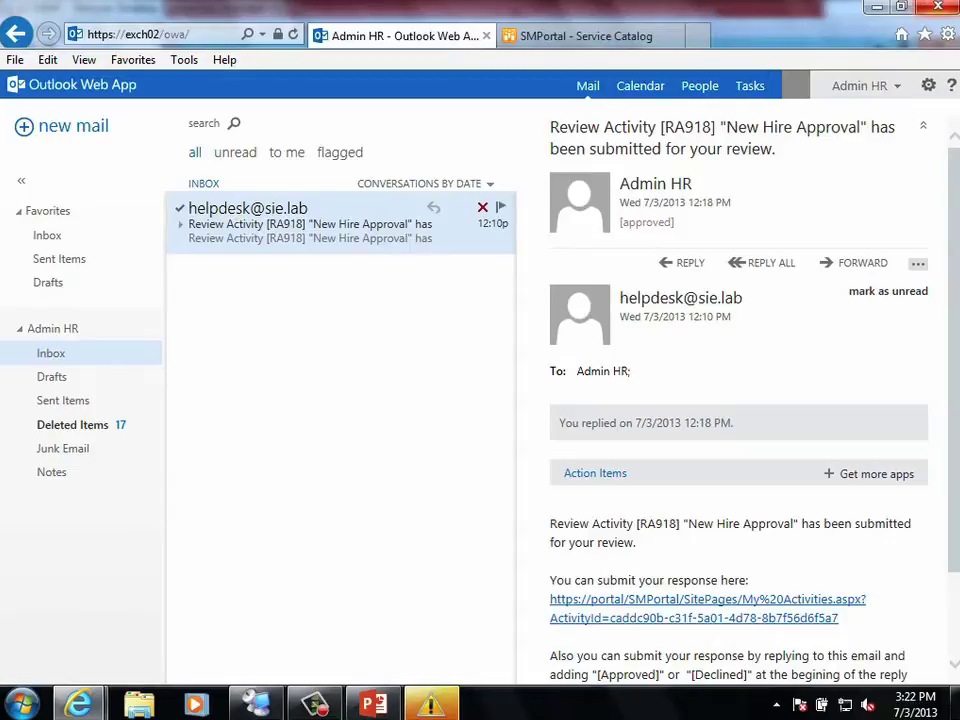
left_click(868, 8)
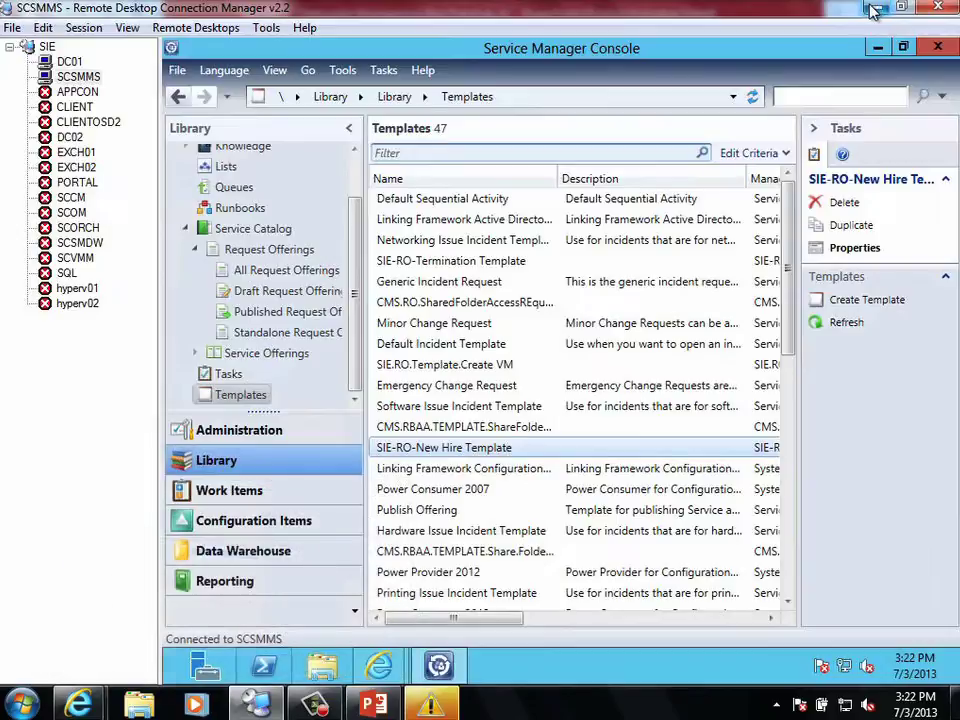
Step: Minimize the remote session, dismiss the activation warning, and present from DEMO slide 16
left_click(869, 10)
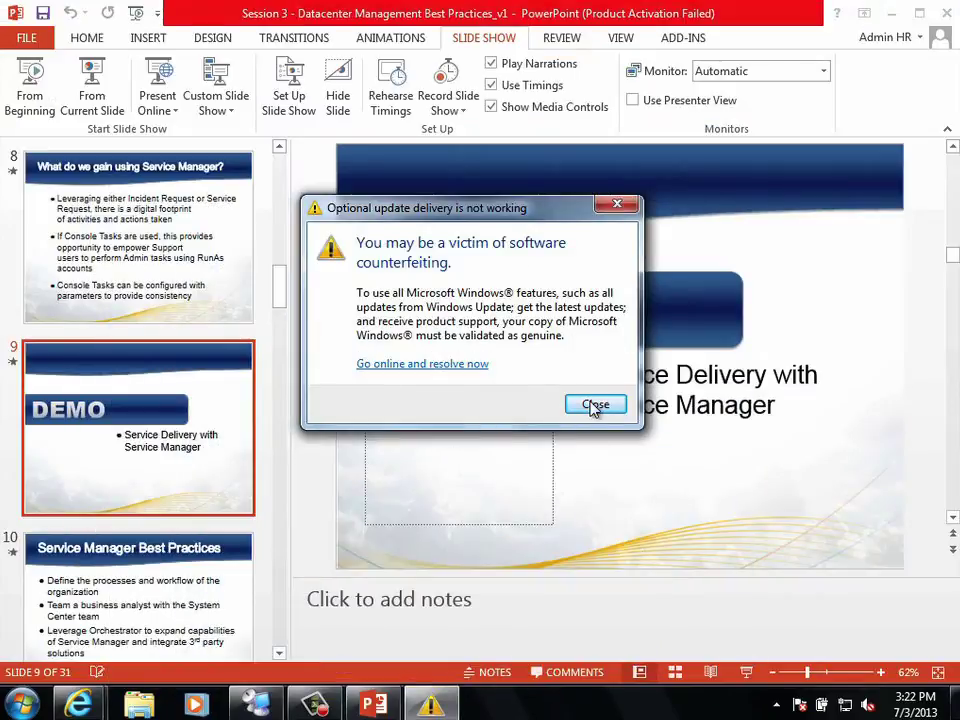
left_click(595, 404)
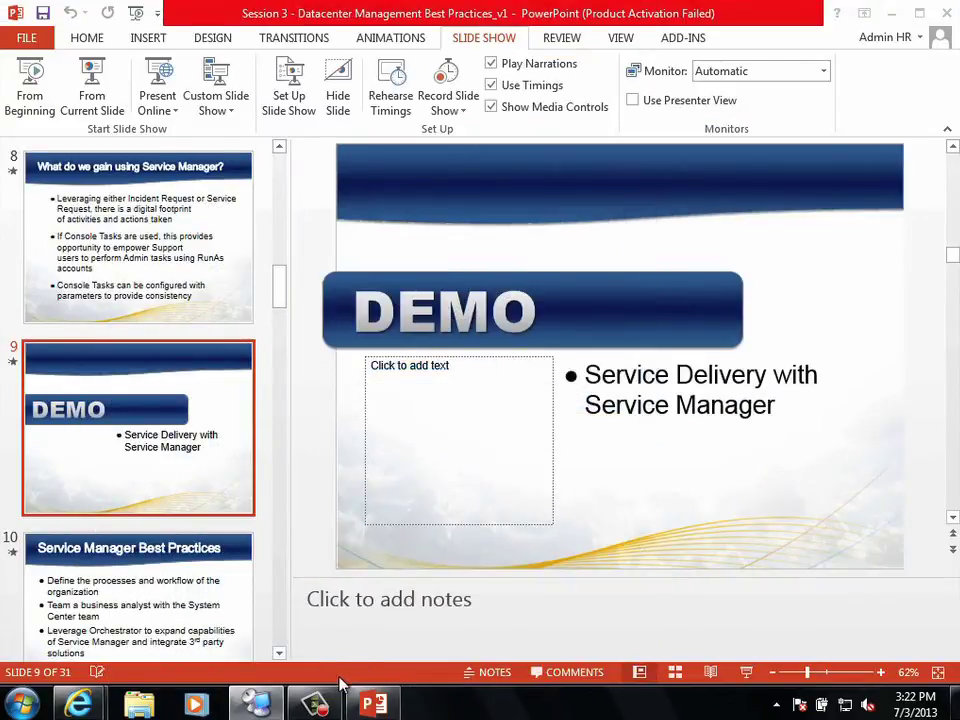
left_click(318, 703)
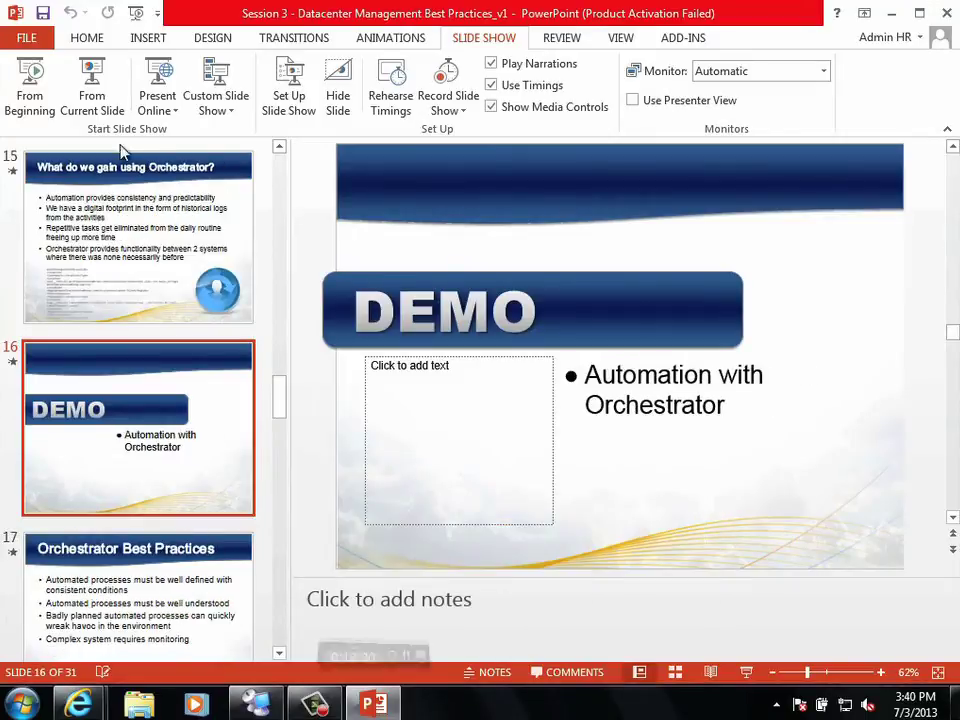
left_click(92, 88)
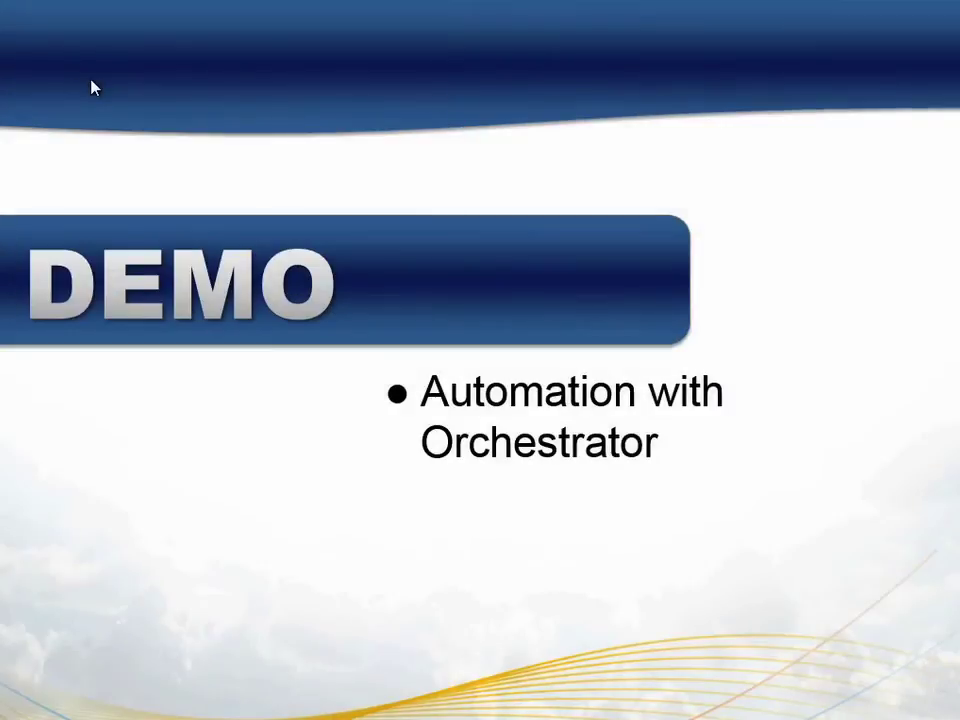
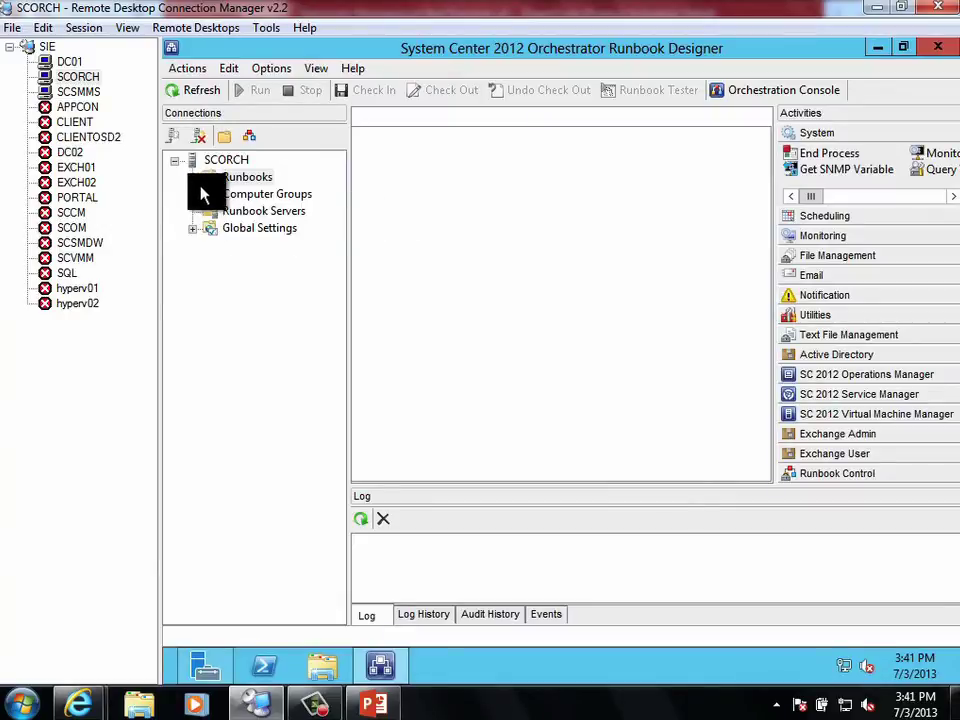
Step: Expand Runbooks and open the 'Provision AD account, mailbox, lync' runbook from the SIE RBAA folder
double_click(202, 181)
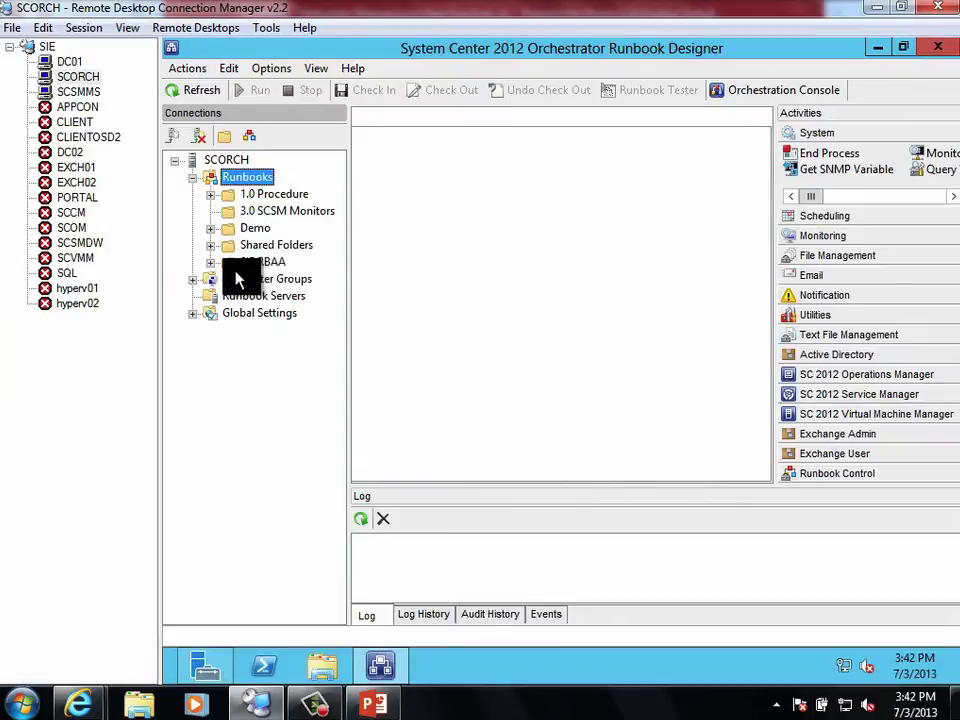
left_click(266, 262)
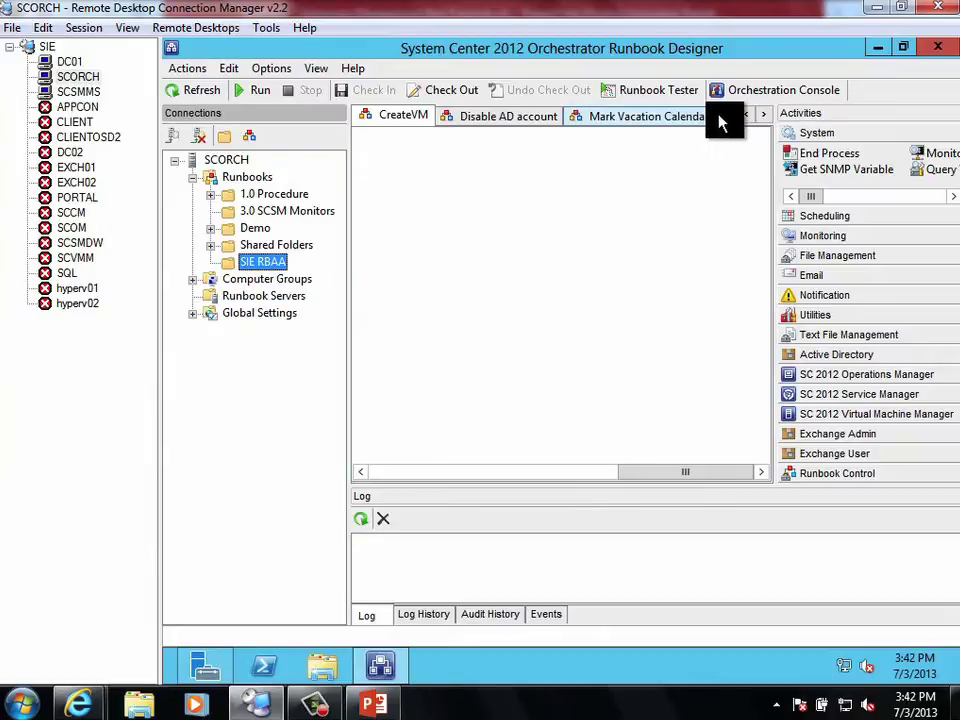
left_click(680, 117)
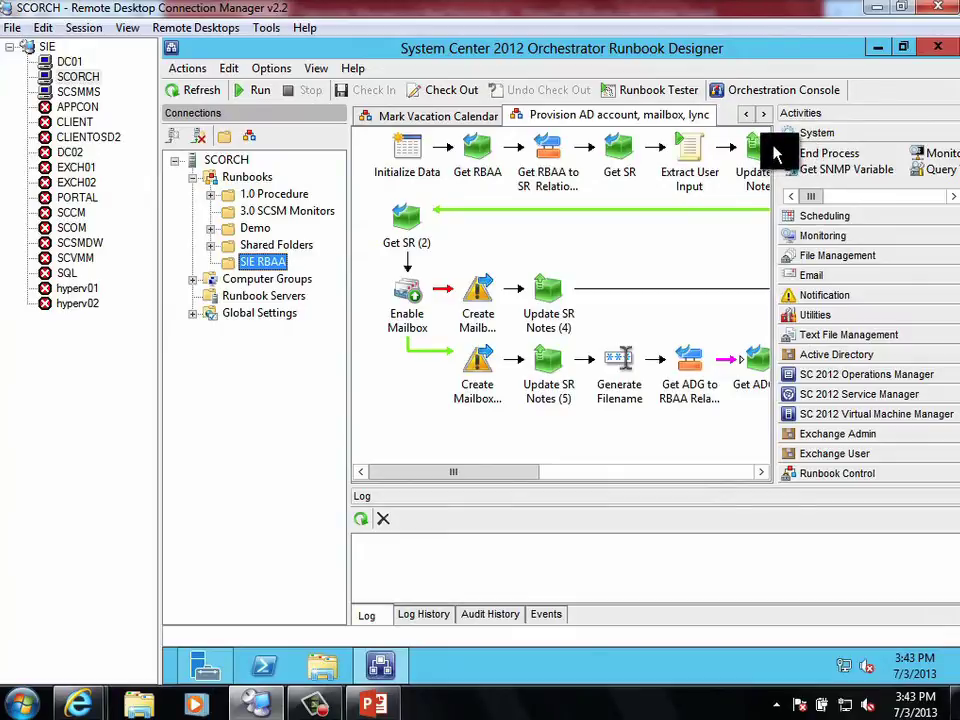
Step: Widen the runbook canvas and open the Initialize Data activity to view its string parameters
left_click_drag(775, 152, 920, 220)
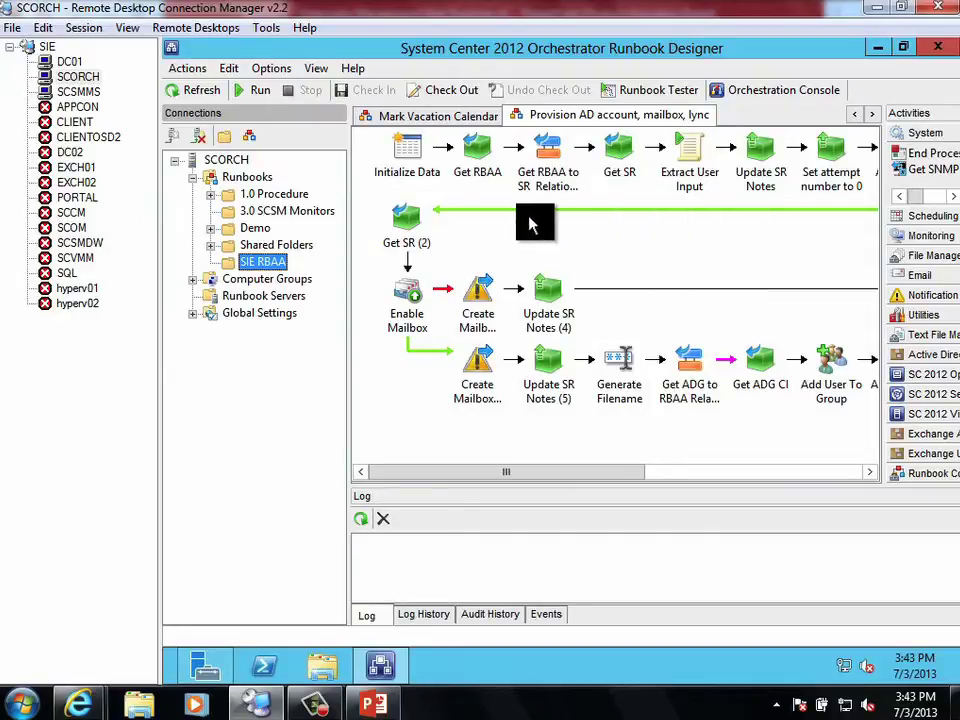
left_click(417, 173)
double_click(417, 173)
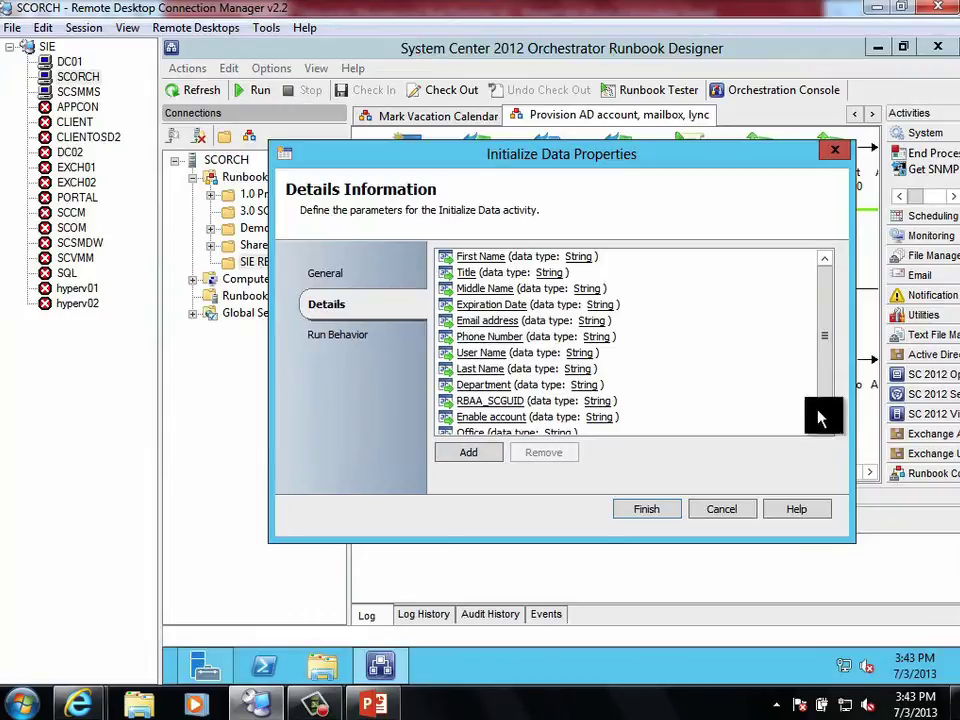
scroll(829, 413, "down", 1)
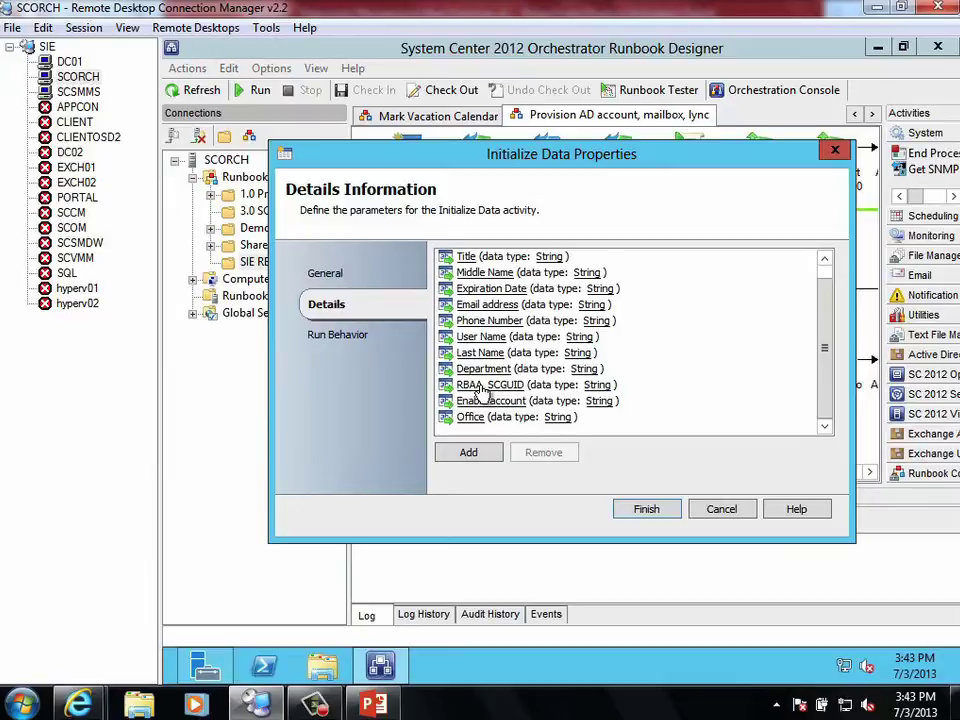
left_click(720, 510)
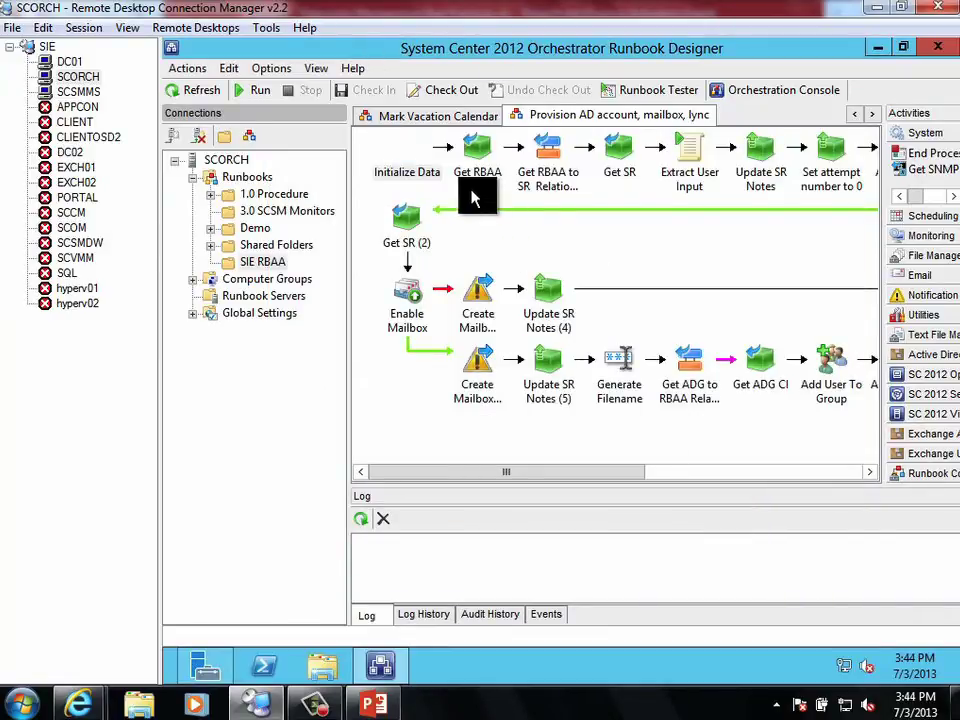
Step: Show the runbook's Log History, step through Get RBAA and Get SR, and open Extract User Input
left_click(489, 155)
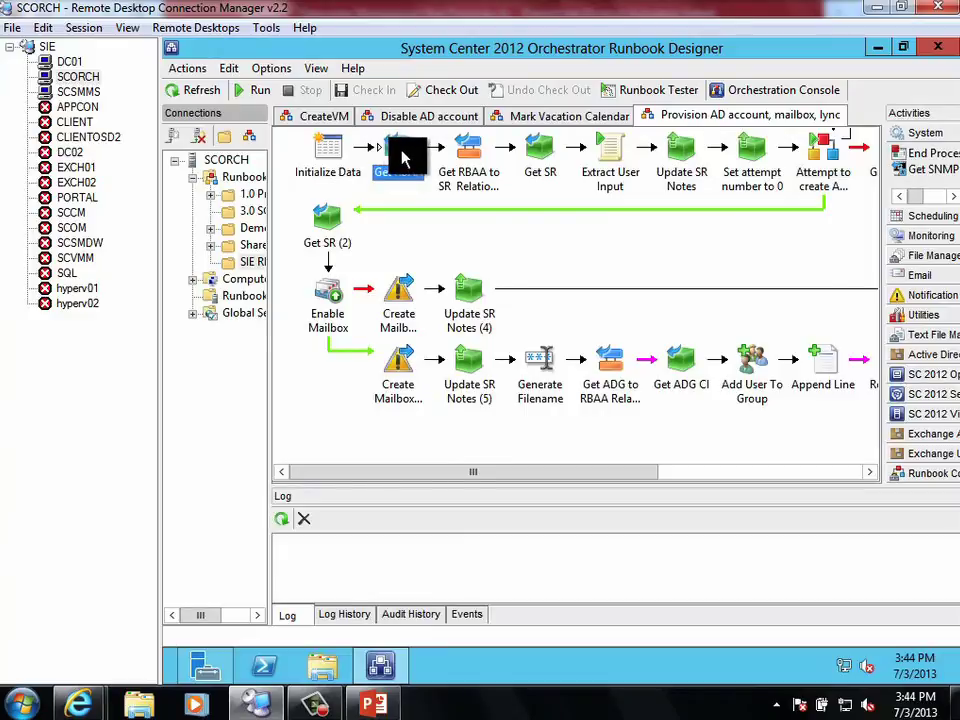
left_click(358, 615)
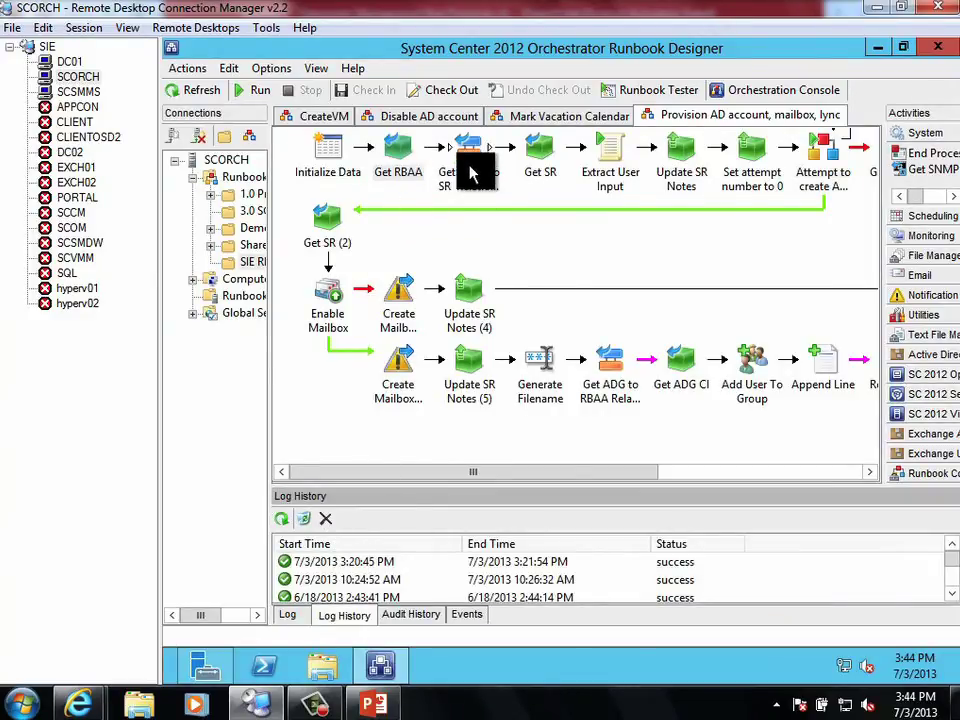
left_click(545, 167)
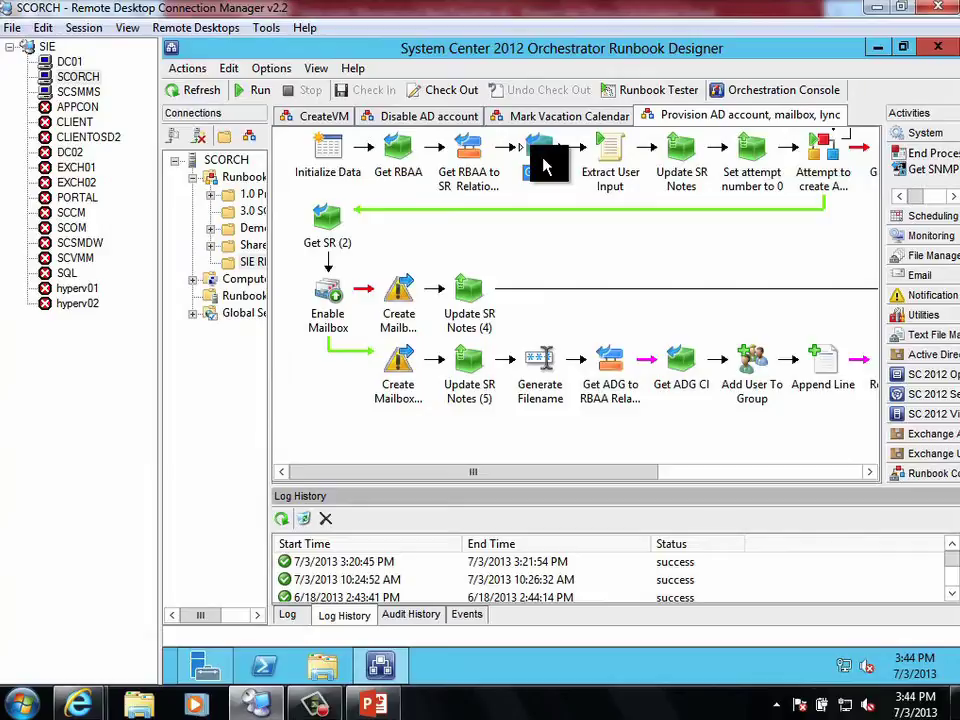
left_click(625, 173)
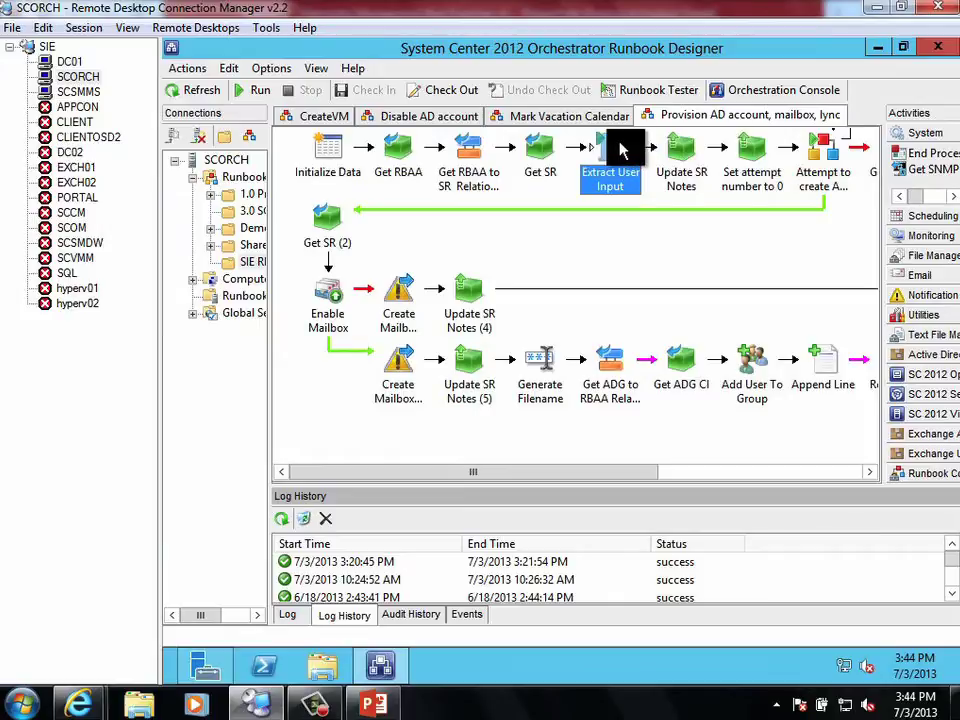
double_click(614, 155)
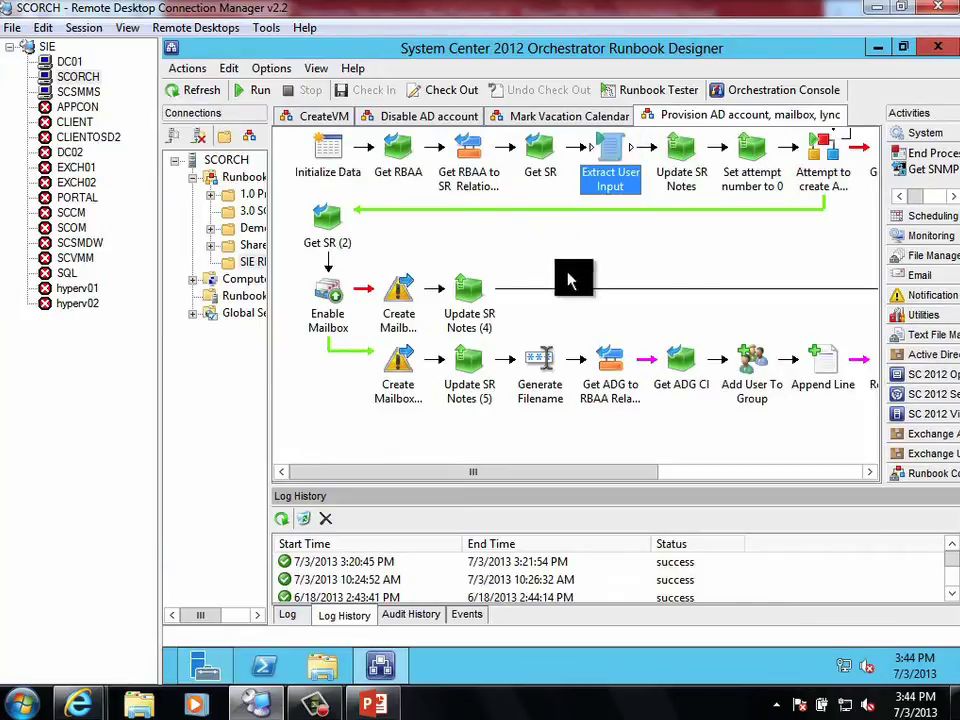
Step: Review the Extract User Input PowerShell script, close it unsaved, and select Update SR Notes
left_click(797, 410)
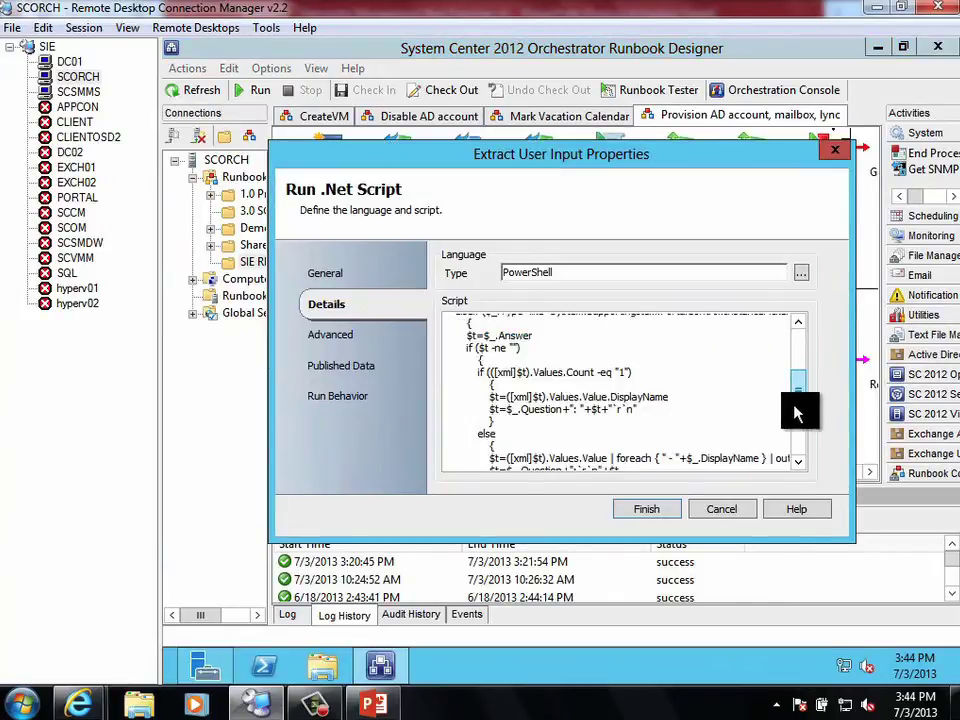
scroll(797, 444, "down", 4)
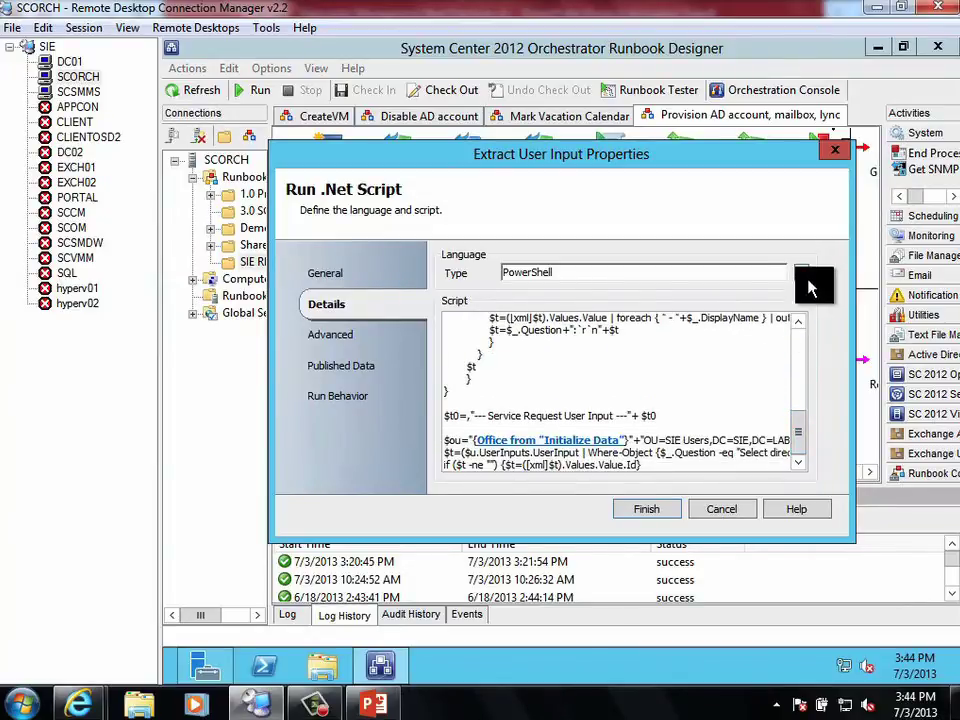
scroll(810, 323, "up", 5)
key("Escape")
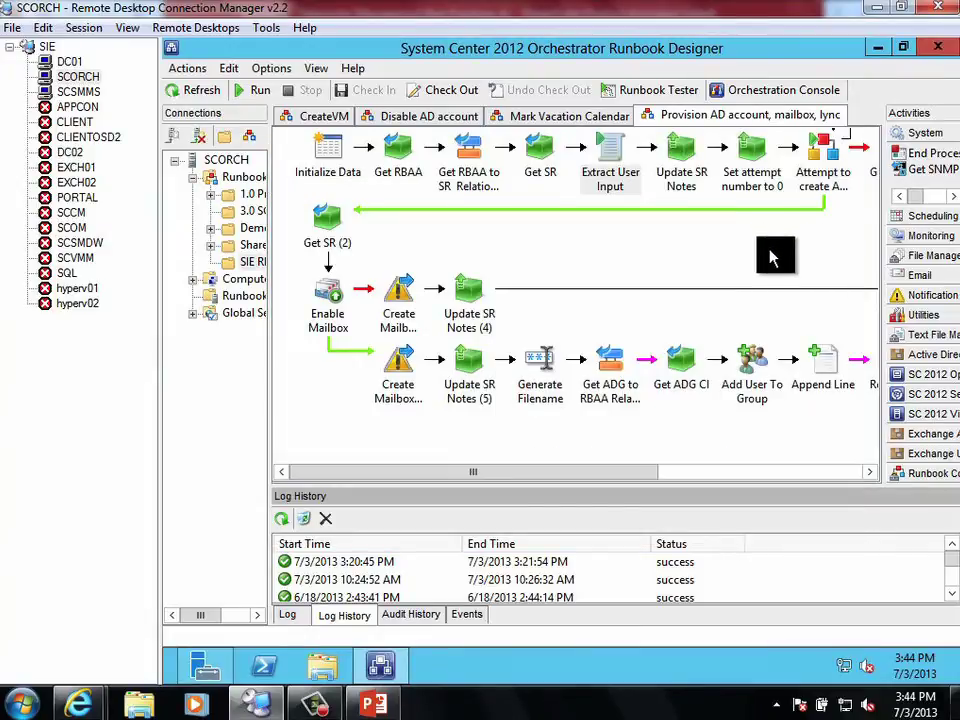
left_click(686, 172)
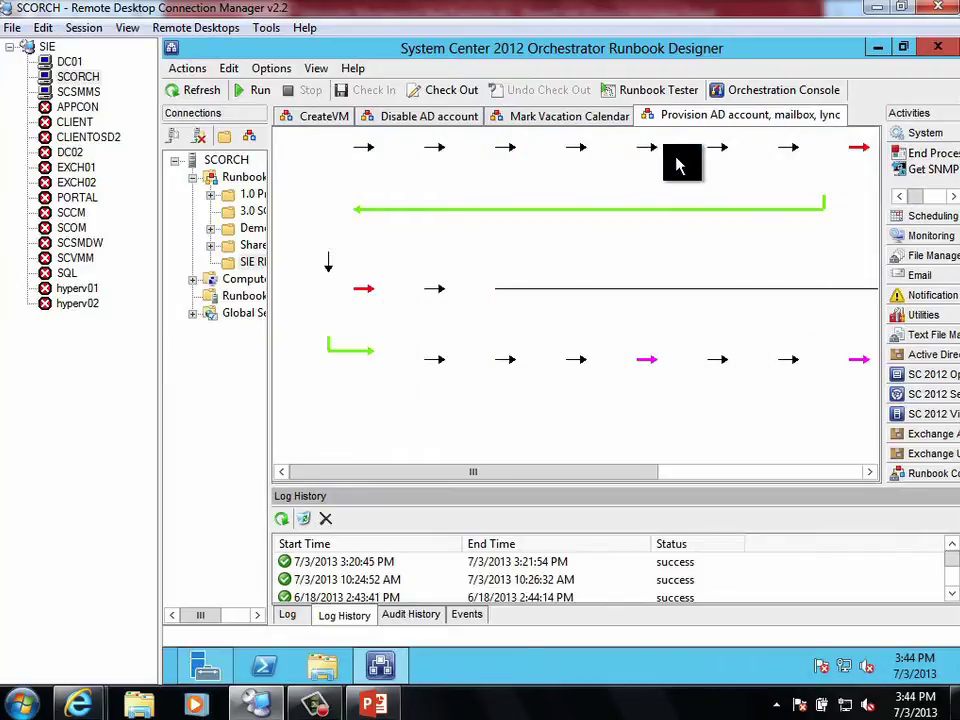
double_click(692, 167)
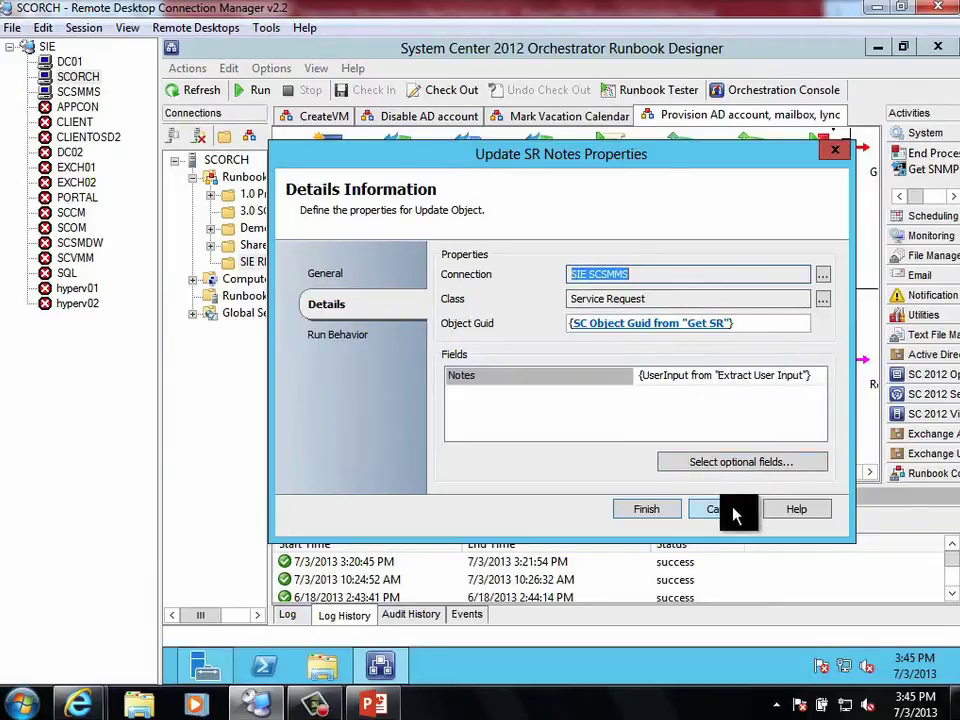
left_click(736, 378)
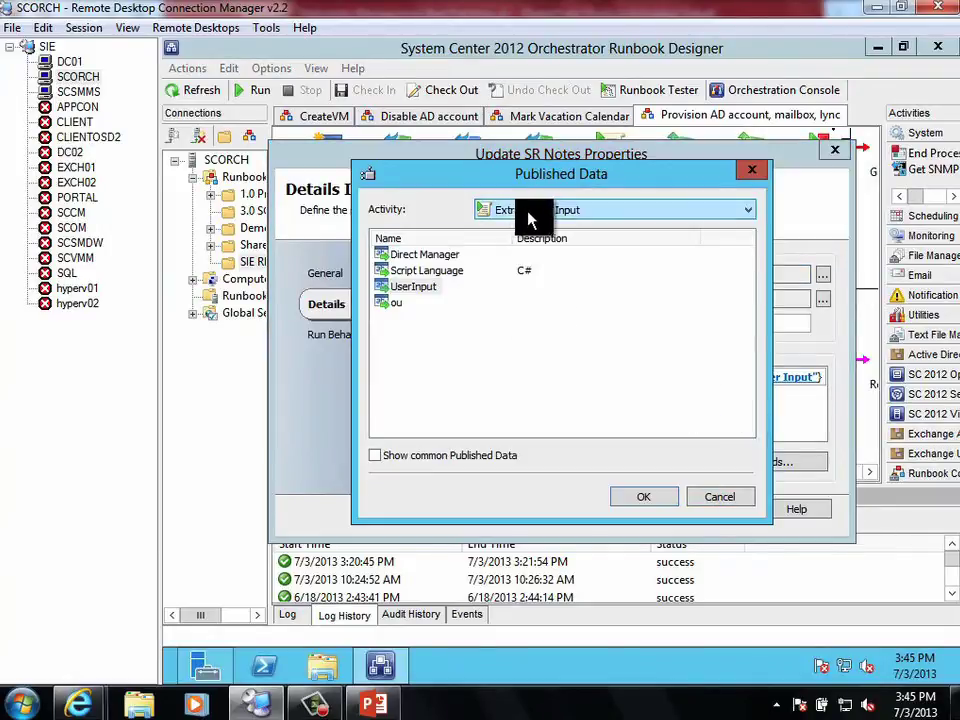
left_click(518, 210)
left_click(524, 230)
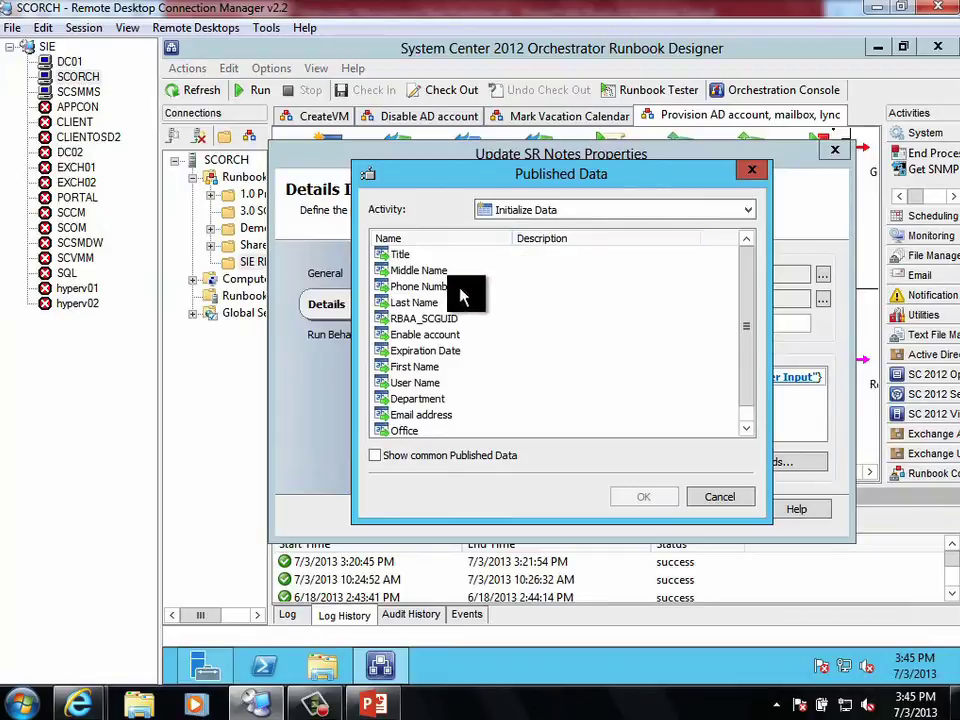
left_click(414, 302)
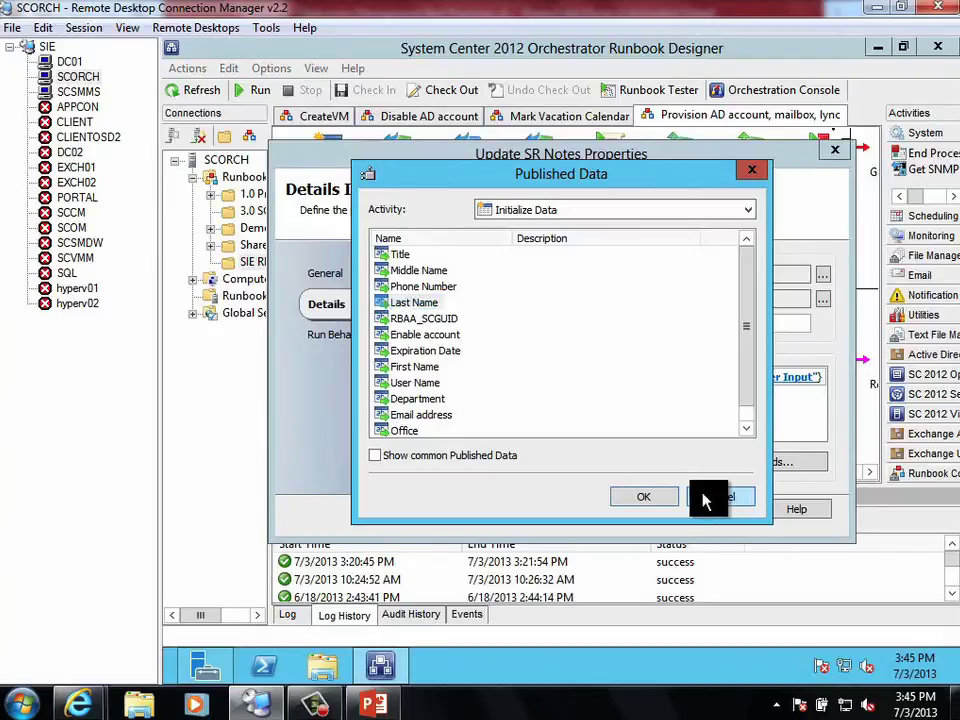
left_click(706, 497)
left_click(724, 512)
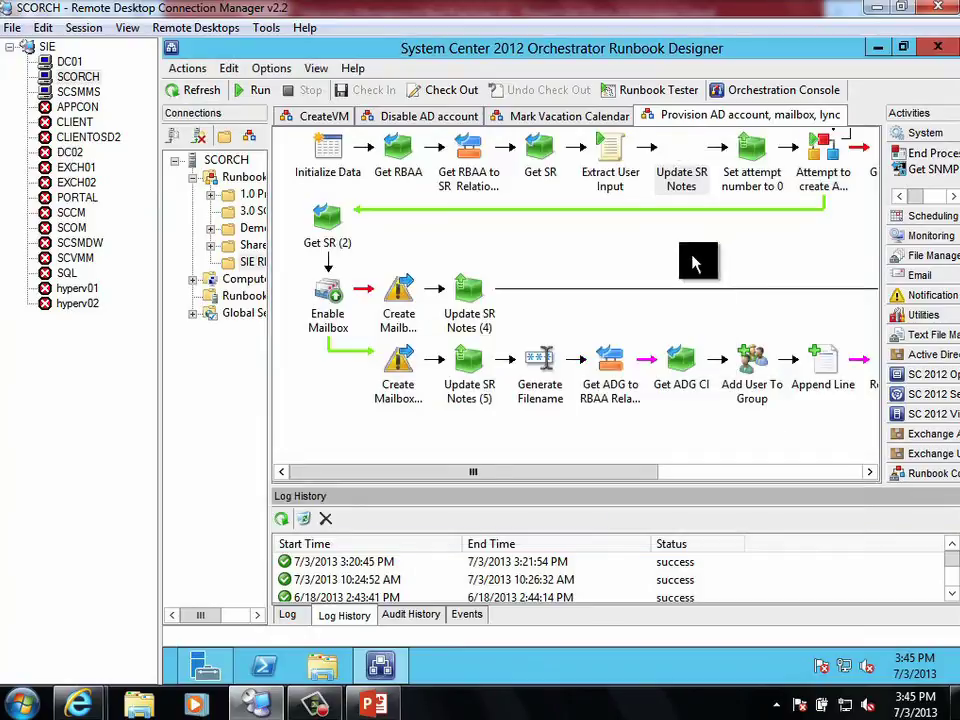
Step: Select the Update SR Notes, Set attempt number to 0 and Attempt to create AD account activities
left_click(686, 172)
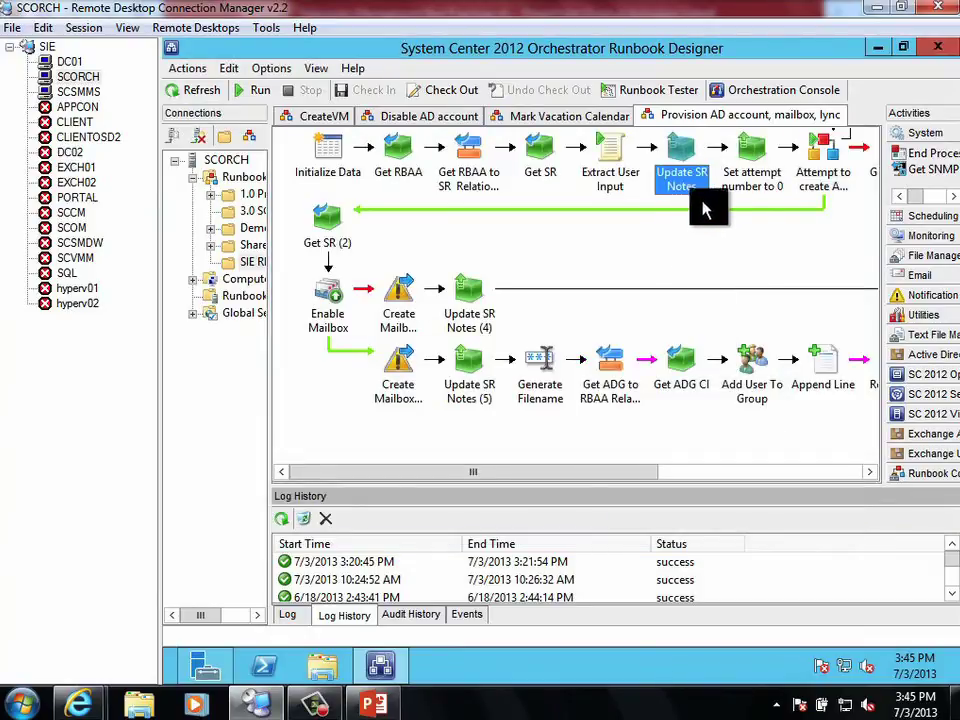
left_click(772, 192)
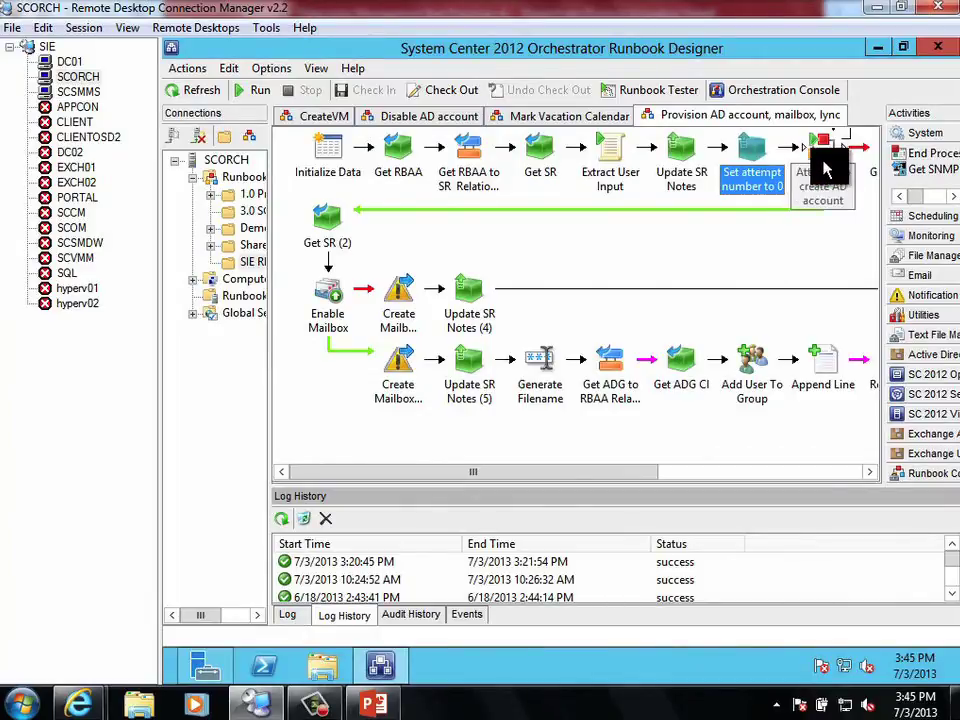
left_click(827, 172)
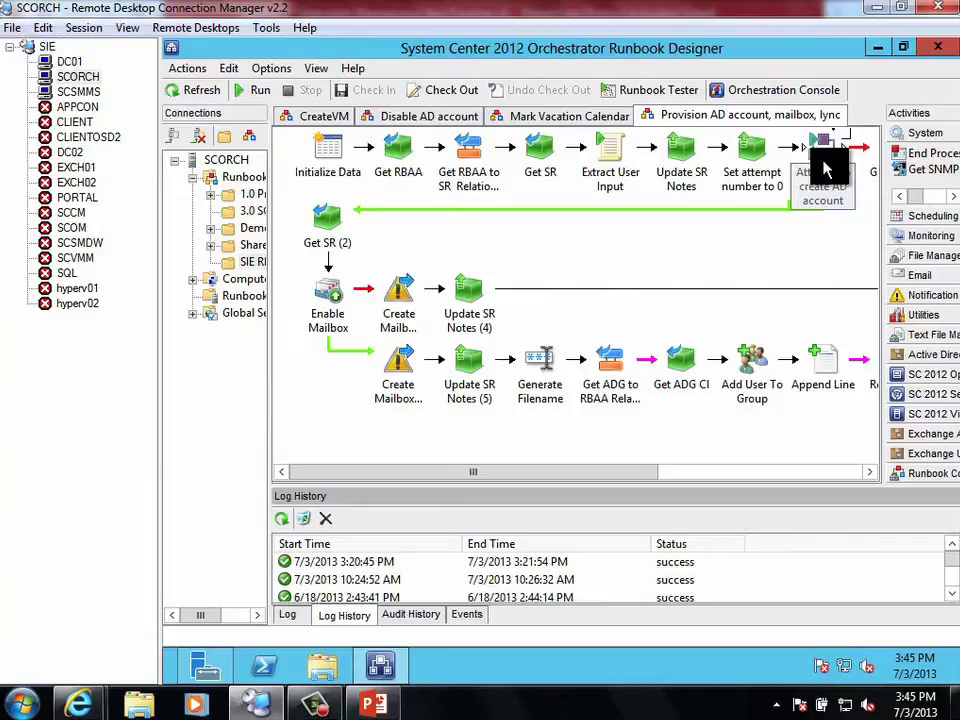
left_click(825, 172)
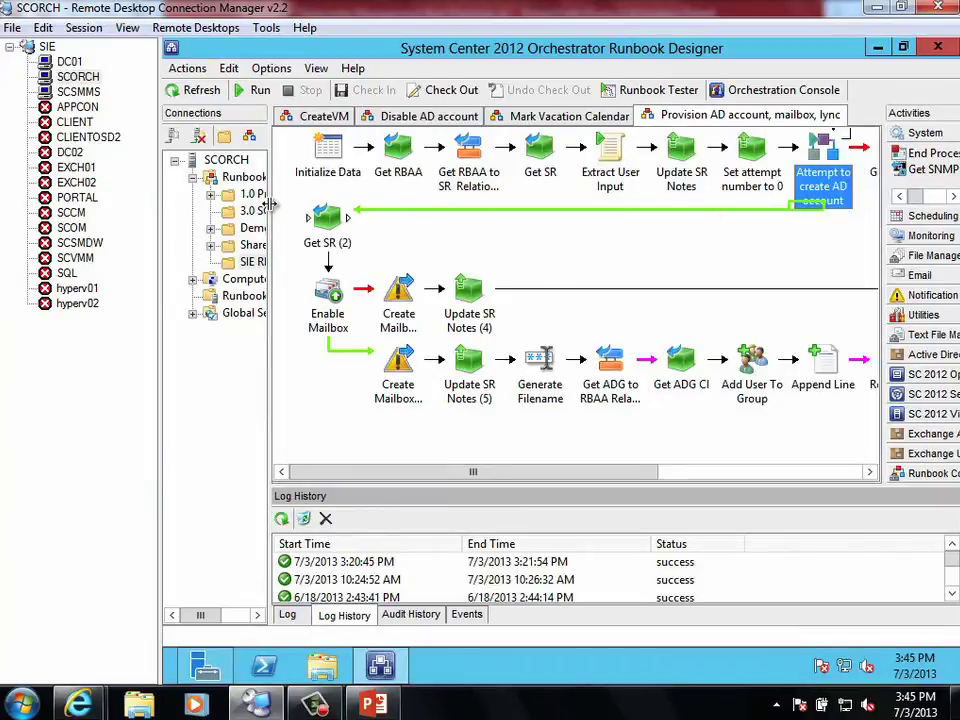
Step: Widen the folder tree, scroll to the final steps, and inspect Attempt to create AD account settings without changes
left_click_drag(270, 207, 347, 207)
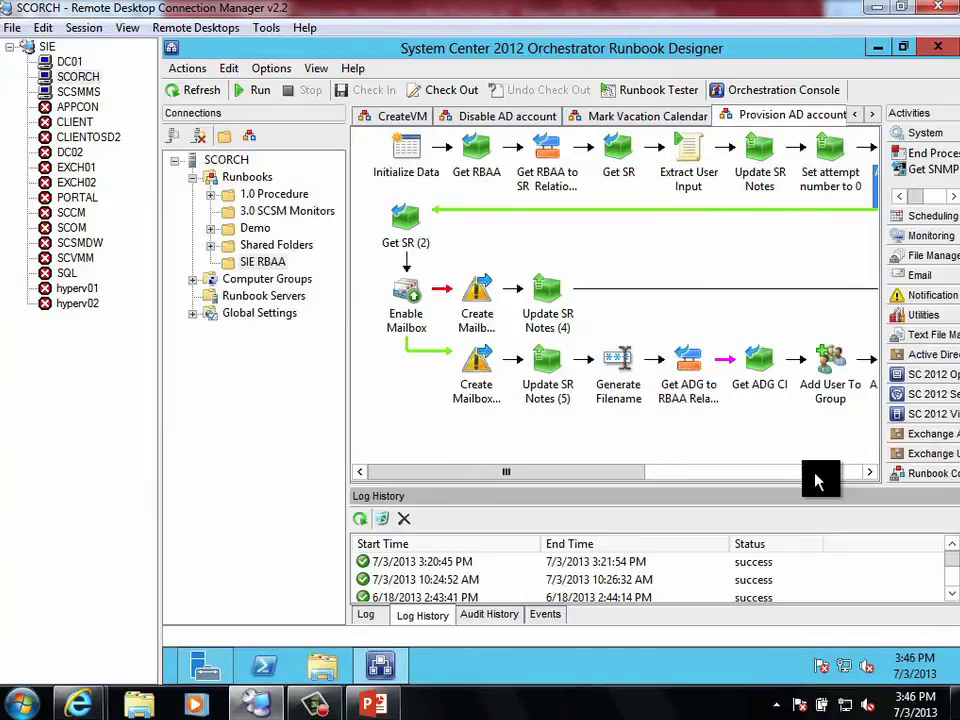
left_click(814, 472)
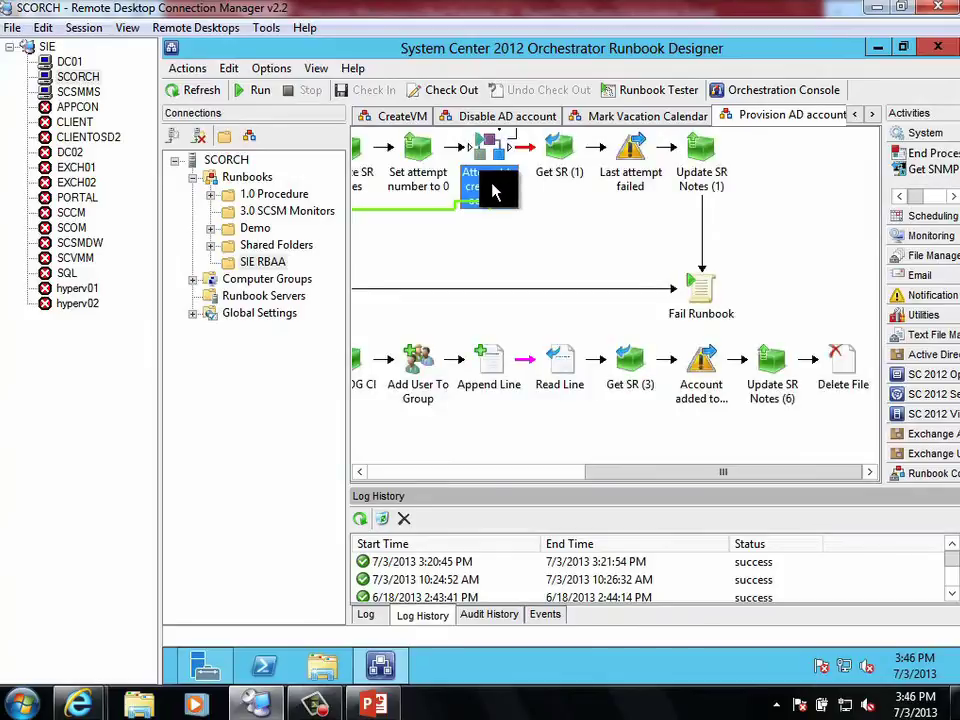
double_click(491, 171)
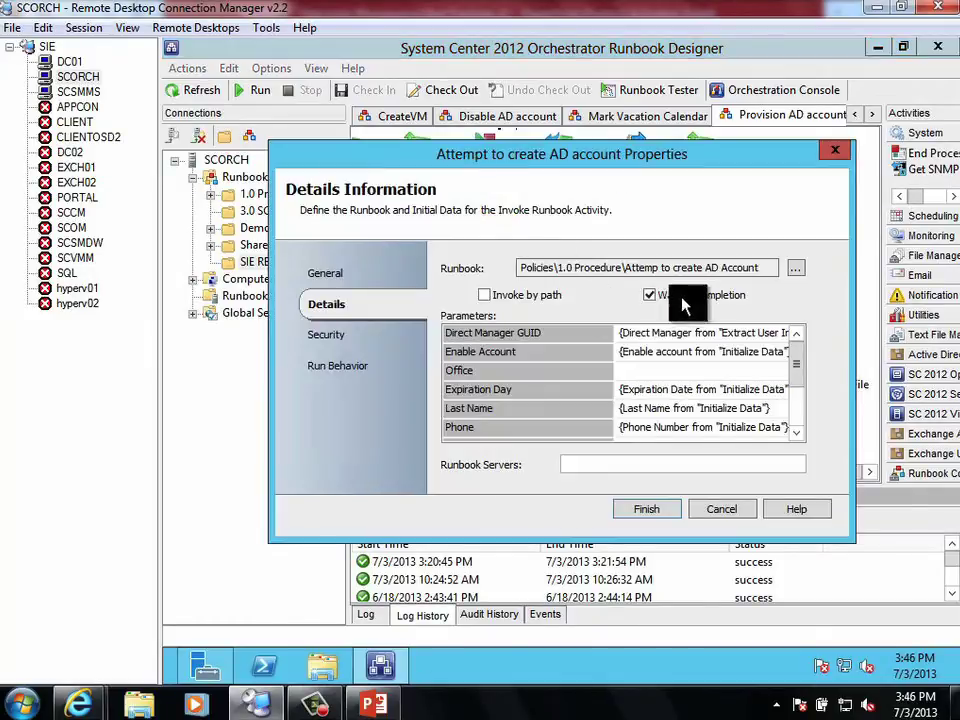
left_click(724, 510)
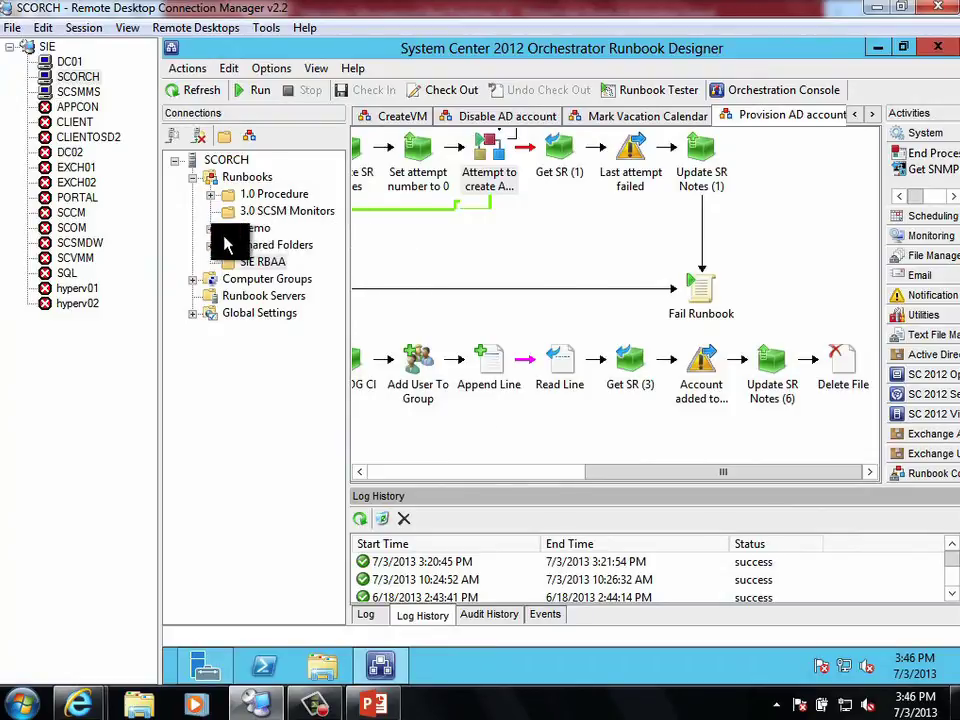
Step: Open the 1.0 Procedure account-creation runbook and step through Initialize Data, Get Direct Manager ADUG, Create User, Create User Succeded
left_click(245, 195)
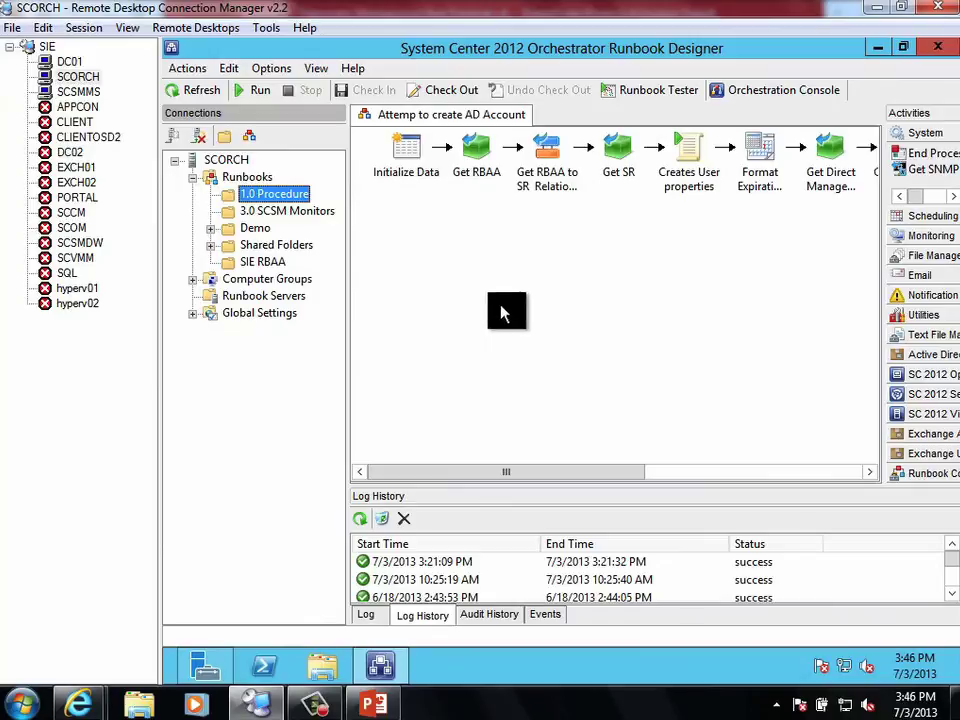
left_click(405, 158)
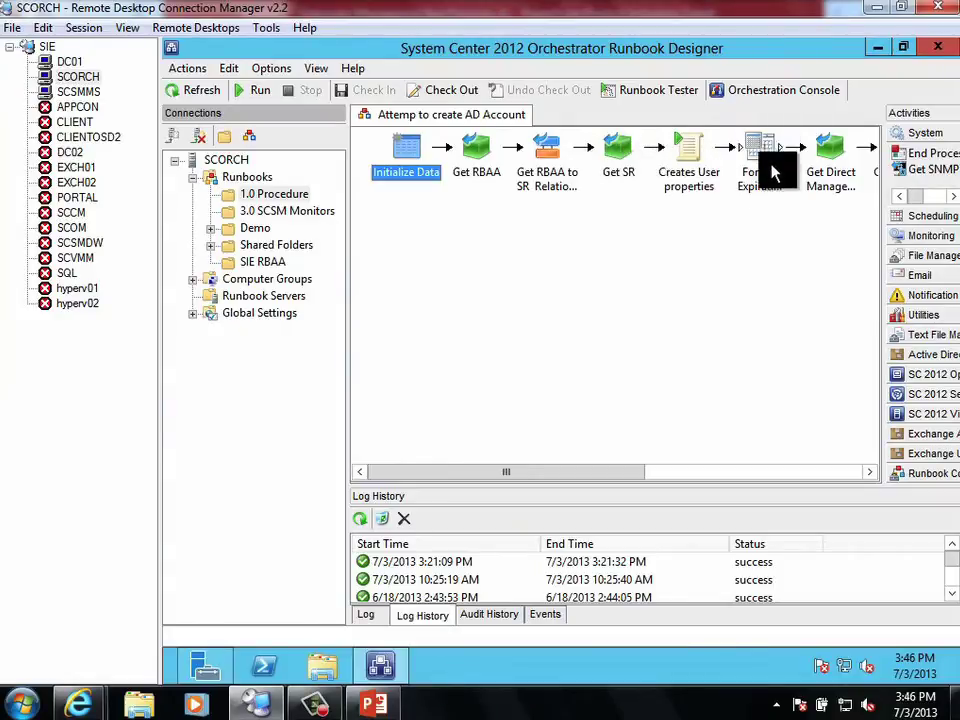
left_click(673, 472)
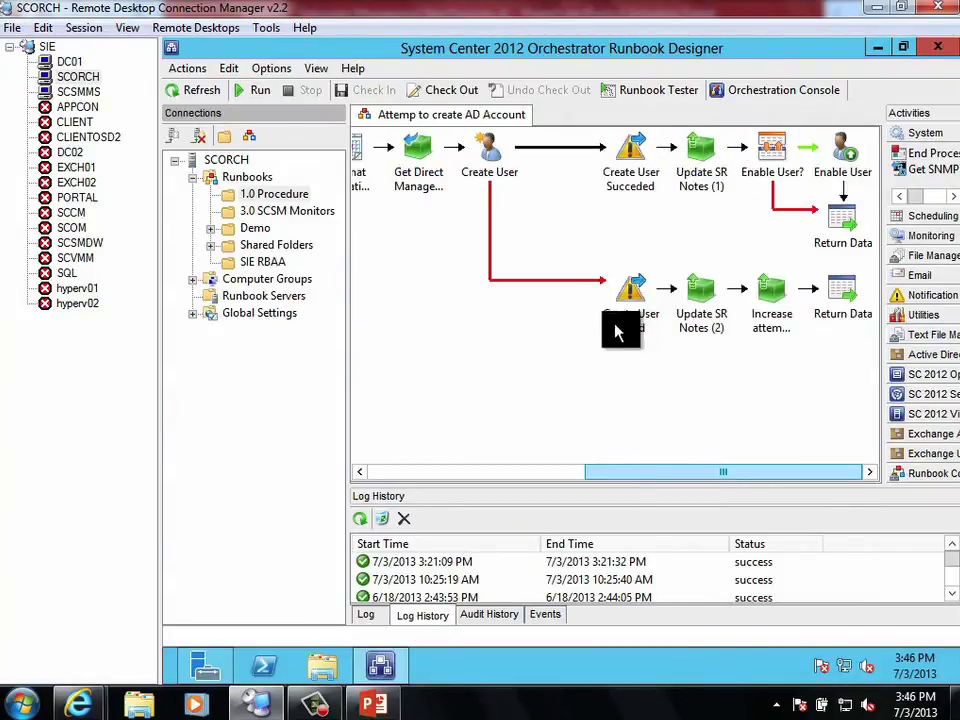
left_click(418, 165)
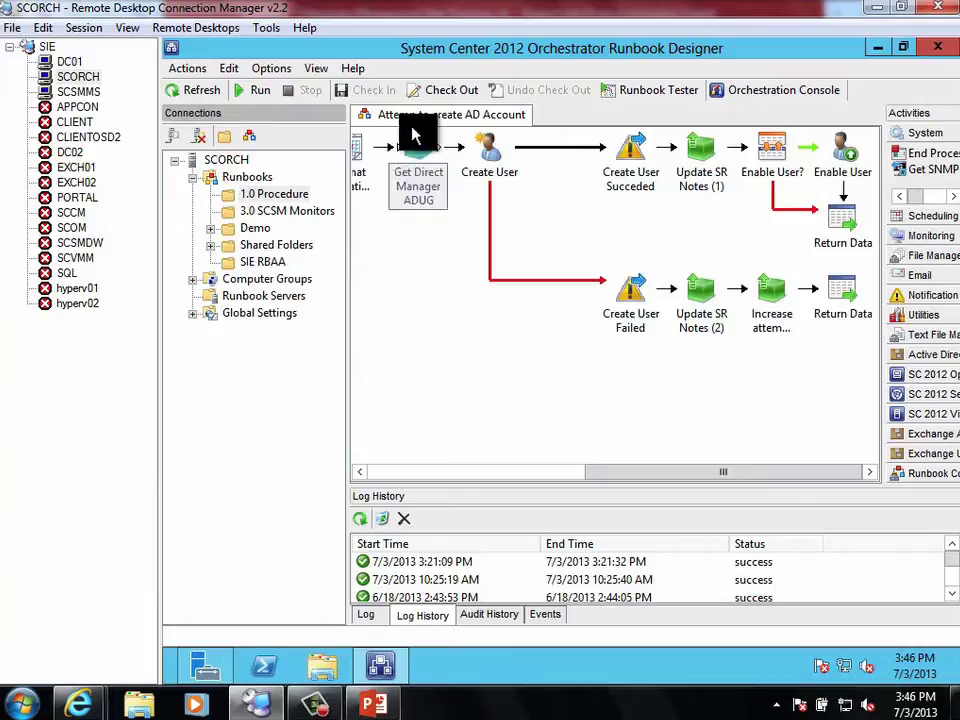
left_click(490, 162)
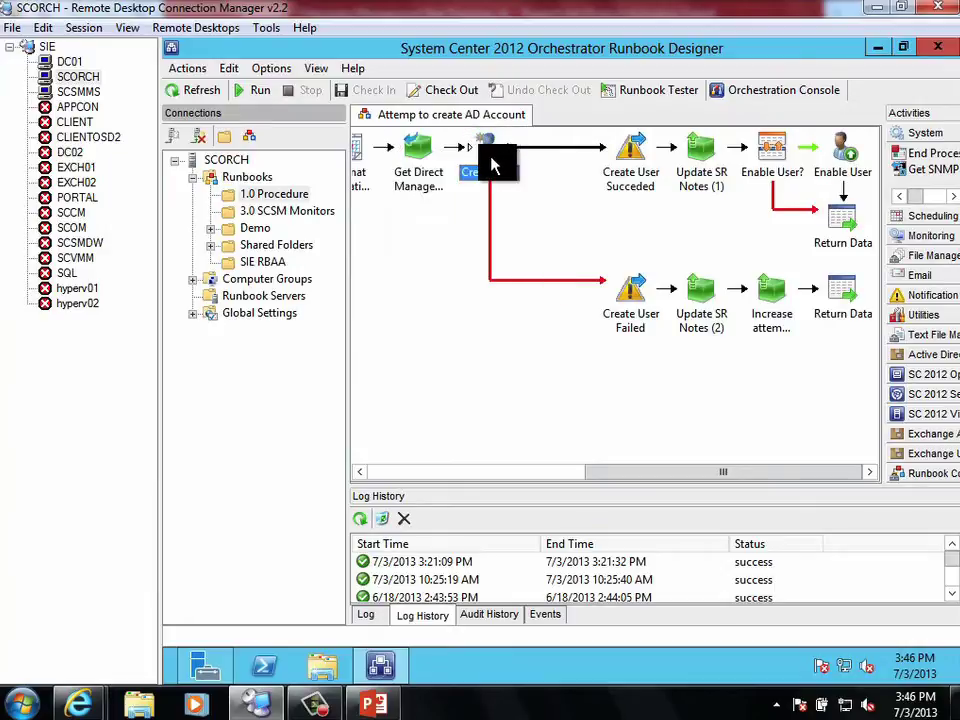
left_click(625, 163)
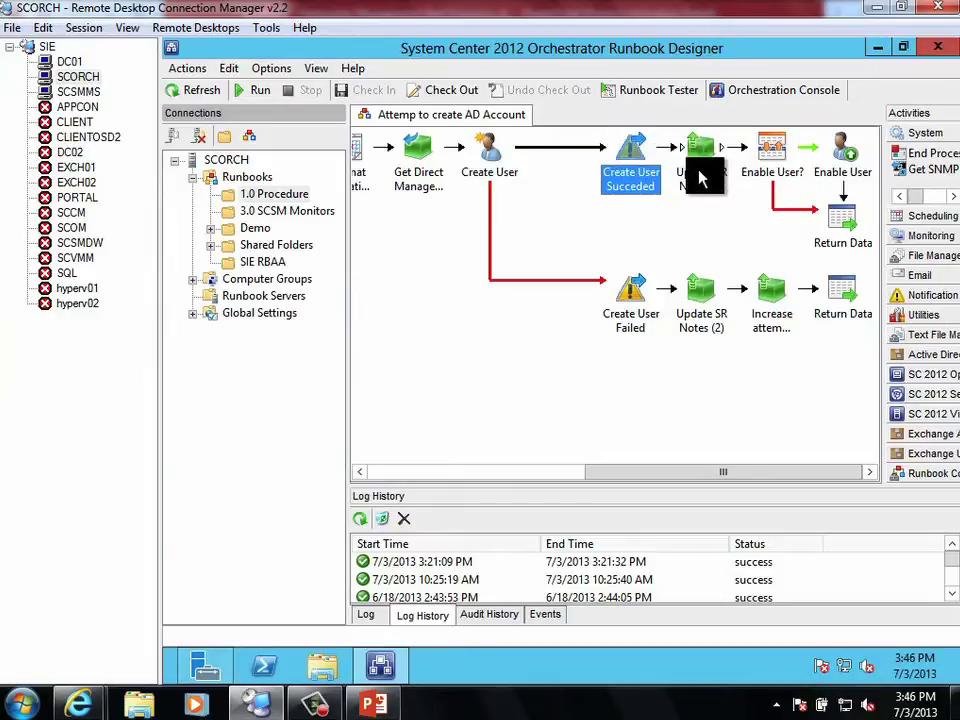
Step: Inspect the Enable User? comparison settings without changes, then return to the SIE RBAA folder
left_click(776, 160)
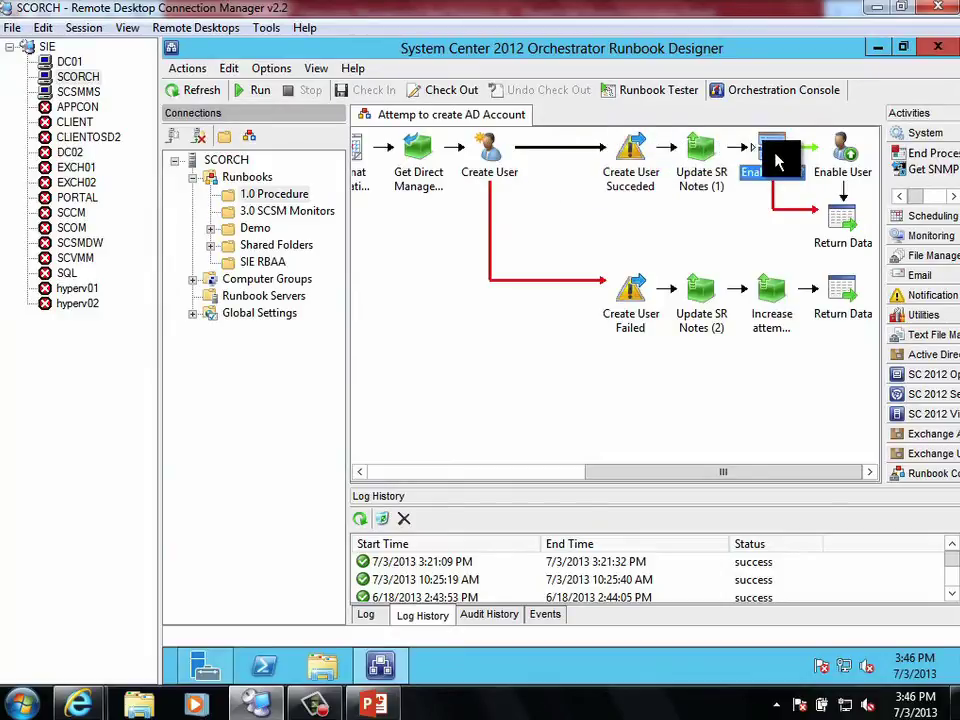
double_click(771, 155)
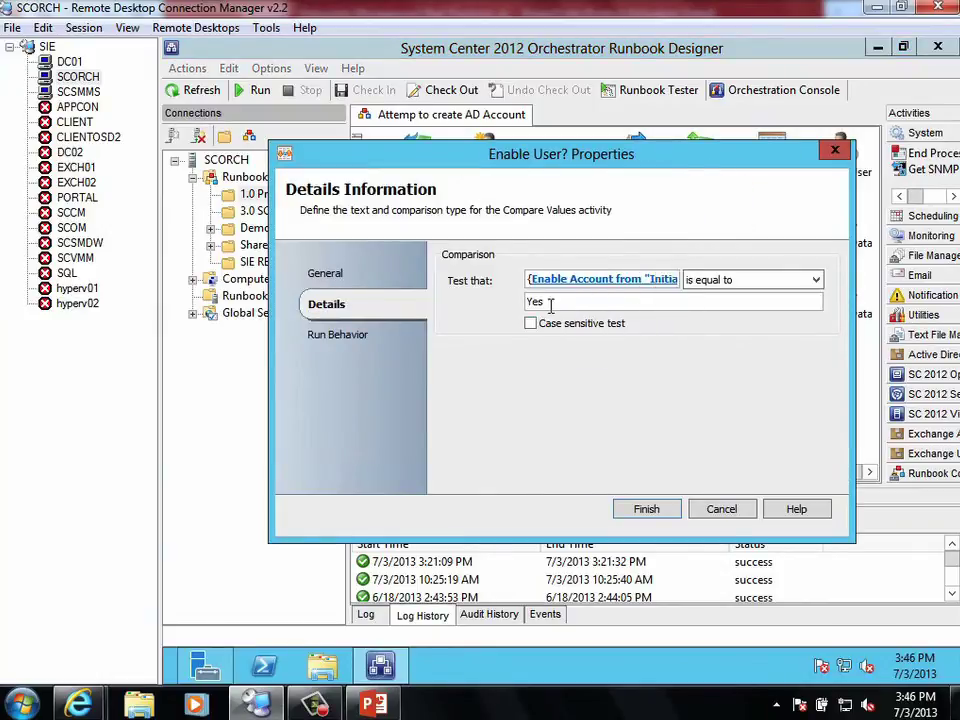
left_click(726, 509)
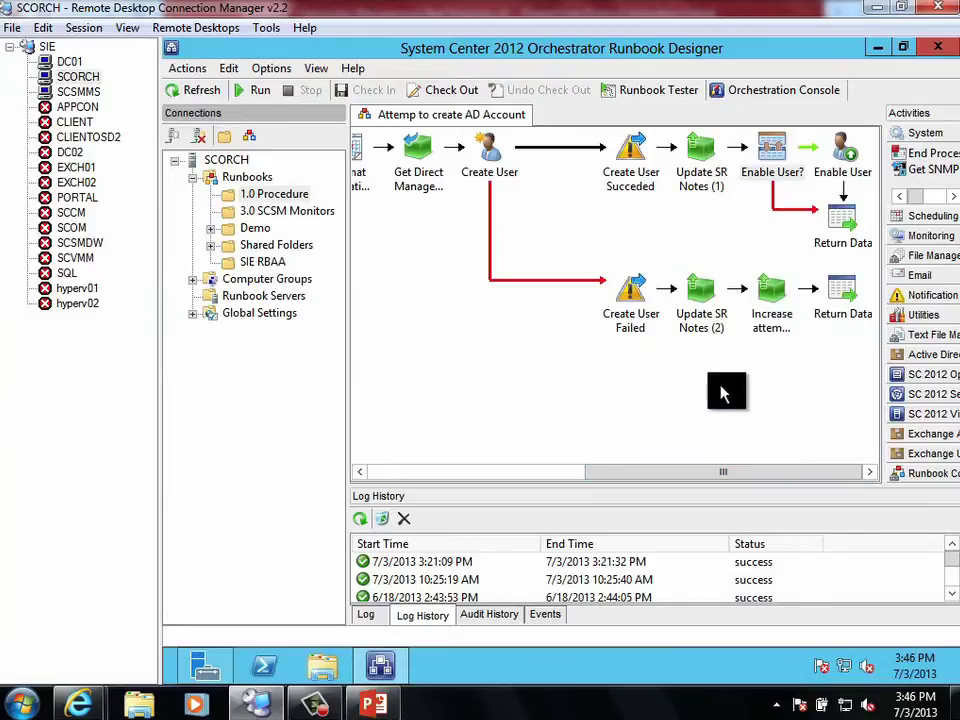
left_click(762, 178)
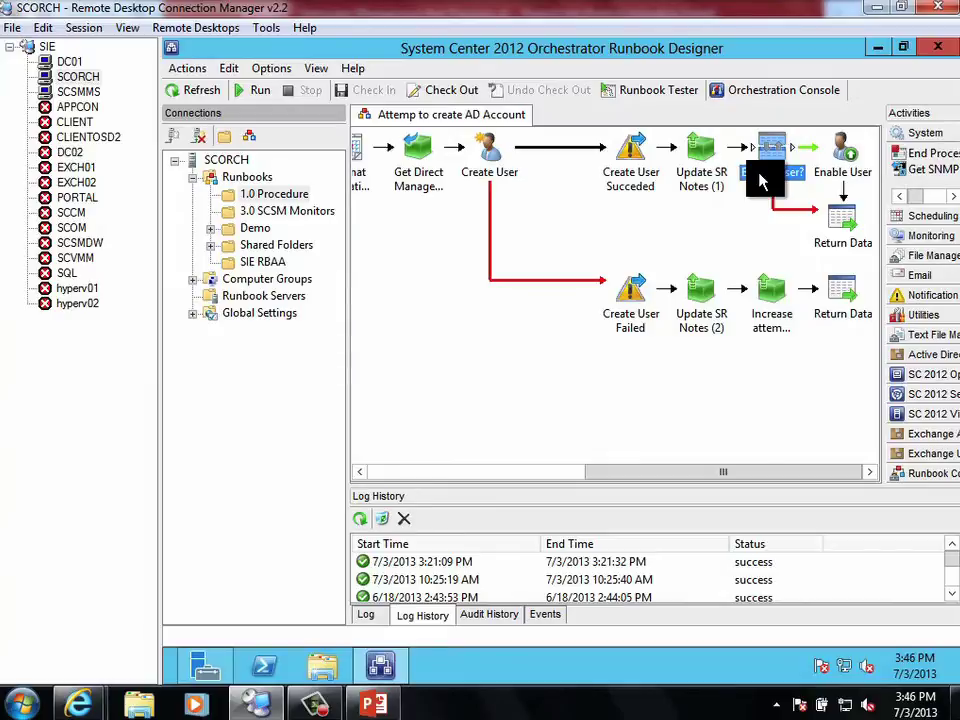
left_click(262, 262)
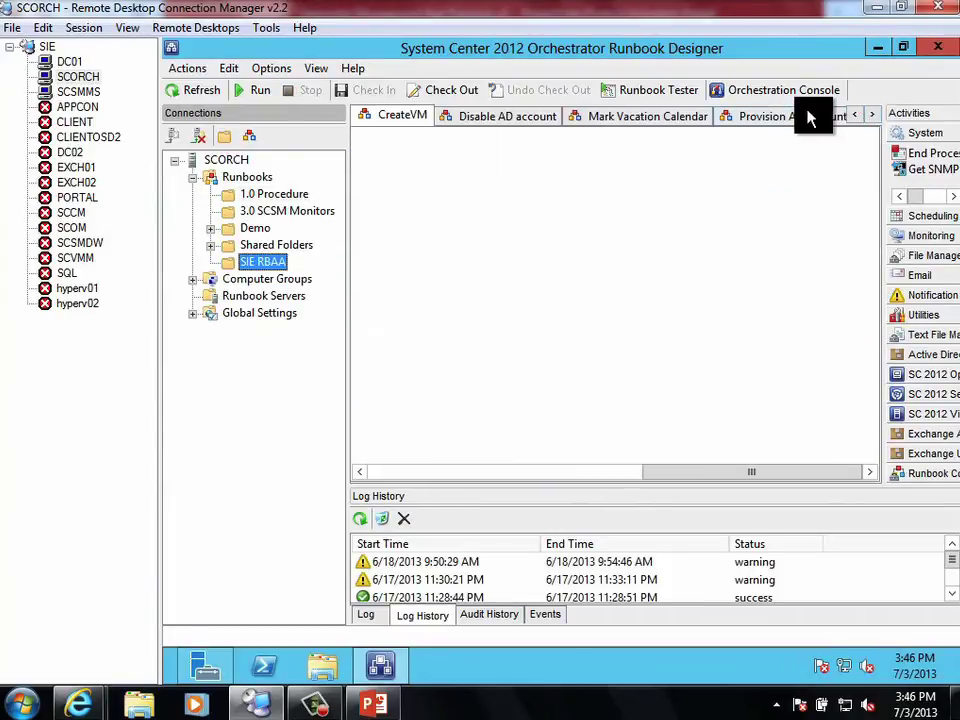
Step: In the provisioning runbook, select Enable Mailbox, Create Mailbox Succeded, then Add User To Group
left_click(810, 118)
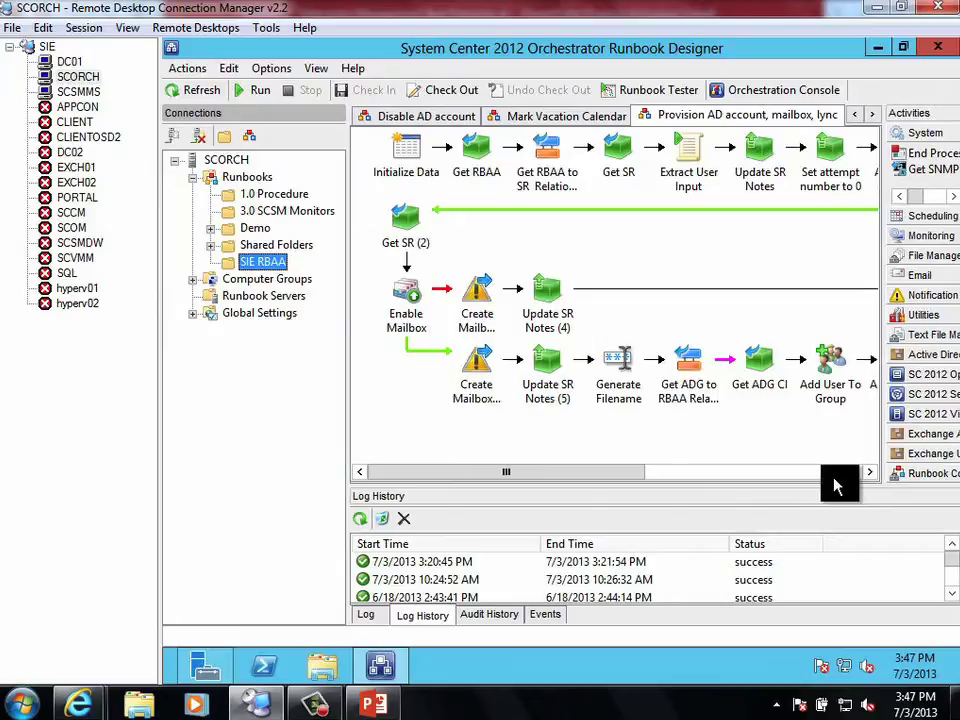
left_click(407, 298)
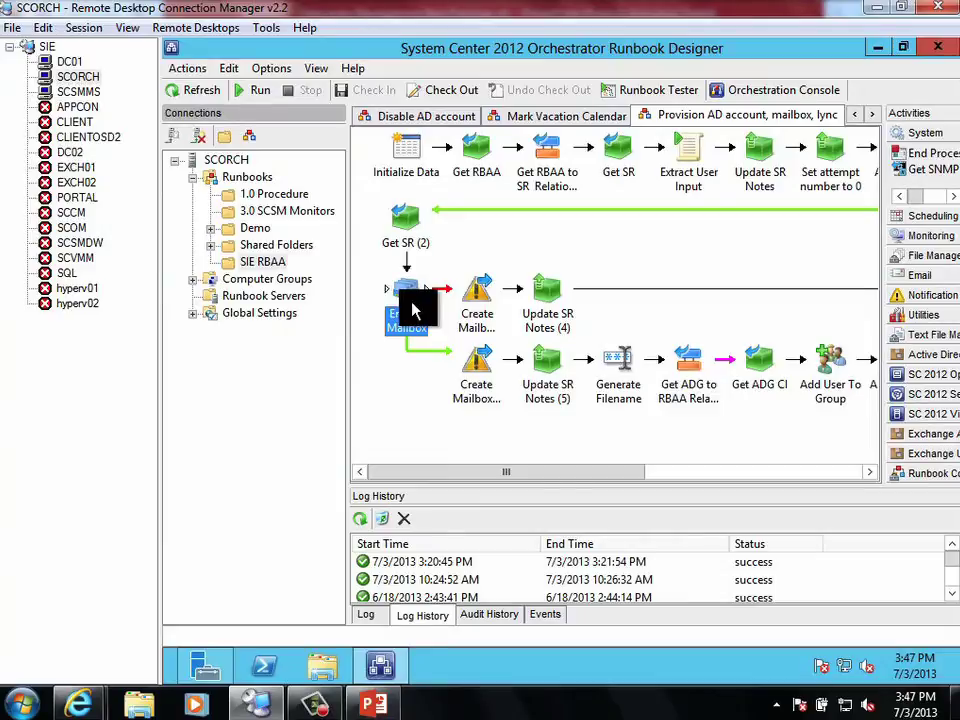
left_click(474, 410)
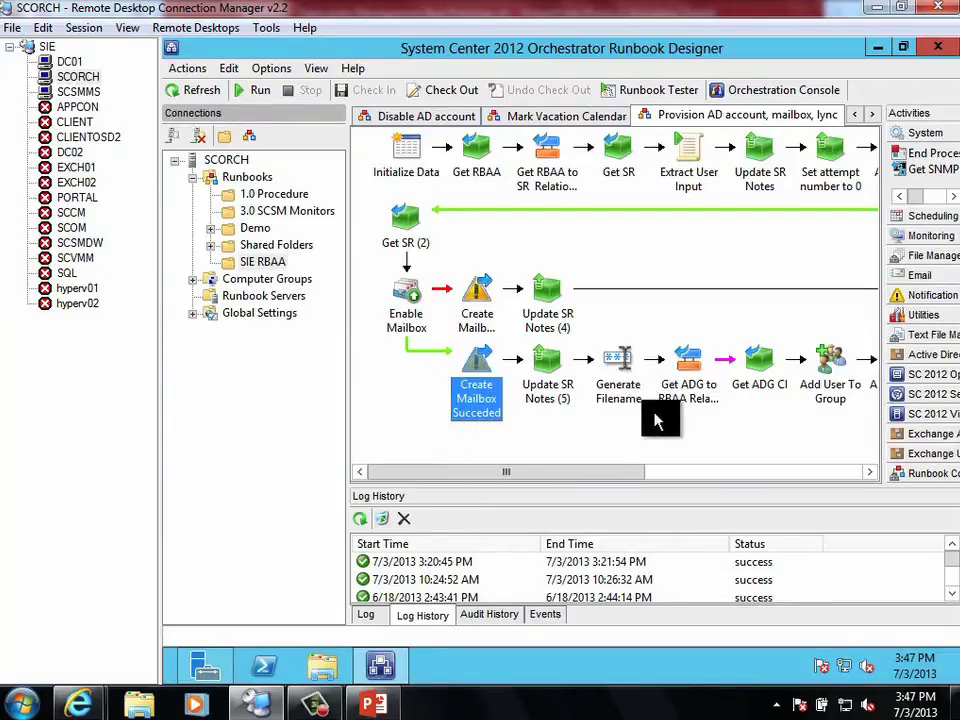
left_click(689, 471)
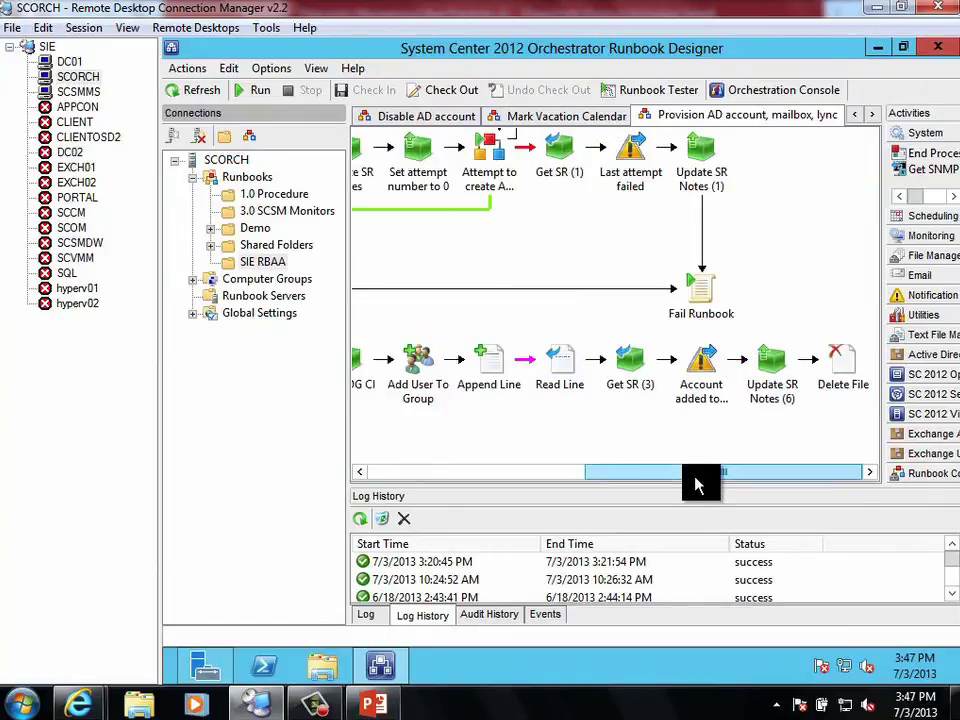
left_click(420, 397)
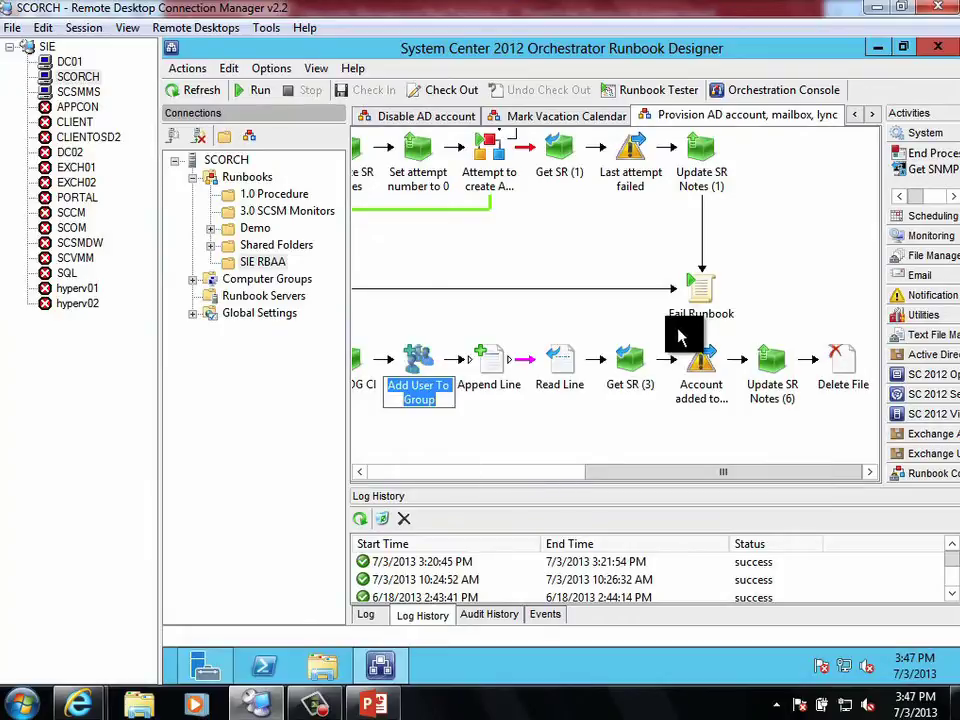
double_click(700, 298)
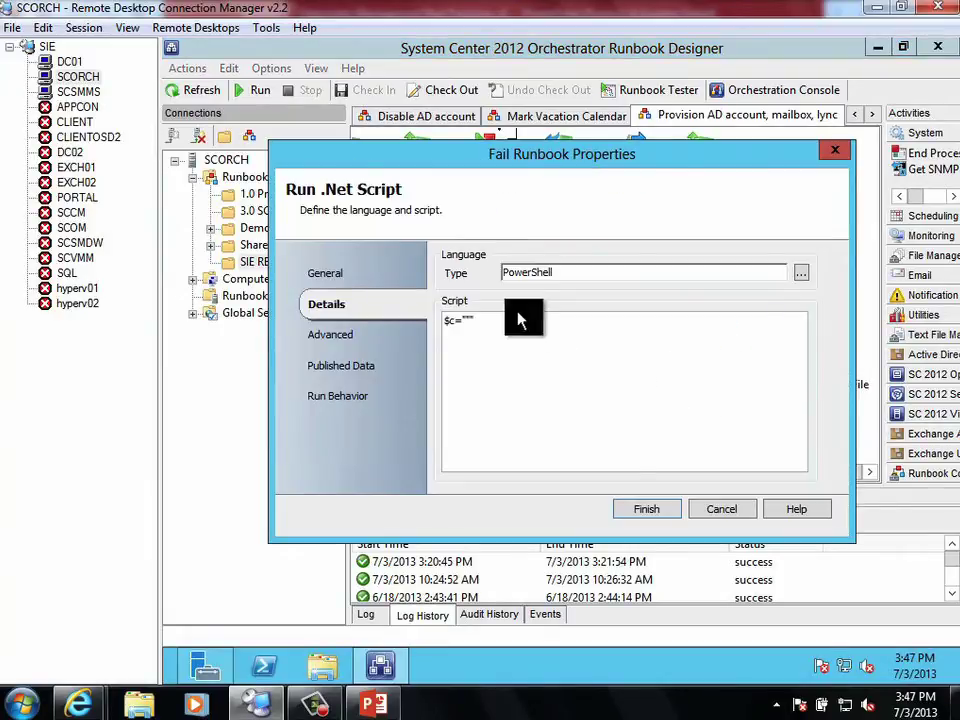
left_click(735, 510)
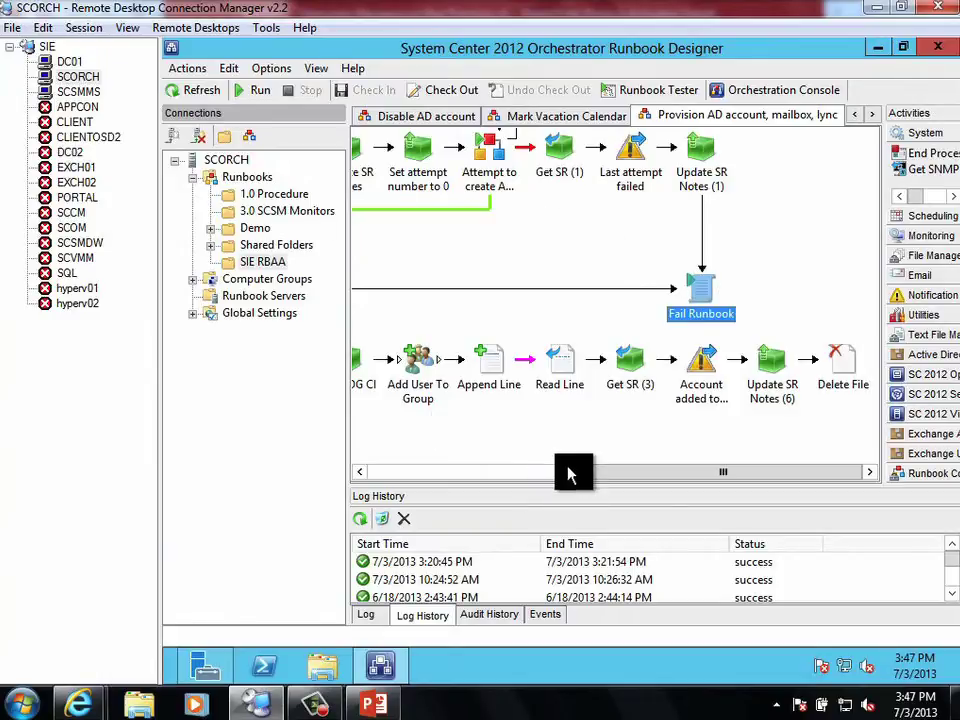
left_click(534, 472)
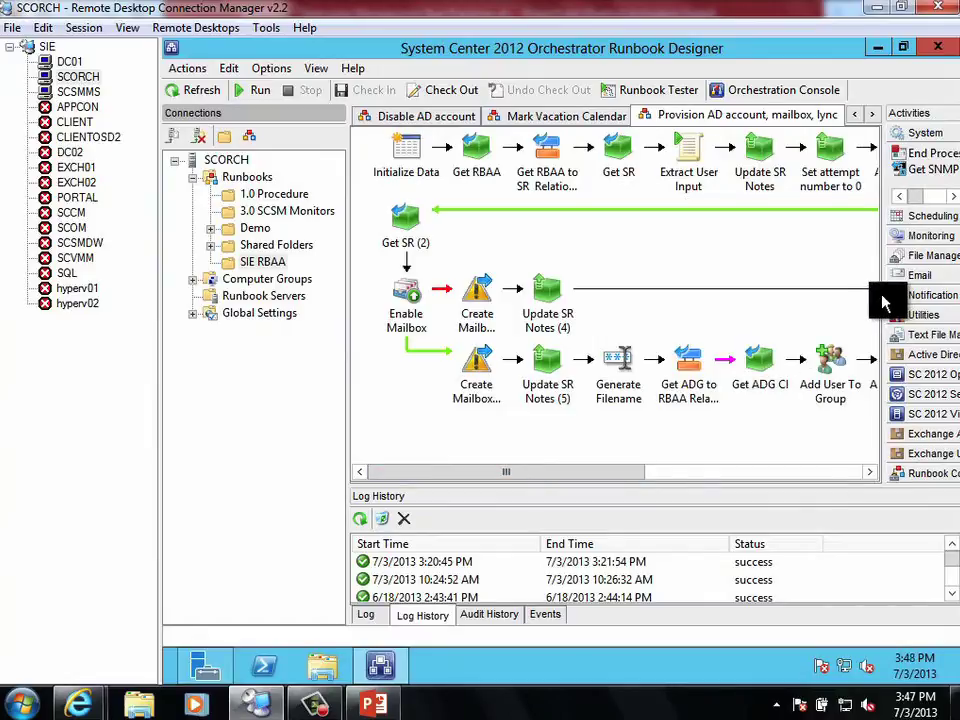
Step: Widen the Activities pane, expand Exchange Admin, and show the Exchange User activities
left_click_drag(884, 285, 763, 306)
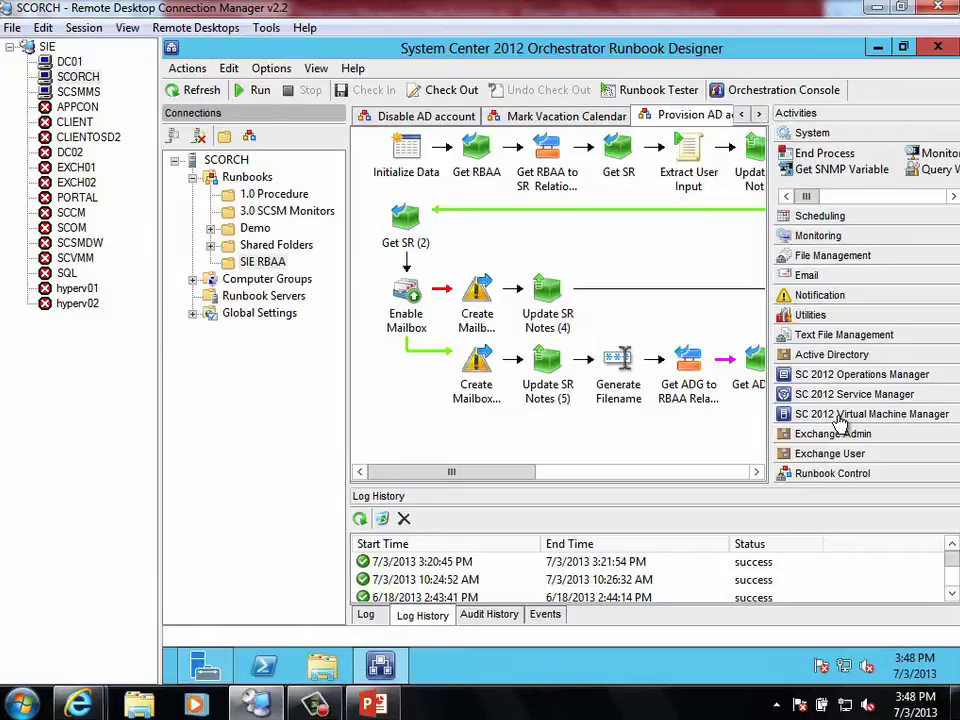
left_click(868, 435)
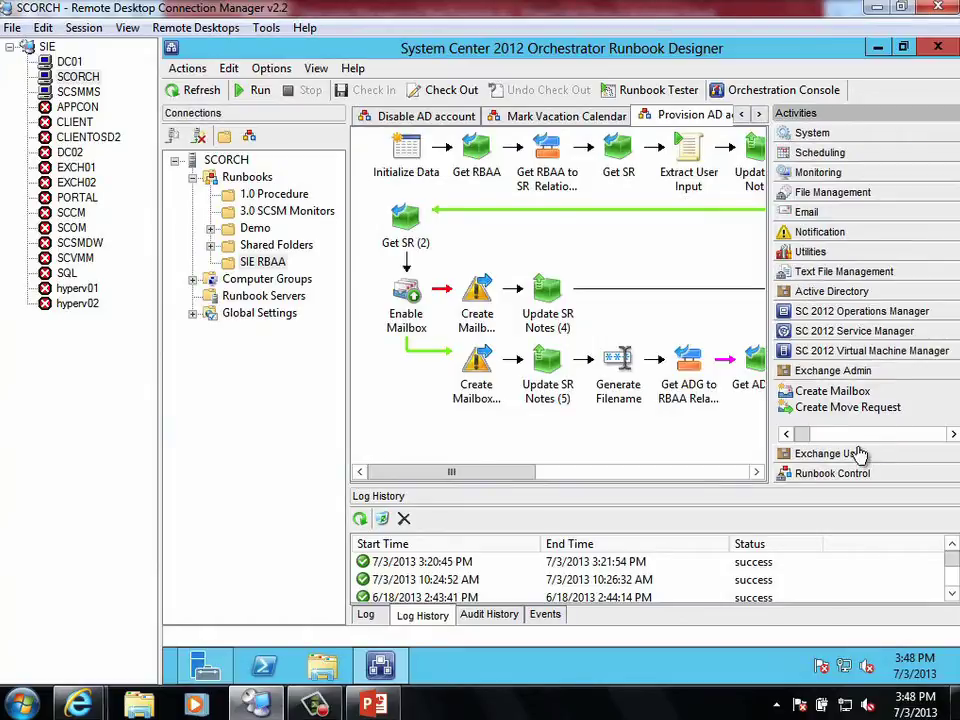
left_click(845, 438)
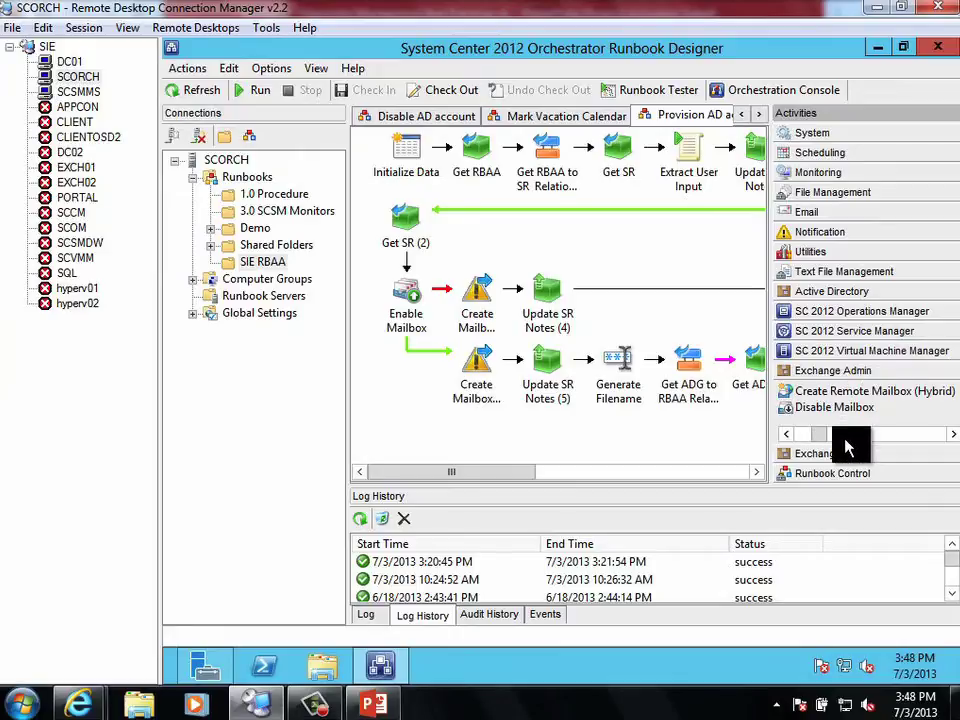
left_click(865, 438)
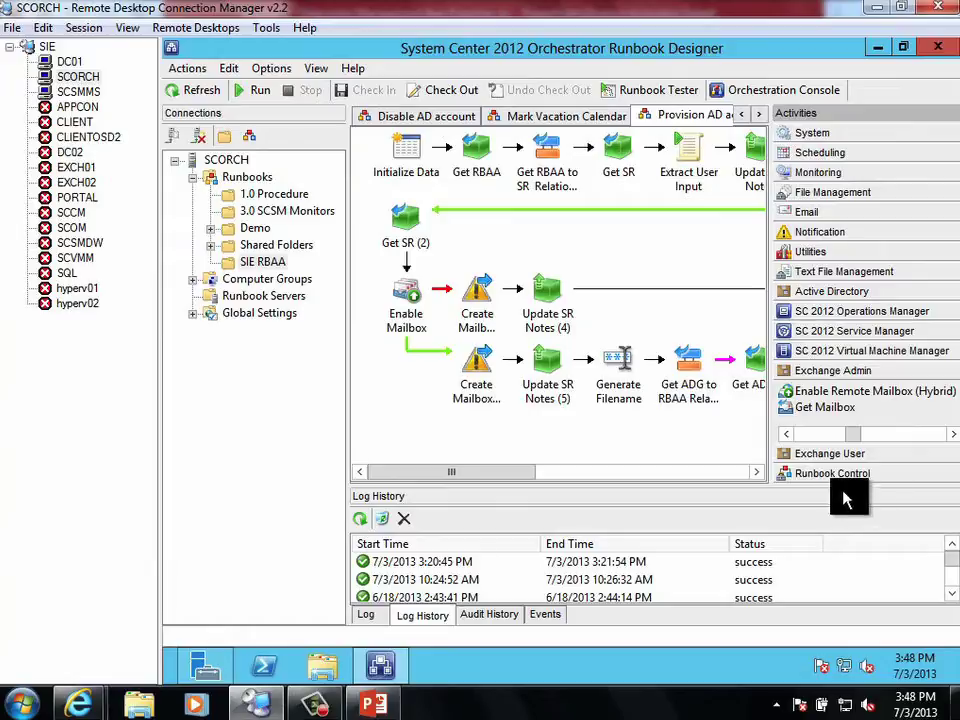
left_click(800, 453)
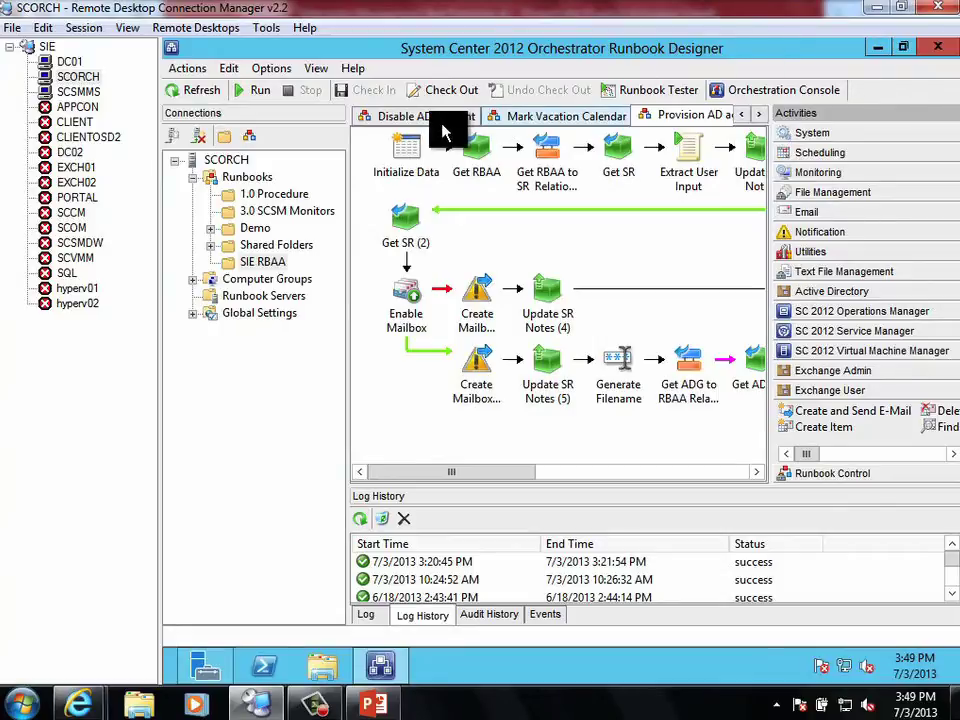
Step: In the Disable AD account runbook, view the Get User activity's Filters and cancel without changes
left_click(454, 117)
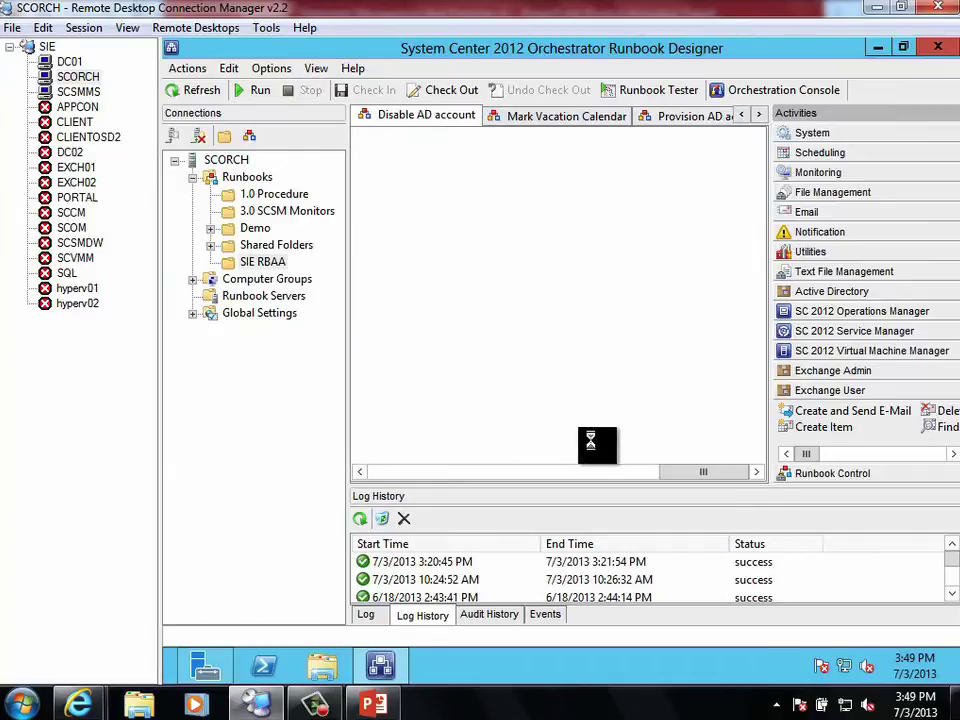
left_click(461, 472)
left_click(430, 474)
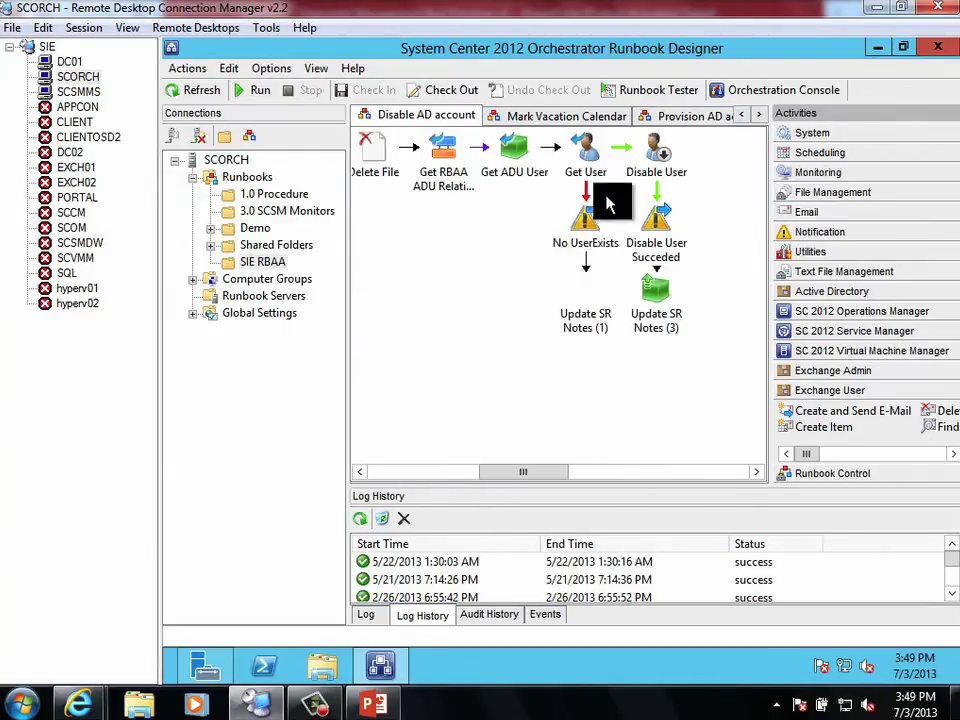
left_click(590, 160)
double_click(592, 163)
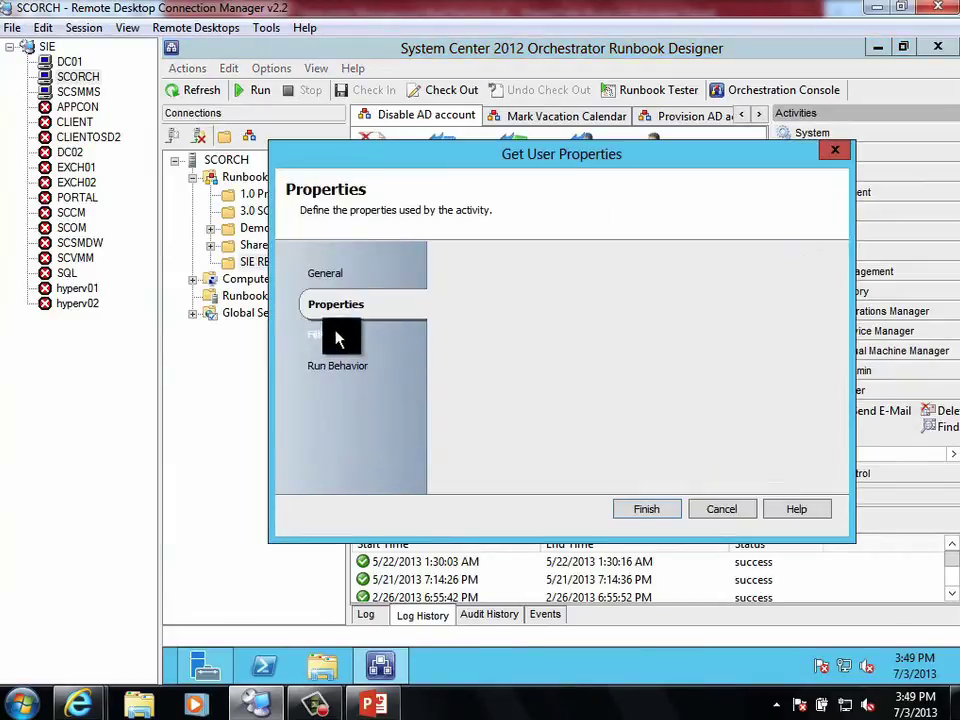
left_click(334, 337)
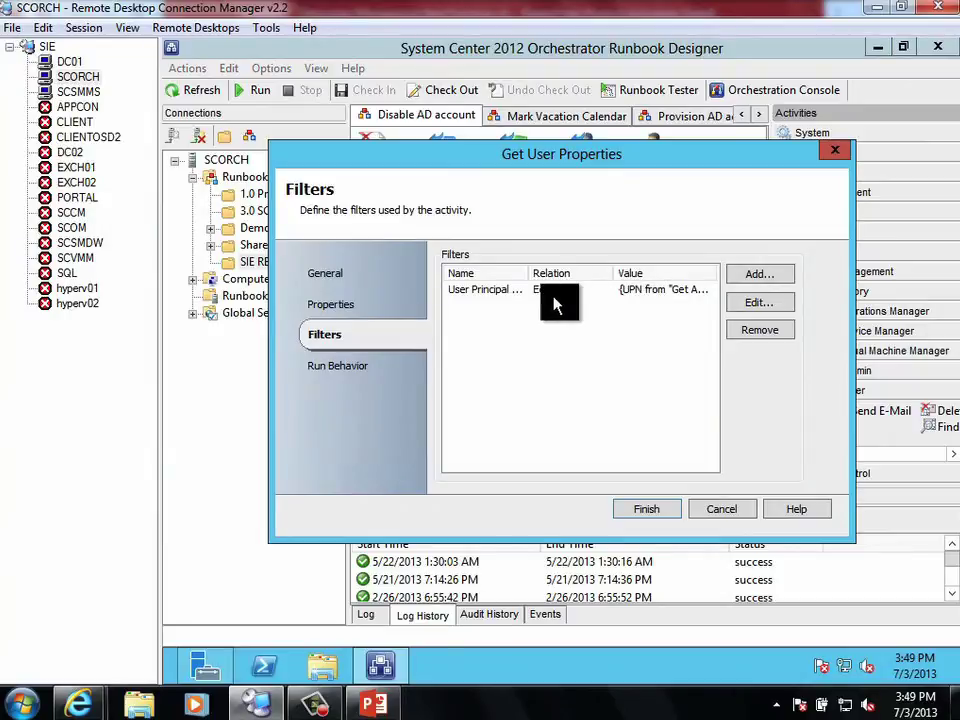
left_click(730, 510)
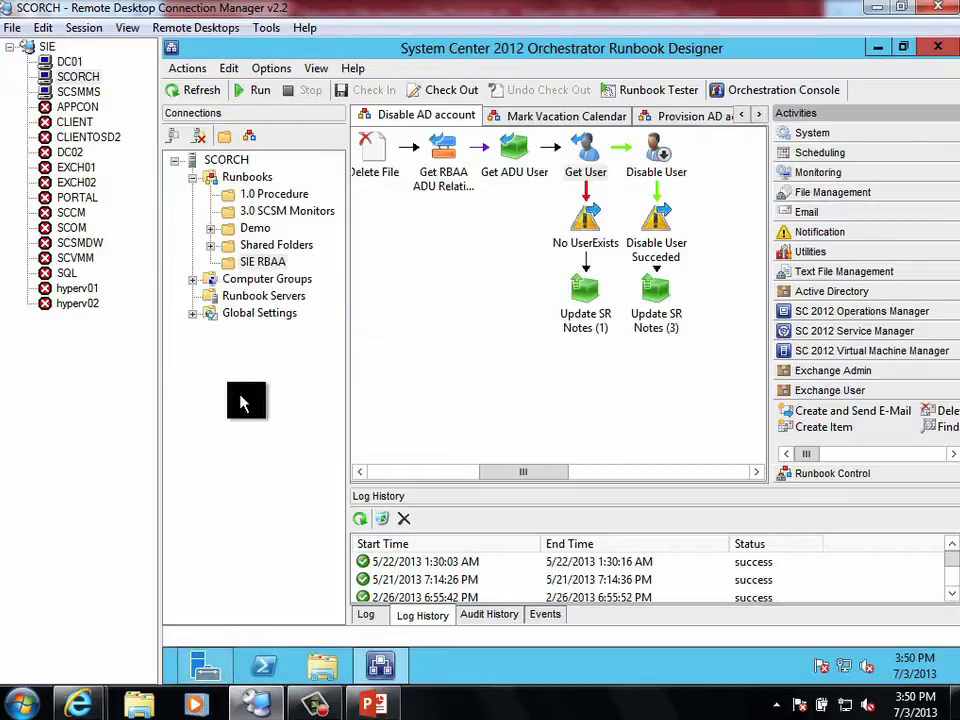
Step: Return to the Provision AD account runbook, then open the 3.0 SCSM Monitors folder
left_click(400, 472)
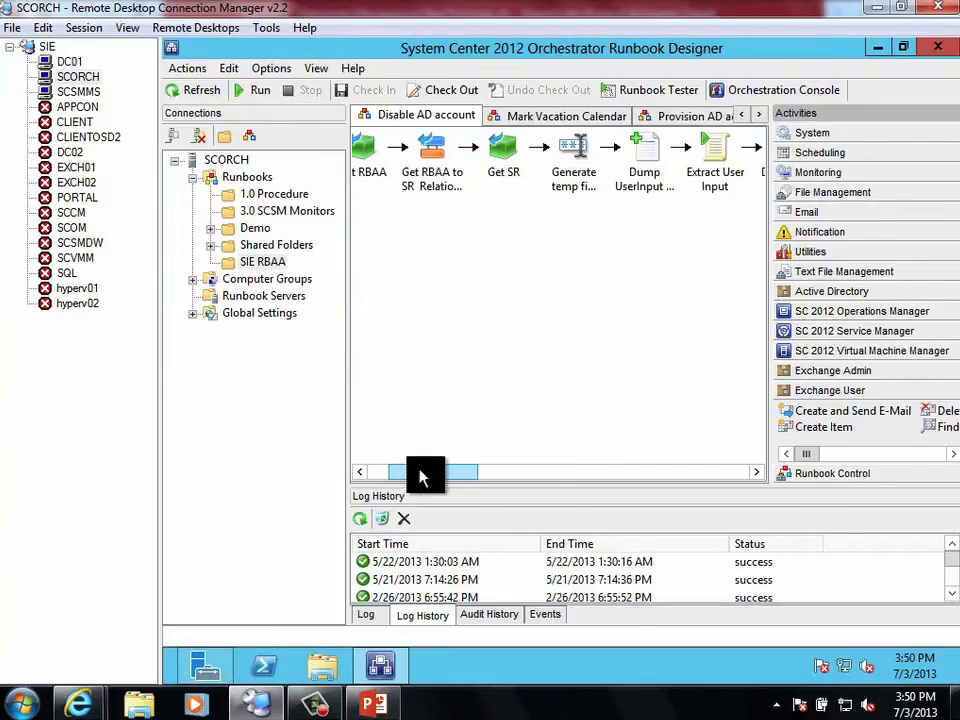
left_click(375, 472)
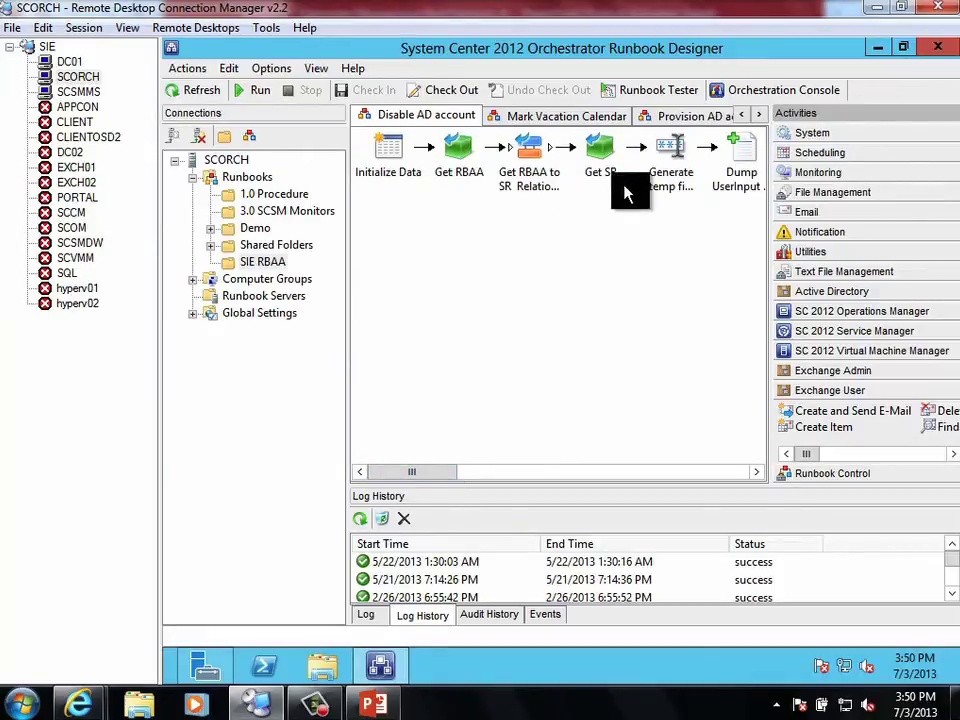
left_click(660, 117)
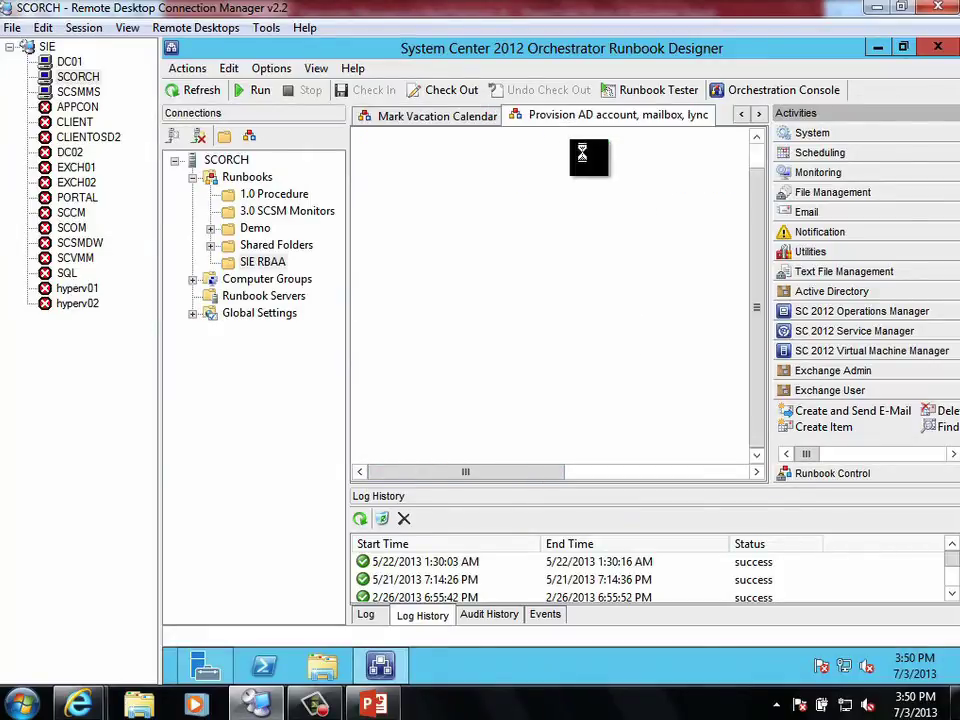
left_click(272, 212)
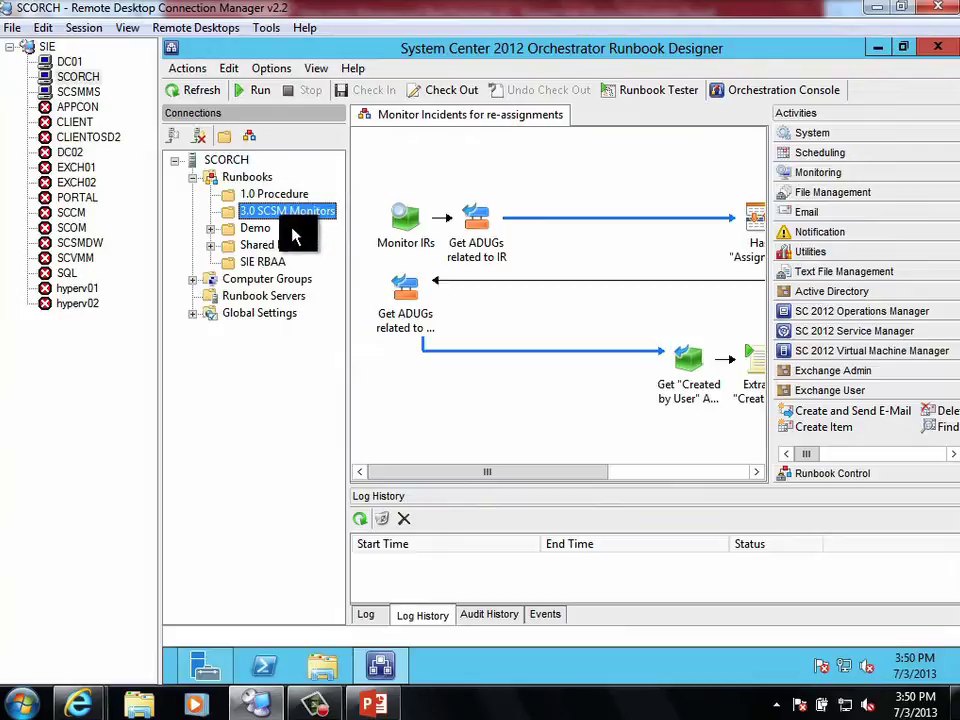
left_click(453, 259)
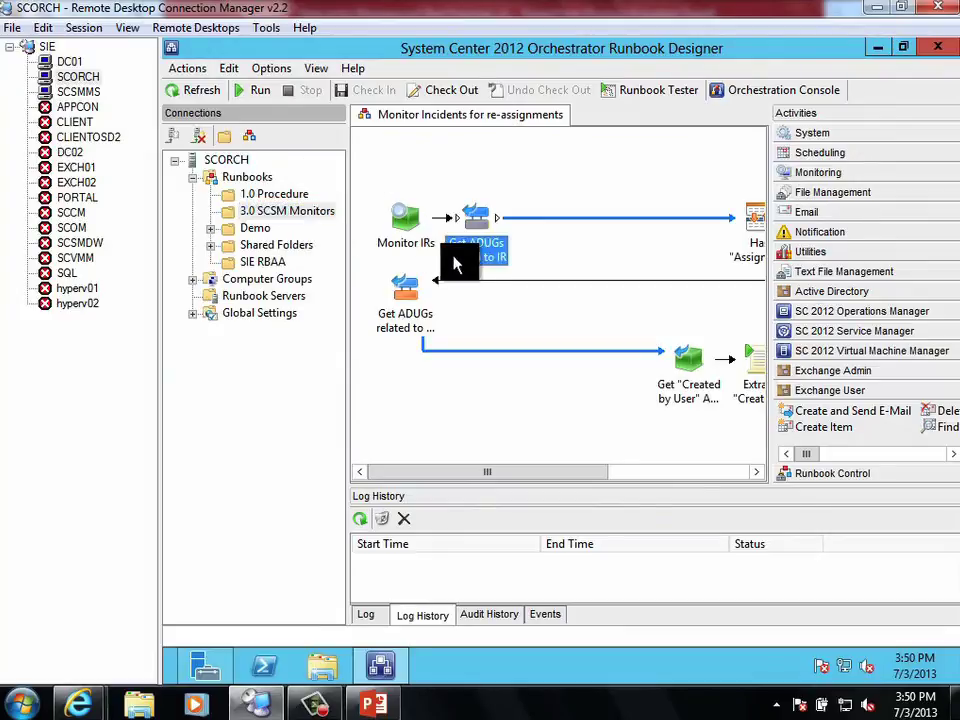
left_click(403, 230)
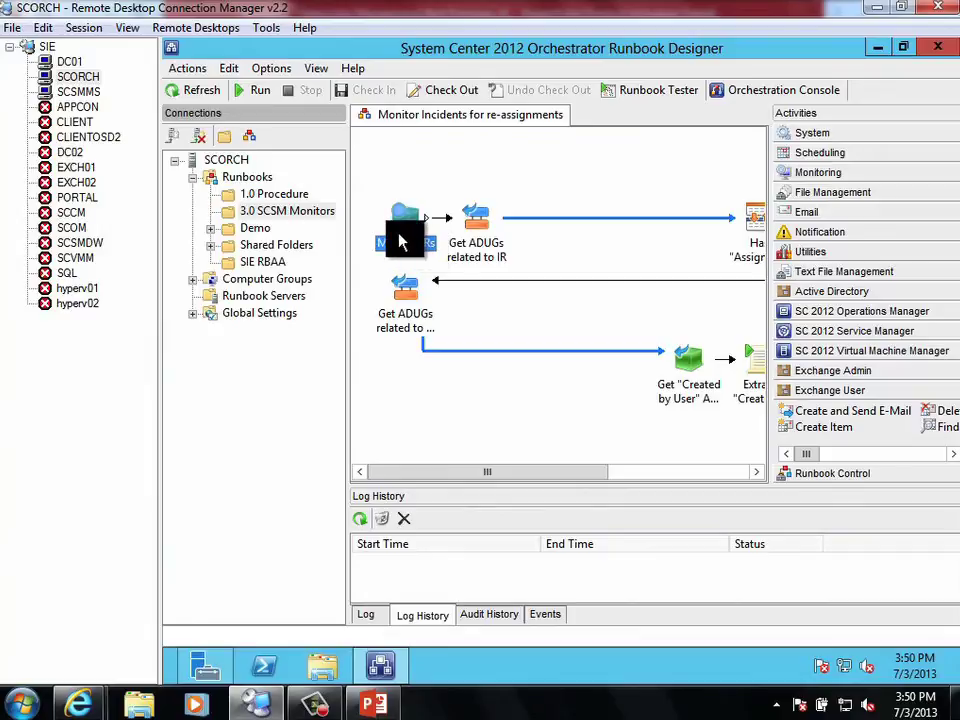
double_click(400, 240)
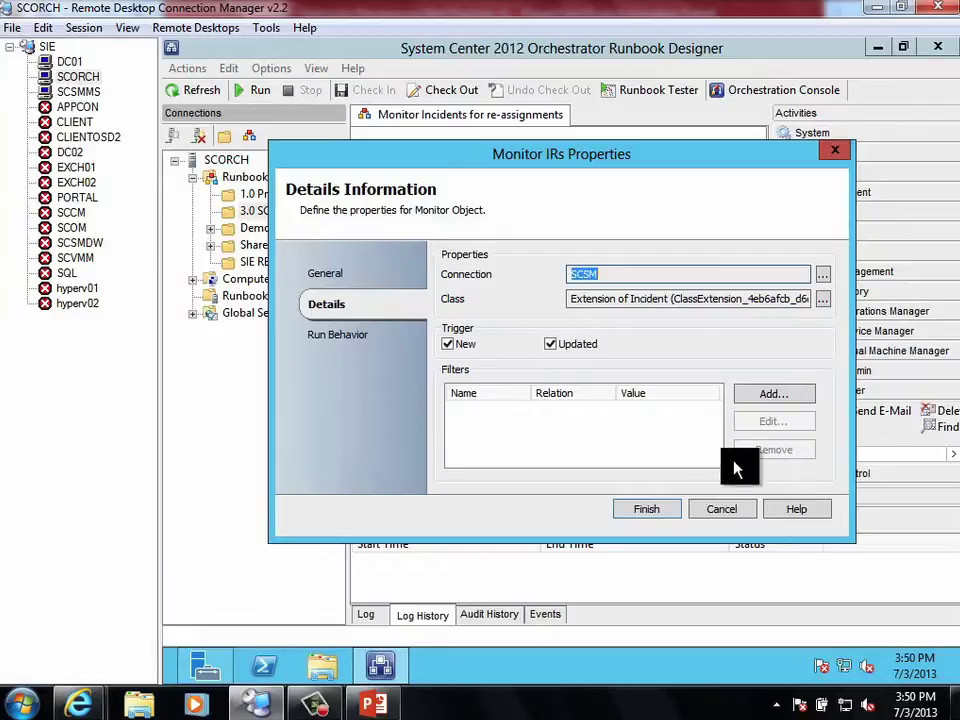
left_click(728, 512)
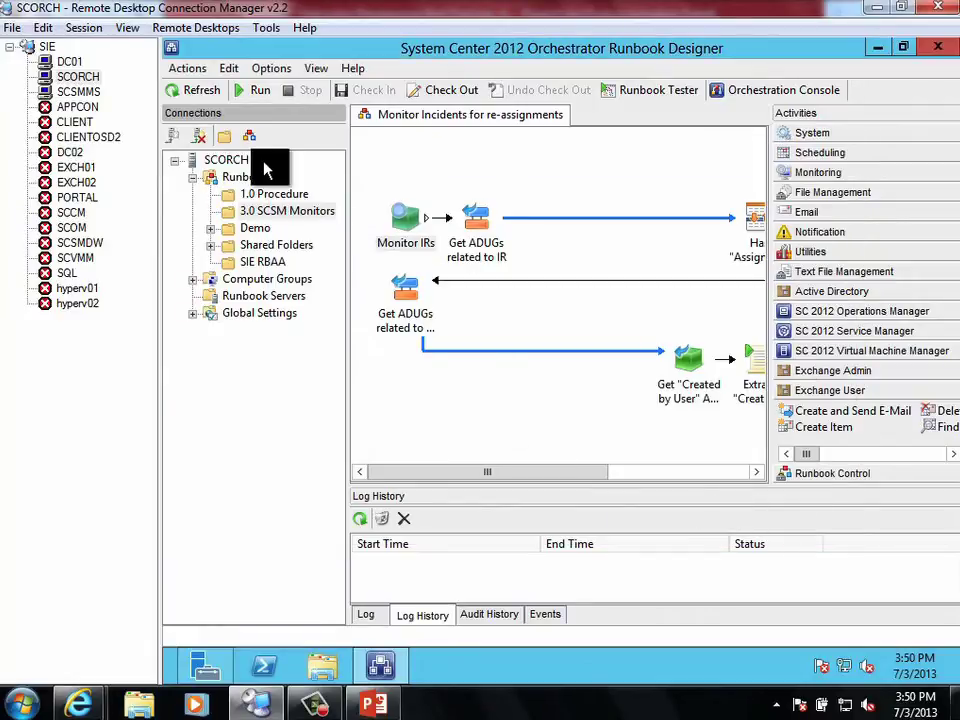
Step: Create a new runbook in the 3.0 SCSM Monitors folder
right_click(285, 212)
mouse_move(403, 232)
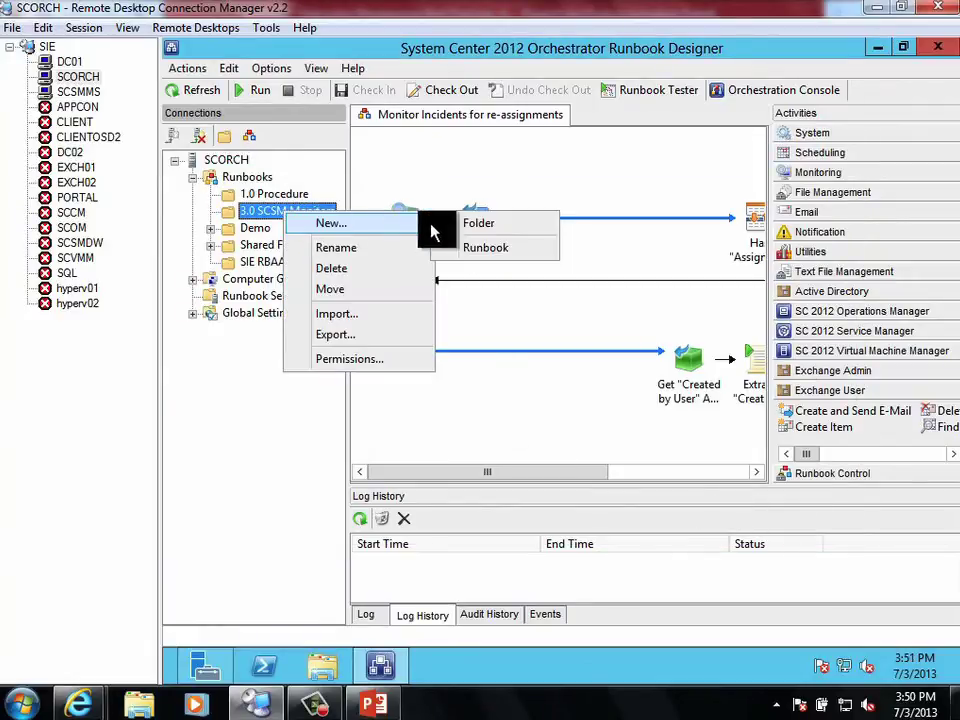
left_click(487, 247)
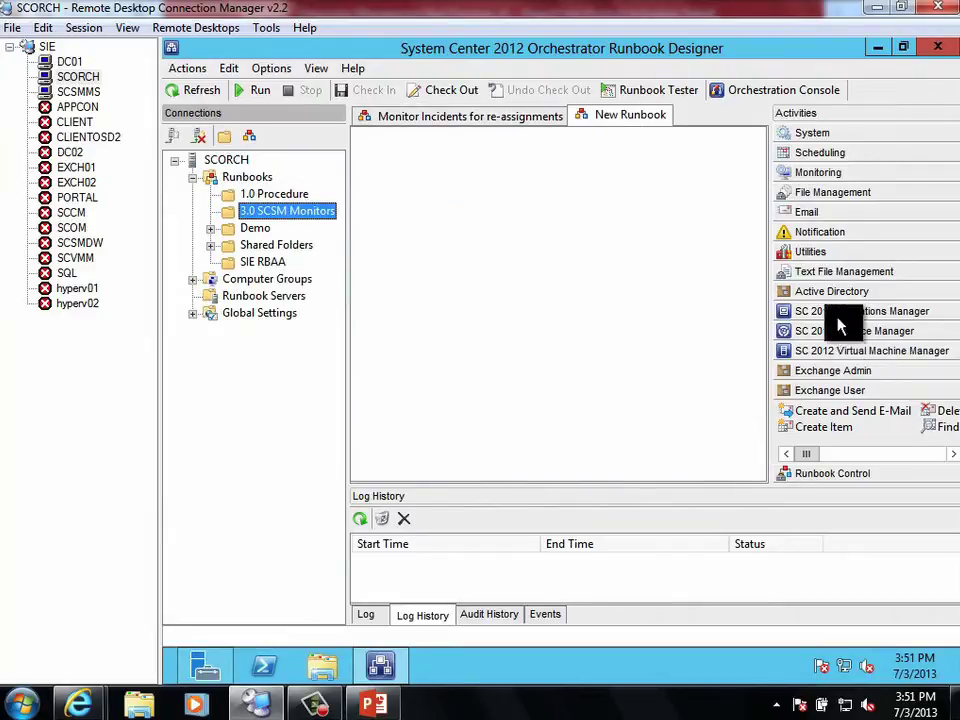
Step: Place an Operations Manager Monitor Alert activity on the new runbook and confirm checking it out
left_click(798, 314)
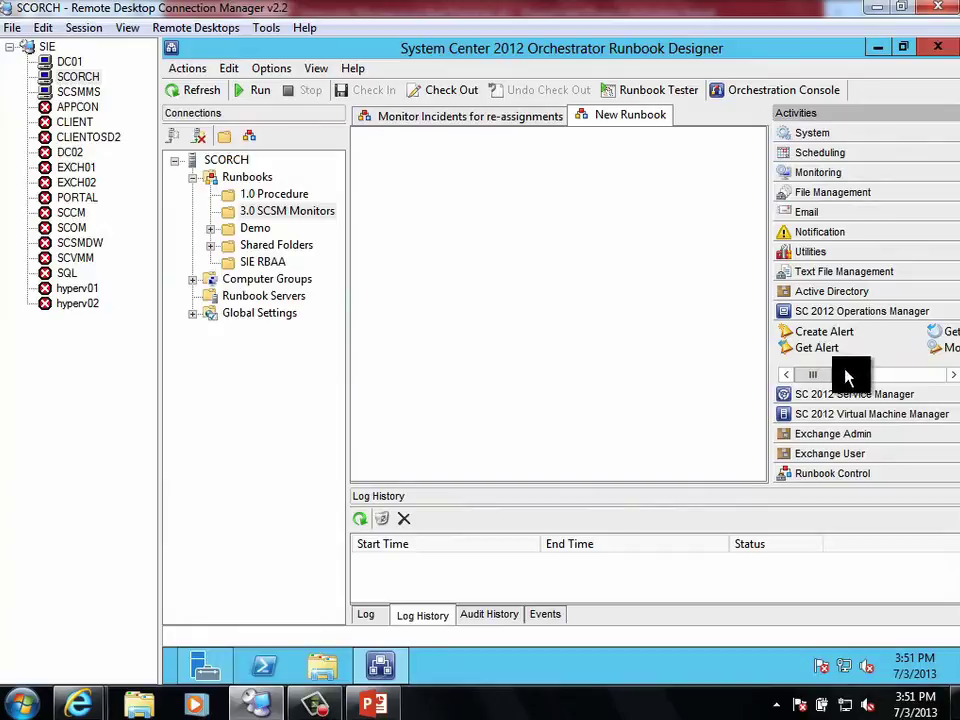
left_click(845, 376)
left_click(838, 350)
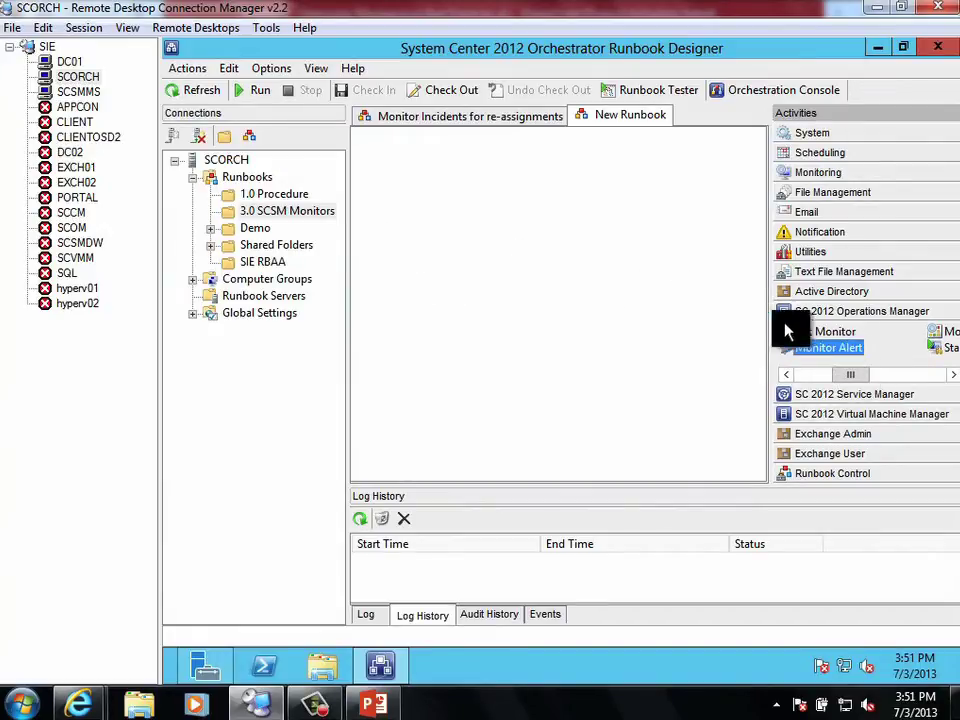
left_click_drag(821, 349, 415, 258)
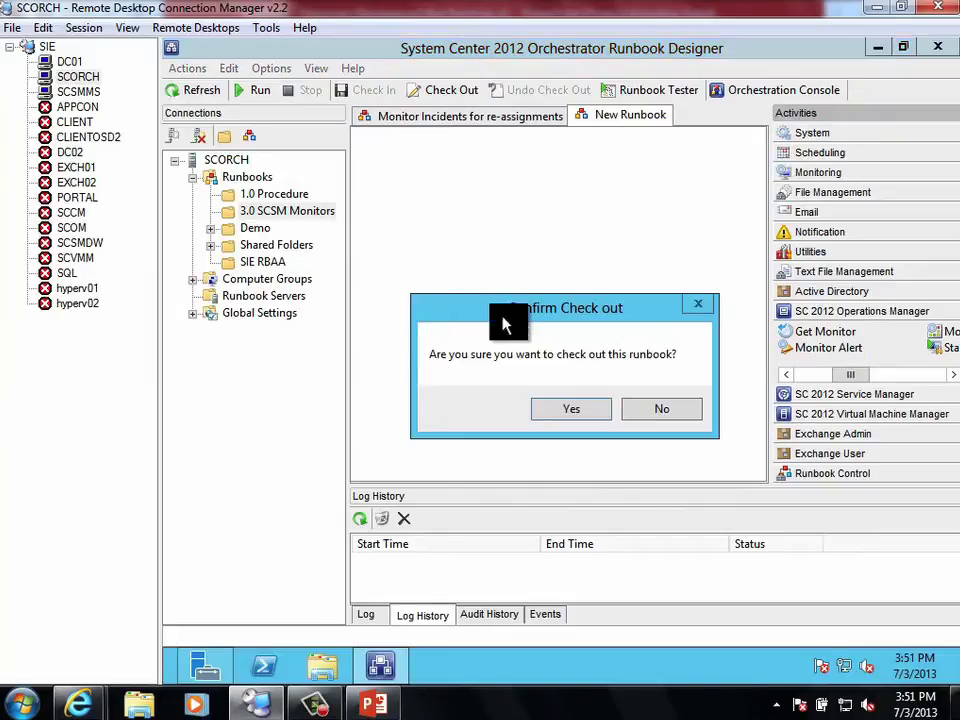
left_click(580, 403)
Step: Set Monitor Alert's connection to SCOM and add a filter 'Description contains heartbeat'
double_click(410, 303)
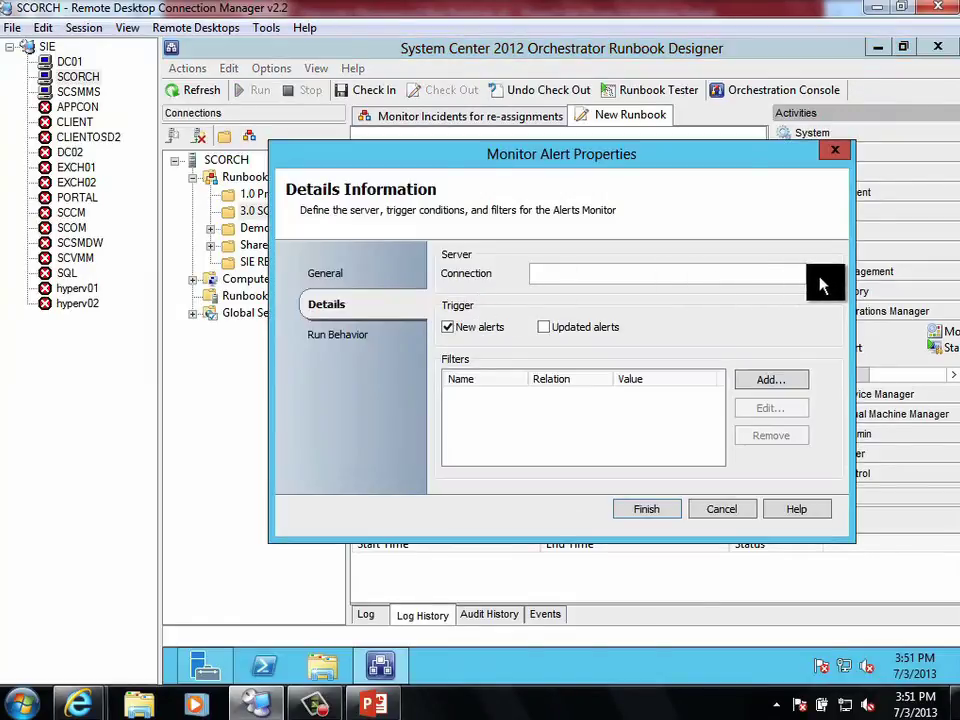
left_click(820, 279)
double_click(345, 252)
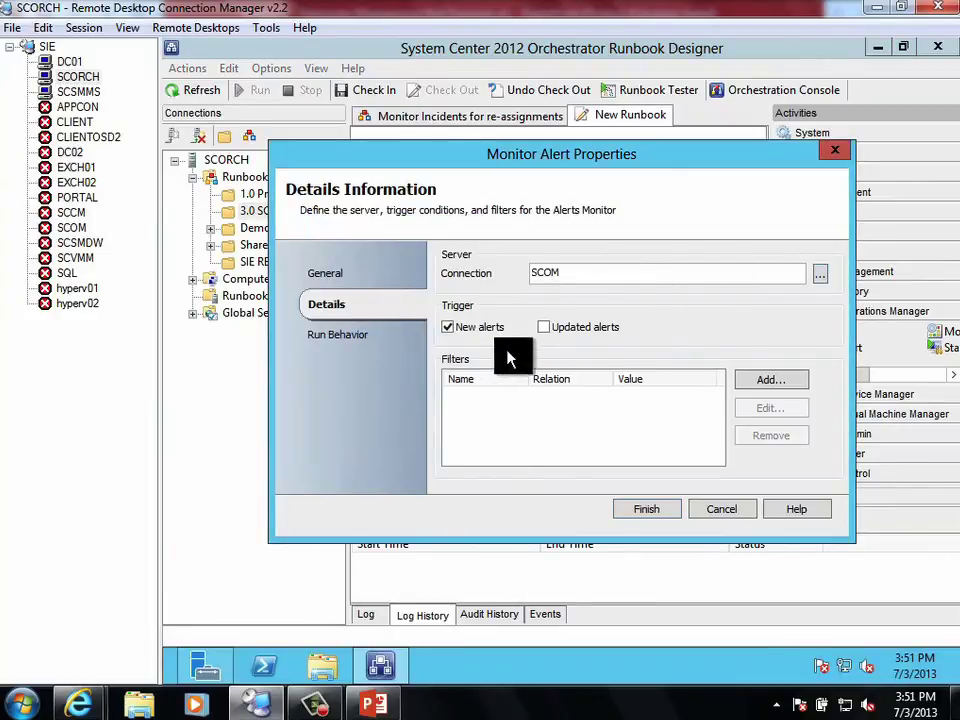
left_click(764, 386)
left_click(548, 306)
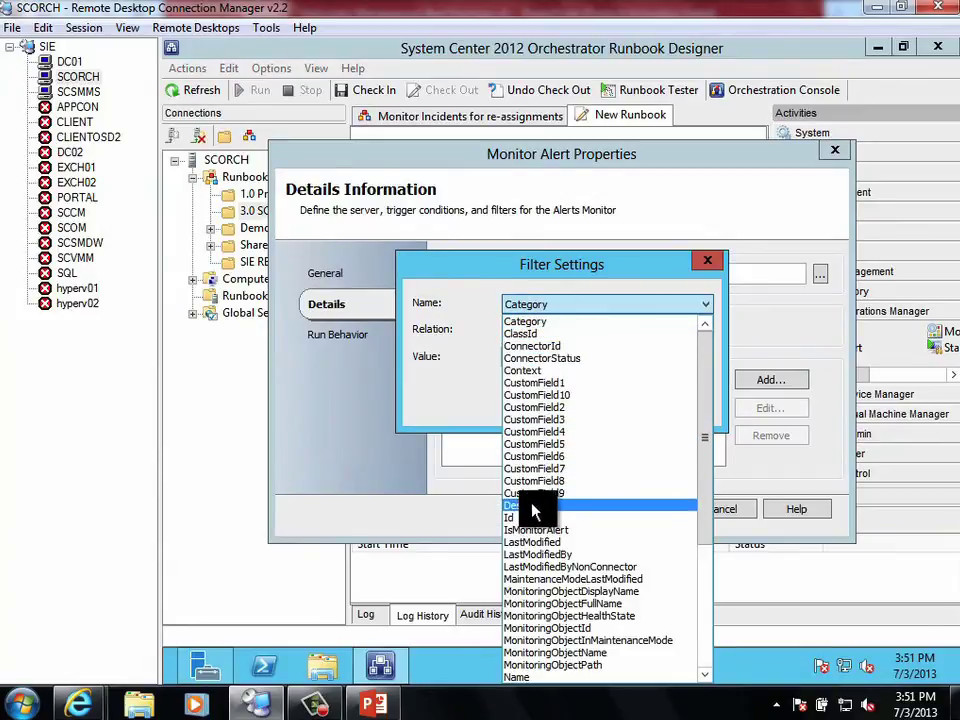
left_click(533, 511)
left_click(523, 332)
left_click(530, 373)
left_click(530, 357)
type("heartbe")
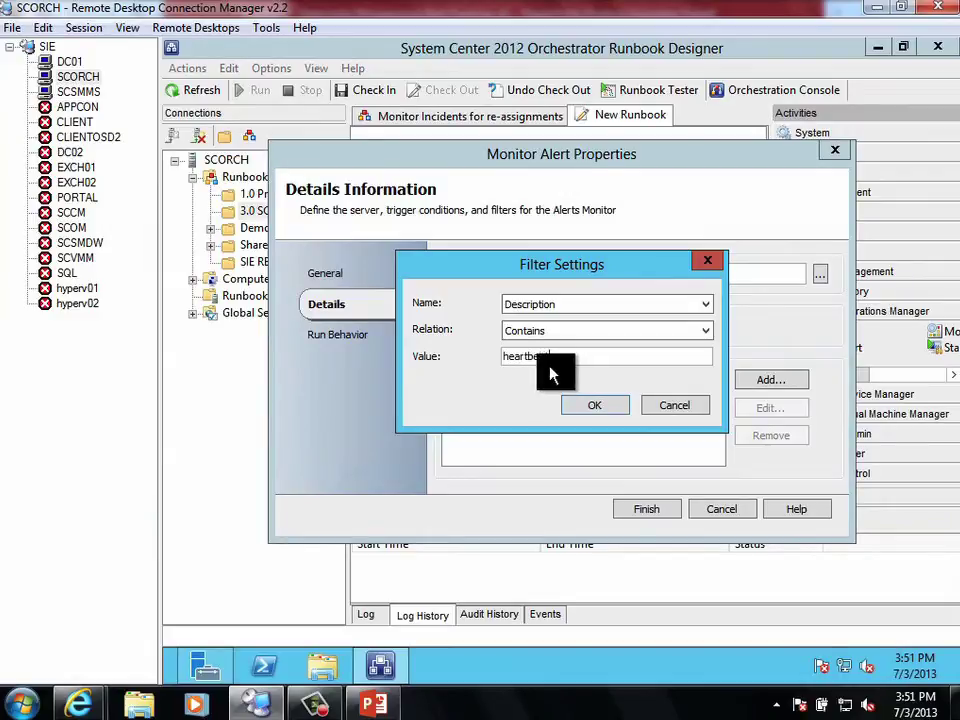
type("at")
left_click(578, 406)
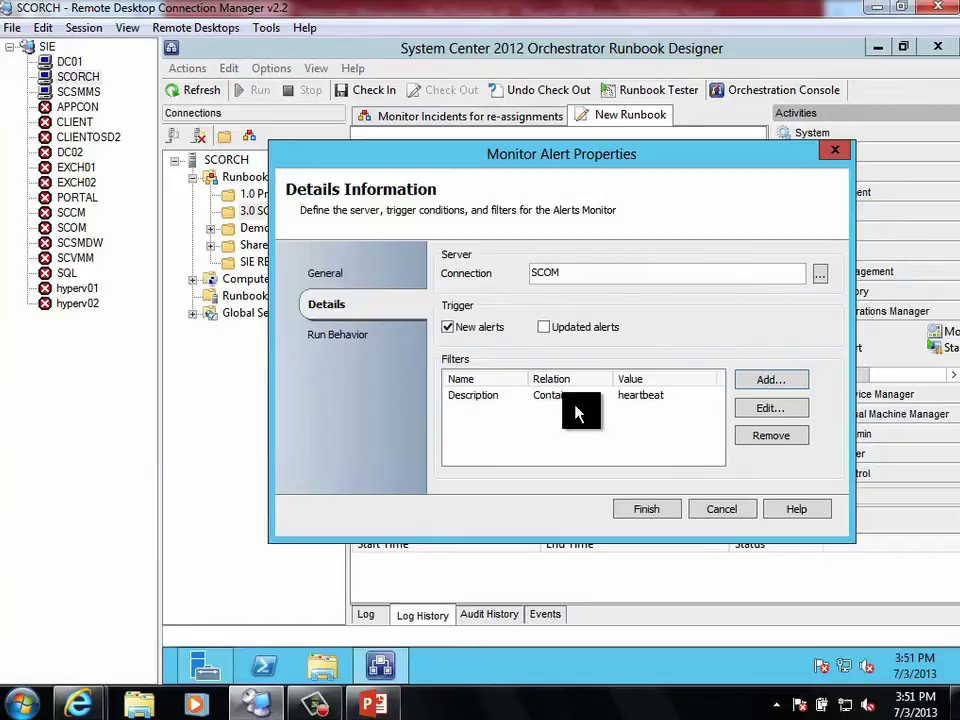
left_click(618, 517)
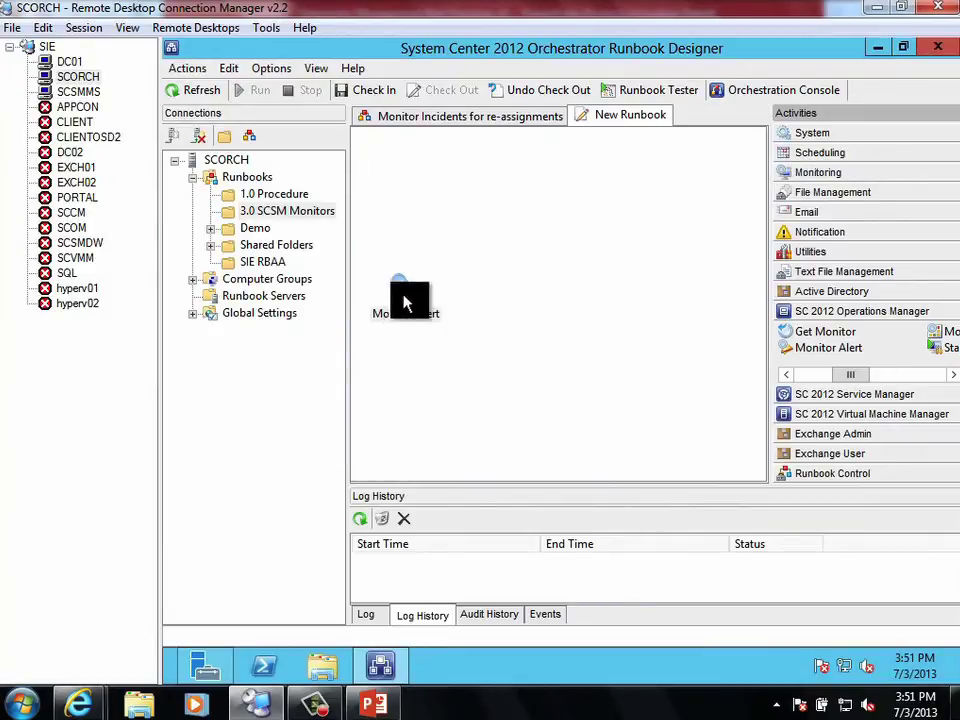
Step: Check the runbook in, then check it out again for editing
left_click(370, 90)
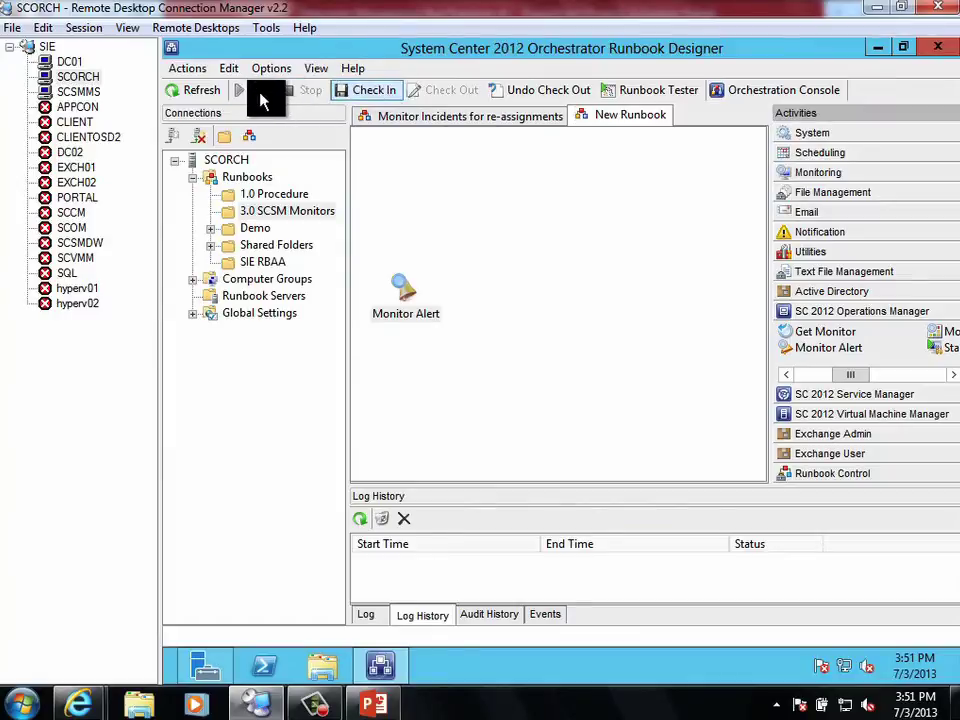
left_click(420, 297)
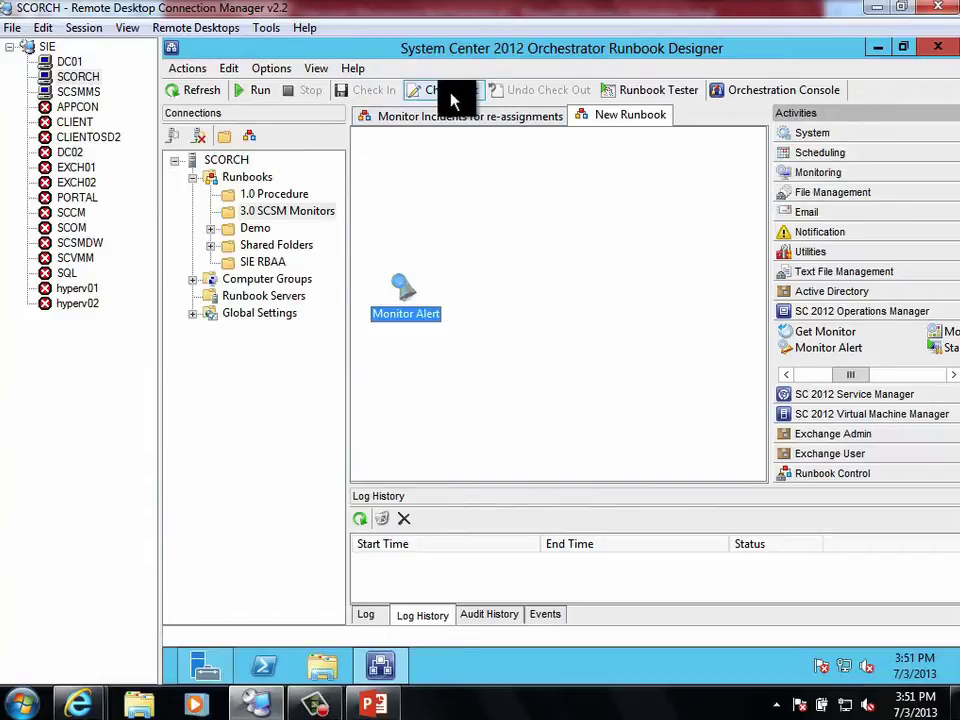
left_click(420, 88)
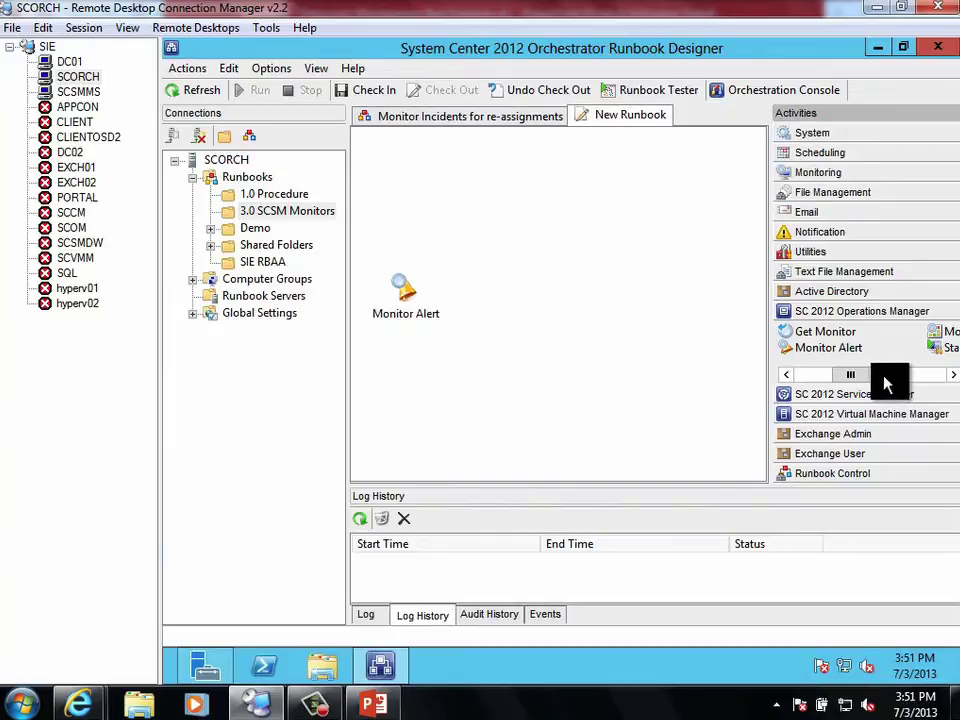
Step: Place a Run .Net Script activity from System beside Monitor Alert and link them
left_click(848, 138)
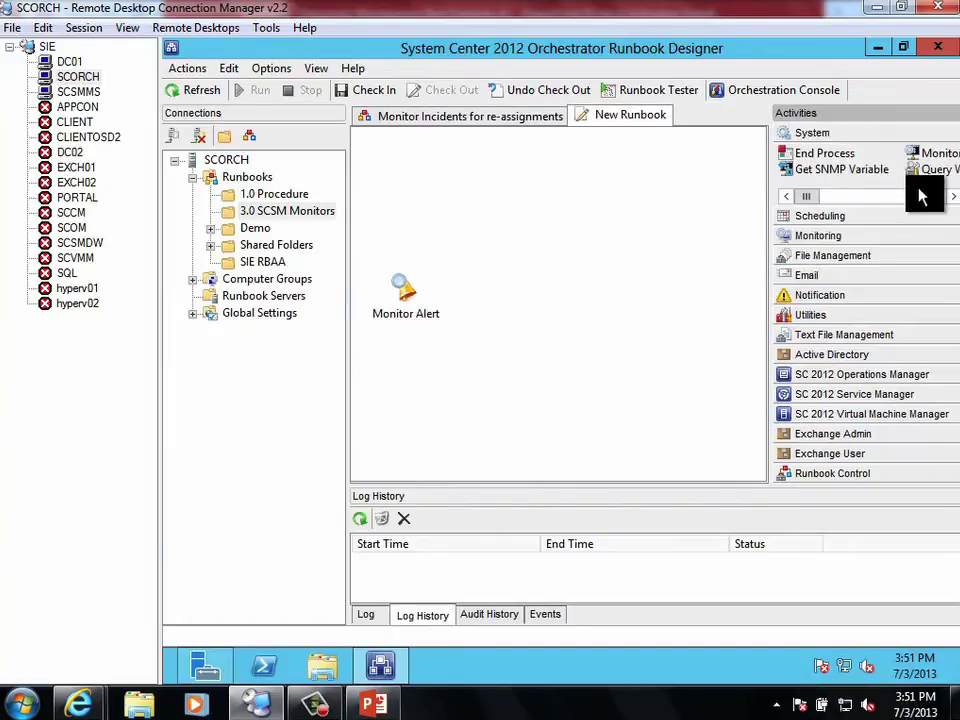
left_click(921, 196)
left_click(921, 196)
left_click_drag(818, 178, 480, 288)
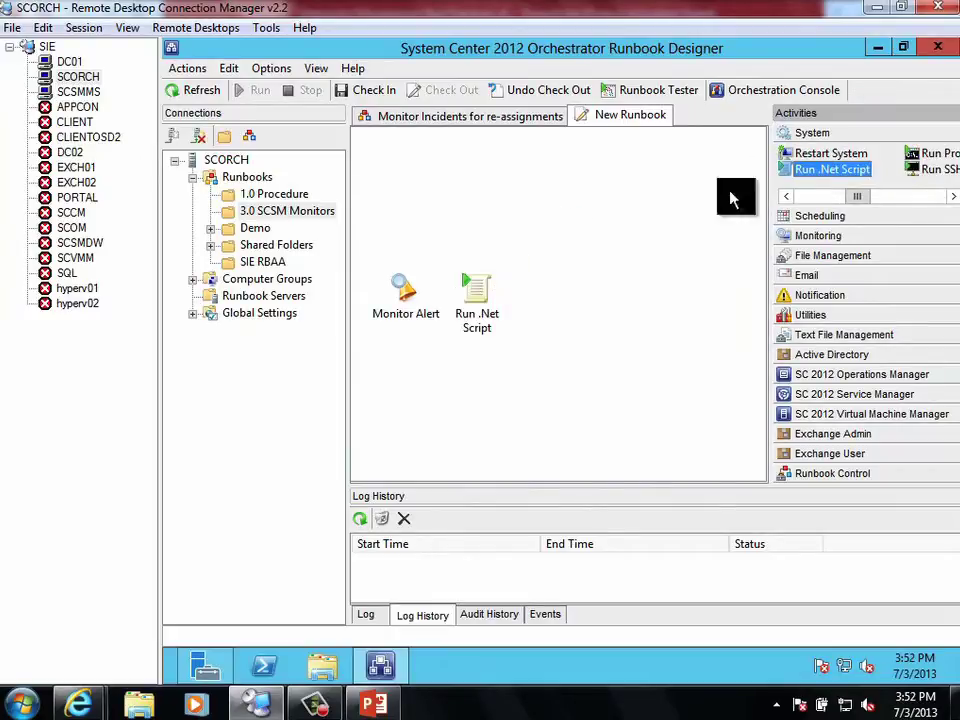
left_click_drag(426, 288, 476, 296)
Step: Set the Run .Net Script language to PowerShell with the script $test=""
double_click(477, 295)
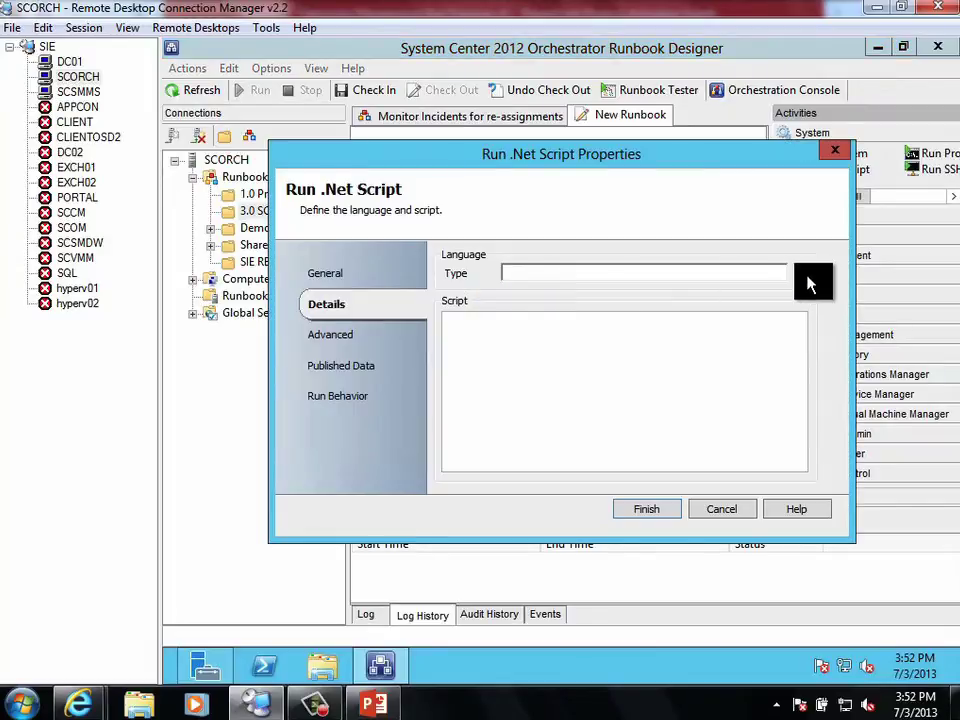
left_click(802, 275)
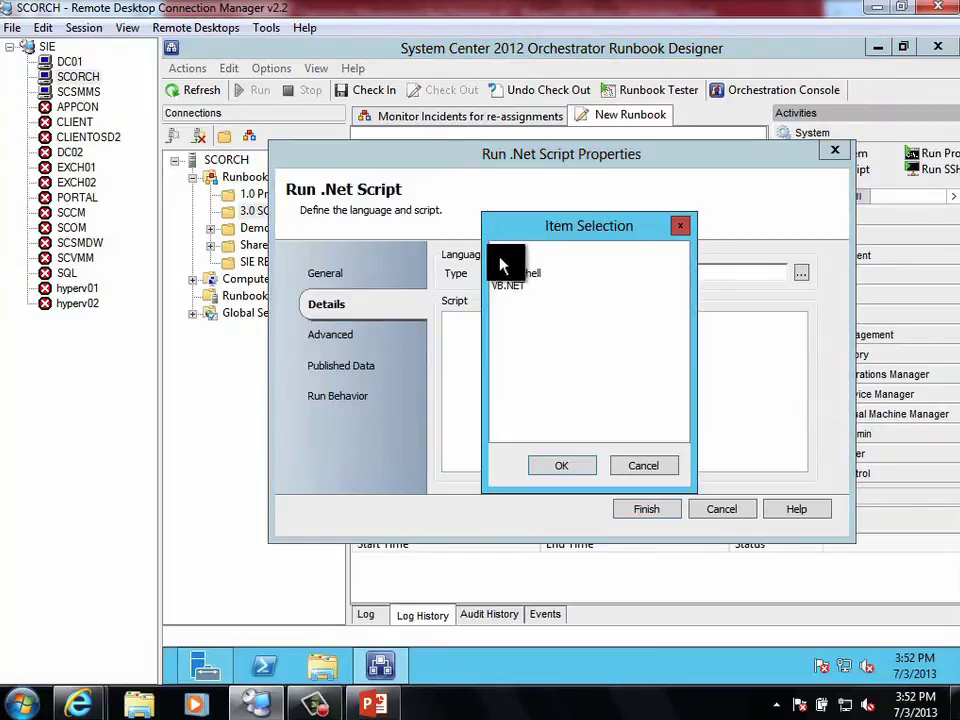
double_click(521, 274)
left_click(493, 372)
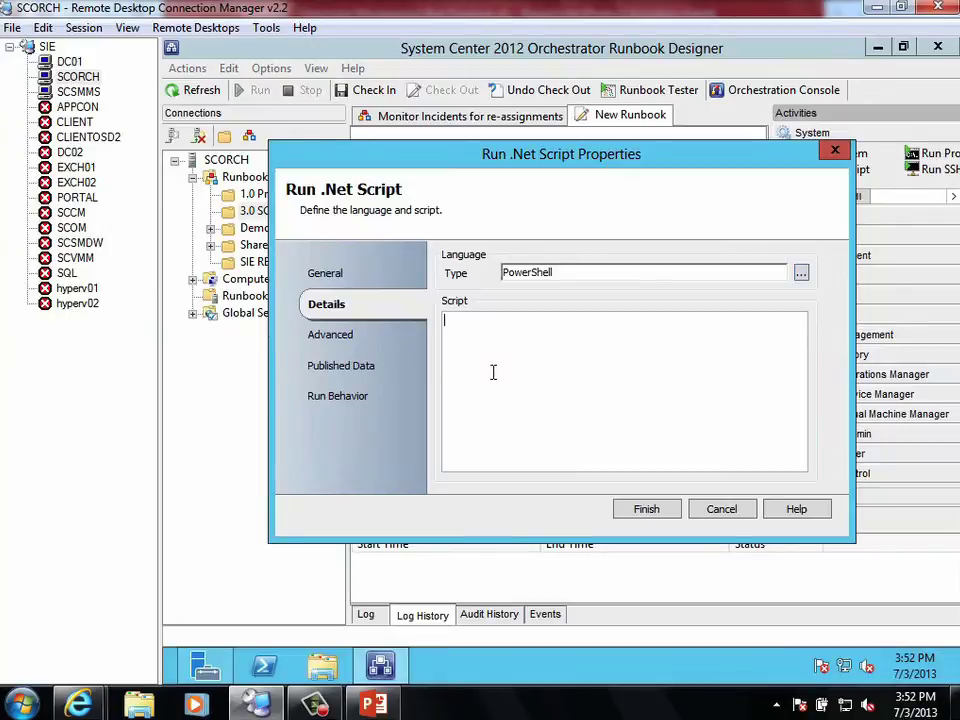
type("$test=\"\"")
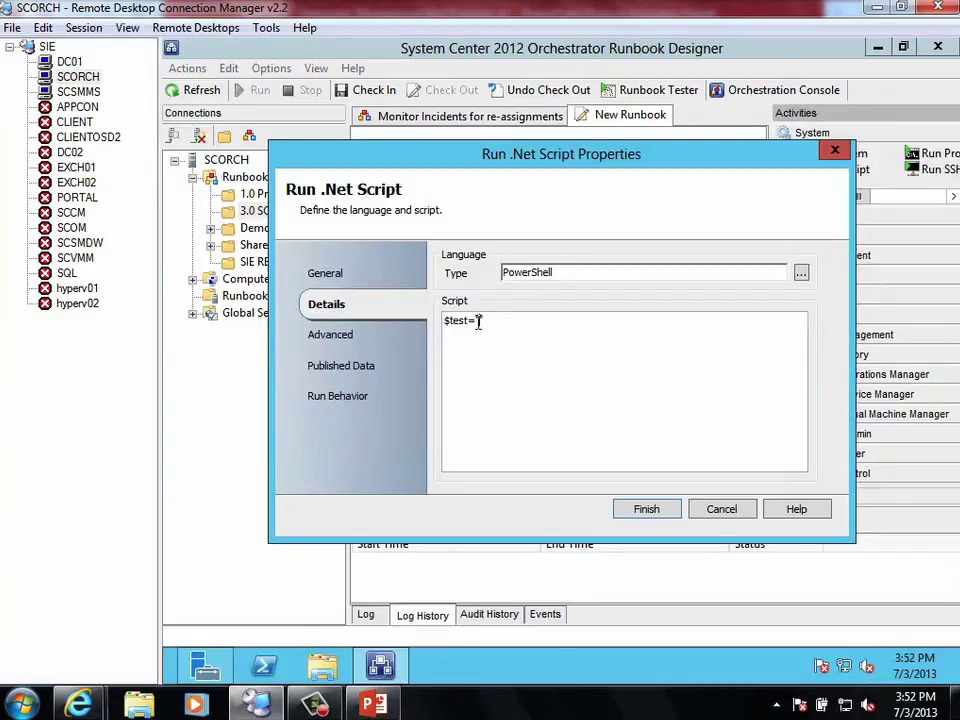
Step: Insert Monitor Alert's NetbiosComputerName published data into $test and save the activity
right_click(480, 322)
mouse_move(519, 335)
left_click(650, 341)
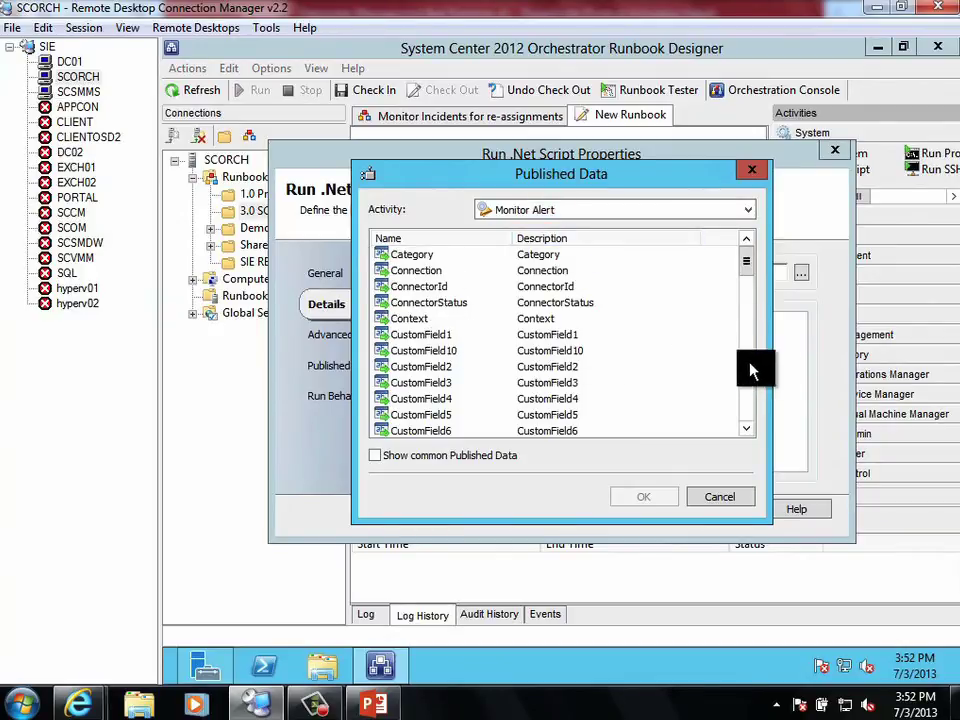
scroll(752, 372, "down", 4)
left_click(418, 320)
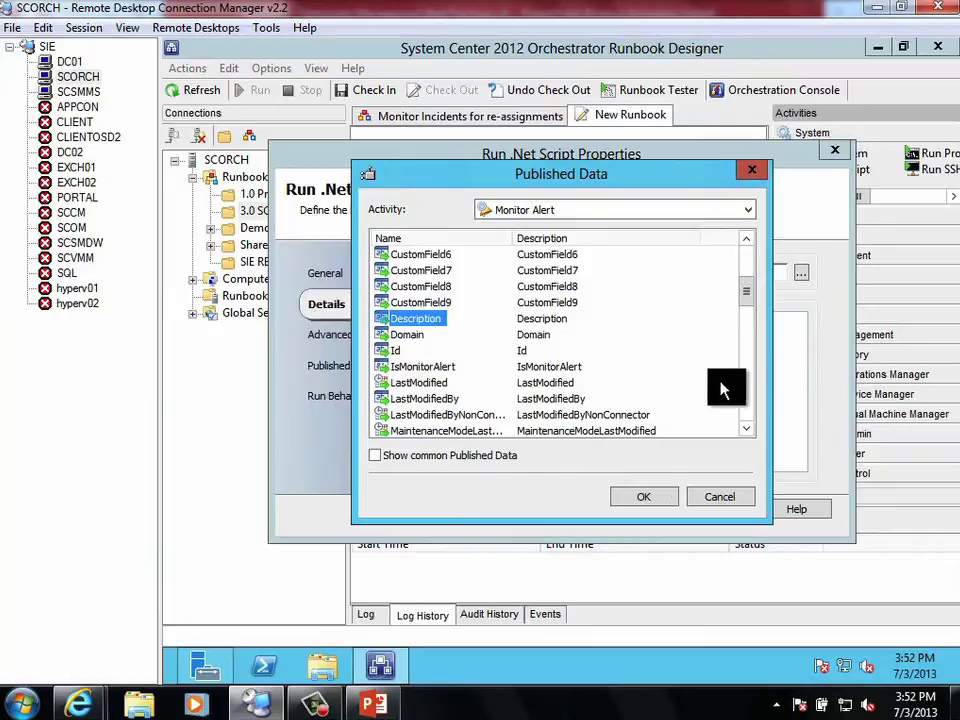
scroll(752, 386, "down", 4)
scroll(751, 386, "down", 4)
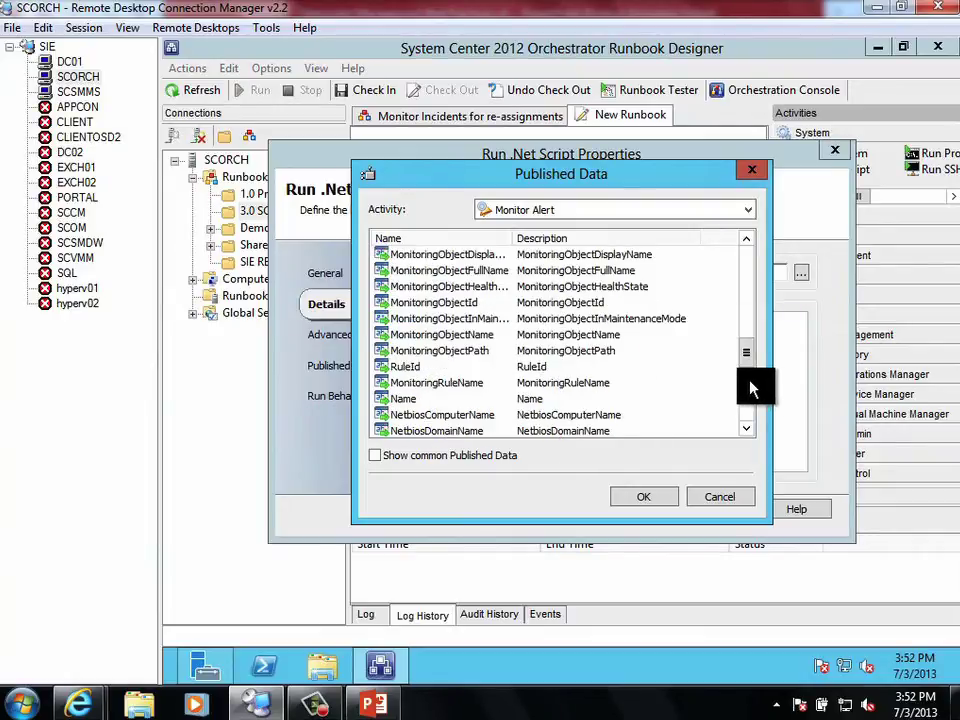
left_click(422, 416)
double_click(422, 416)
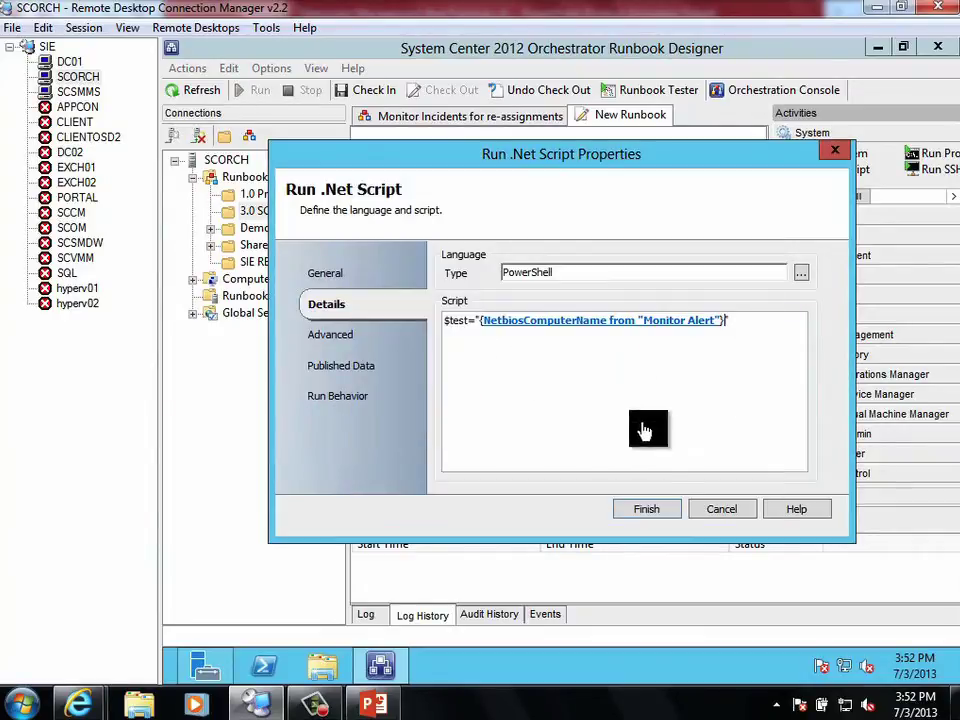
left_click(645, 508)
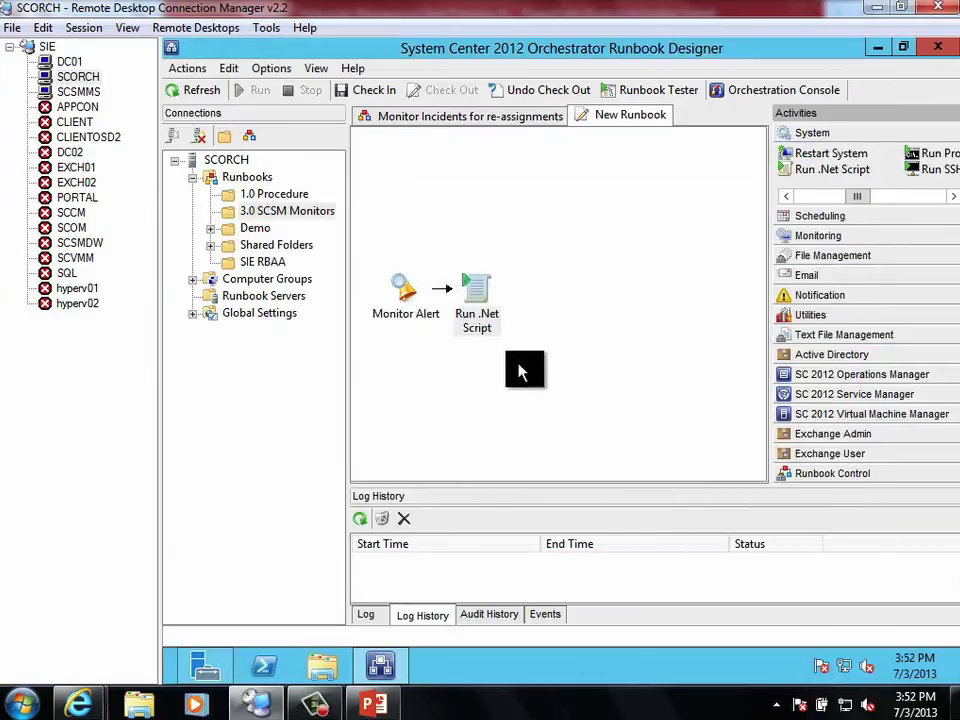
Step: Add a Start/Stop Service activity after Run .Net Script
left_click(487, 310)
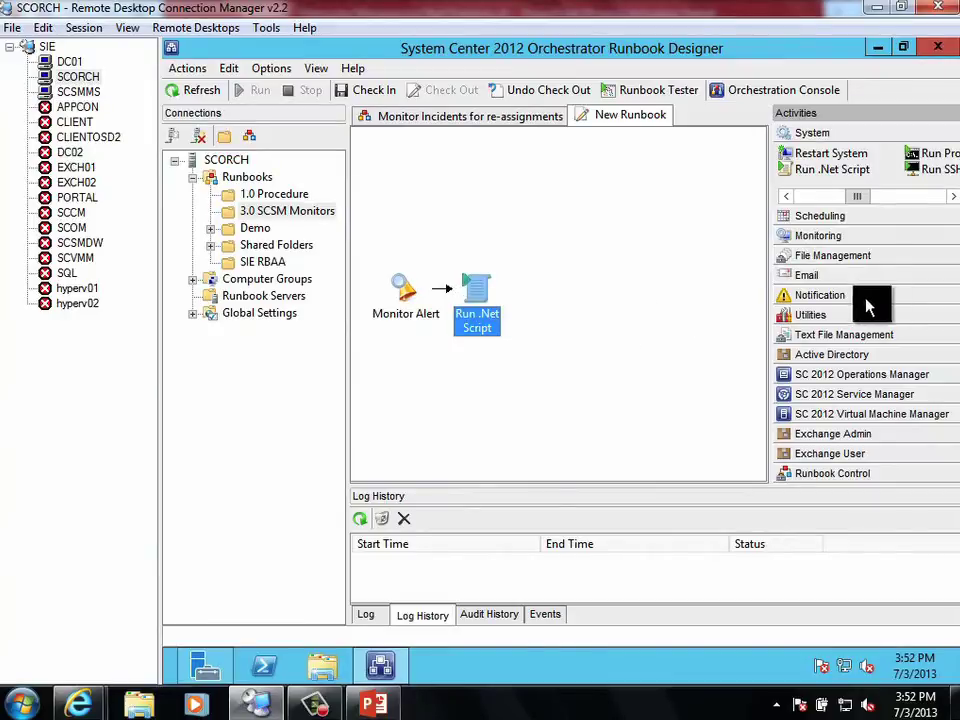
left_click(895, 206)
left_click(915, 200)
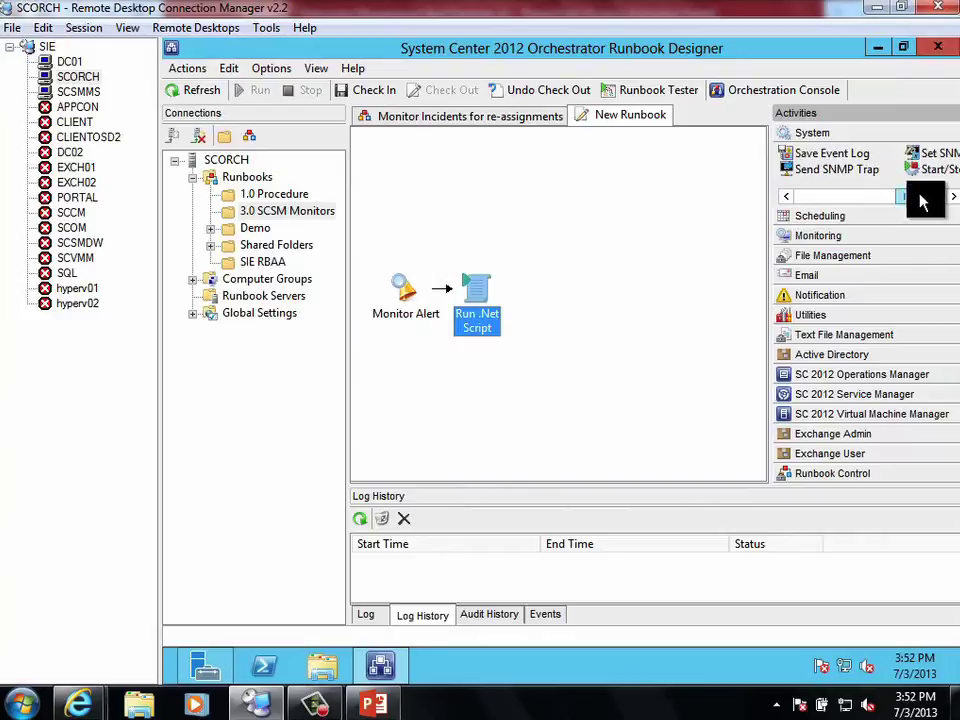
left_click_drag(615, 250, 549, 296)
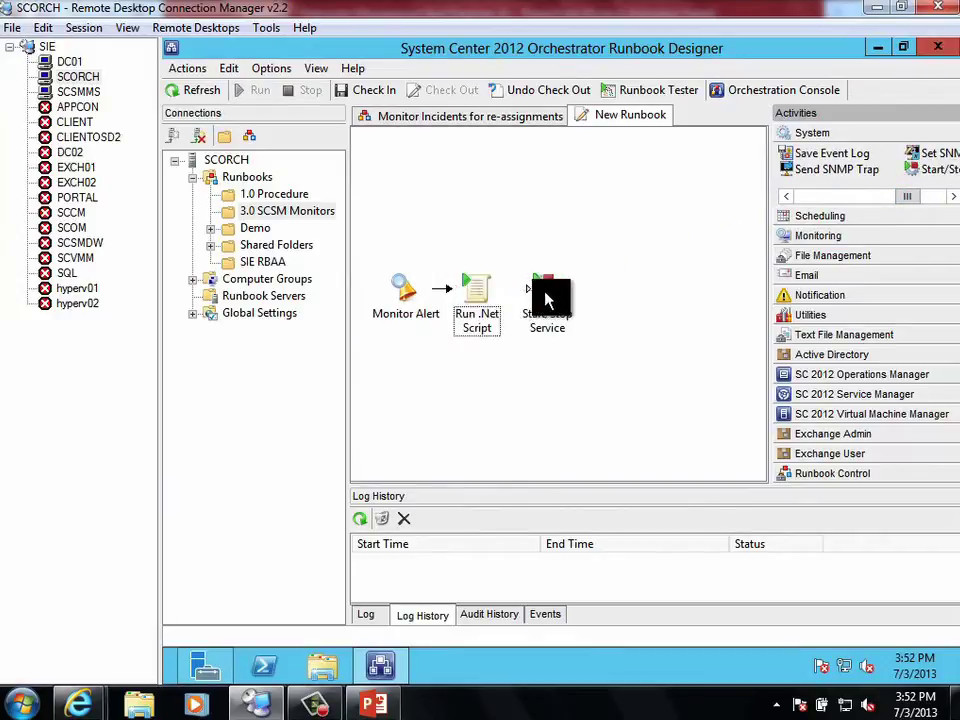
Step: Set the Start/Stop Service action to restart the service
double_click(549, 296)
left_click(596, 296)
left_click(819, 346)
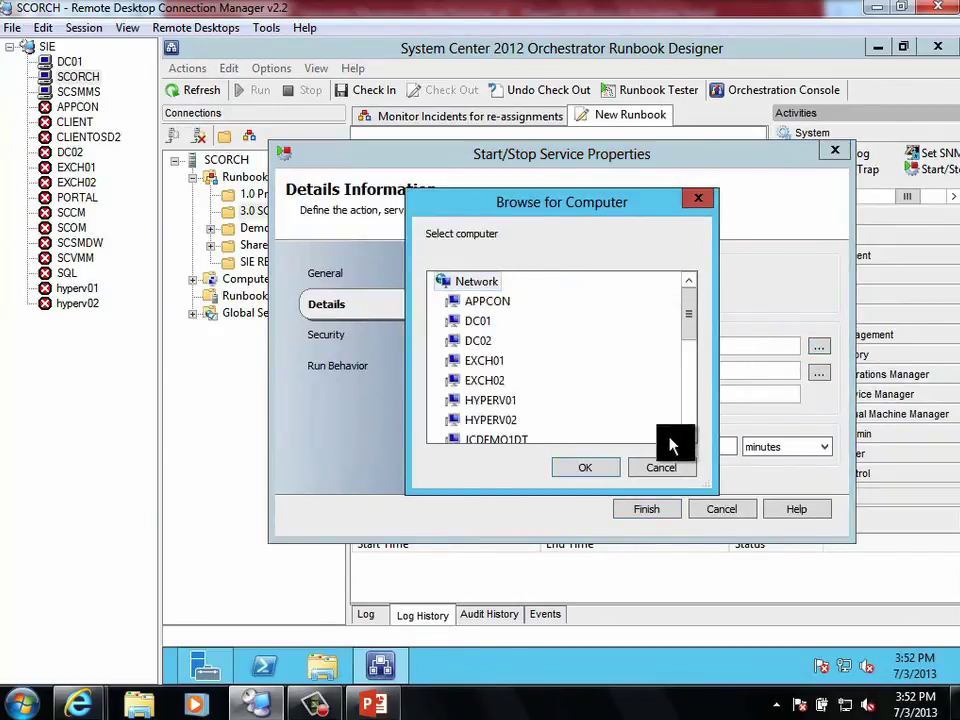
left_click(645, 463)
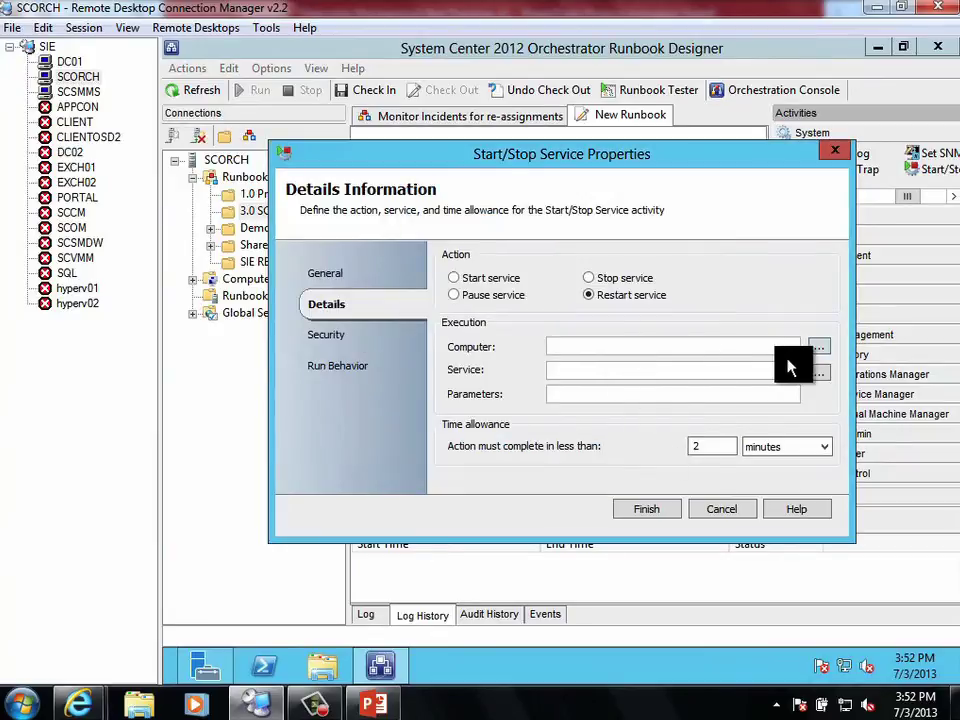
Step: Fill the Computer field with Monitor Alert's NetbiosComputerName published data
right_click(755, 347)
mouse_move(797, 358)
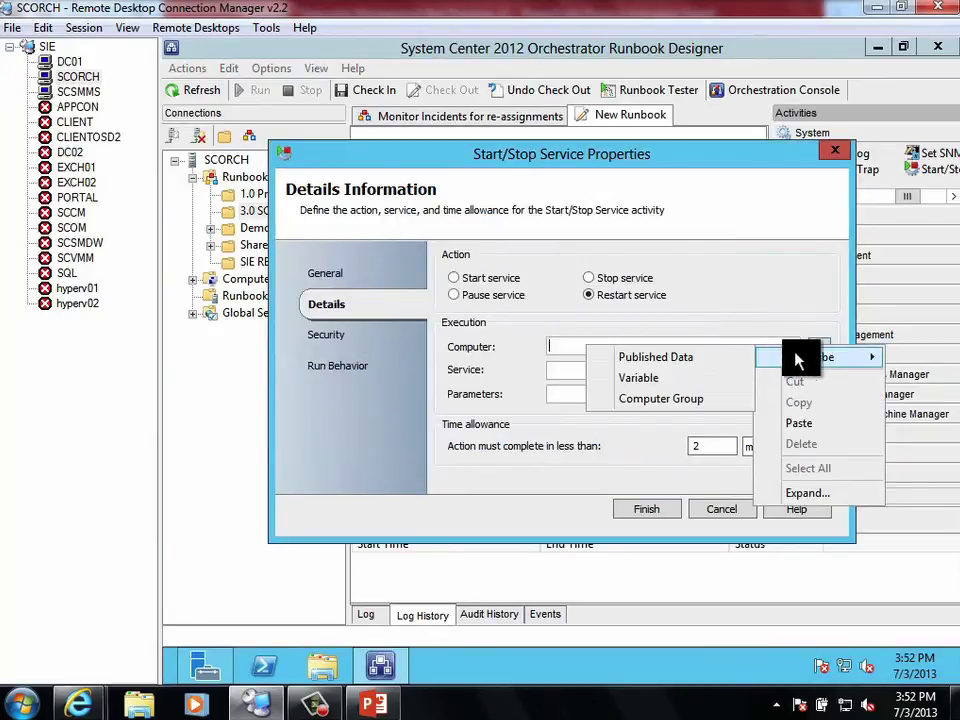
left_click(718, 362)
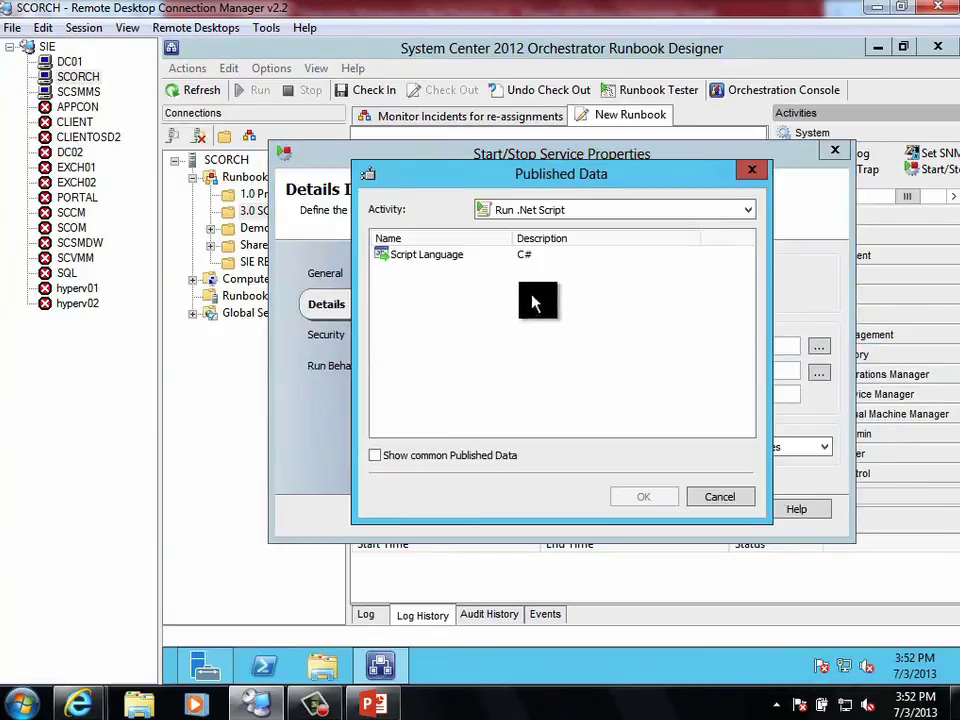
left_click(518, 212)
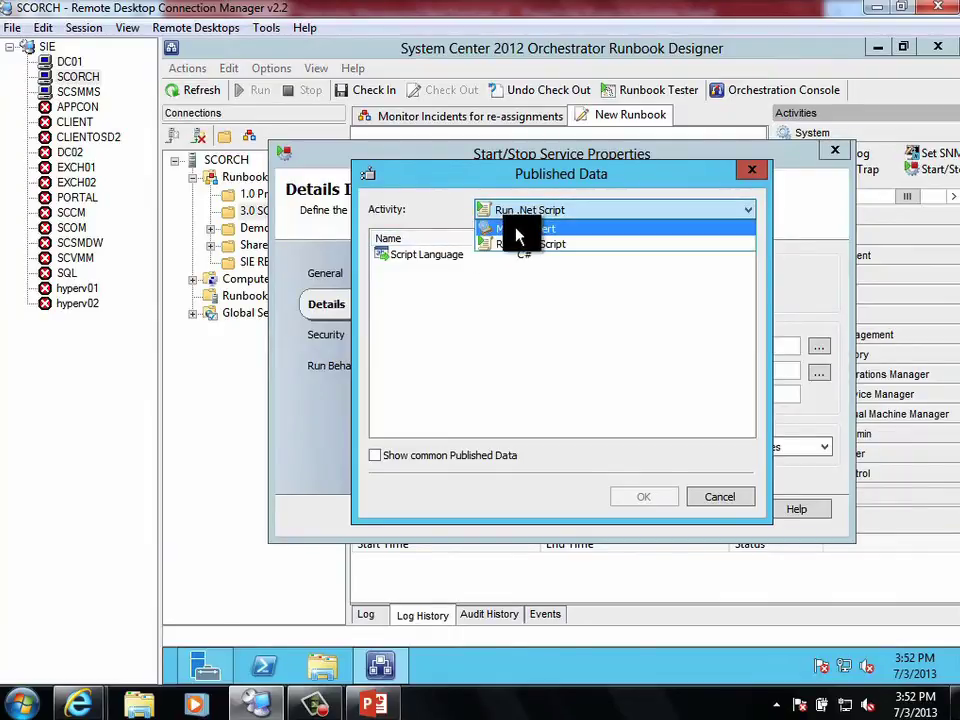
left_click(516, 228)
scroll(740, 401, "down", 4)
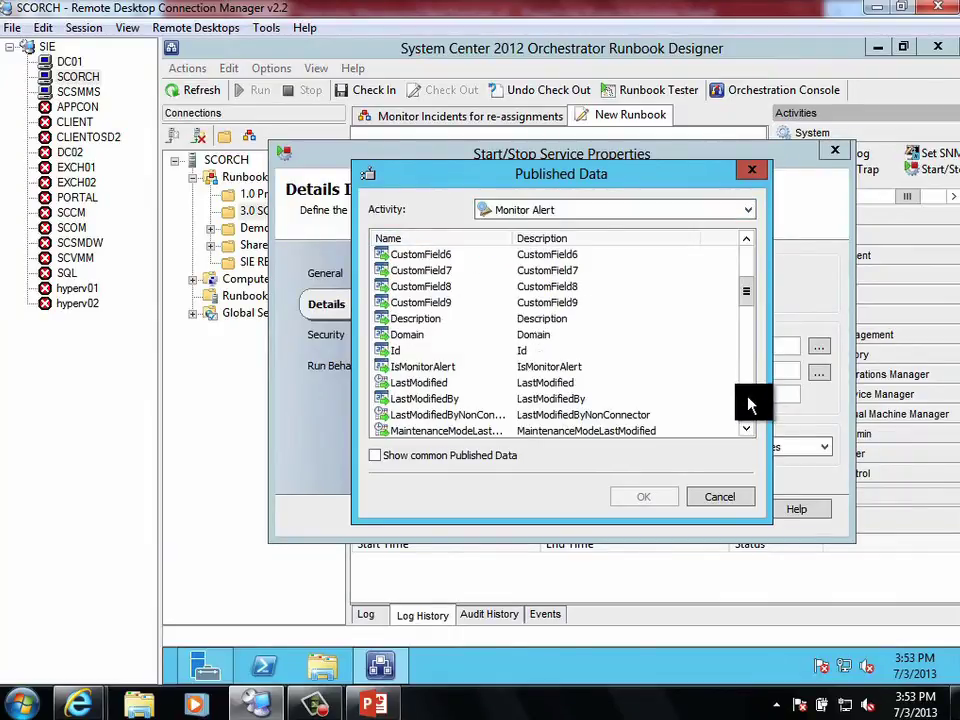
scroll(745, 401, "down", 4)
scroll(730, 407, "down", 4)
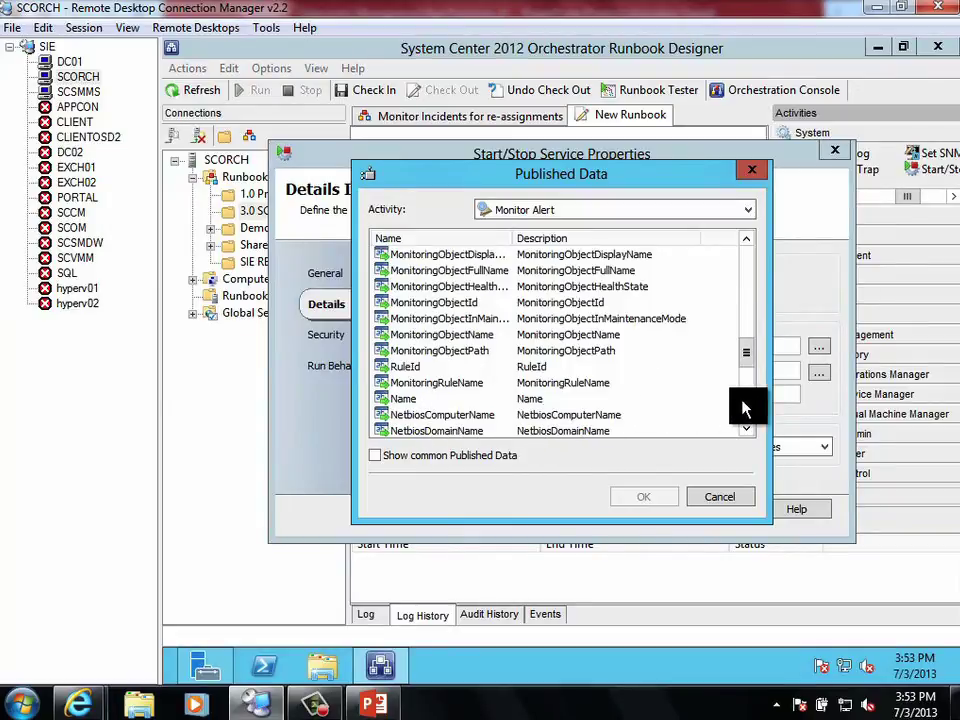
double_click(441, 414)
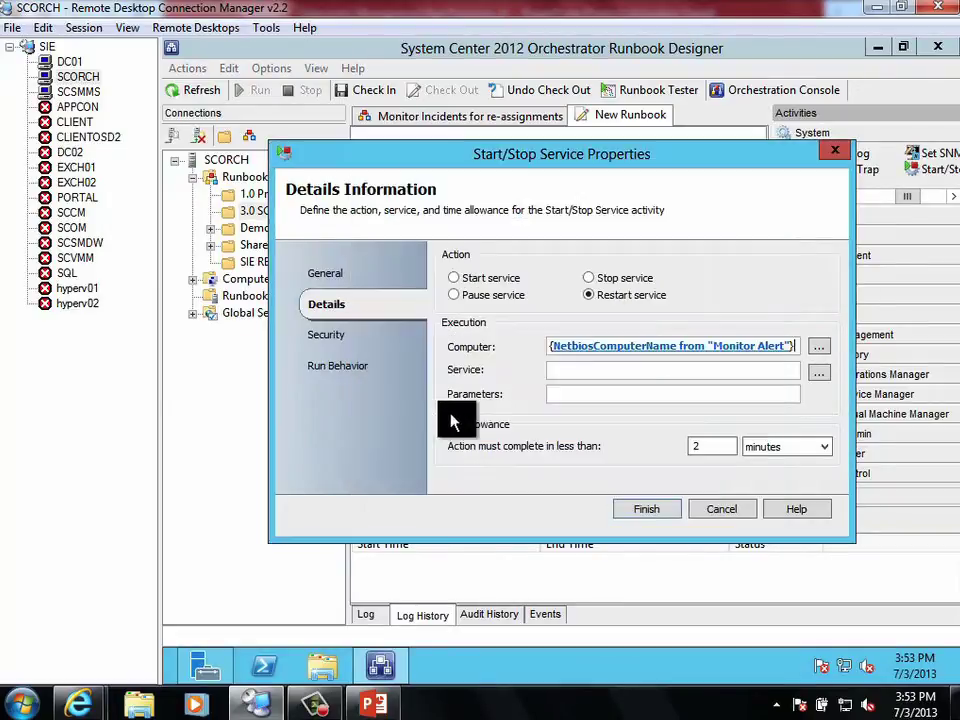
Step: Enter 'test' as the service name and save the Start/Stop Service settings
left_click(754, 369)
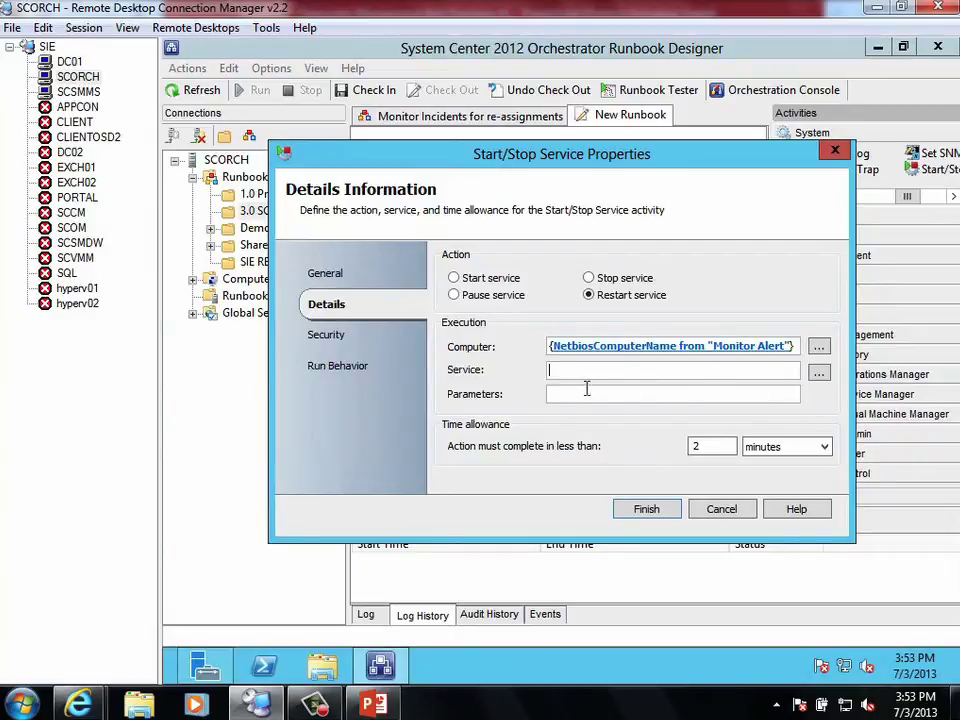
left_click(648, 512)
left_click(655, 423)
left_click(553, 376)
type("test")
left_click(648, 508)
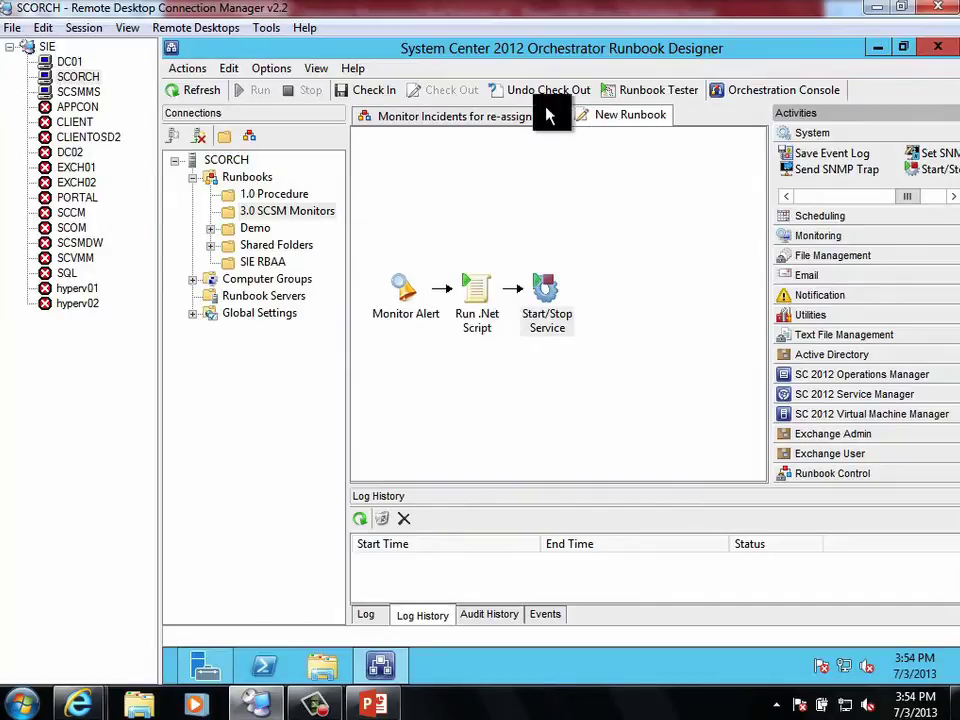
Step: Open Provision AD account, mailbox, lync under SIE RBAA and select Attempt to create AD account
left_click(262, 262)
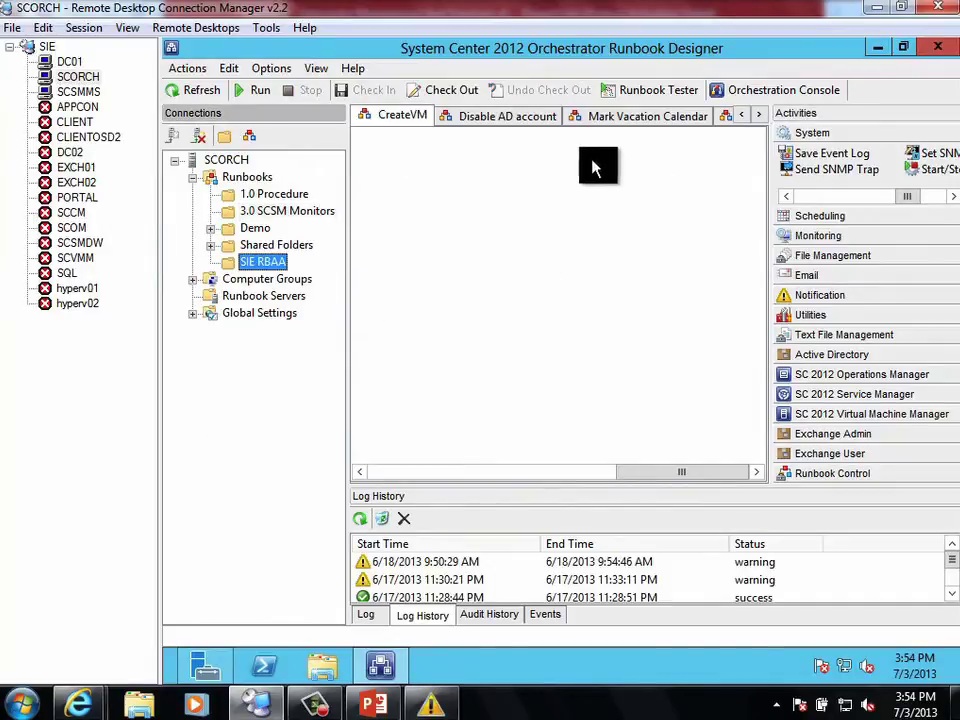
left_click(724, 120)
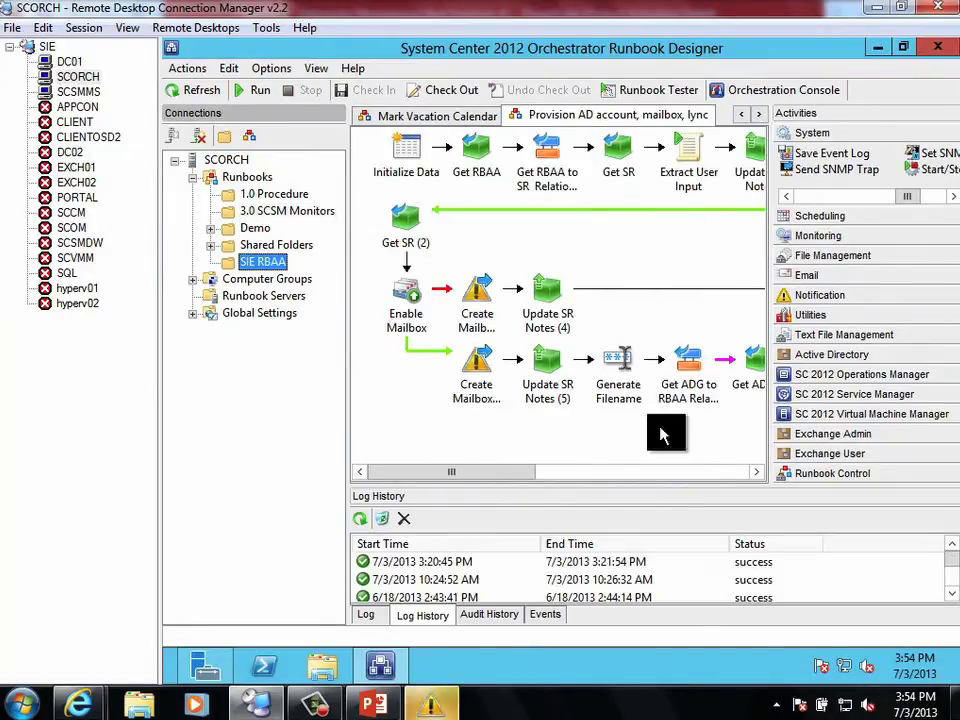
left_click(615, 472)
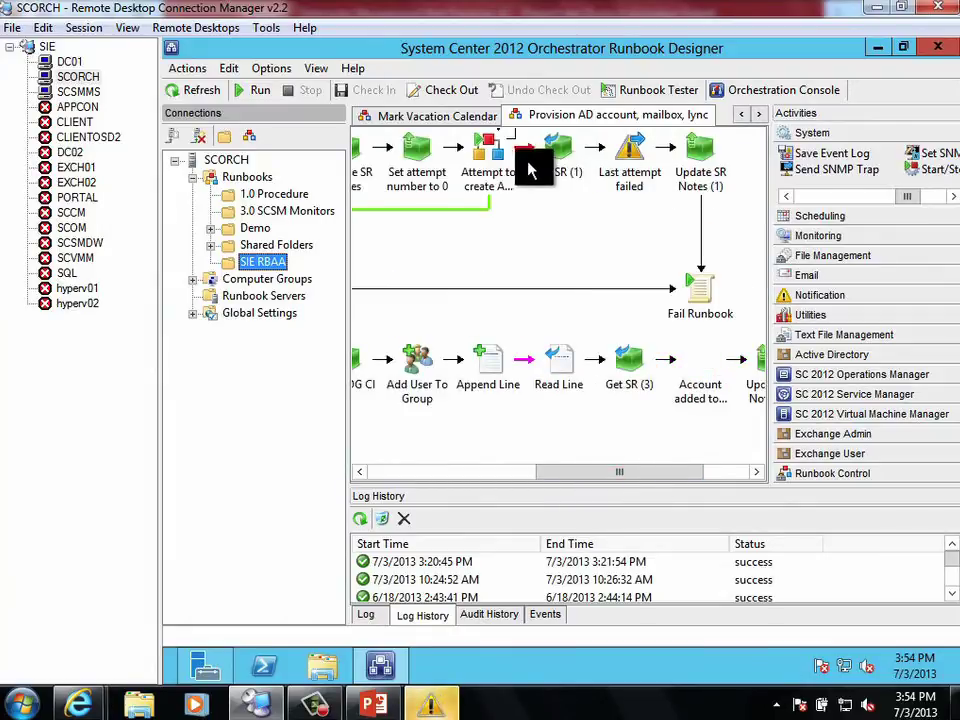
left_click(489, 152)
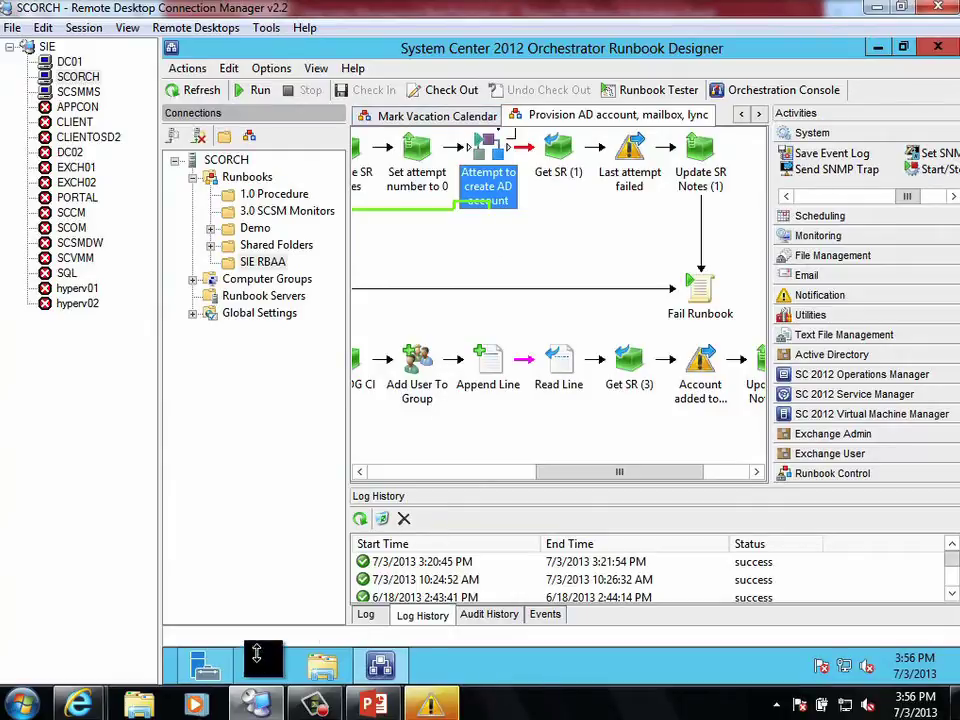
left_click(78, 91)
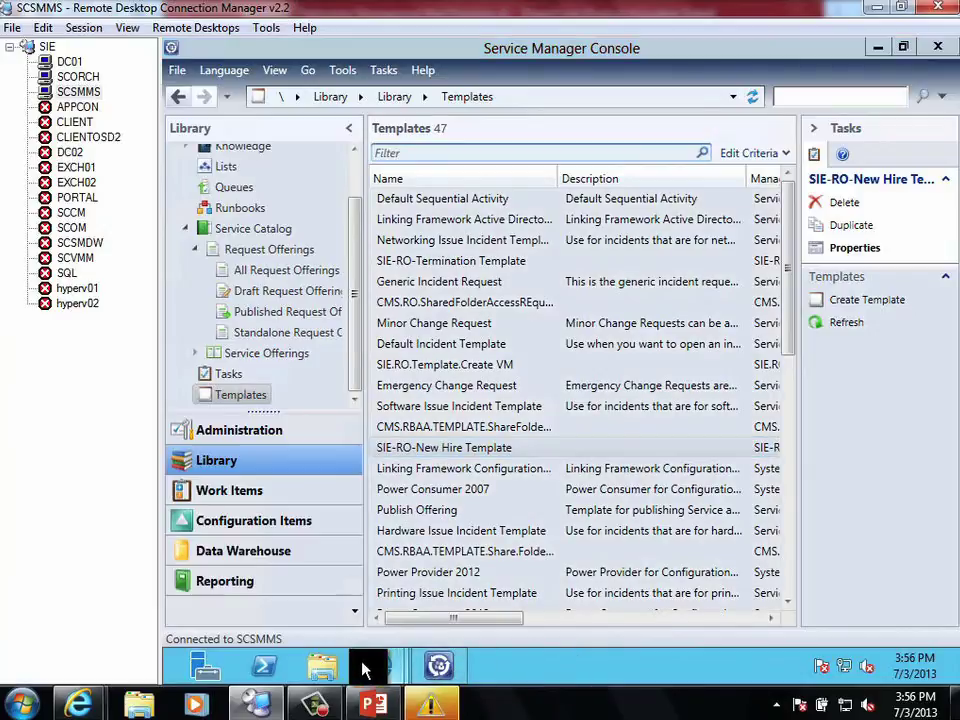
mouse_move(366, 666)
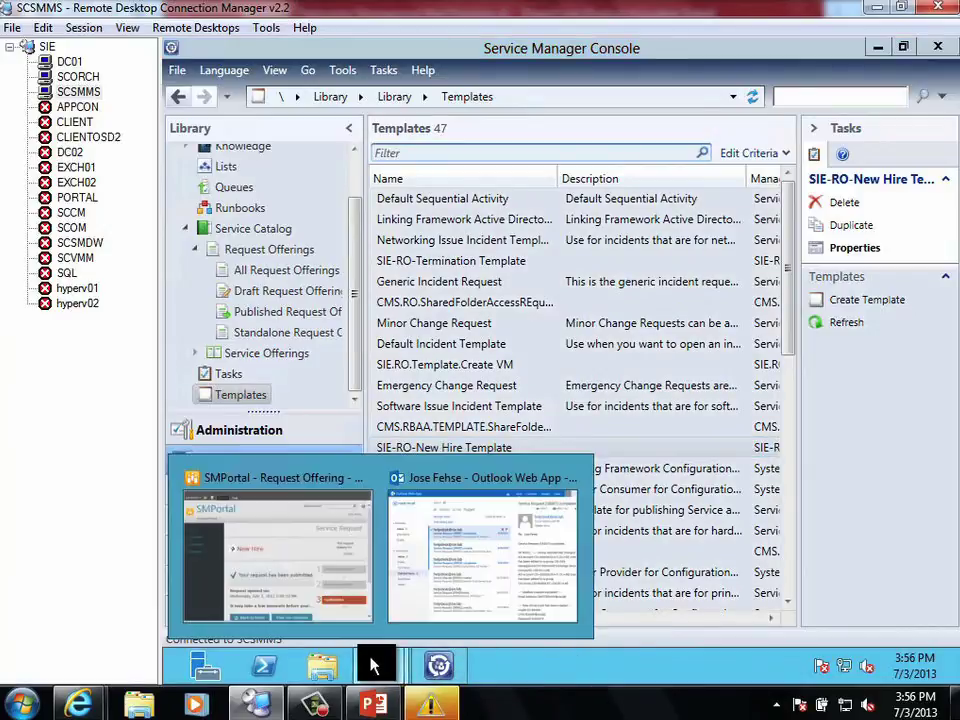
left_click(427, 485)
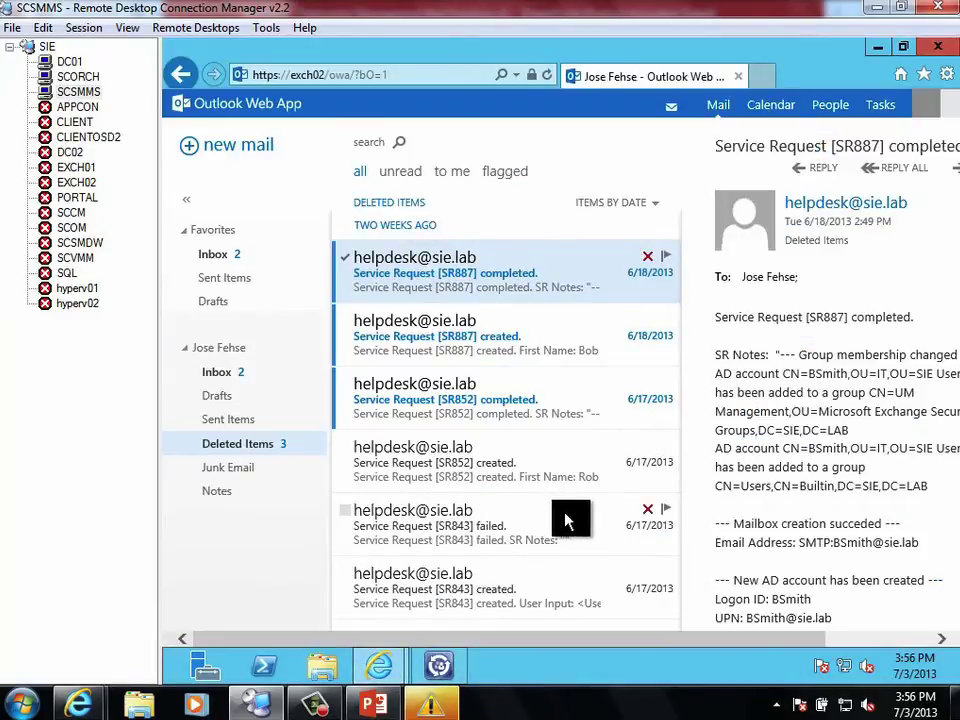
left_click(232, 259)
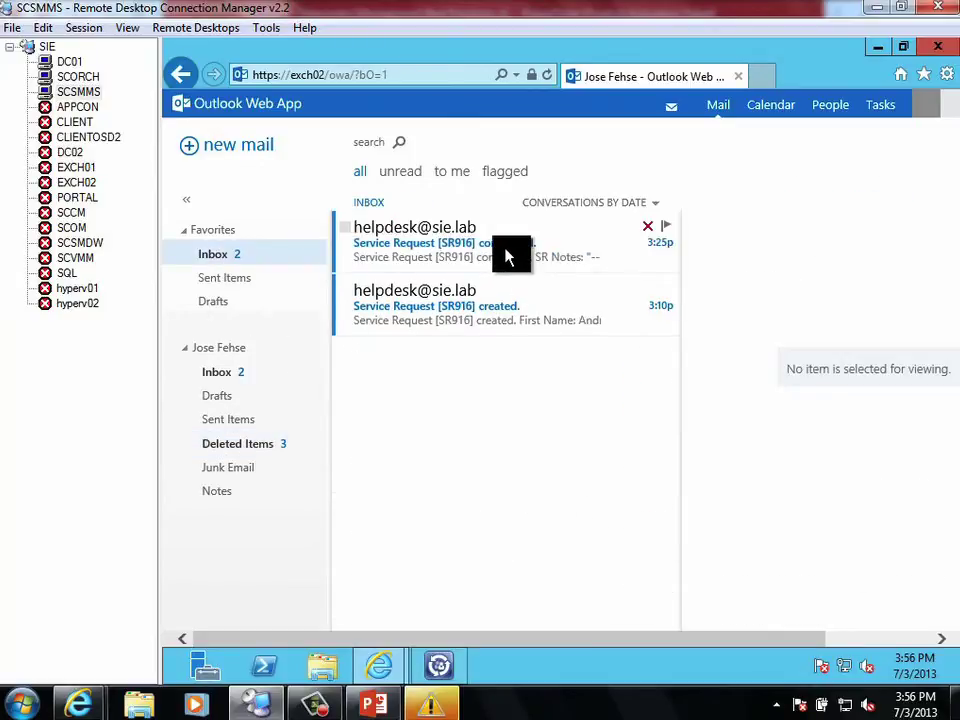
left_click(505, 256)
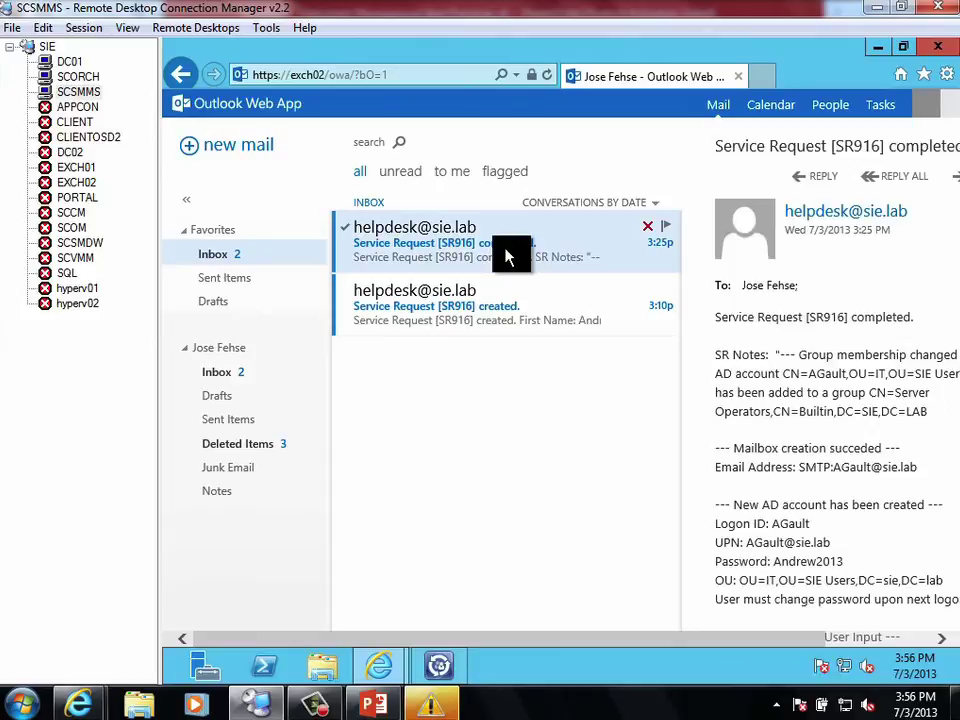
double_click(507, 255)
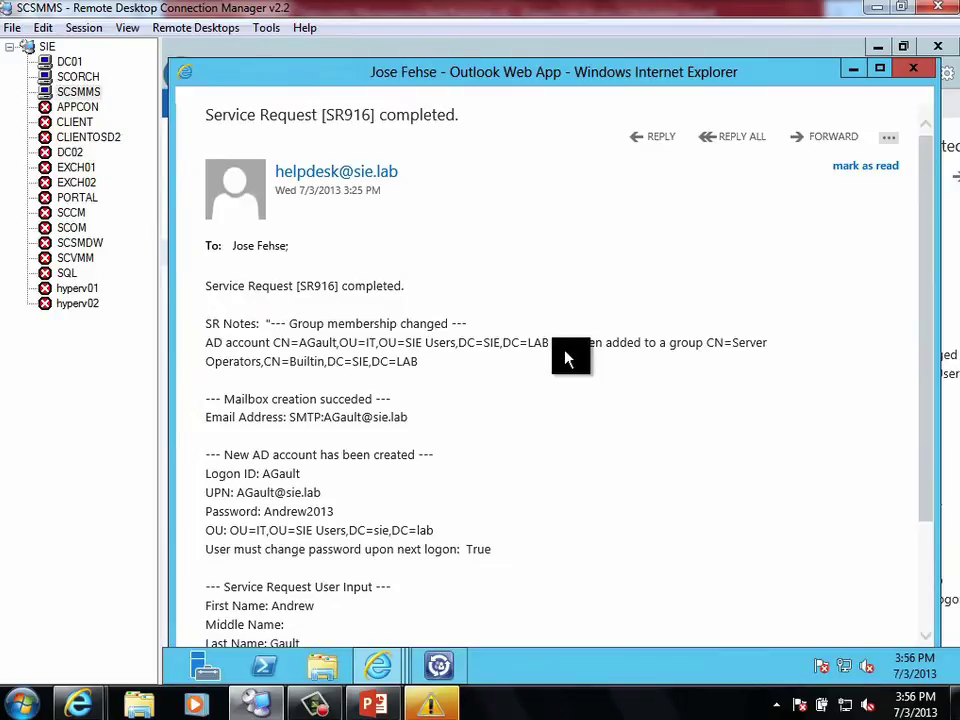
scroll(530, 455, "down", 1)
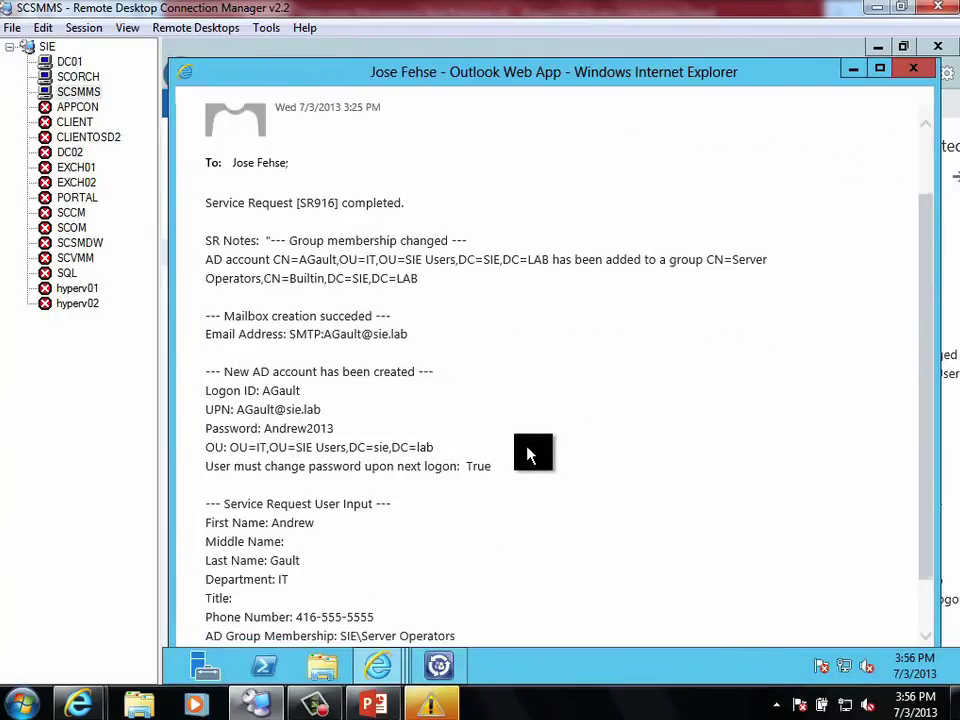
scroll(529, 446, "down", 1)
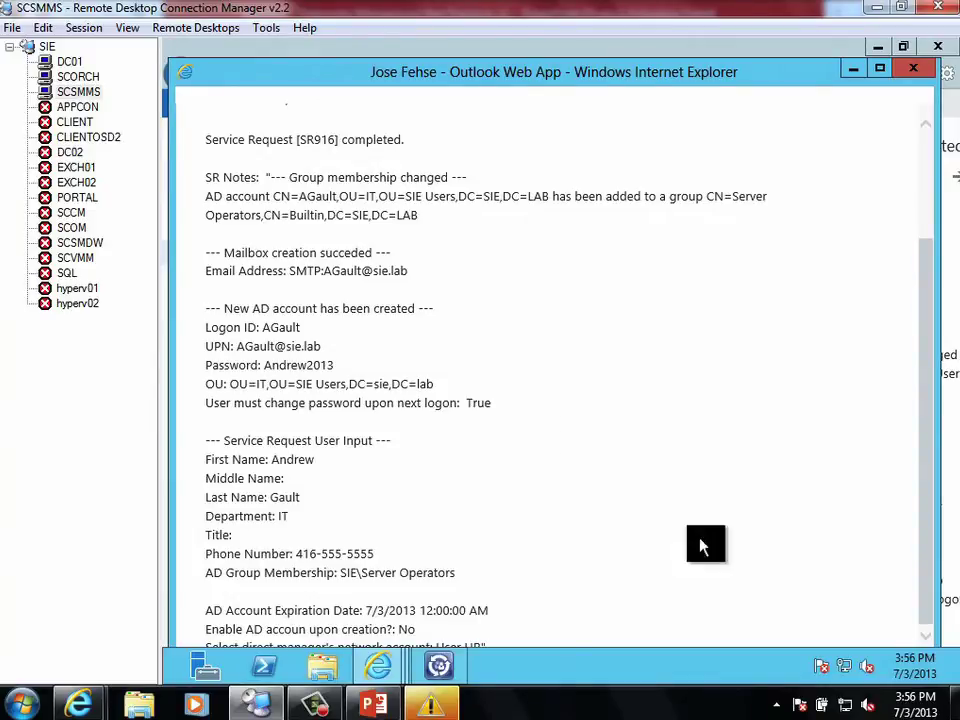
left_click_drag(542, 78, 543, 56)
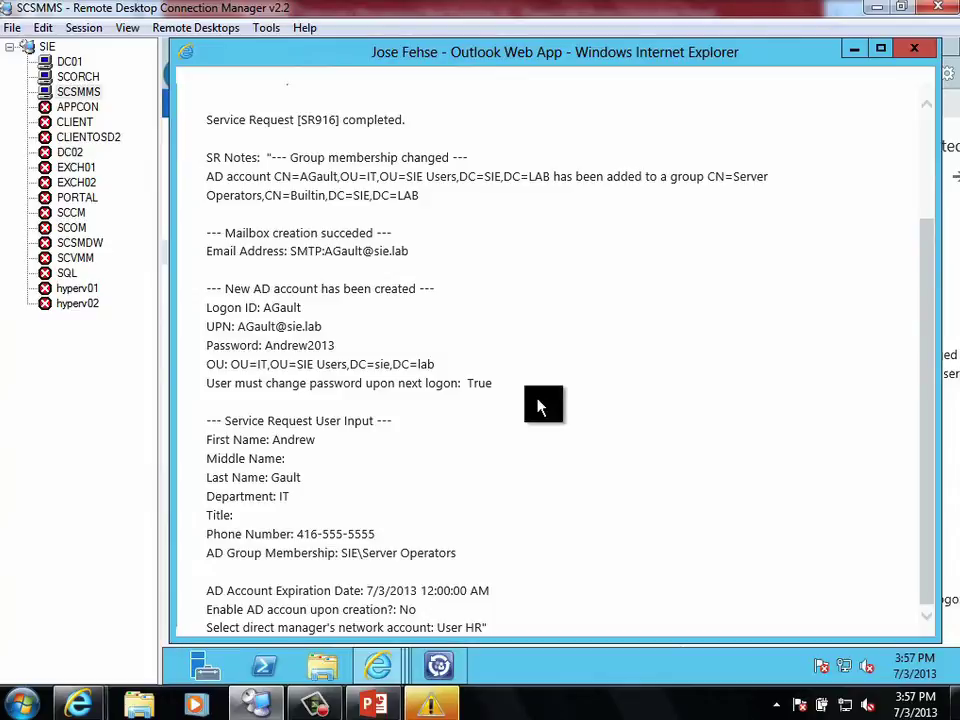
left_click(78, 77)
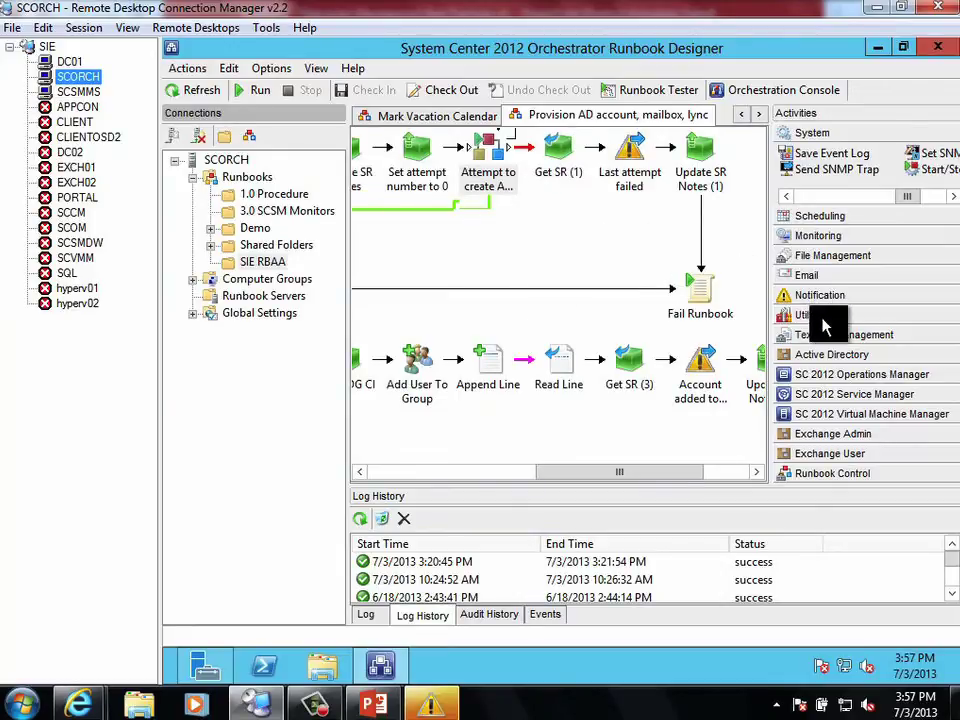
Step: Drag a Compare Values activity from Utilities onto the runbook, confirming the check-out
left_click(826, 326)
left_click_drag(846, 277, 632, 243)
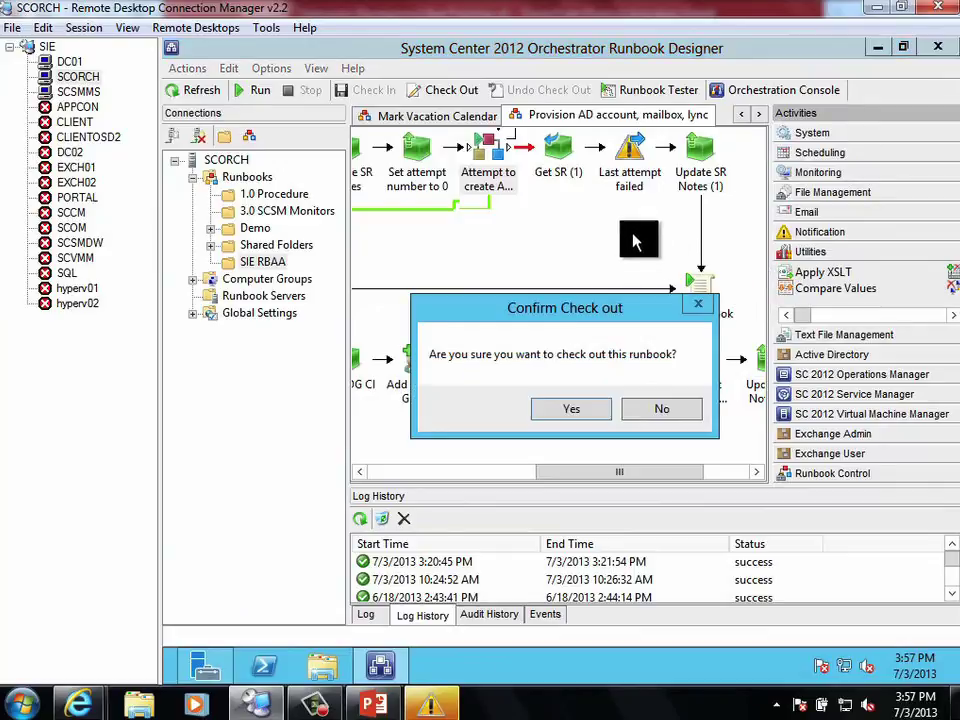
left_click(571, 408)
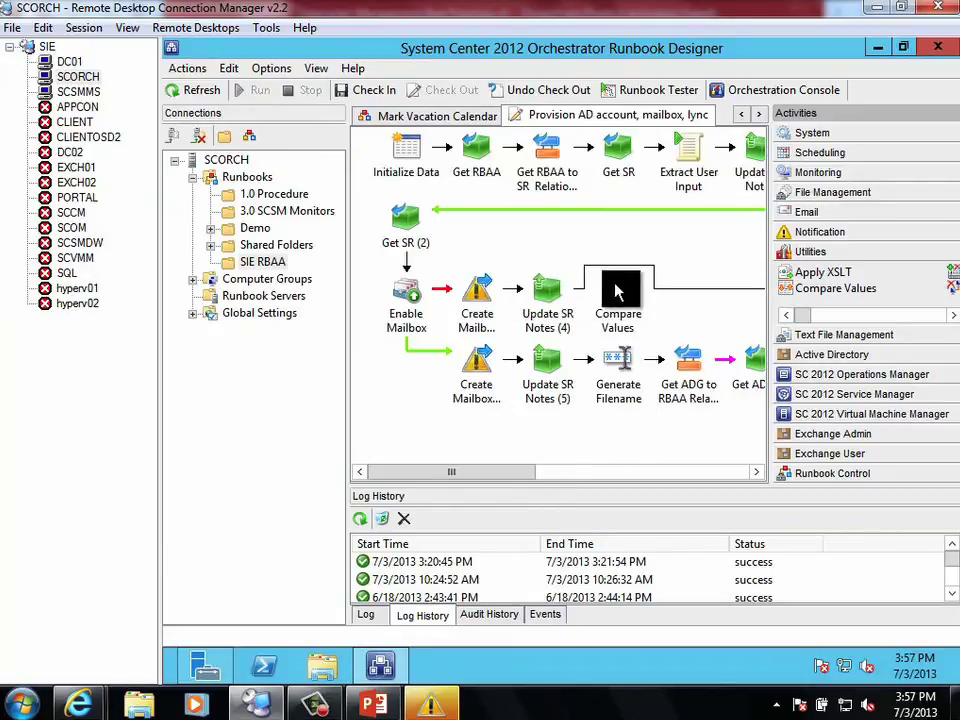
Step: Position Compare Values above Update SR Notes (4) and link Create Mailbox to it
left_click_drag(565, 245, 555, 238)
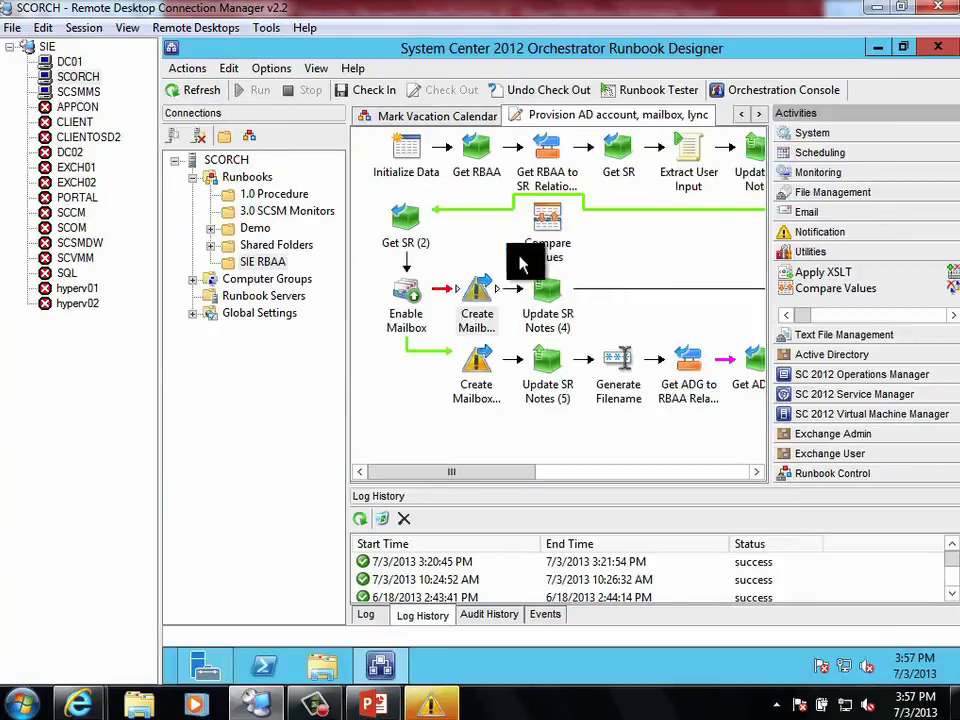
left_click_drag(549, 214, 515, 242)
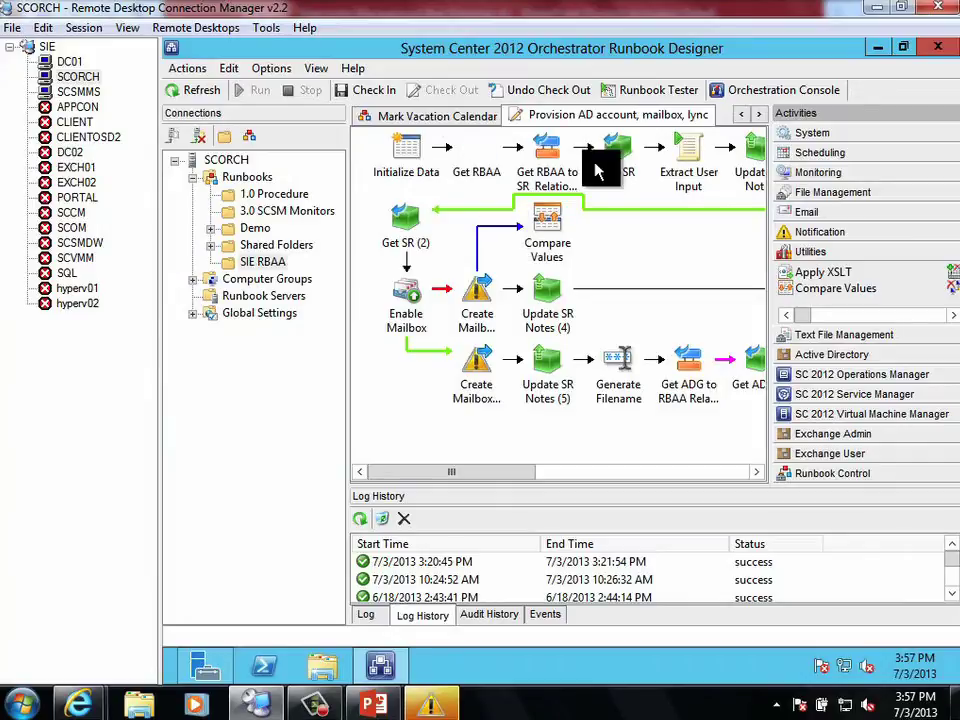
Step: Undo the provisioning runbook's check-out and confirm discarding the changes
right_click(566, 121)
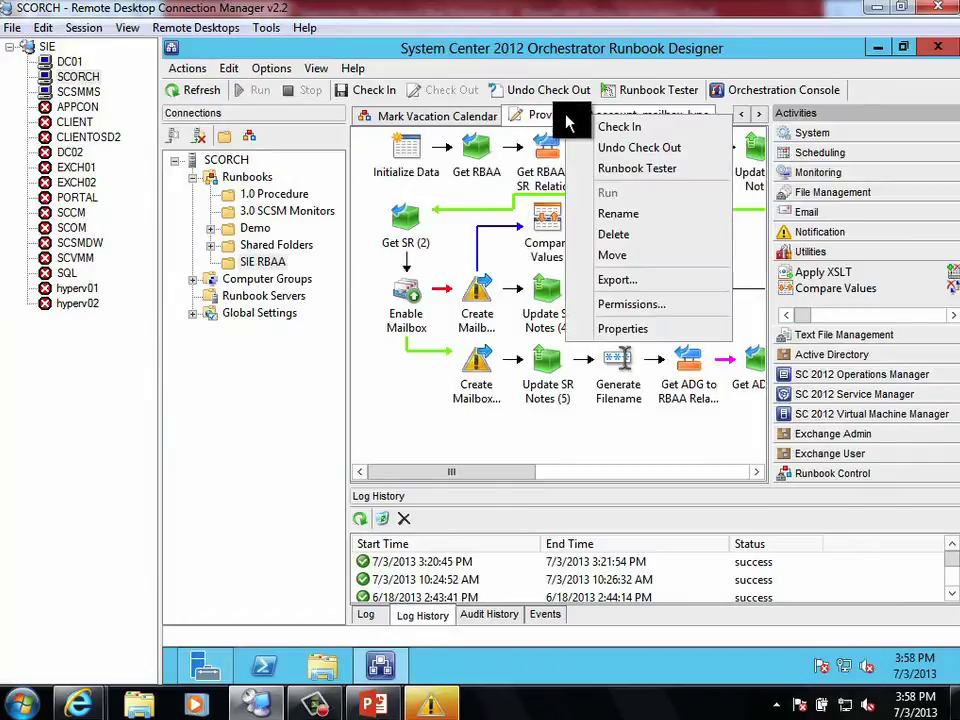
left_click(618, 150)
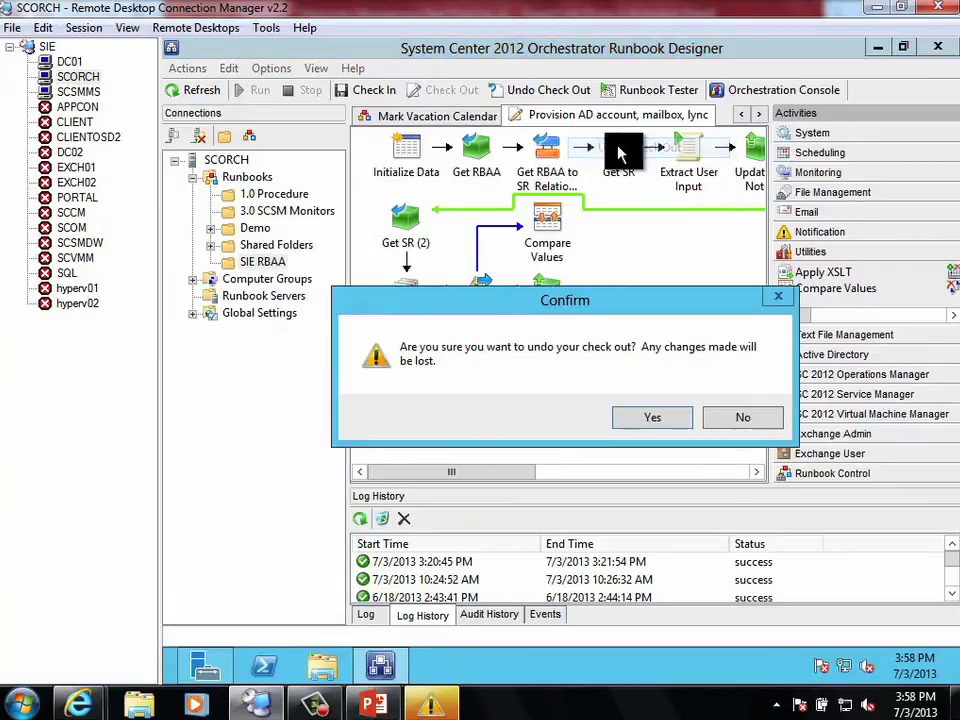
left_click(663, 417)
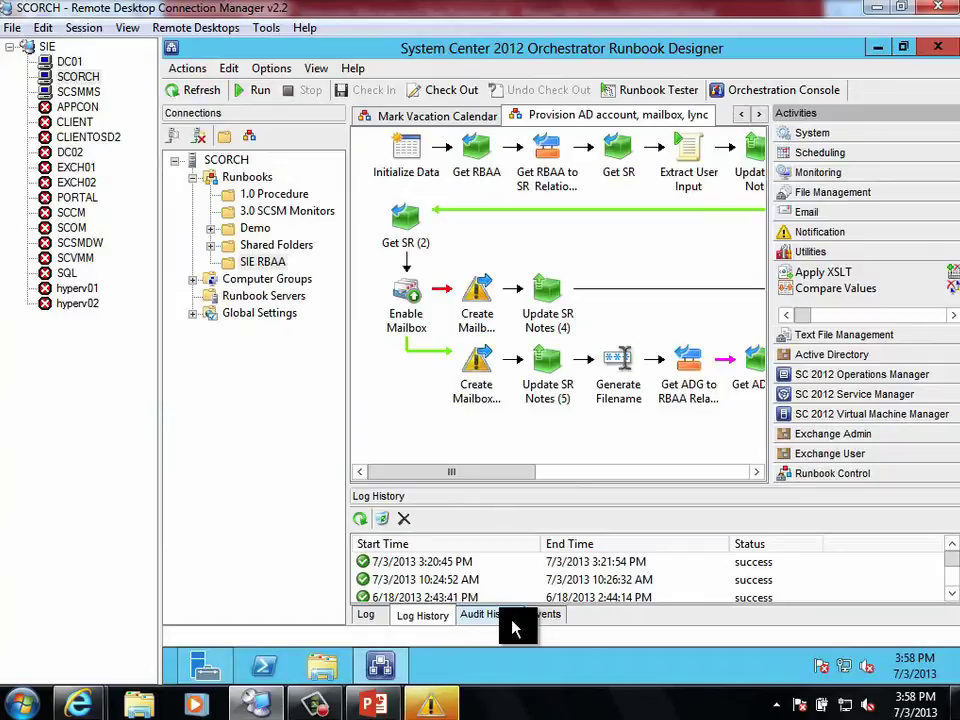
Step: Find and pick the Monitor Item activity among the Exchange User activities
left_click(857, 456)
left_click(874, 456)
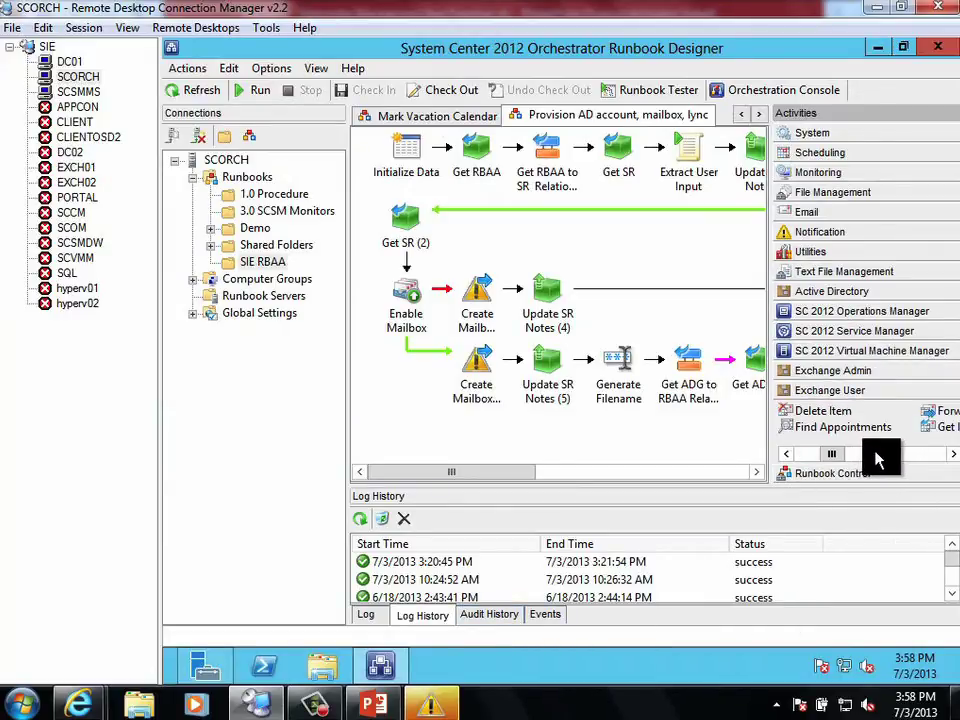
left_click(878, 458)
left_click(878, 458)
left_click(828, 412)
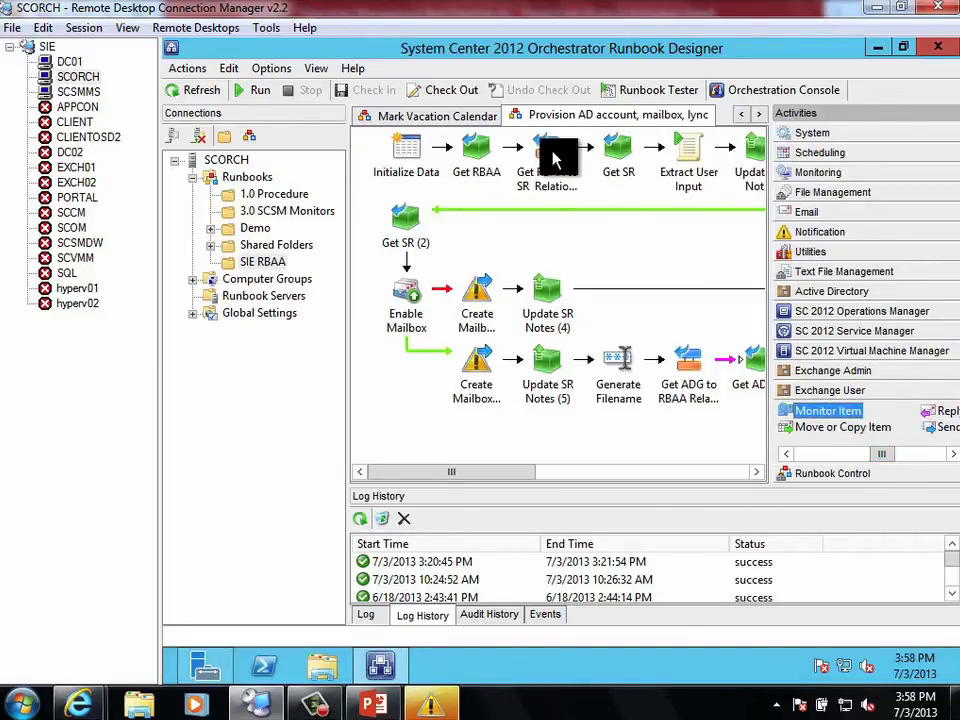
Step: Create a new runbook in the 1.0 Procedure folder
left_click(272, 193)
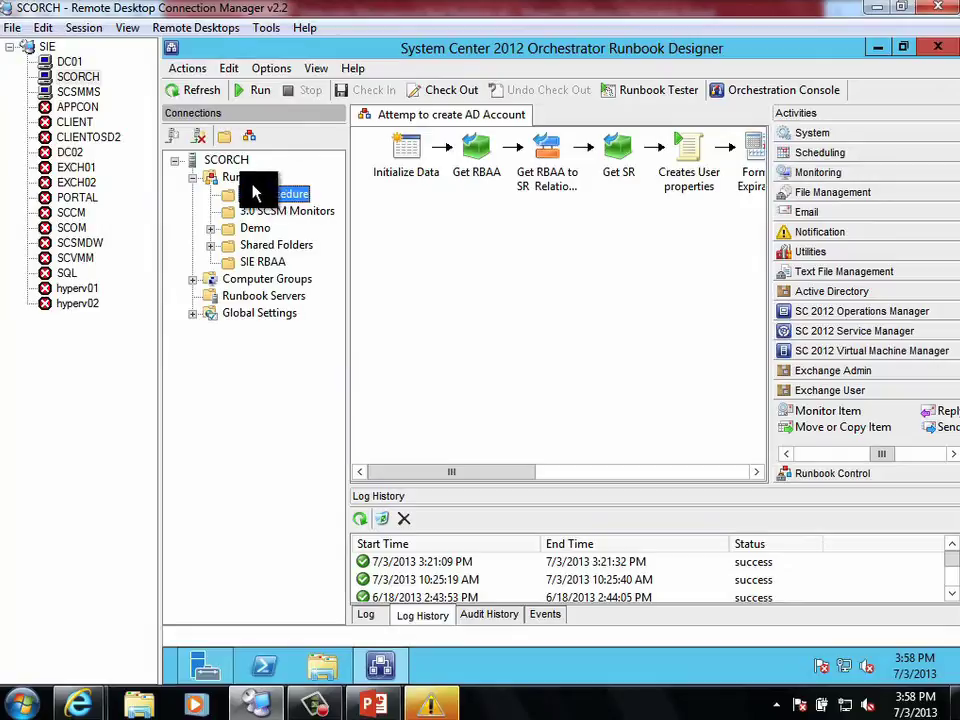
right_click(270, 192)
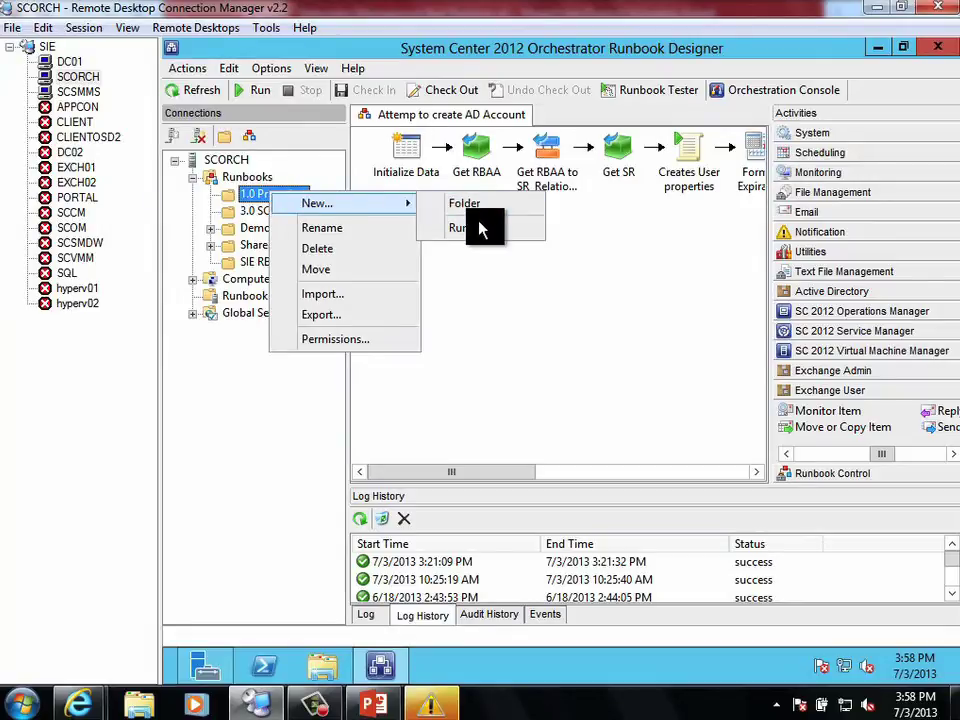
left_click(480, 227)
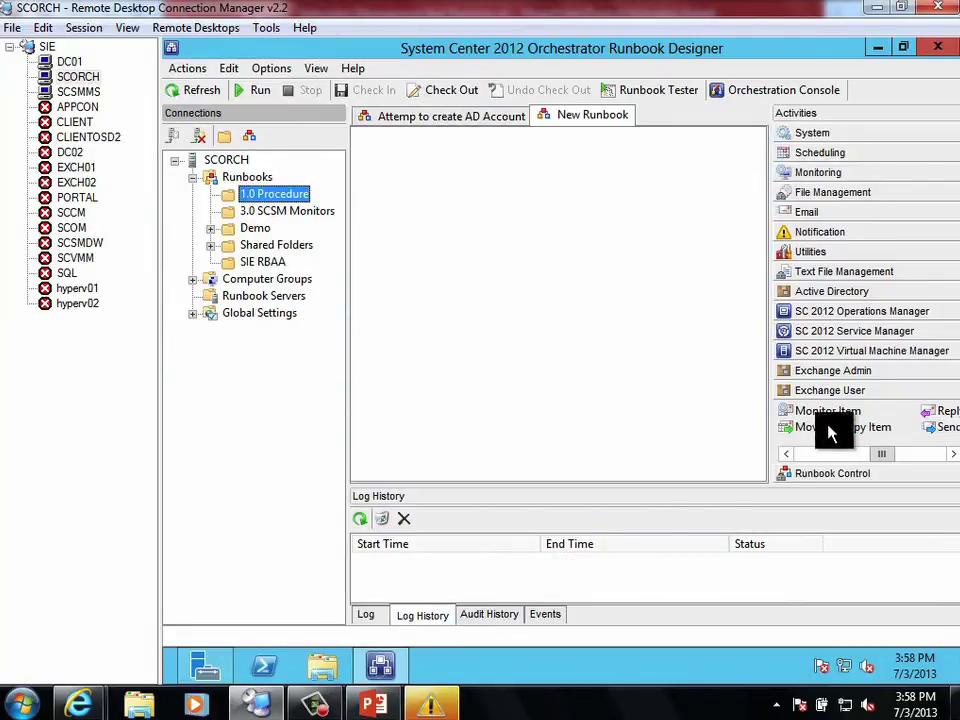
Step: Place Monitor Item on the new runbook, check it out, try Exchange Config (Appointment), then cancel
left_click_drag(823, 425, 471, 311)
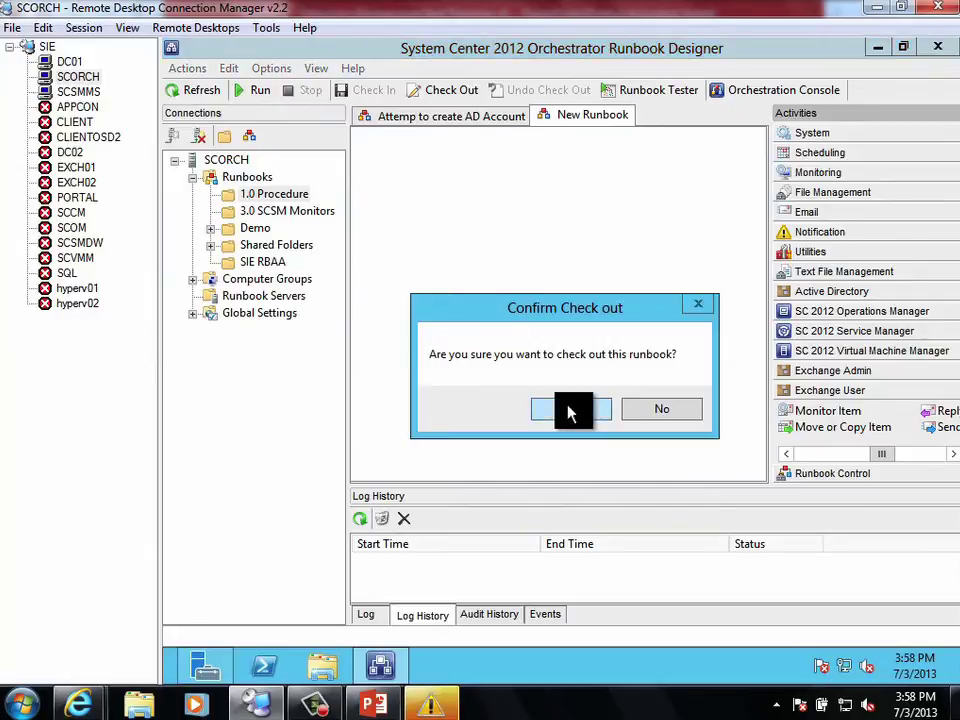
left_click(570, 410)
double_click(459, 293)
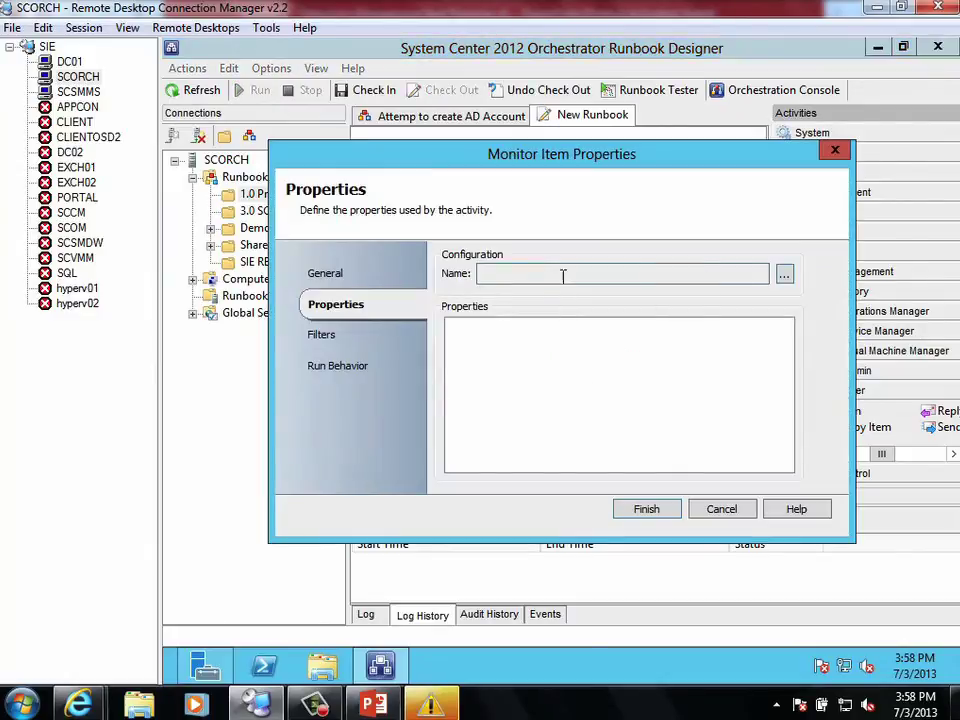
left_click(784, 274)
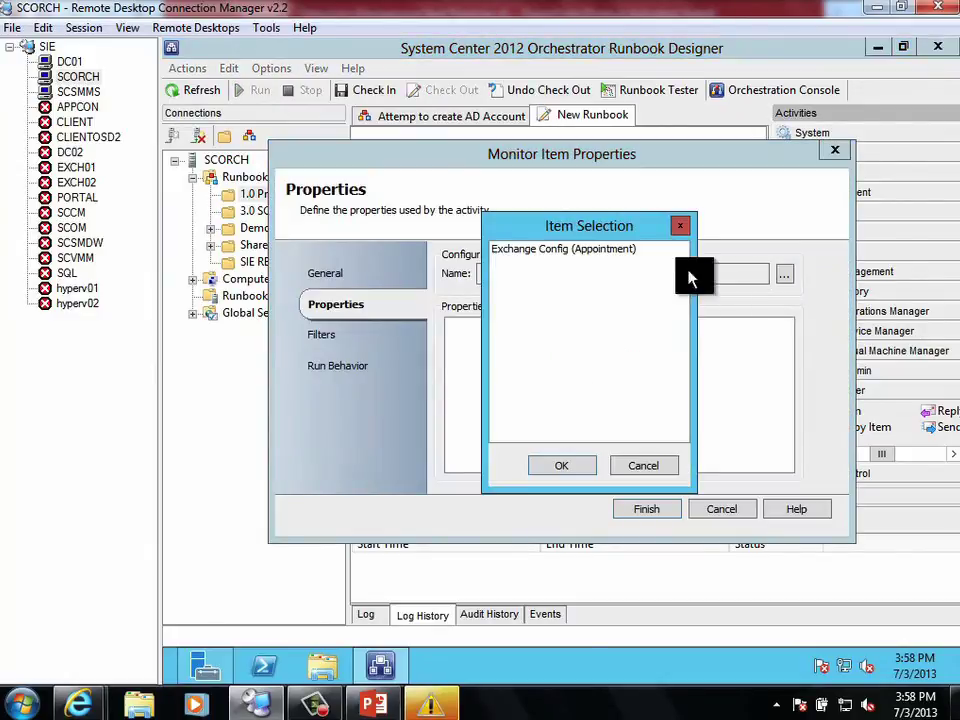
double_click(557, 255)
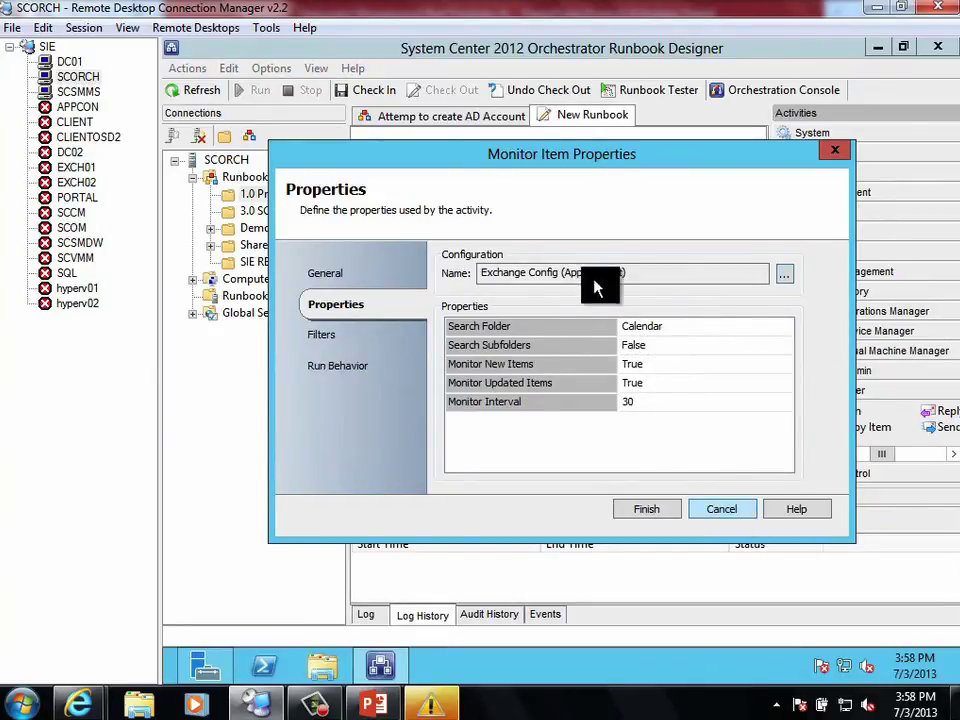
left_click(722, 508)
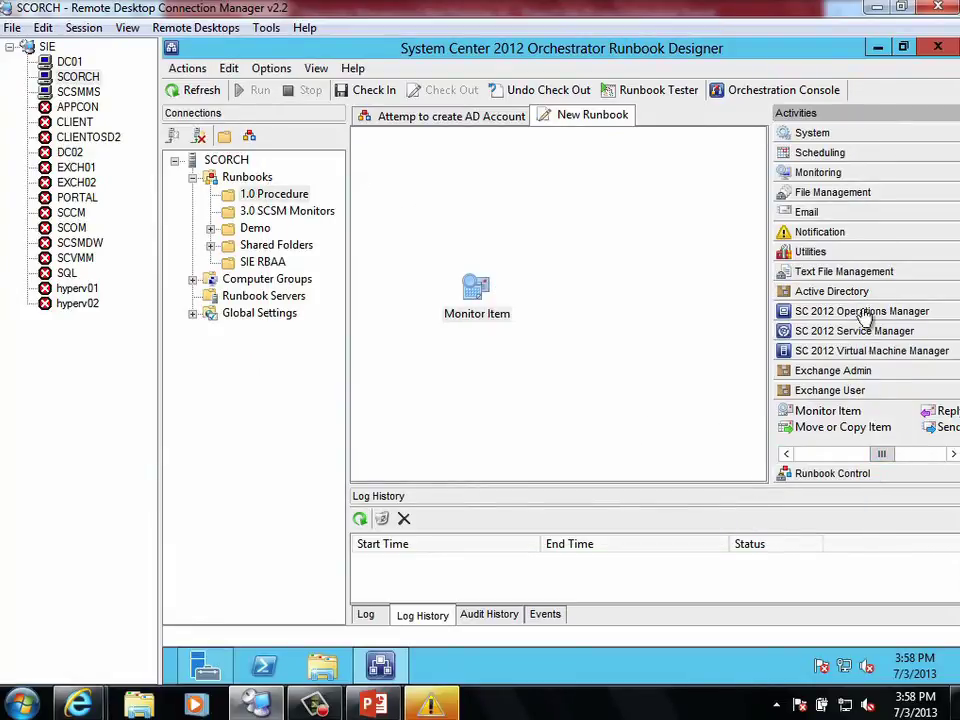
left_click(826, 273)
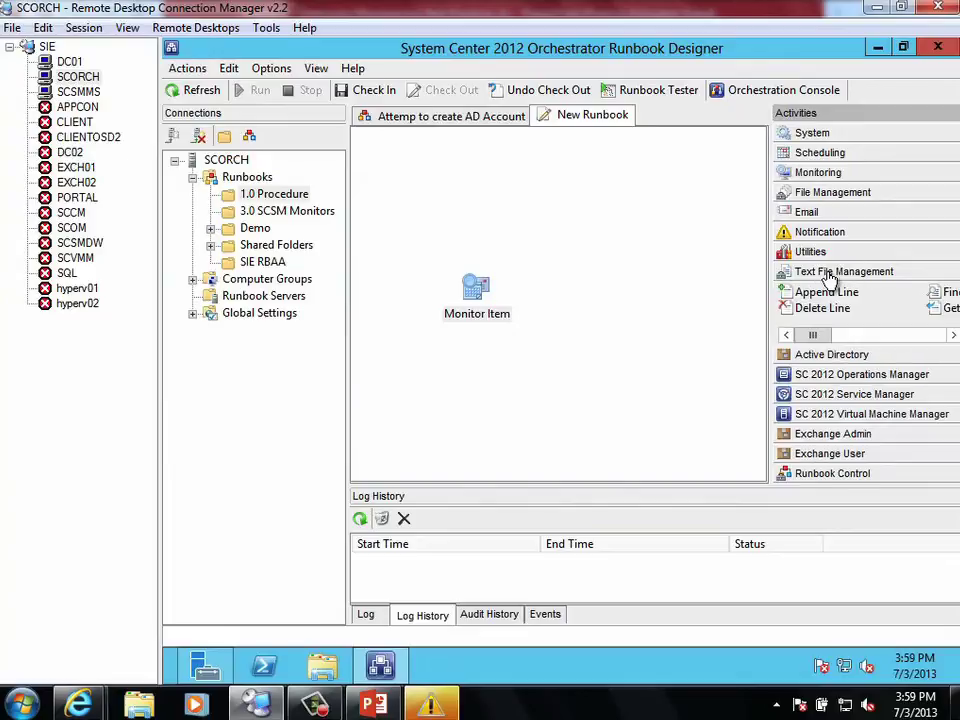
left_click(860, 345)
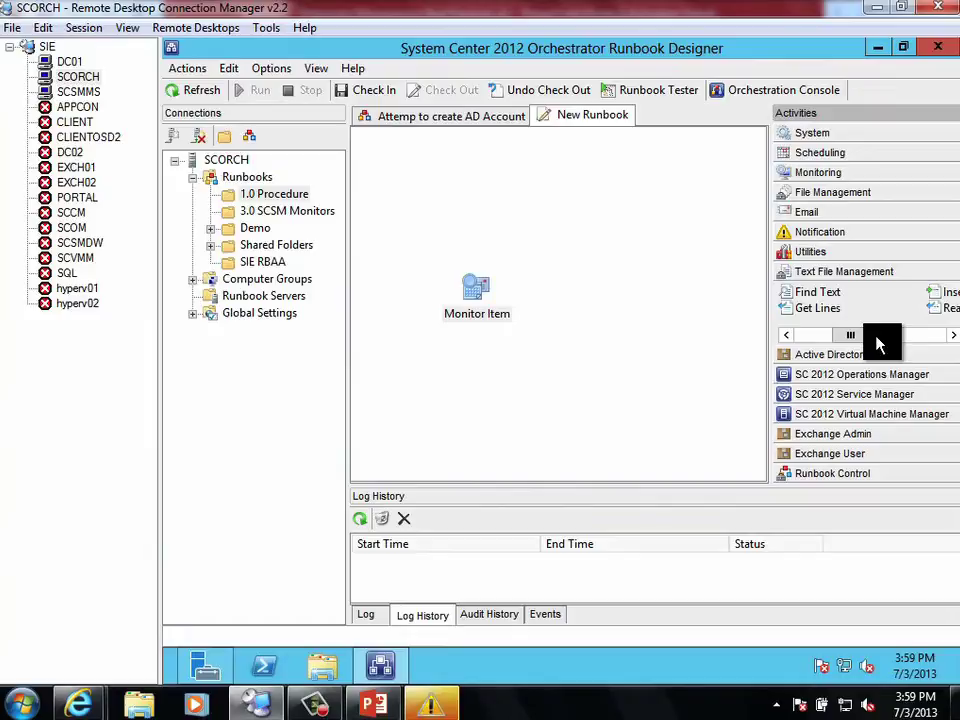
left_click(828, 255)
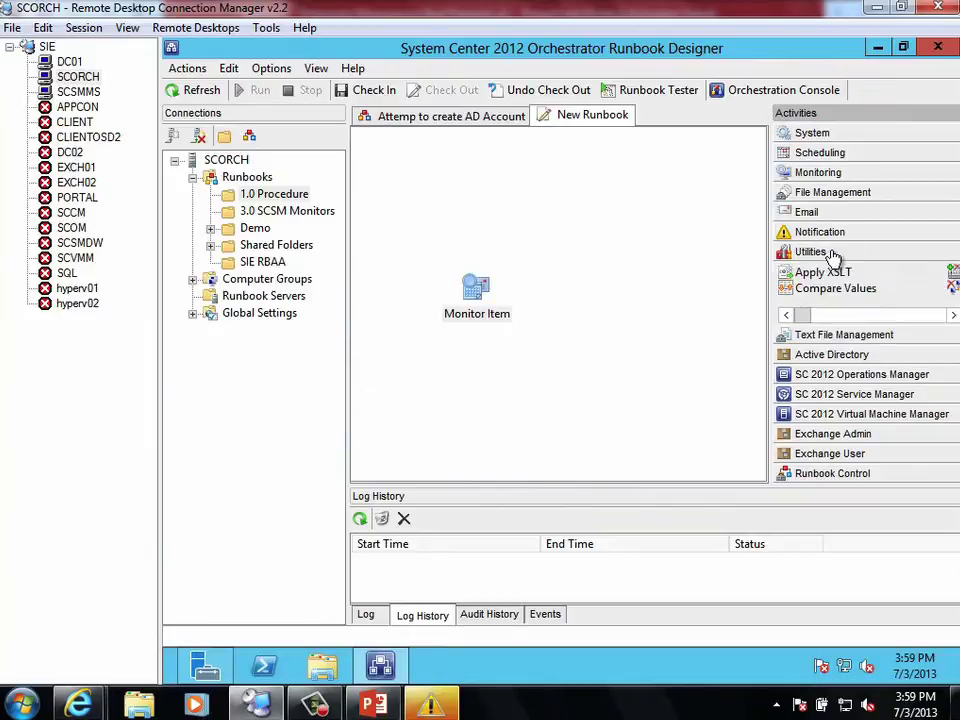
left_click(833, 192)
left_click(853, 259)
left_click(861, 261)
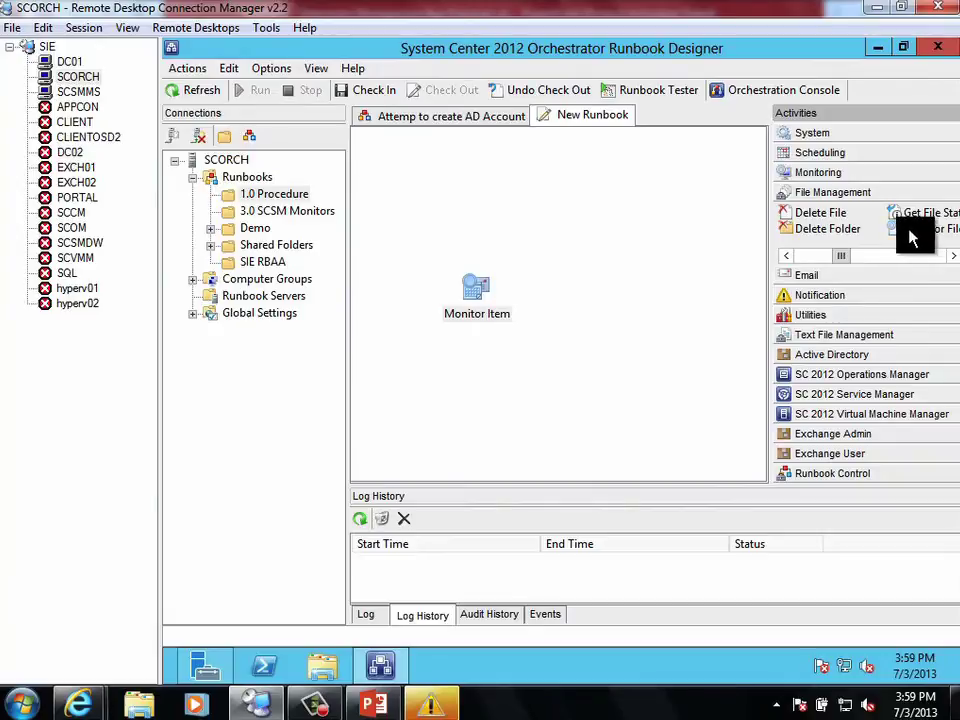
left_click(888, 231)
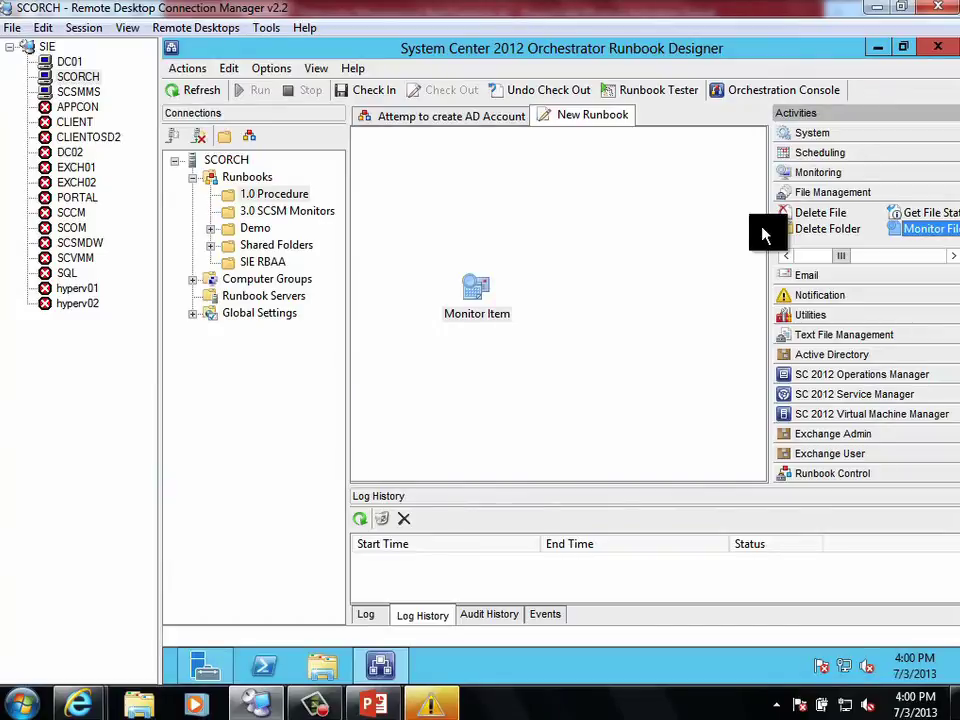
left_click(750, 96)
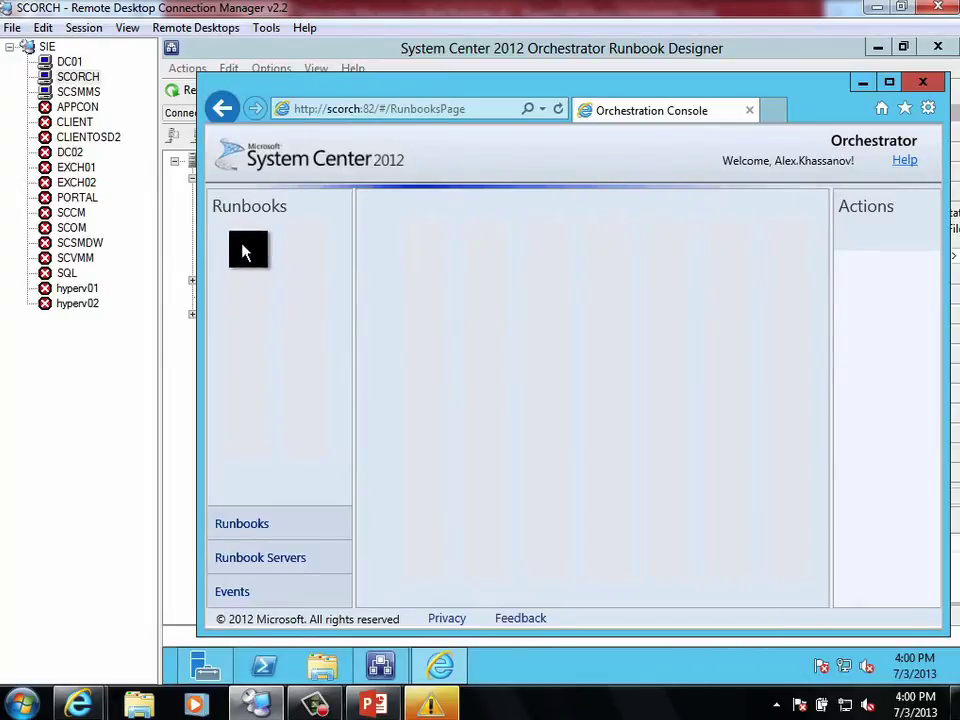
left_click(226, 240)
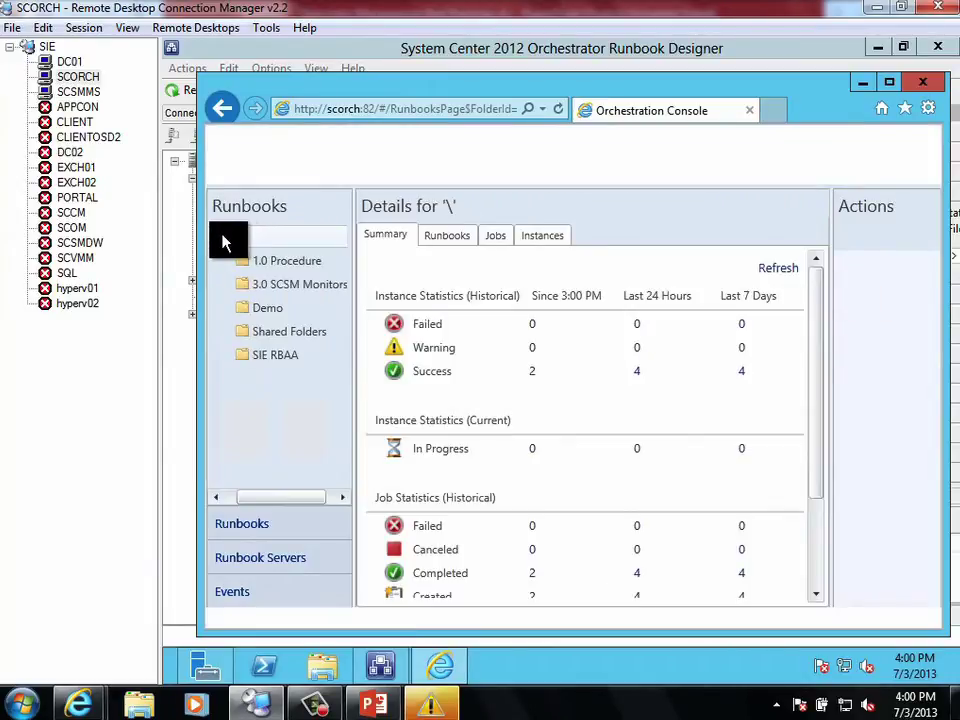
left_click(287, 261)
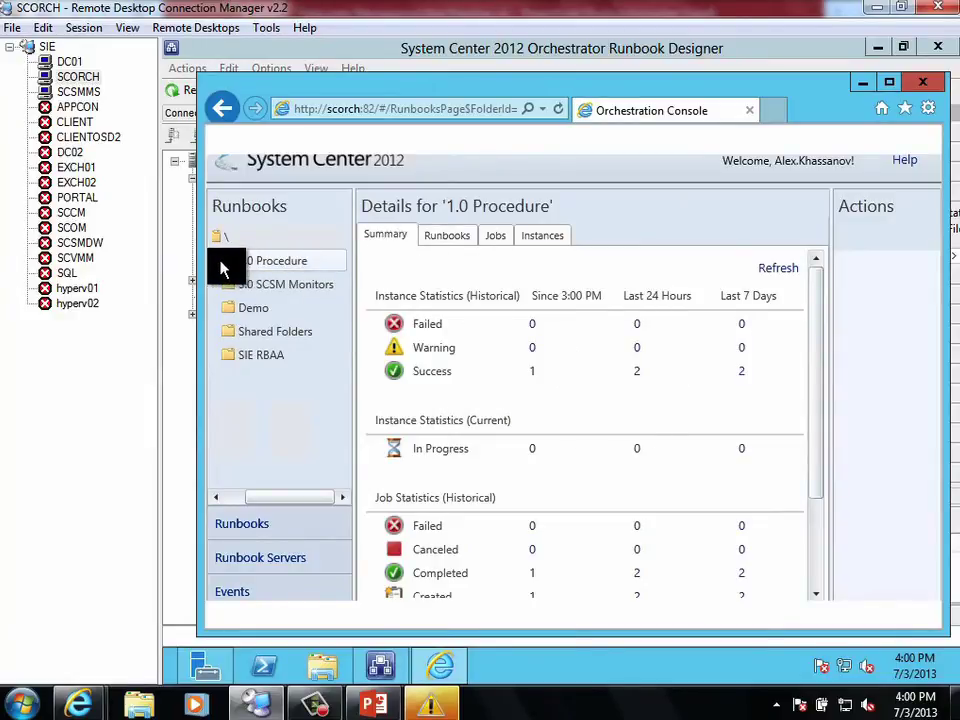
left_click(236, 497)
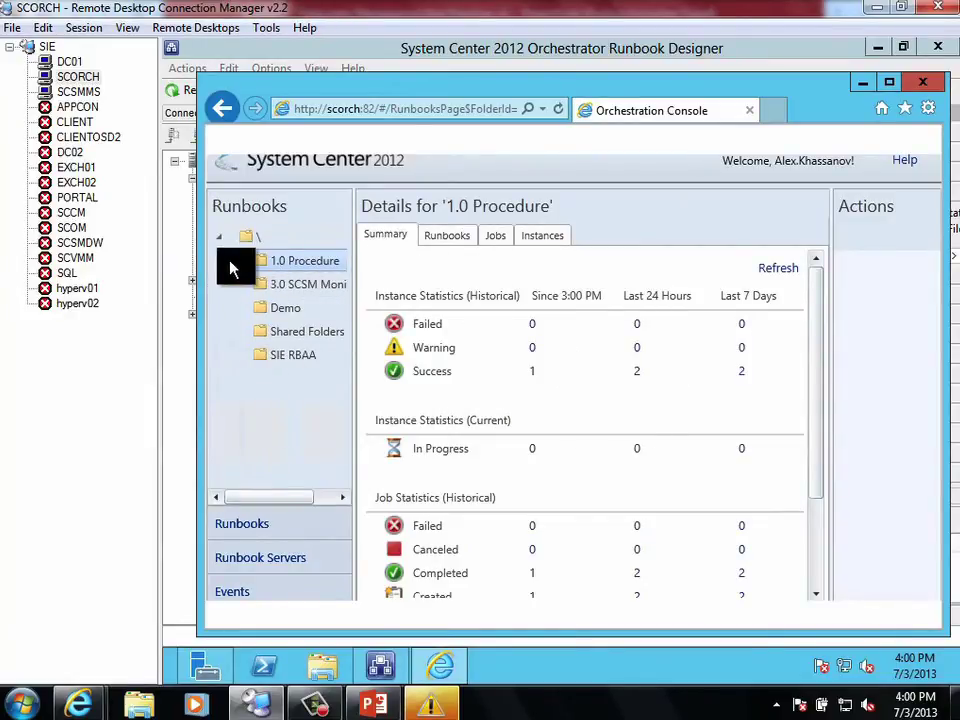
left_click(232, 262)
left_click(293, 310)
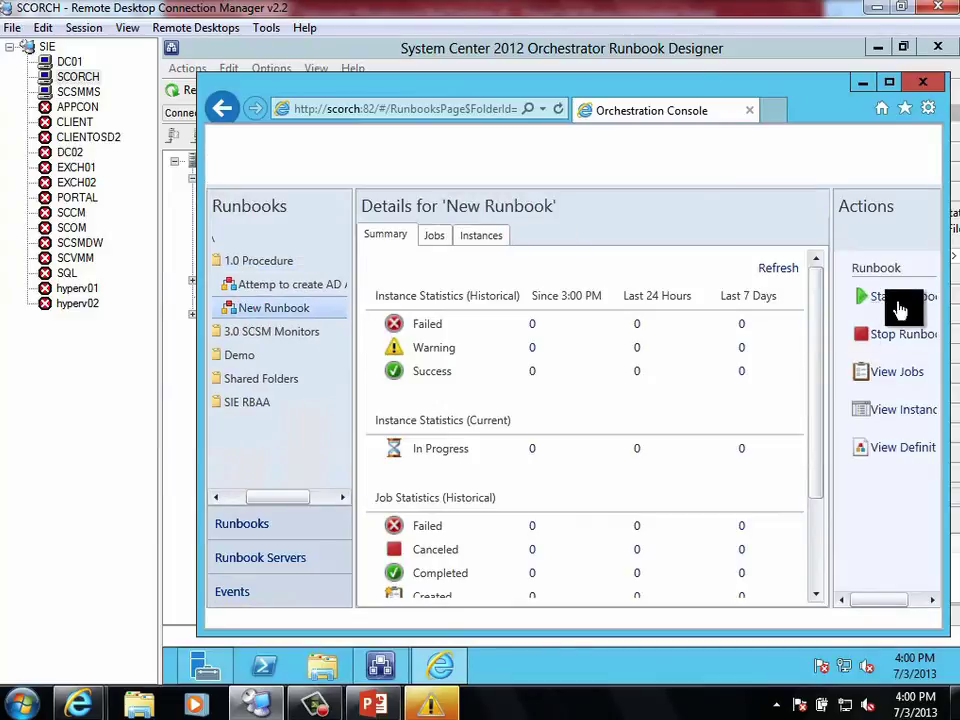
left_click(928, 89)
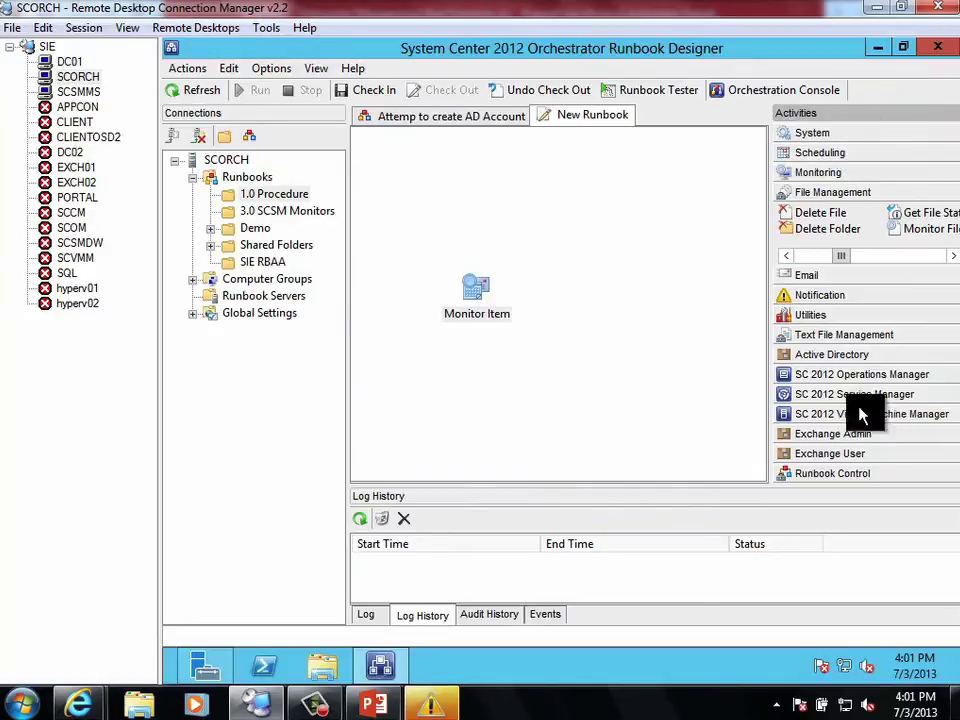
Step: Switch to the SCSMMS server session in Remote Desktop Connection Manager
mouse_move(79, 704)
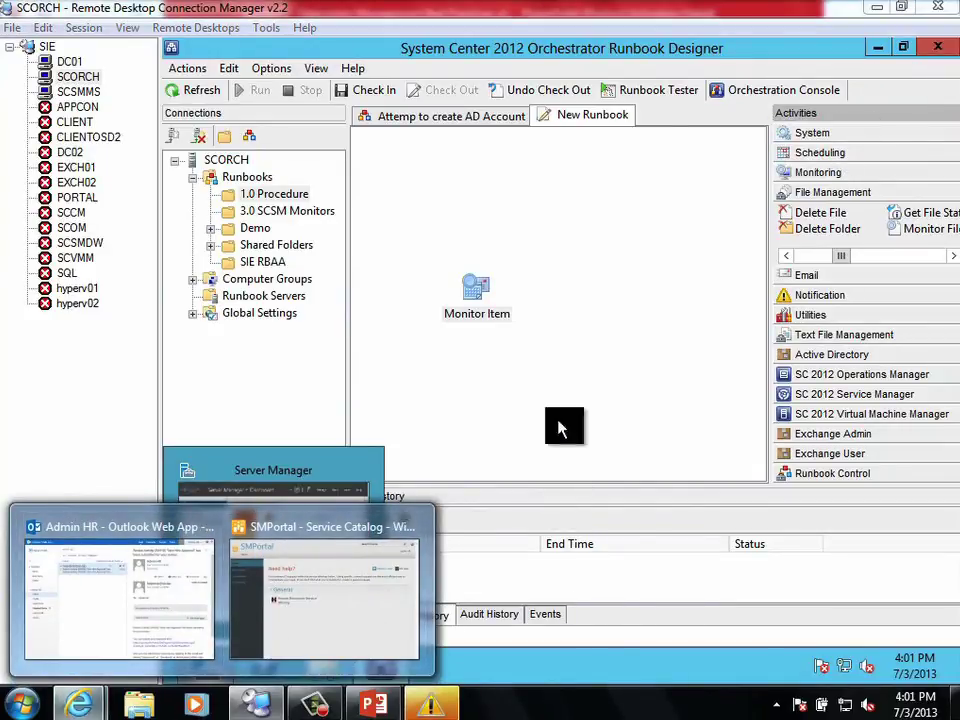
left_click(85, 91)
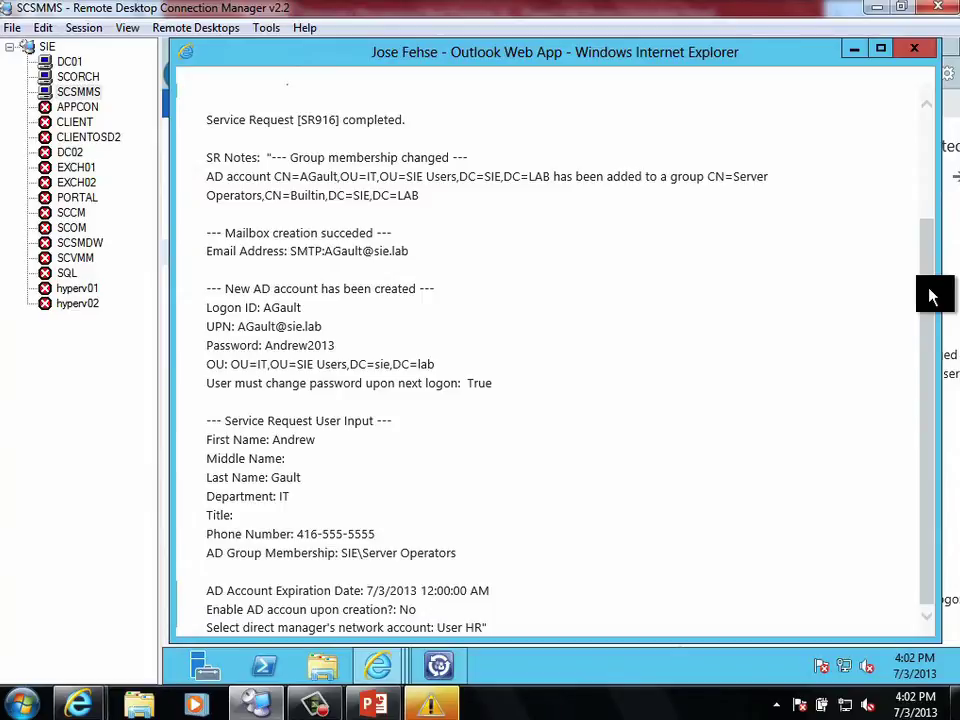
Step: Close the SR916 message, then select the SIE.LAB domain in Active Directory Users and Computers on DC01
left_click(915, 60)
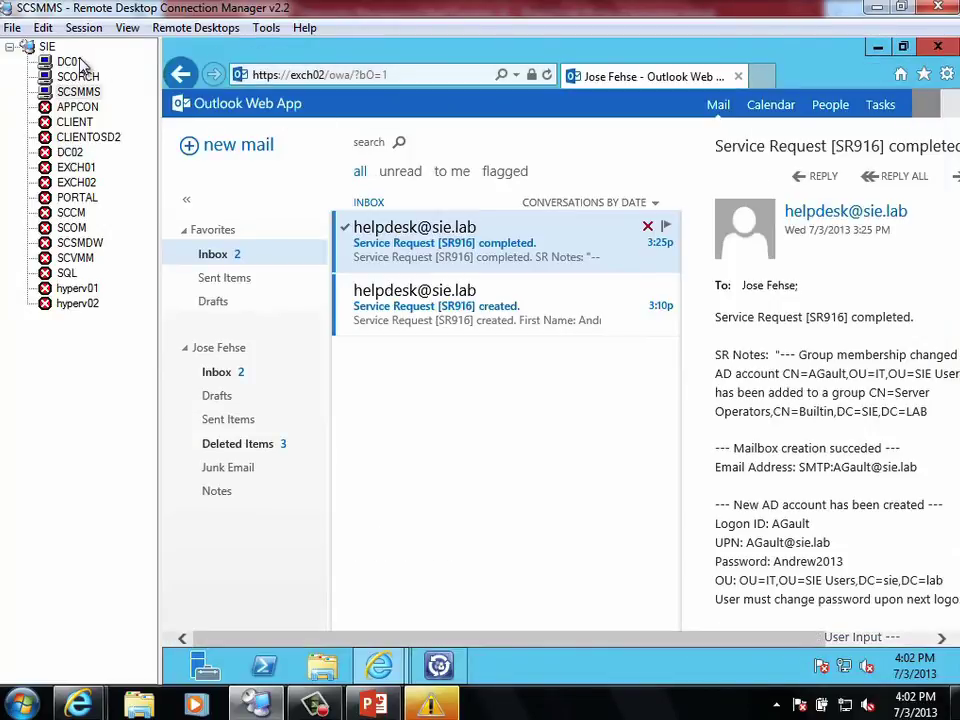
left_click(69, 61)
left_click(214, 154)
right_click(220, 158)
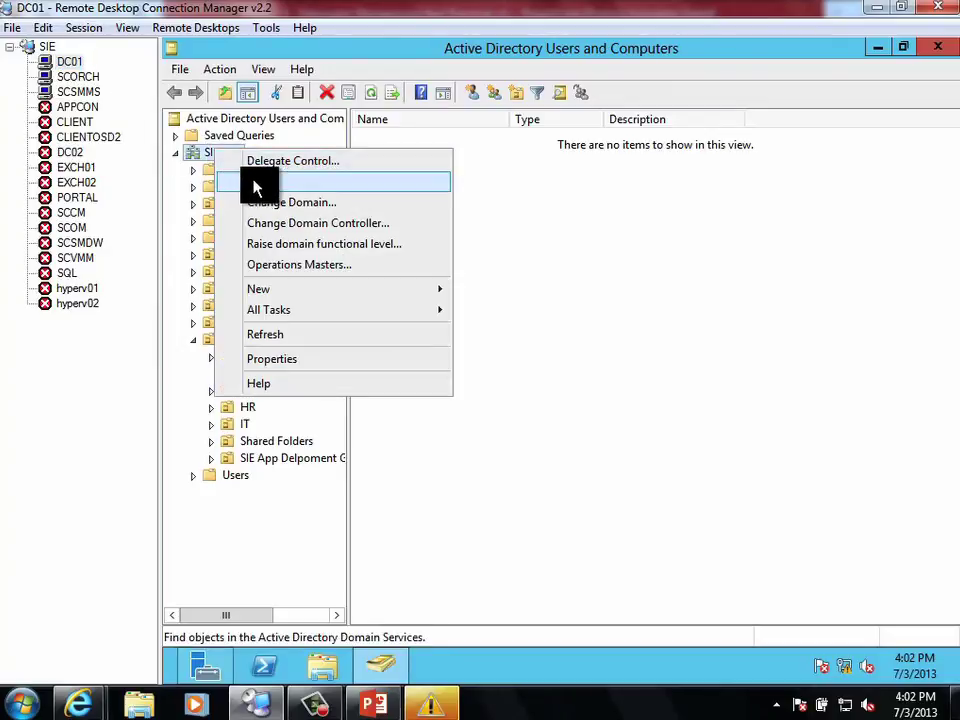
left_click(258, 181)
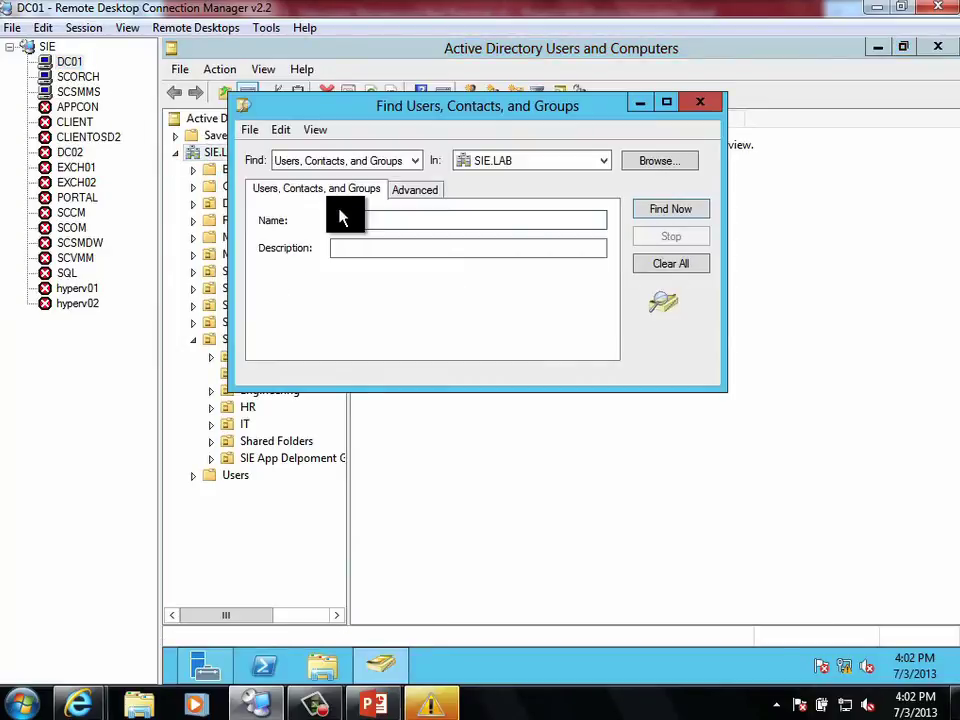
key("Return")
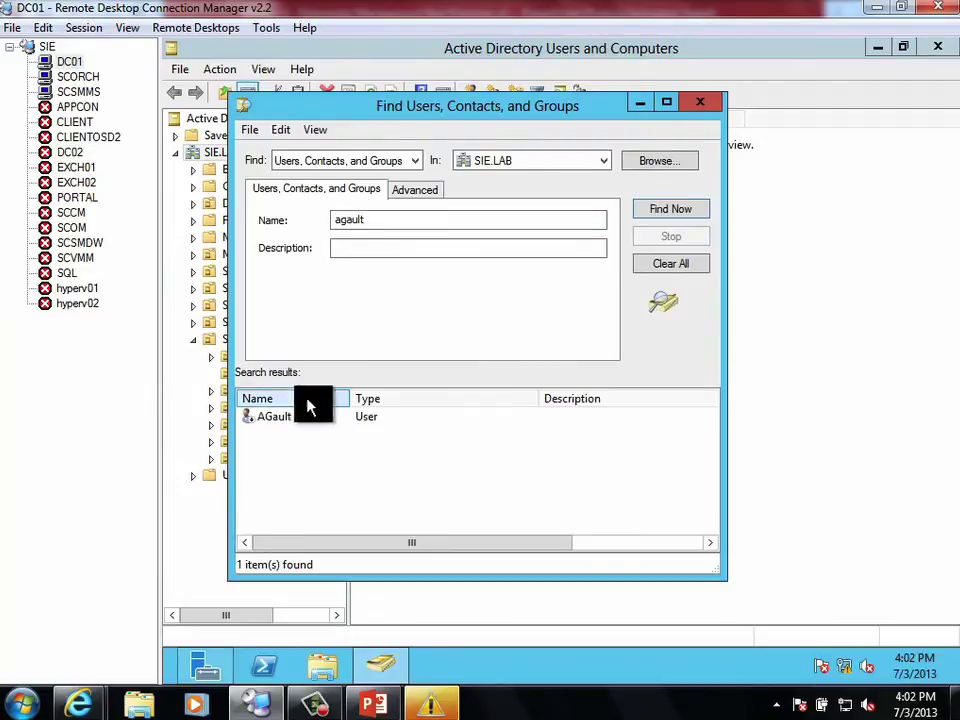
double_click(277, 420)
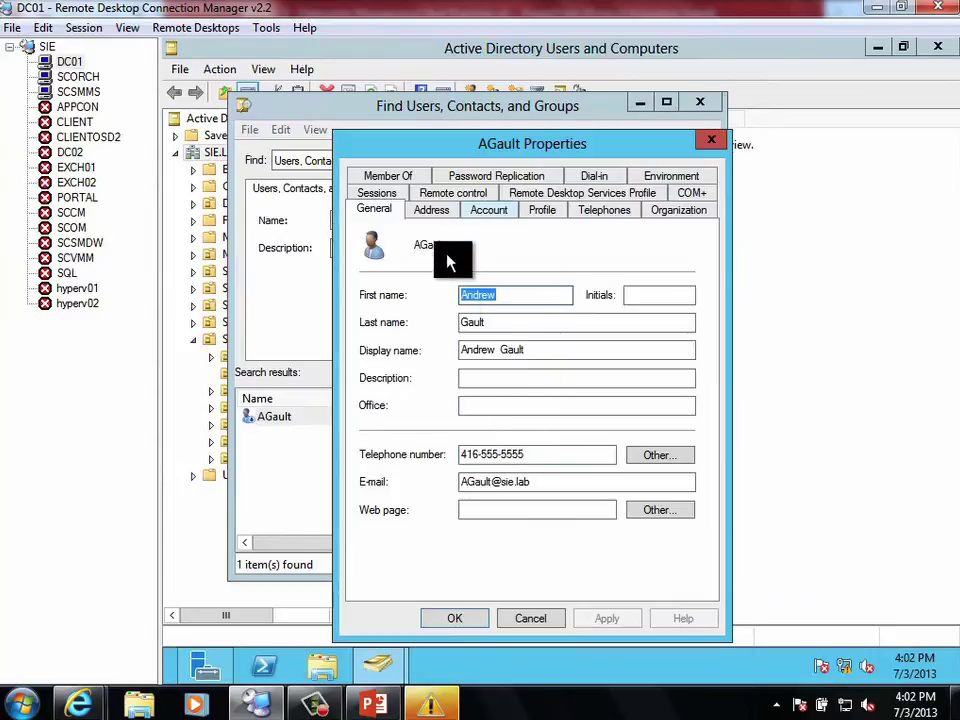
double_click(500, 454)
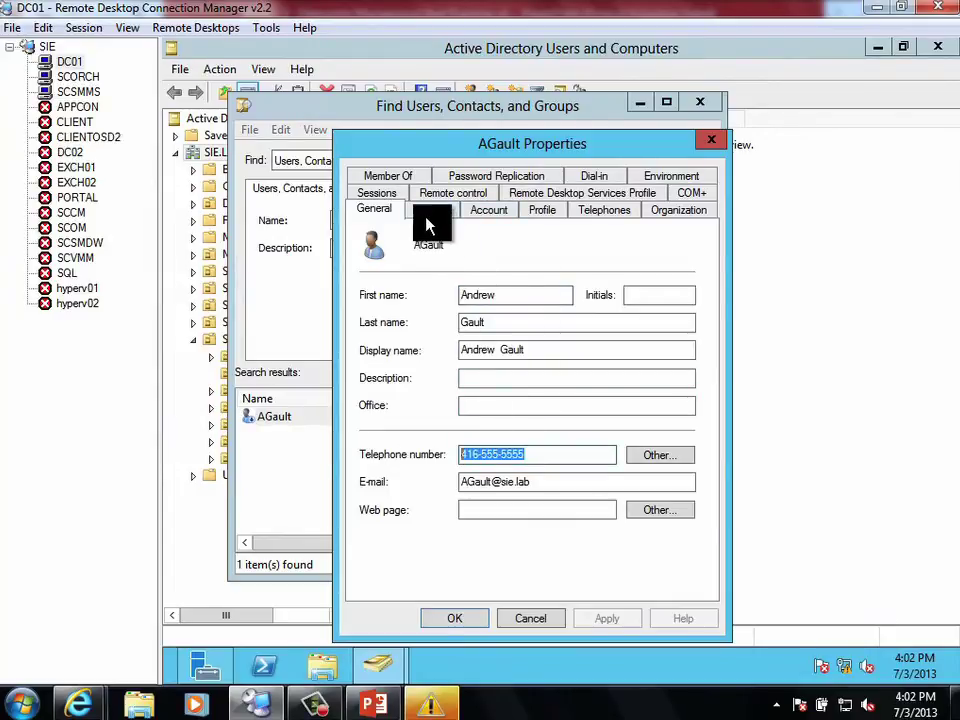
key("ctrl+Tab")
left_click(489, 212)
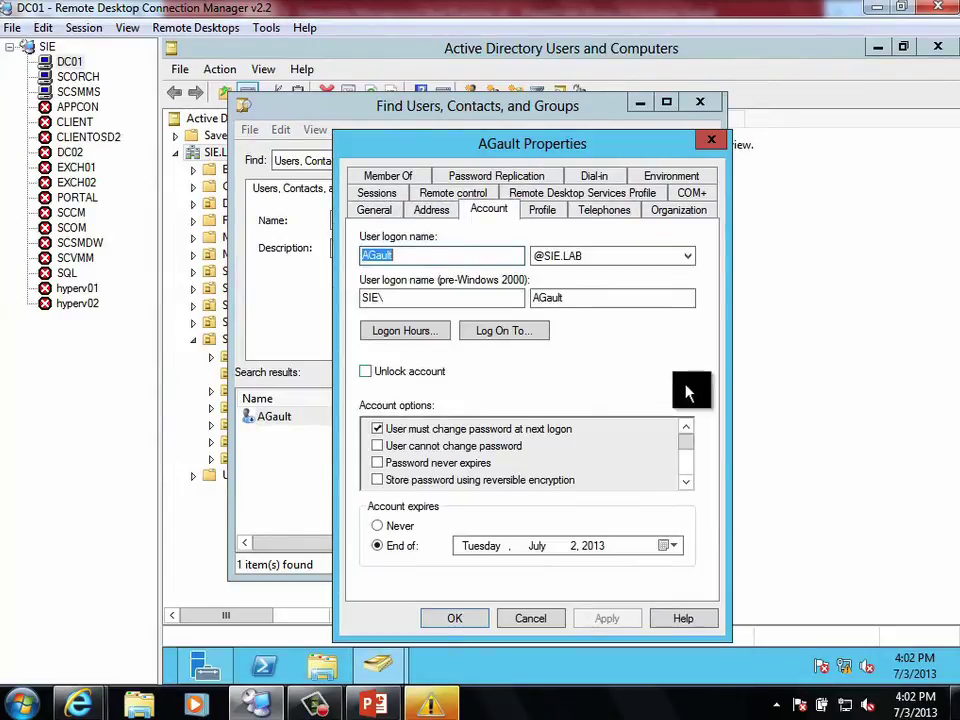
left_click(590, 210)
left_click(548, 214)
left_click(672, 210)
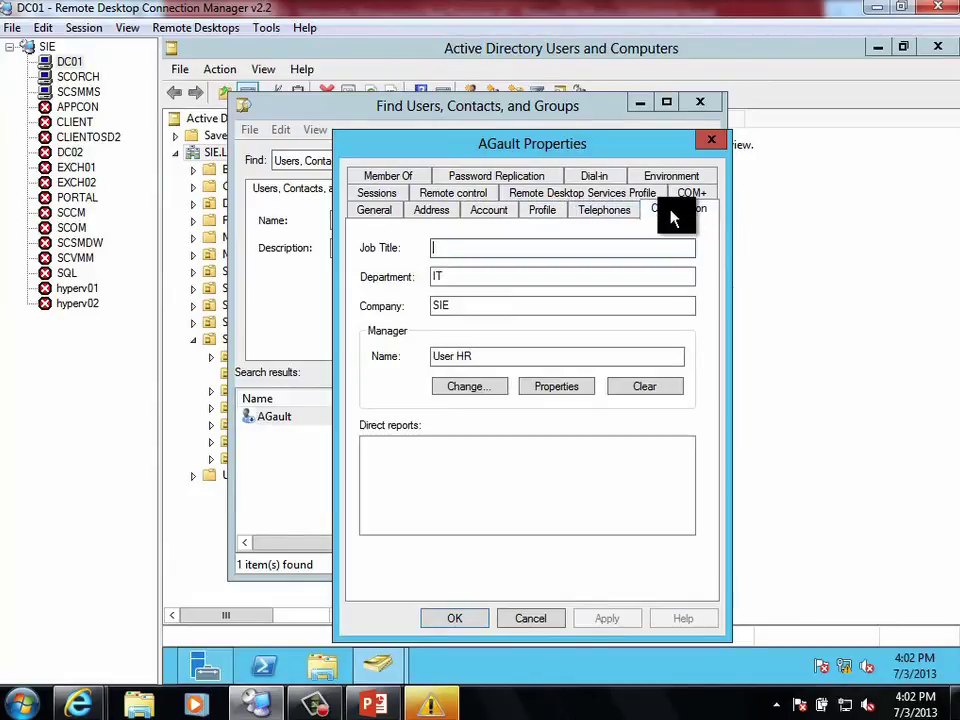
left_click(540, 619)
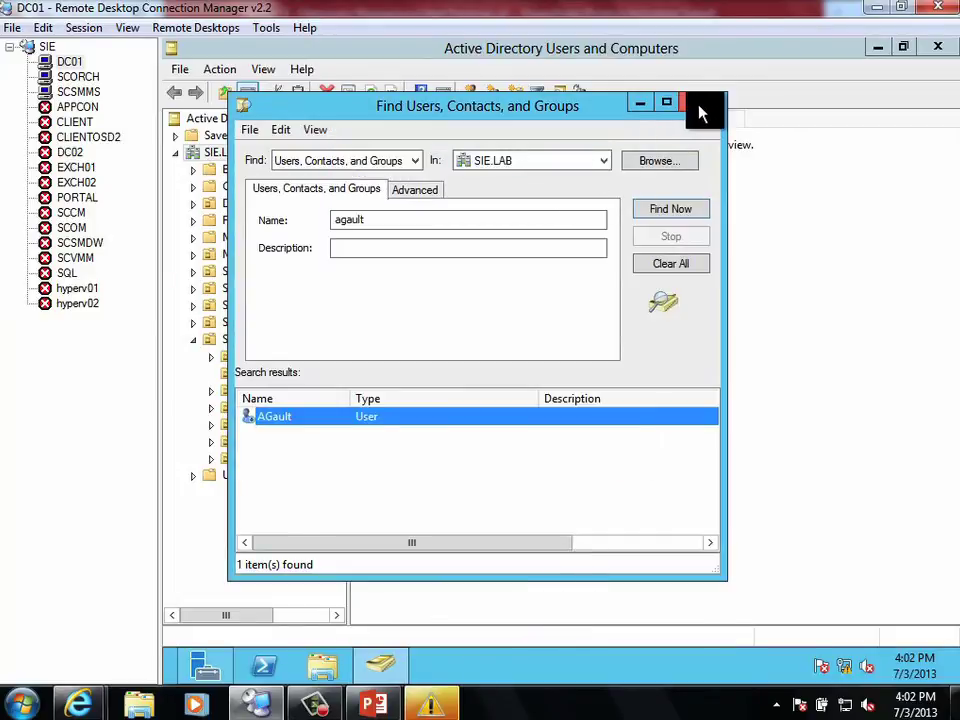
left_click(699, 104)
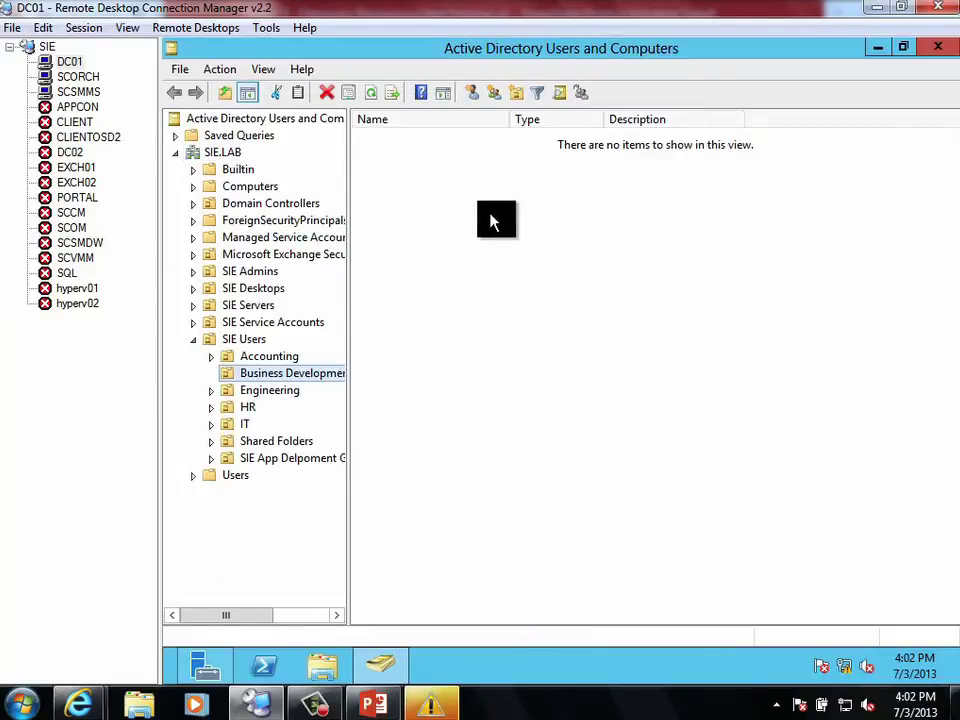
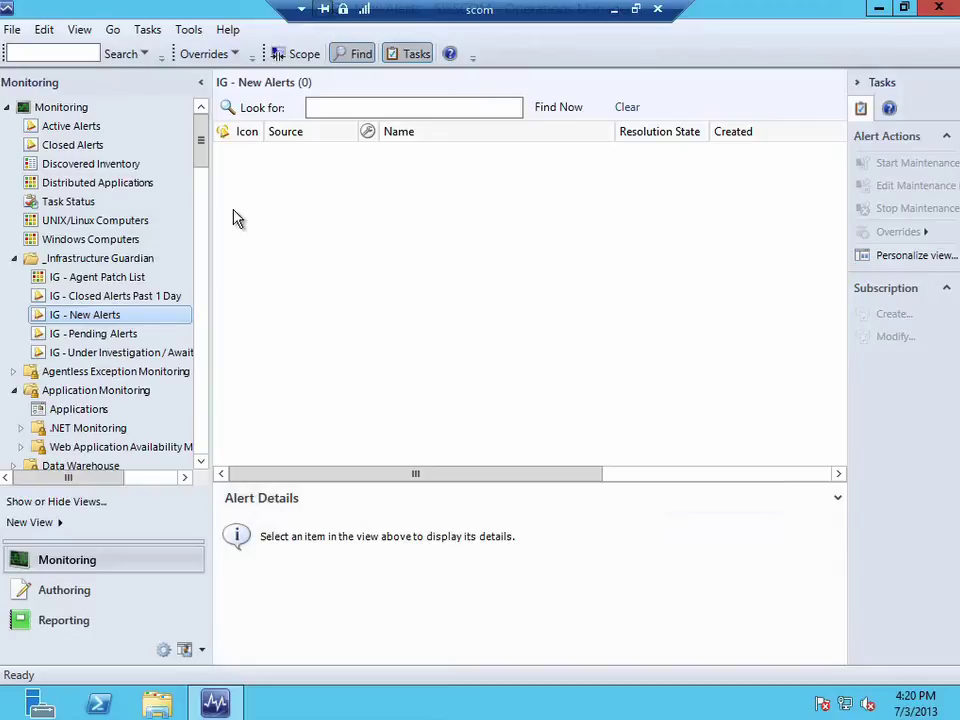
Step: Show the 92 alerts in IG - Closed Alerts Past 1 Day and the C: Logical disk transfer latency warning's details
left_click(112, 300)
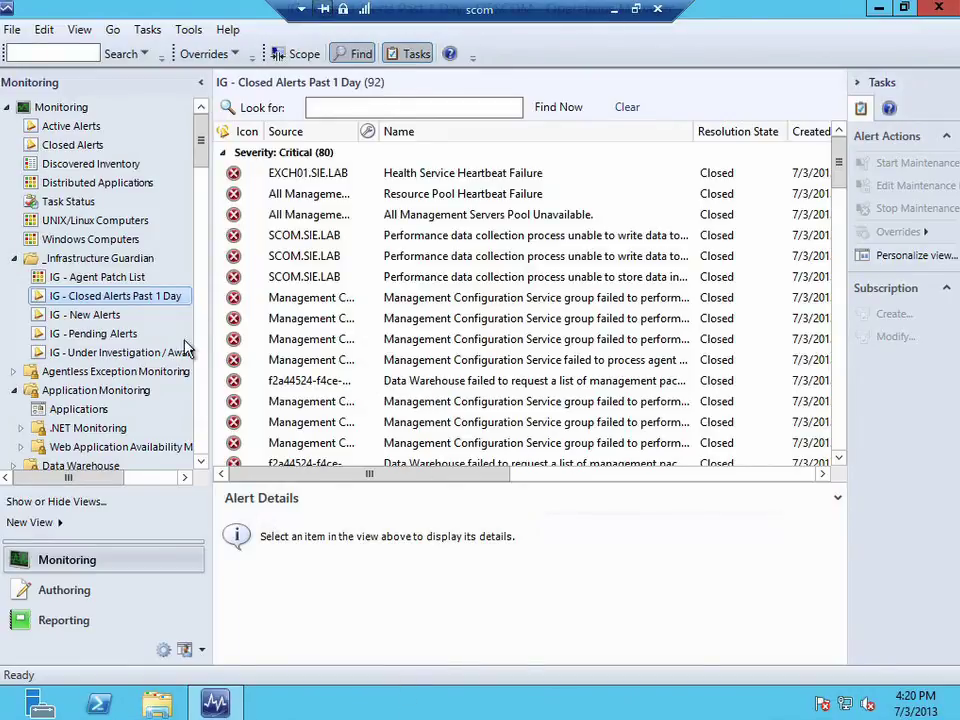
left_click(386, 362)
scroll(396, 390, "down", 5)
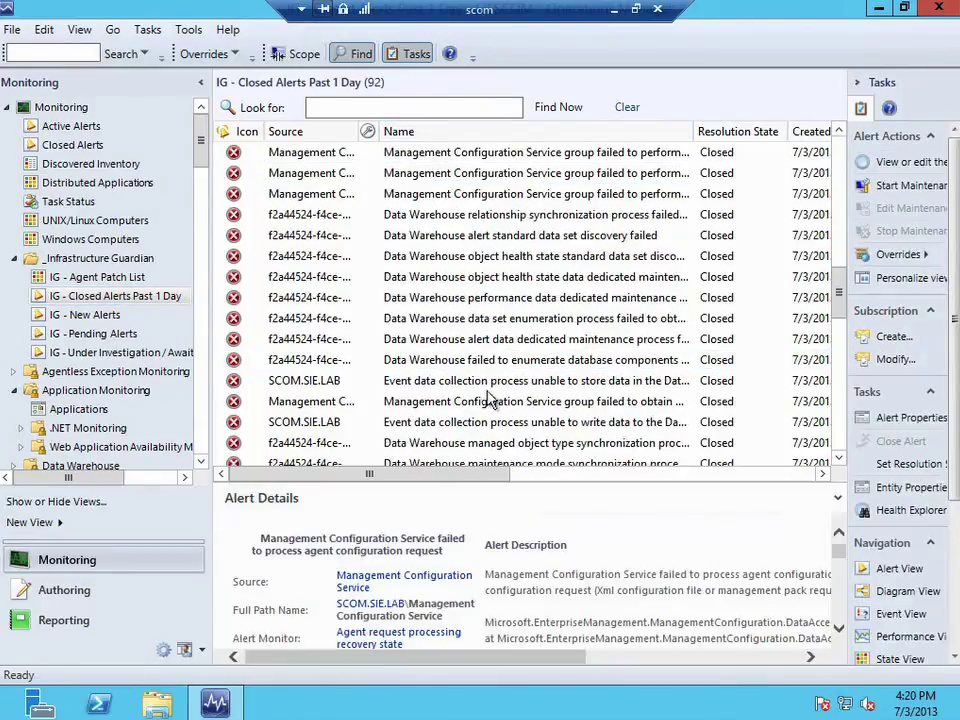
scroll(470, 390, "down", 5)
scroll(497, 388, "up", 1)
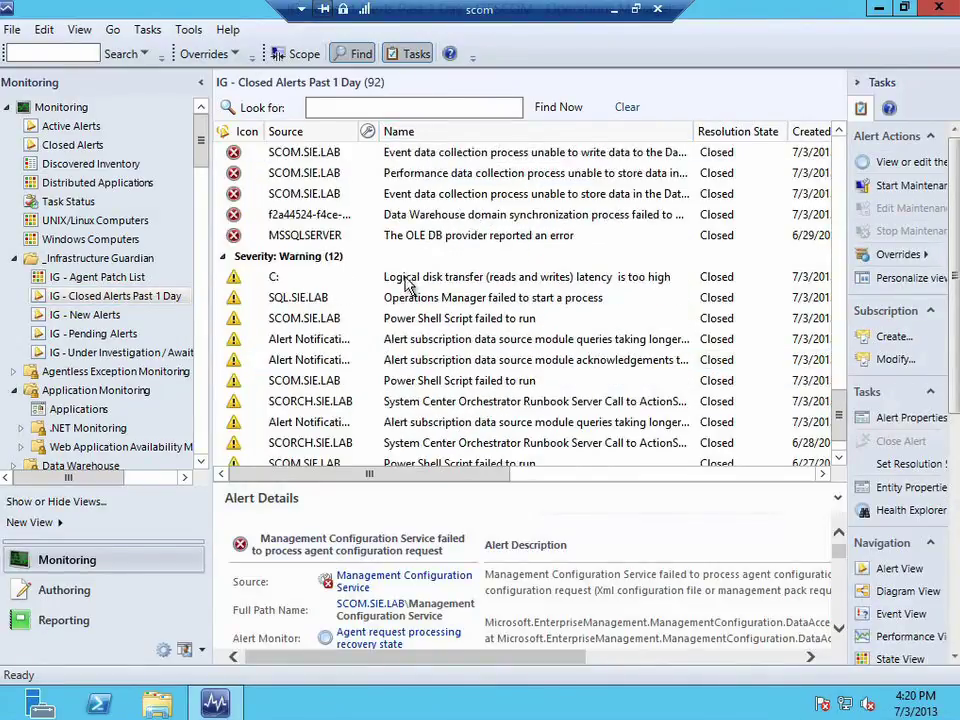
left_click(403, 280)
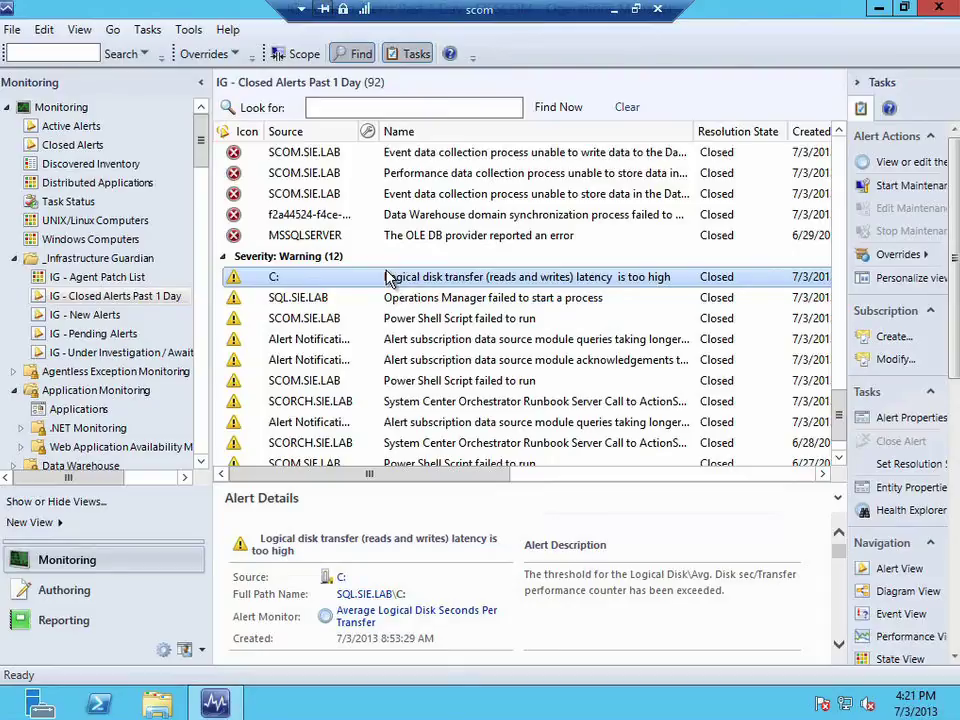
right_click(295, 280)
Step: Open the C: drive's Performance View and plot Current Disk Queue Length and % Idle Time
mouse_move(360, 281)
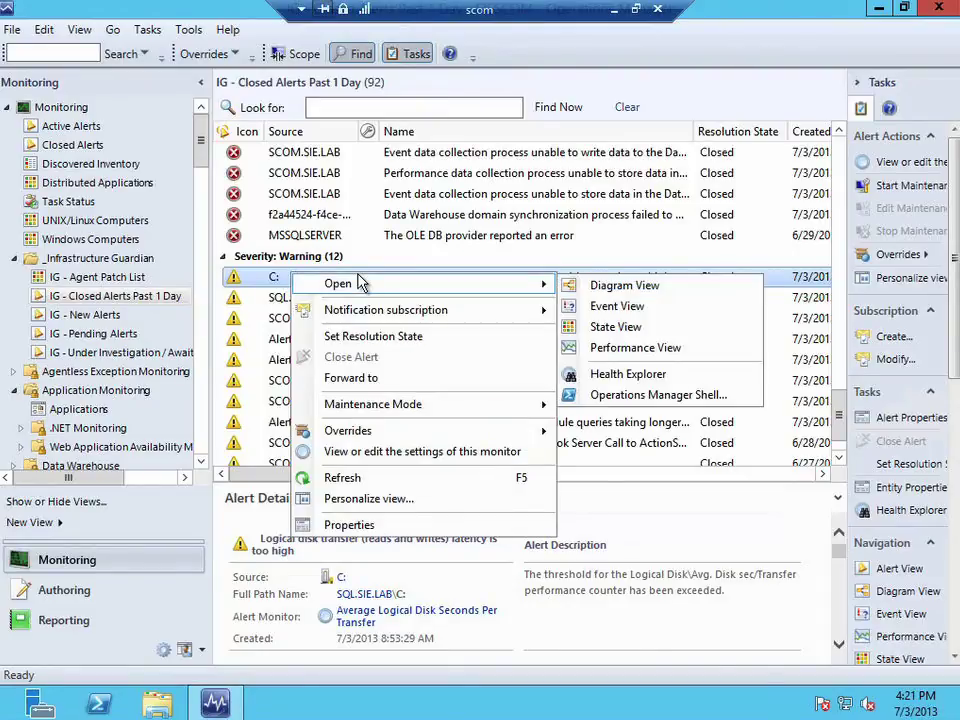
left_click(658, 350)
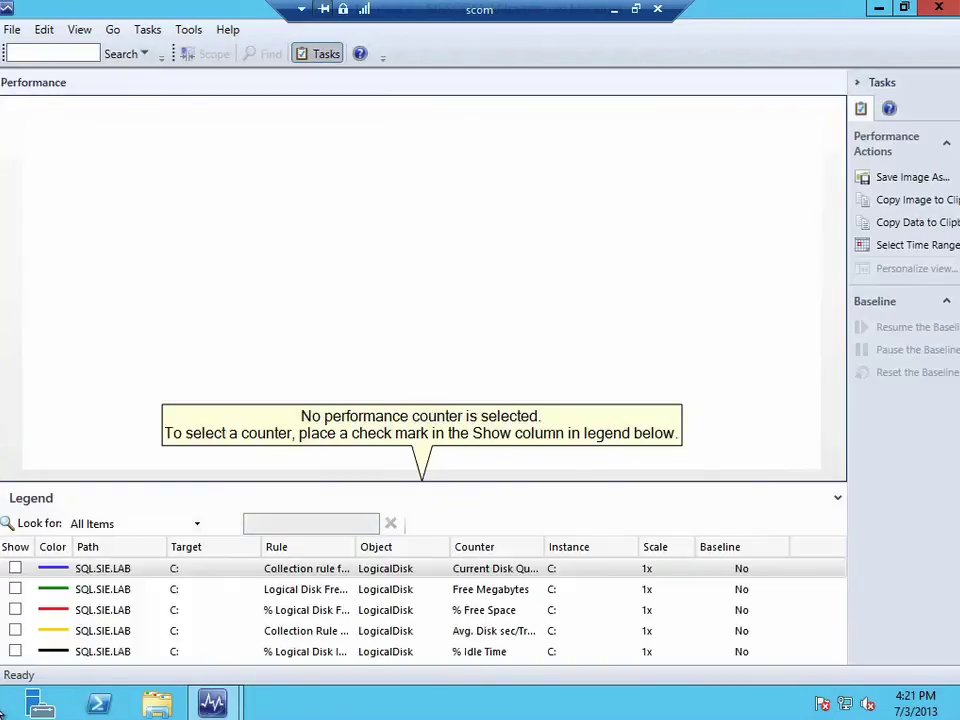
left_click(16, 570)
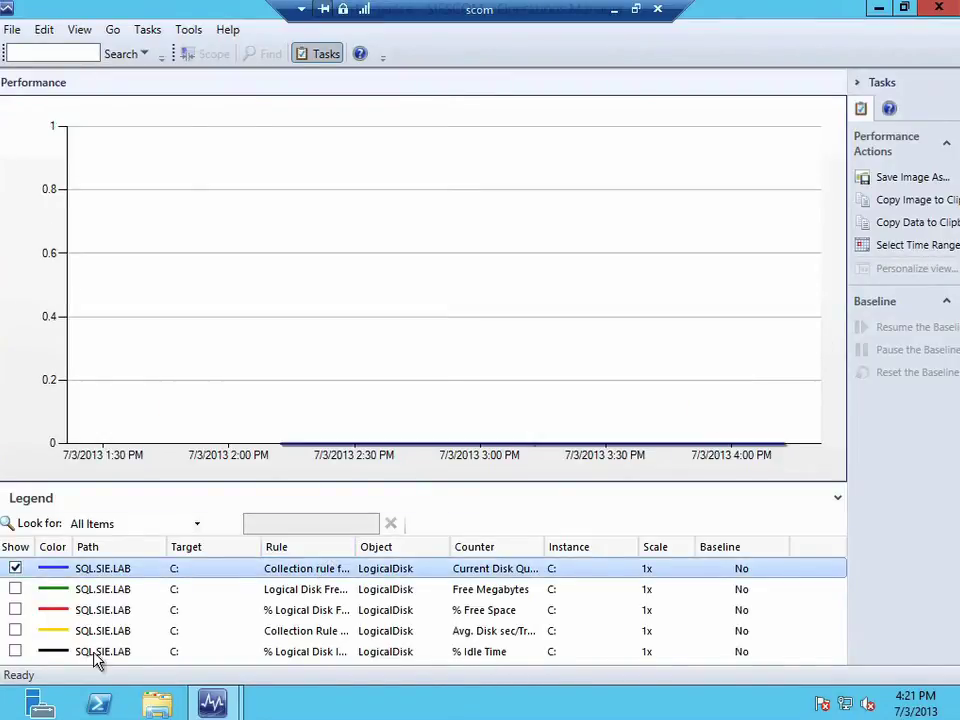
left_click(16, 651)
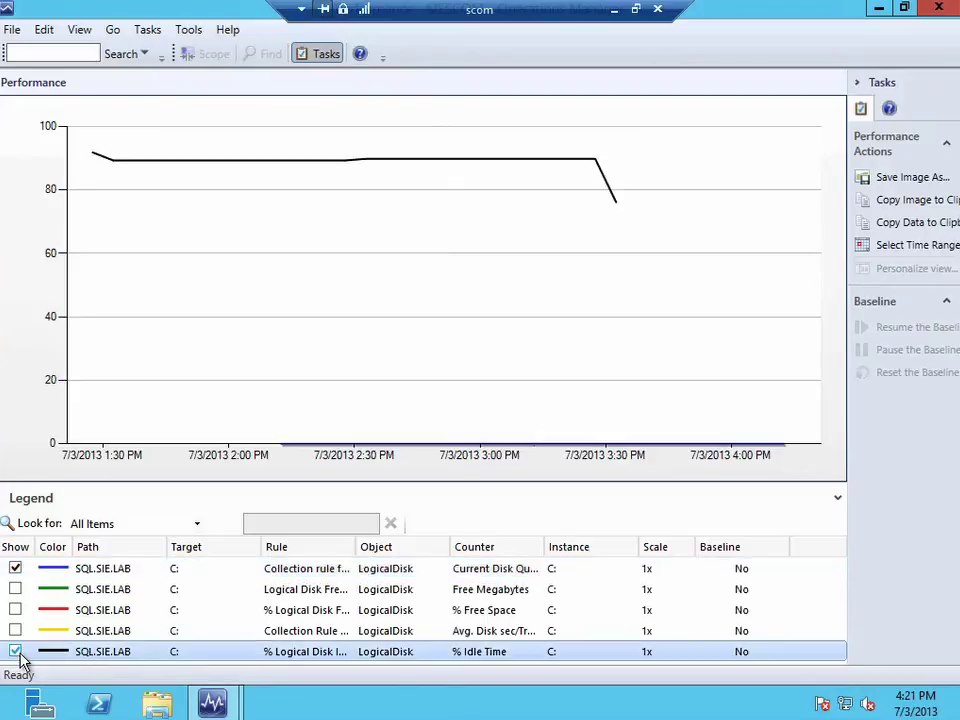
Step: Bring up the performance chart's time range settings from its context menu
right_click(547, 271)
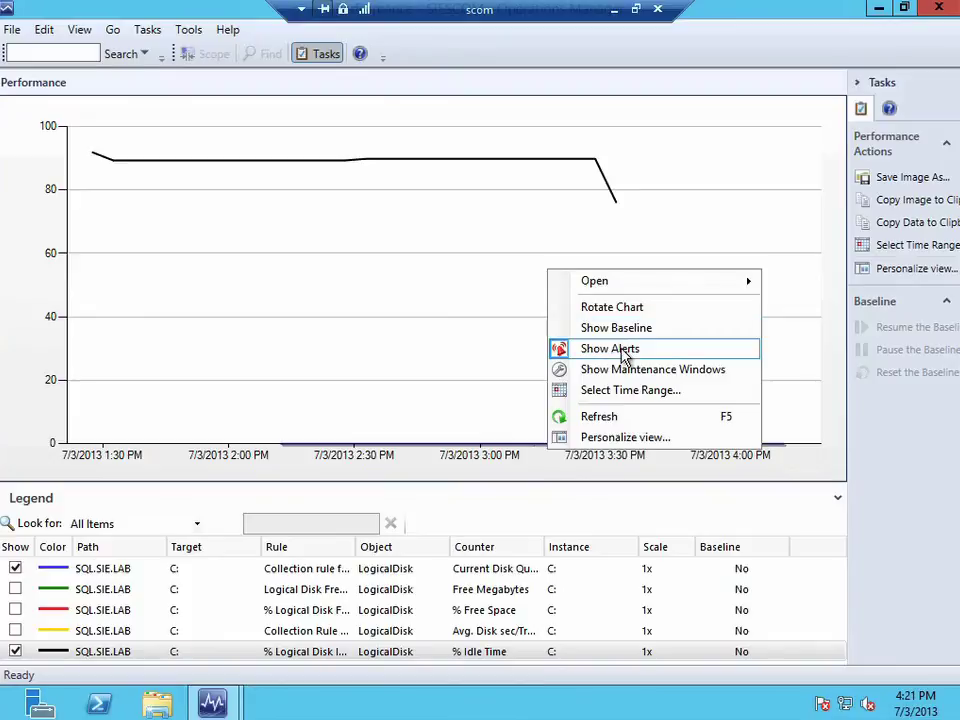
left_click(566, 352)
right_click(460, 271)
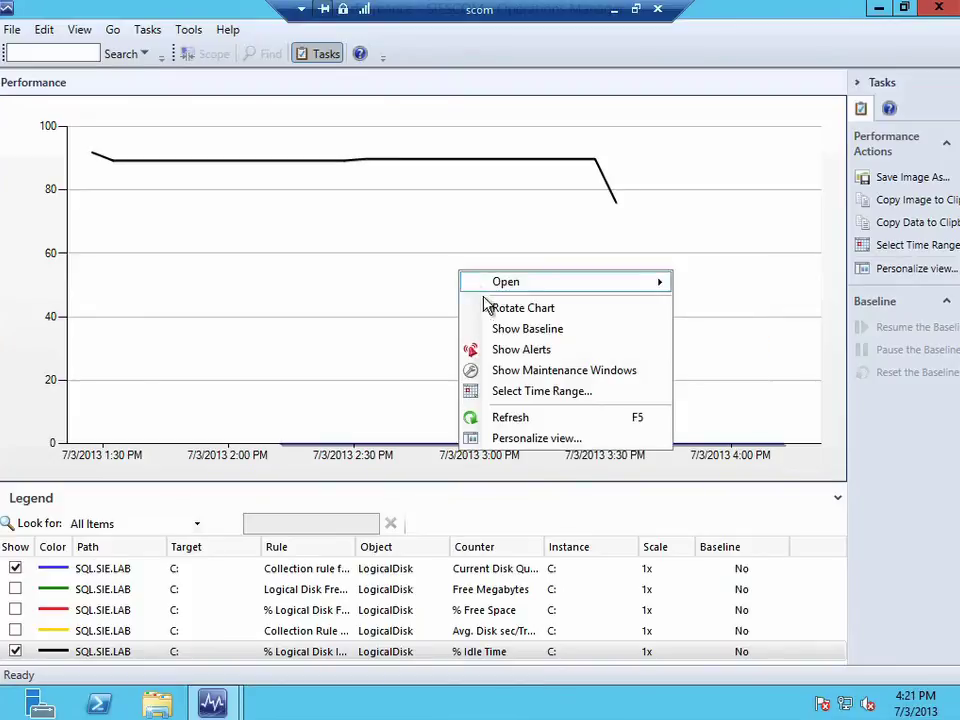
left_click(890, 248)
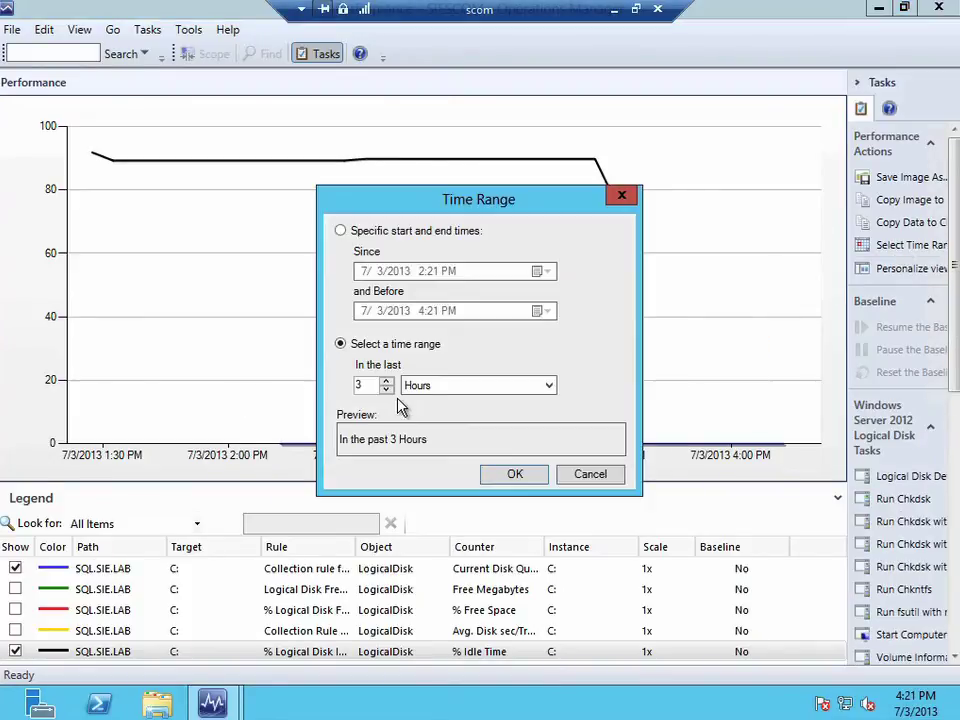
Step: Set the chart's time range to the last 3 days, then close the Performance View window
left_click(546, 386)
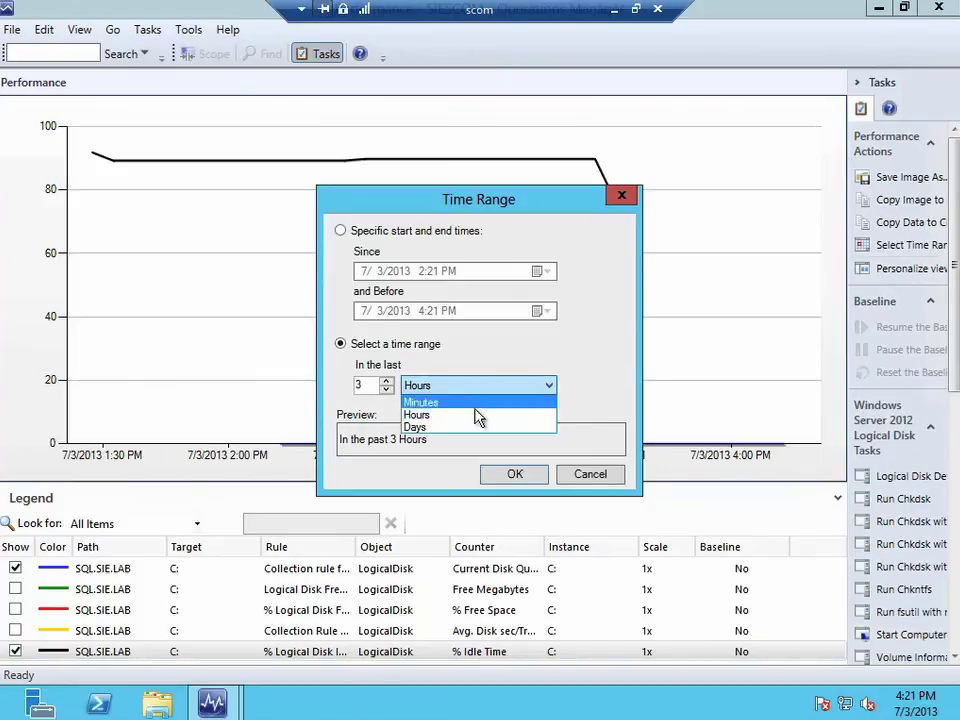
left_click(448, 428)
left_click(509, 481)
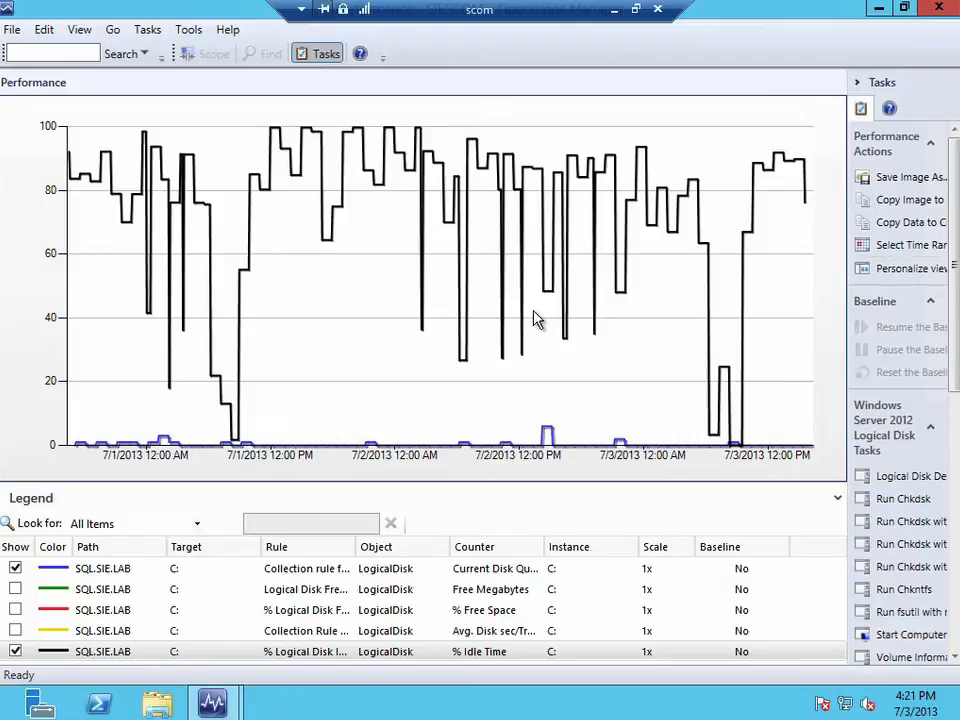
left_click(944, 10)
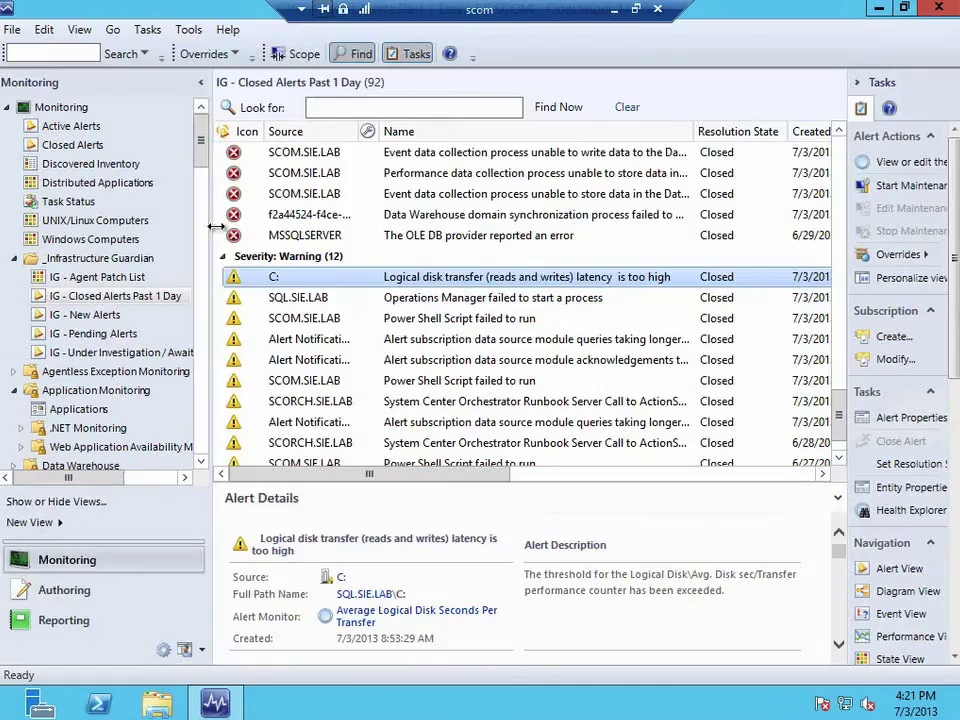
Step: List the Distributed Applications and open a Diagram View for Active Directory Topology Root
left_click(130, 186)
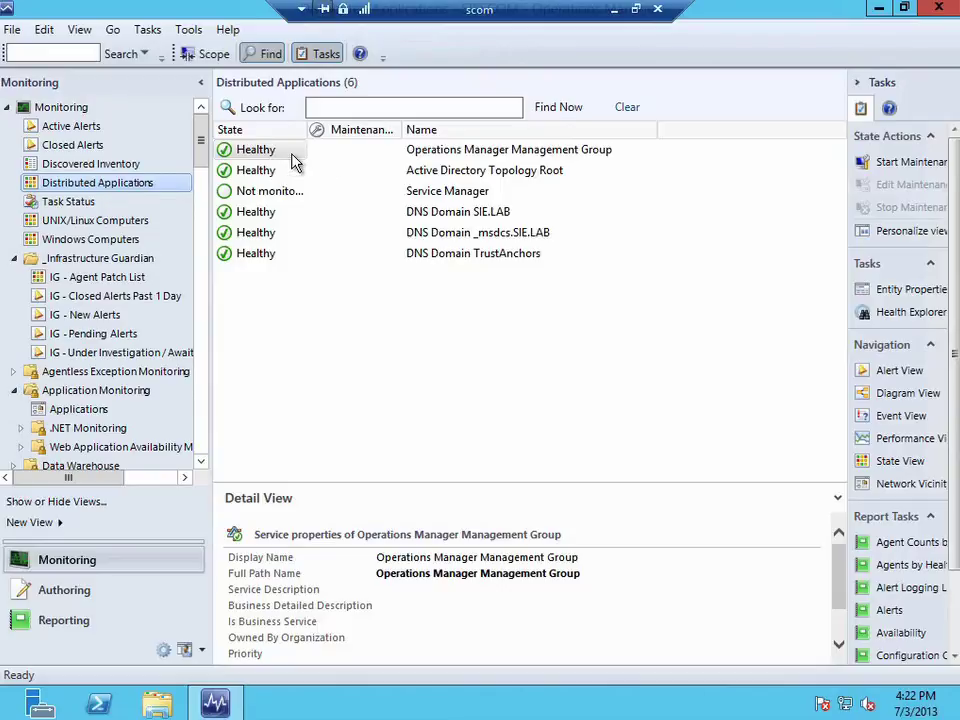
right_click(266, 172)
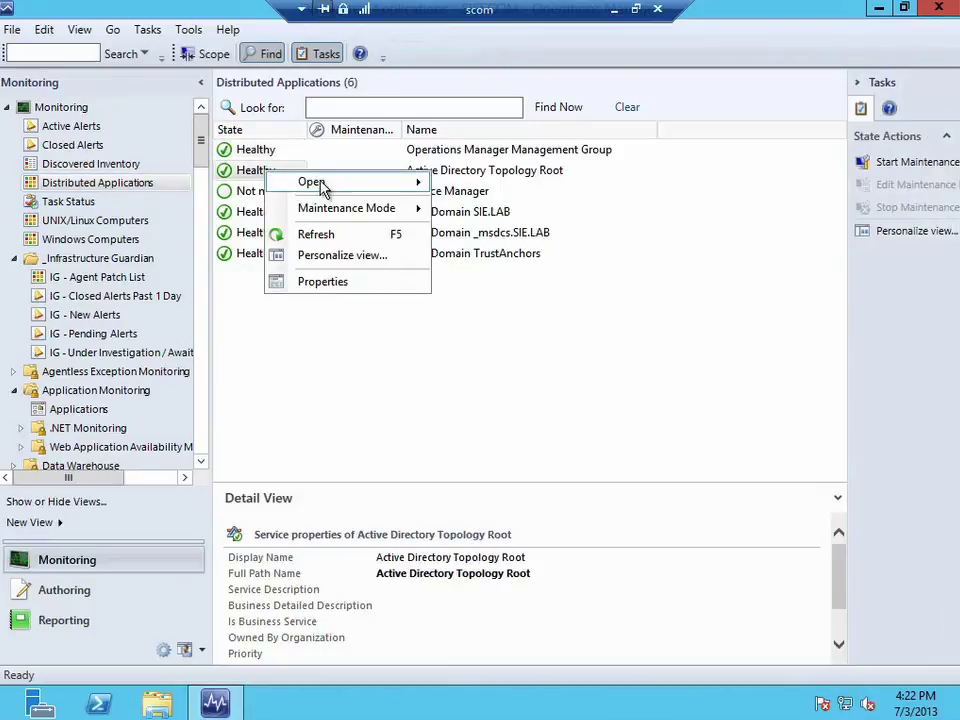
mouse_move(320, 183)
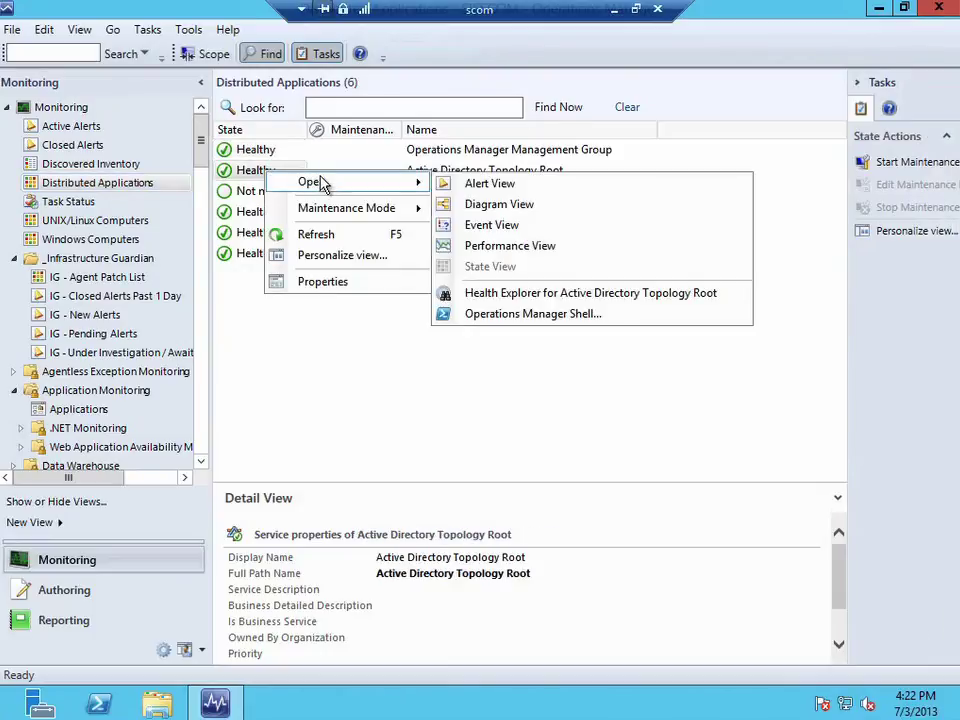
left_click(525, 206)
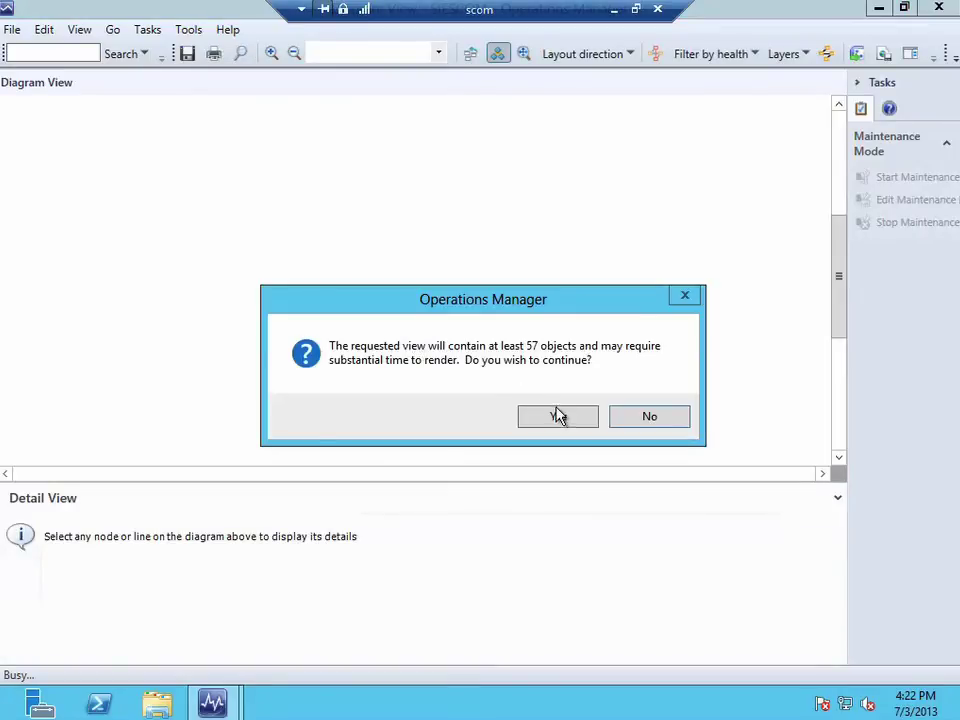
Step: Load the topology diagram and expand sie.lab and Default-First-Site-Name to reveal DC01 and DC02
left_click(558, 416)
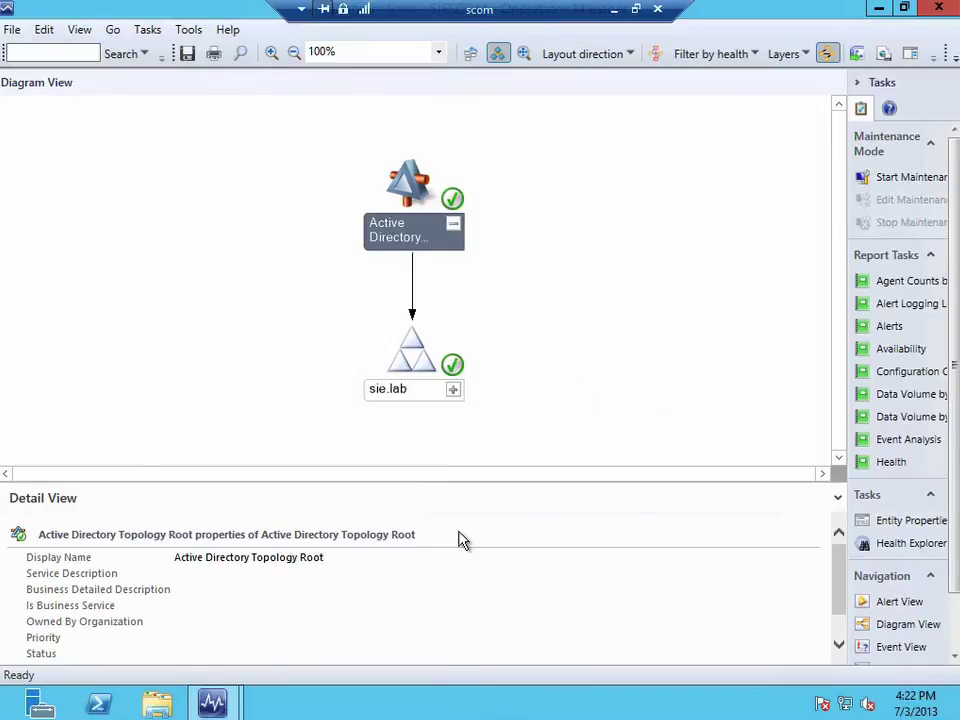
left_click(454, 390)
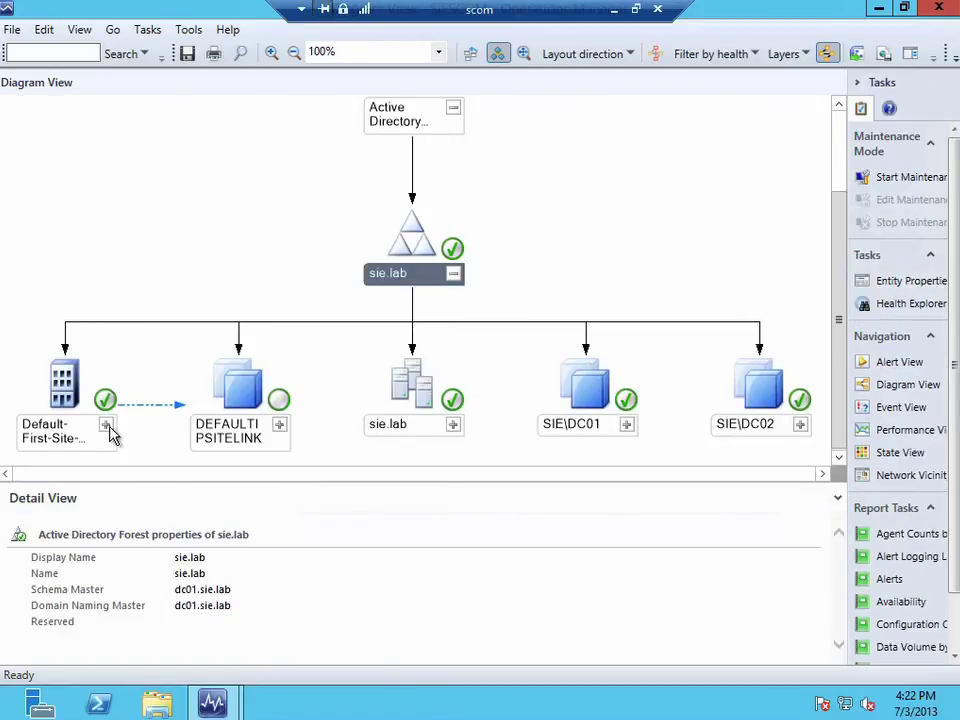
left_click(106, 425)
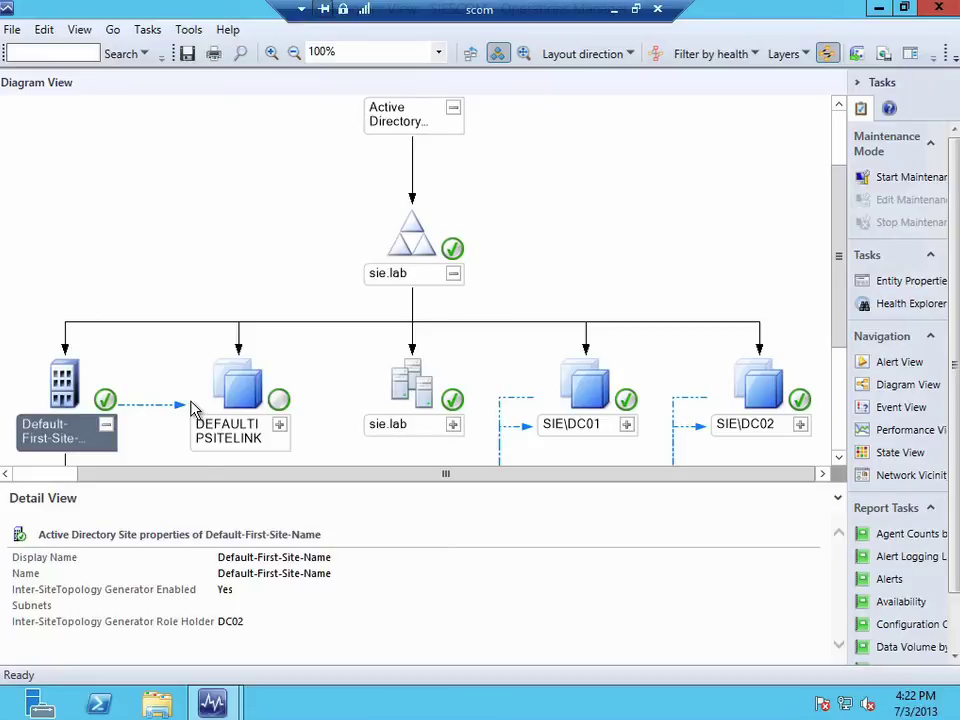
mouse_move(194, 410)
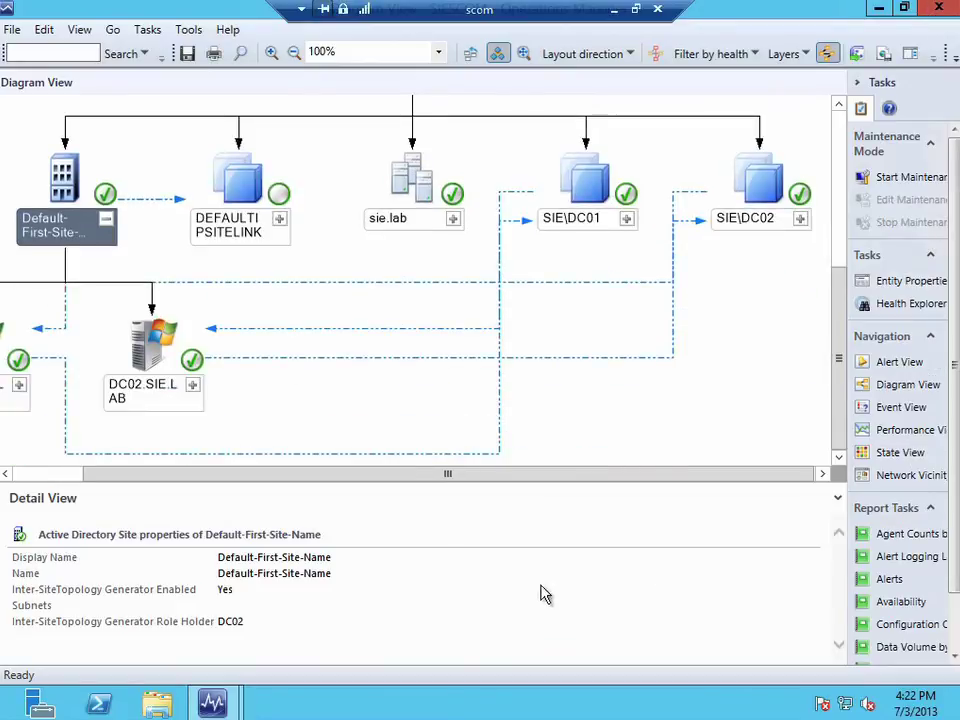
left_click_drag(452, 476, 240, 499)
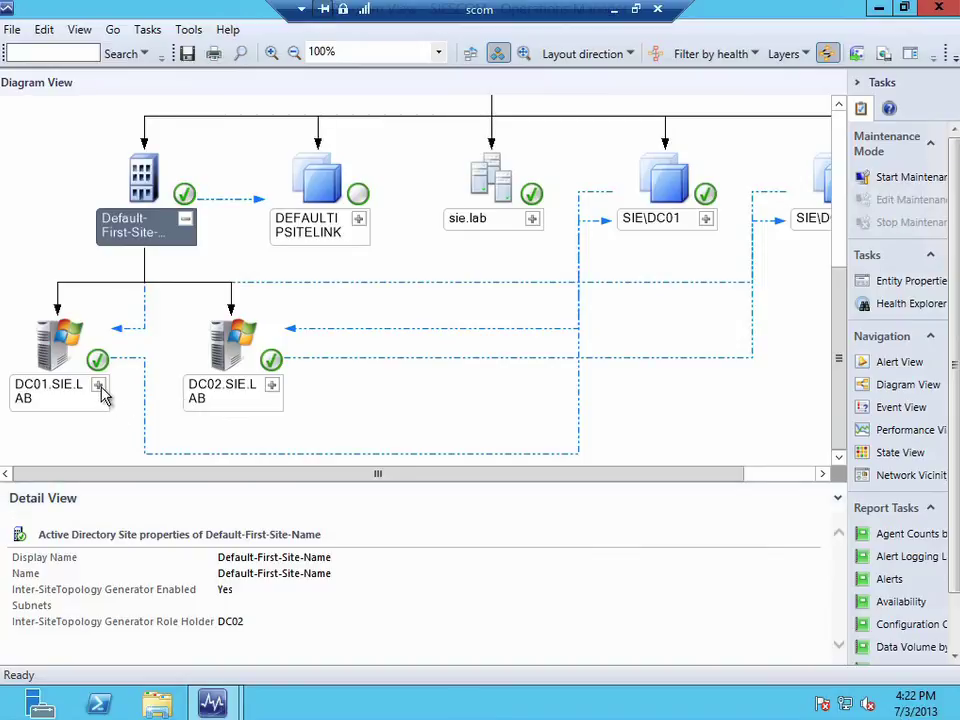
left_click(146, 407)
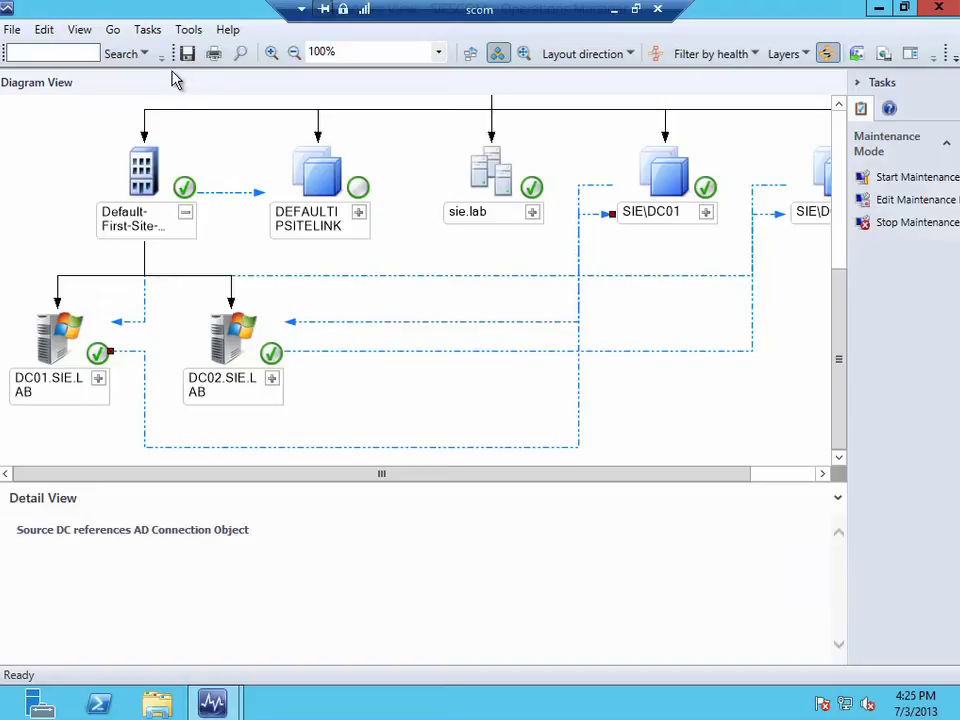
left_click(939, 7)
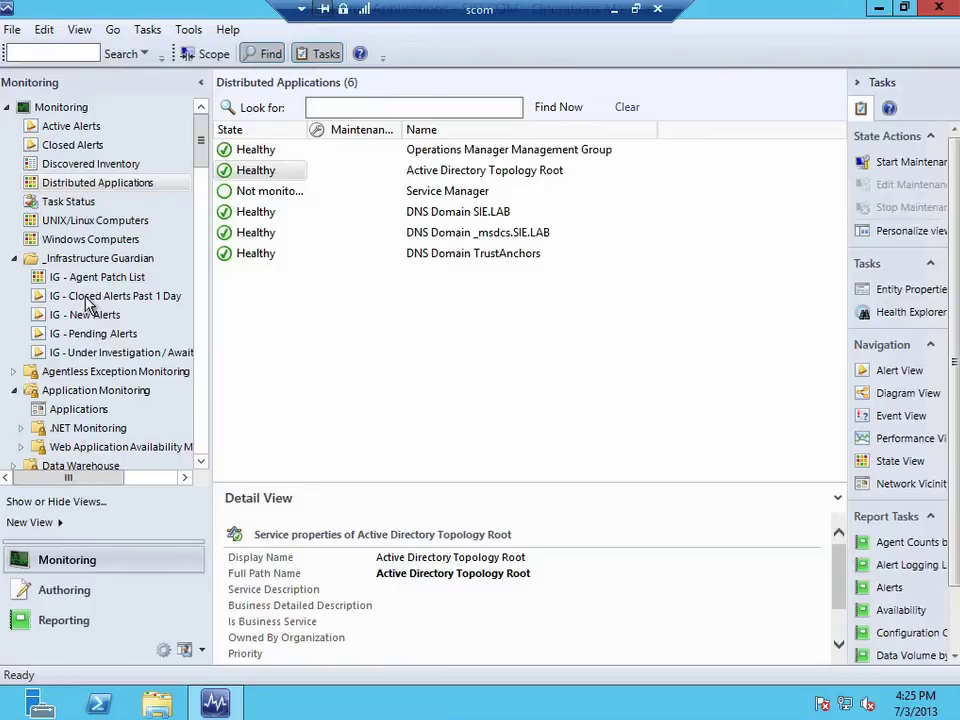
left_click(88, 305)
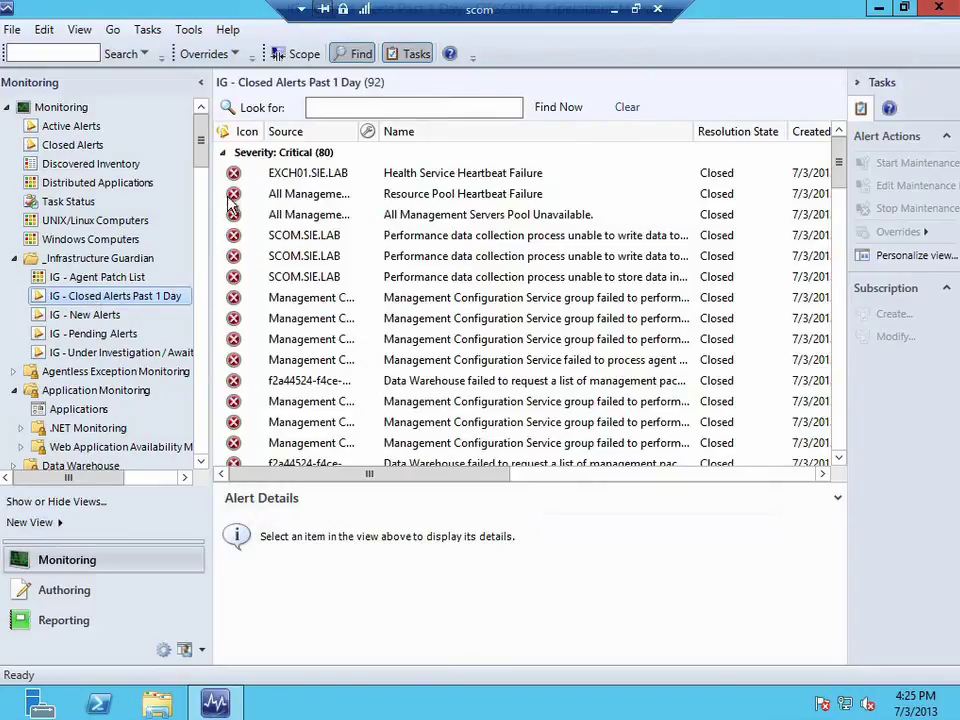
left_click_drag(203, 160, 181, 453)
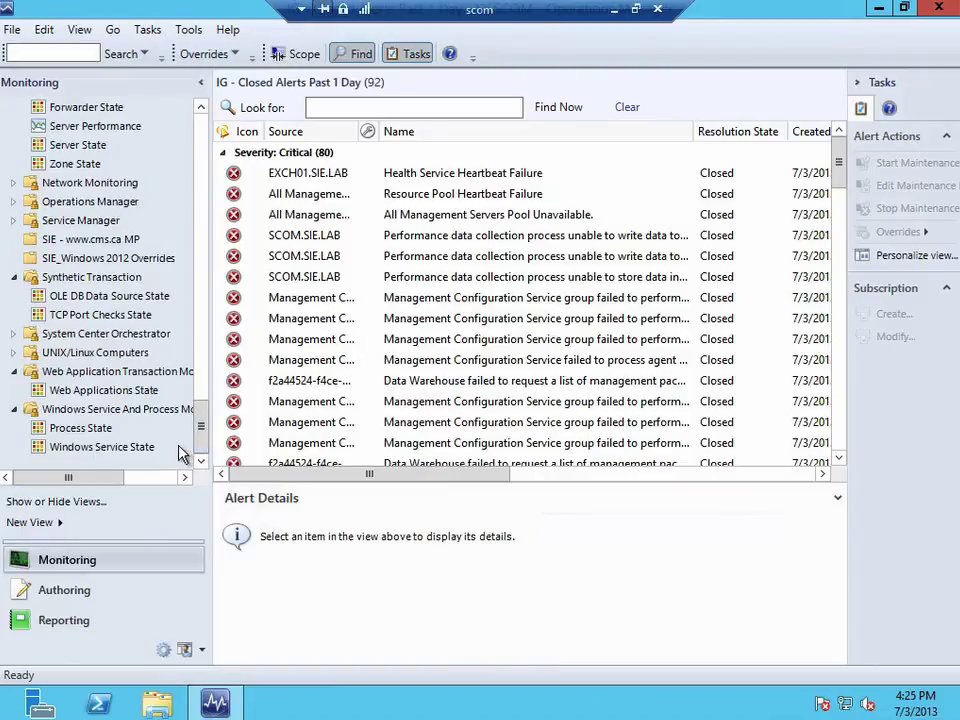
left_click(111, 390)
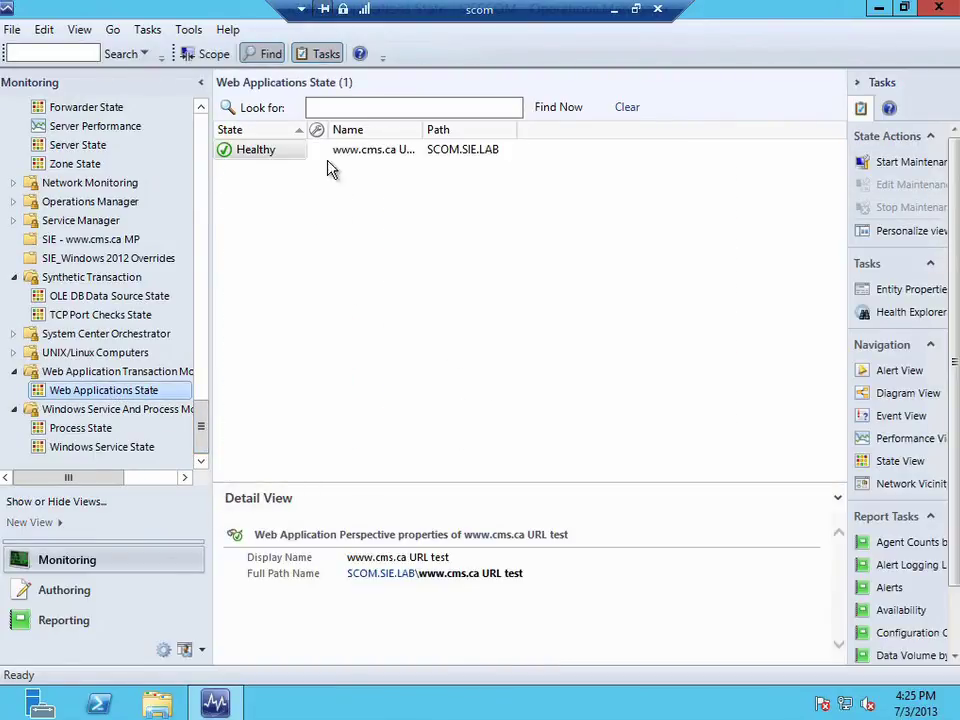
left_click(252, 162)
right_click(252, 160)
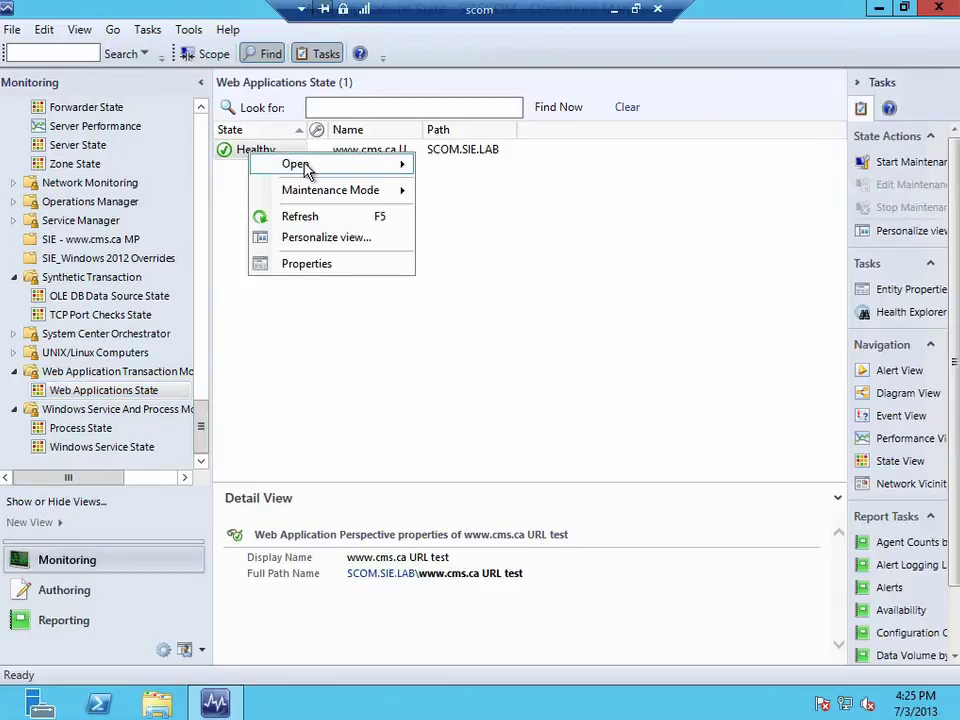
mouse_move(306, 166)
left_click(520, 228)
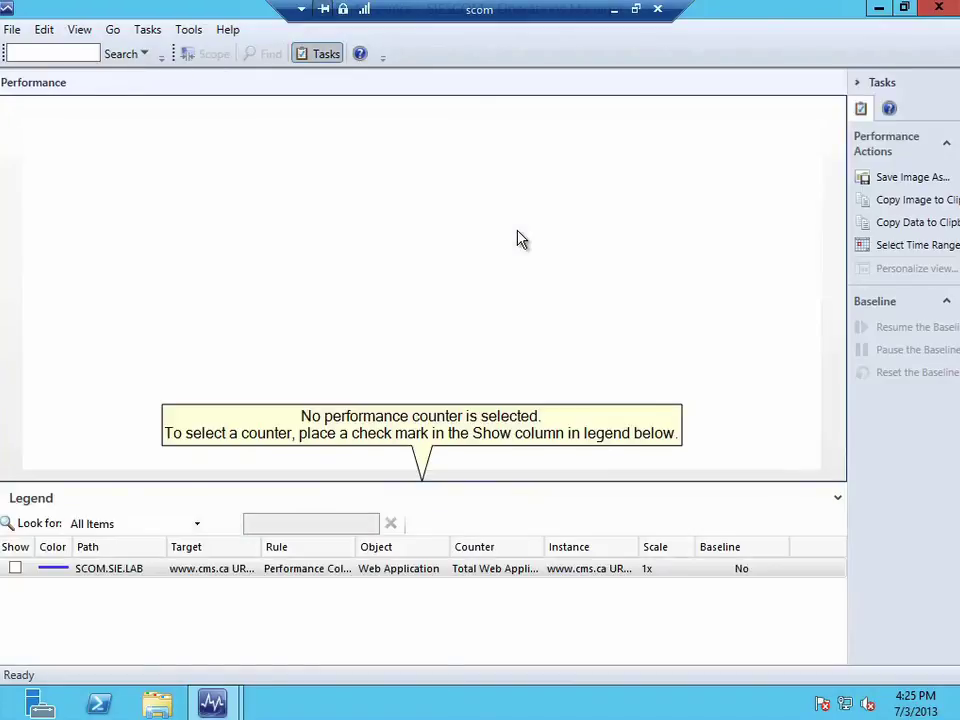
left_click(15, 570)
left_click(15, 570)
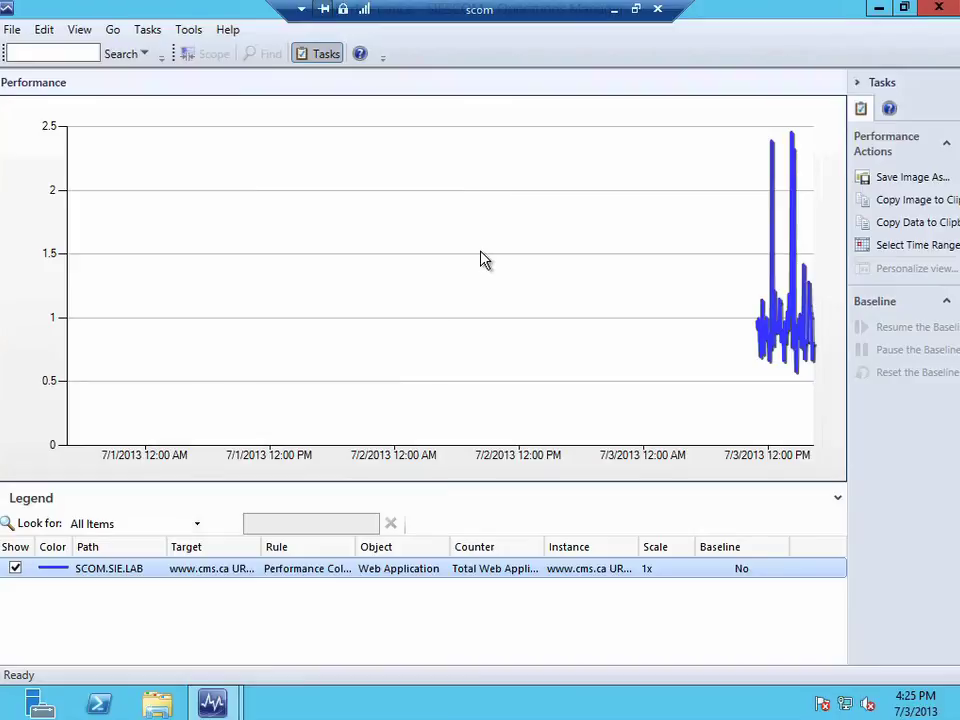
right_click(481, 255)
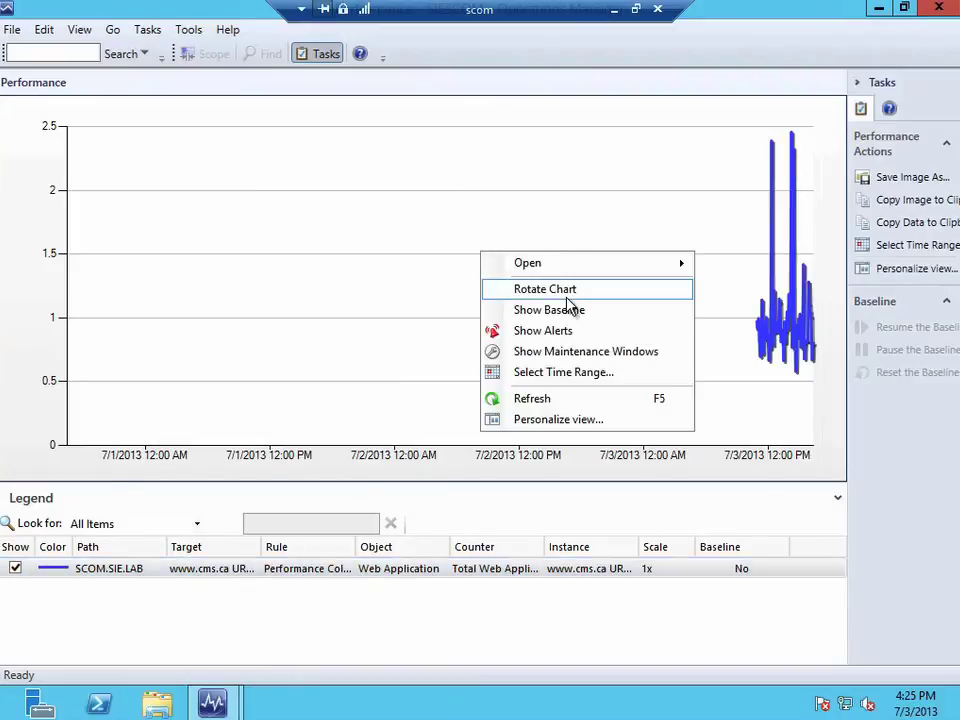
left_click(574, 332)
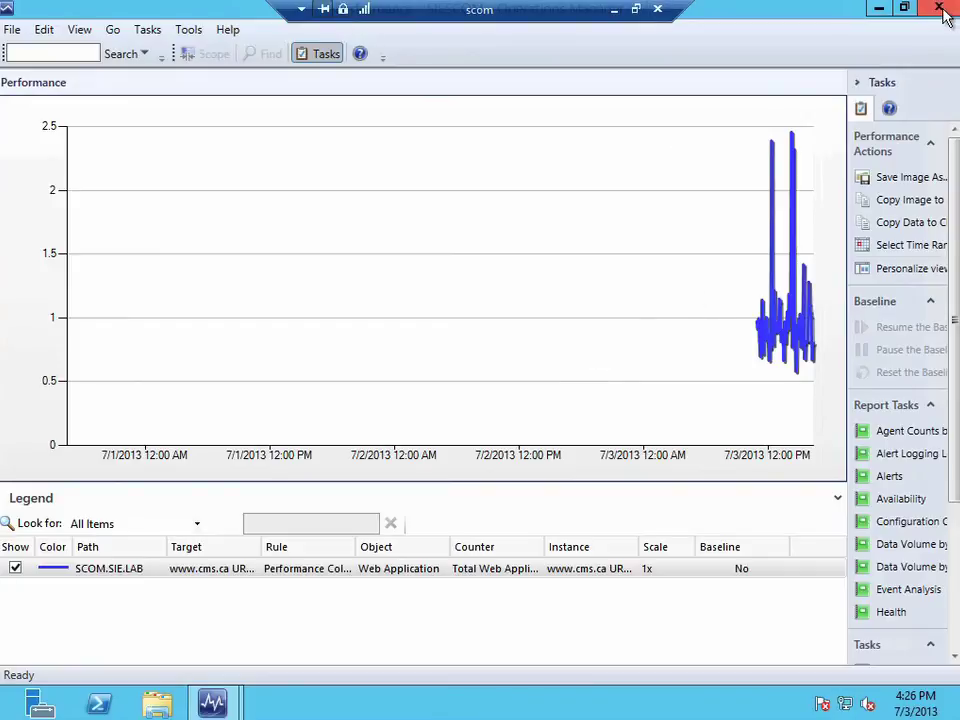
key("alt+F4")
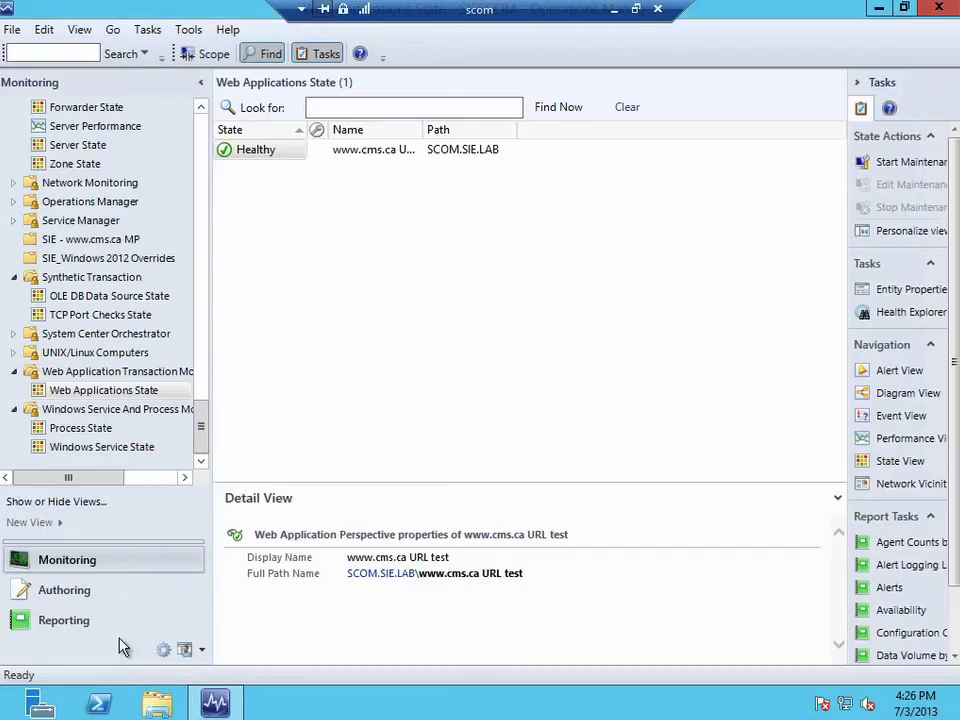
Step: Switch to Administration and list the 122 installed management packs
left_click(165, 651)
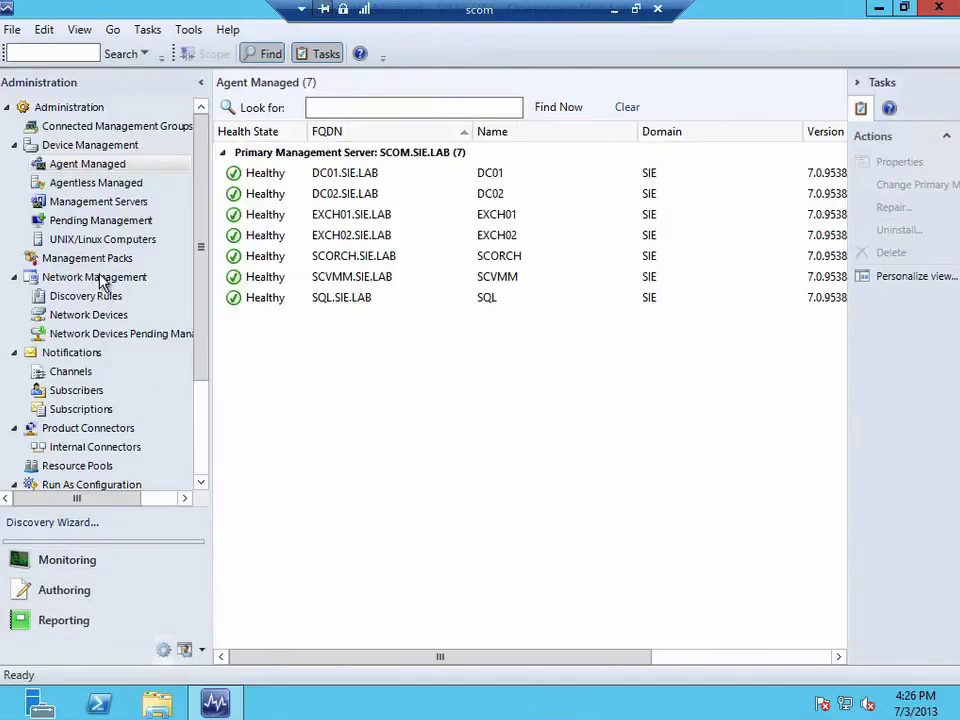
left_click(99, 261)
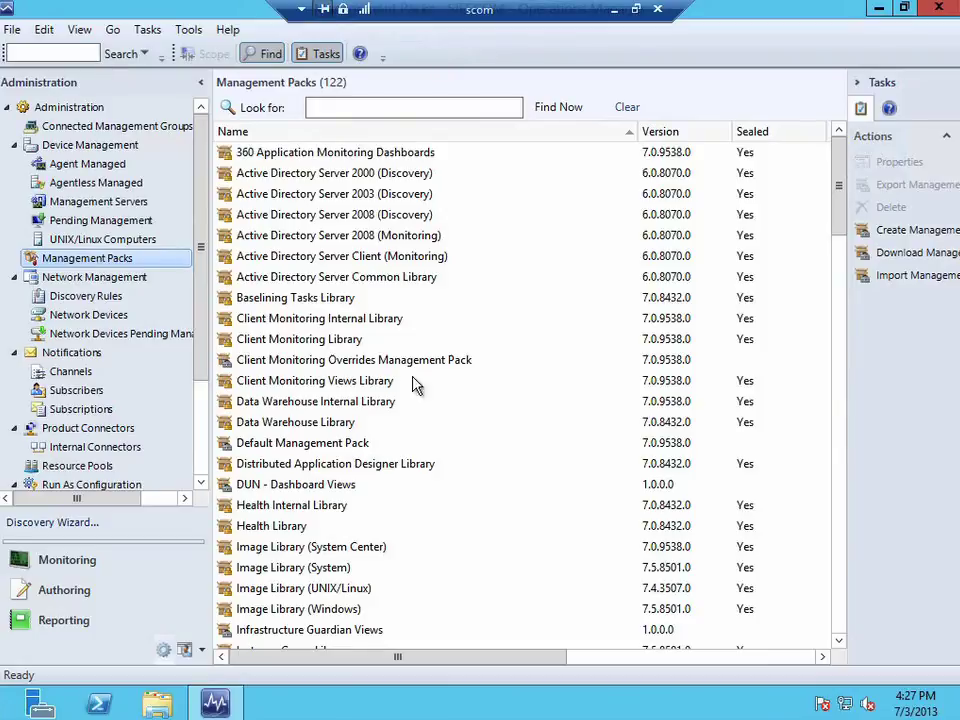
left_click(420, 548)
scroll(420, 548, "down", 2)
scroll(420, 548, "down", 4)
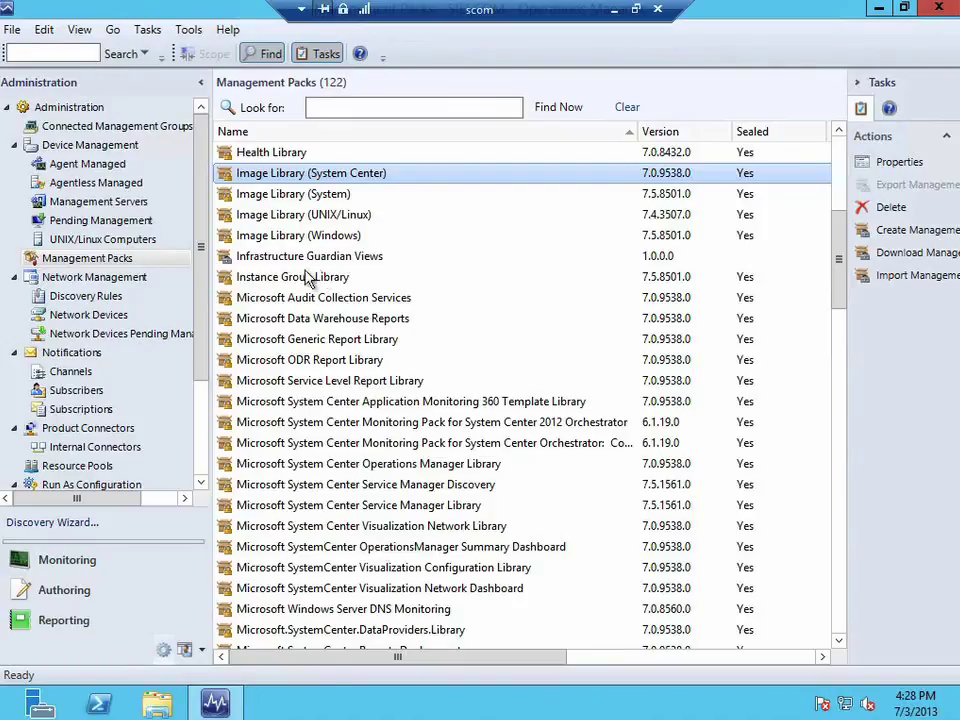
left_click(57, 626)
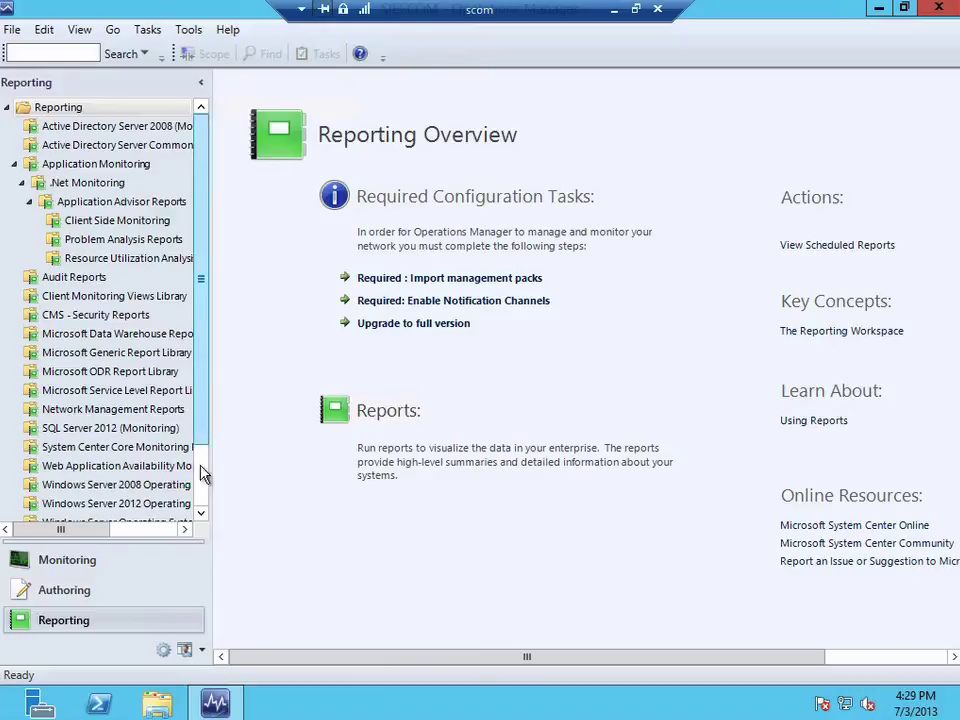
Step: Browse the report tree to CMS - Security Reports and select CMS_Security_User_Accounts_Created
scroll(199, 482, "down", 2)
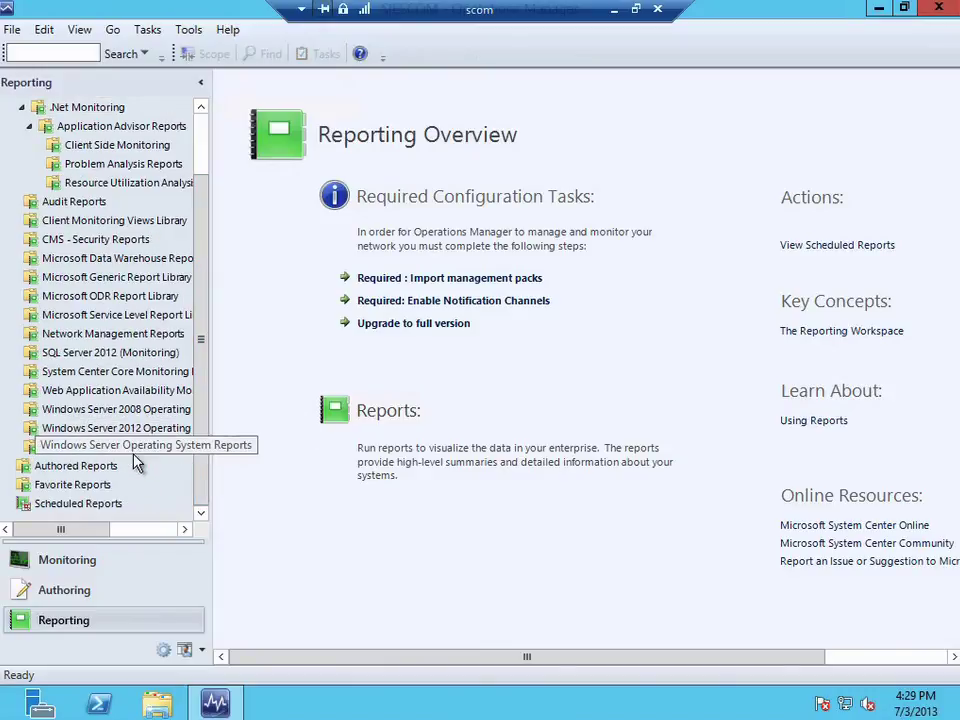
left_click(134, 450)
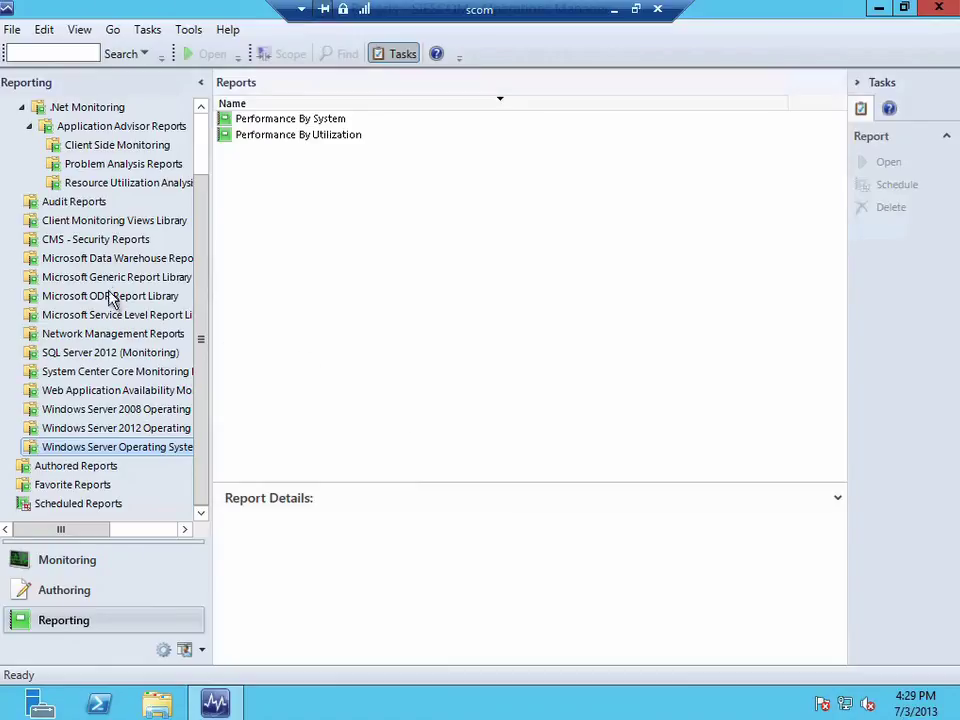
left_click(100, 240)
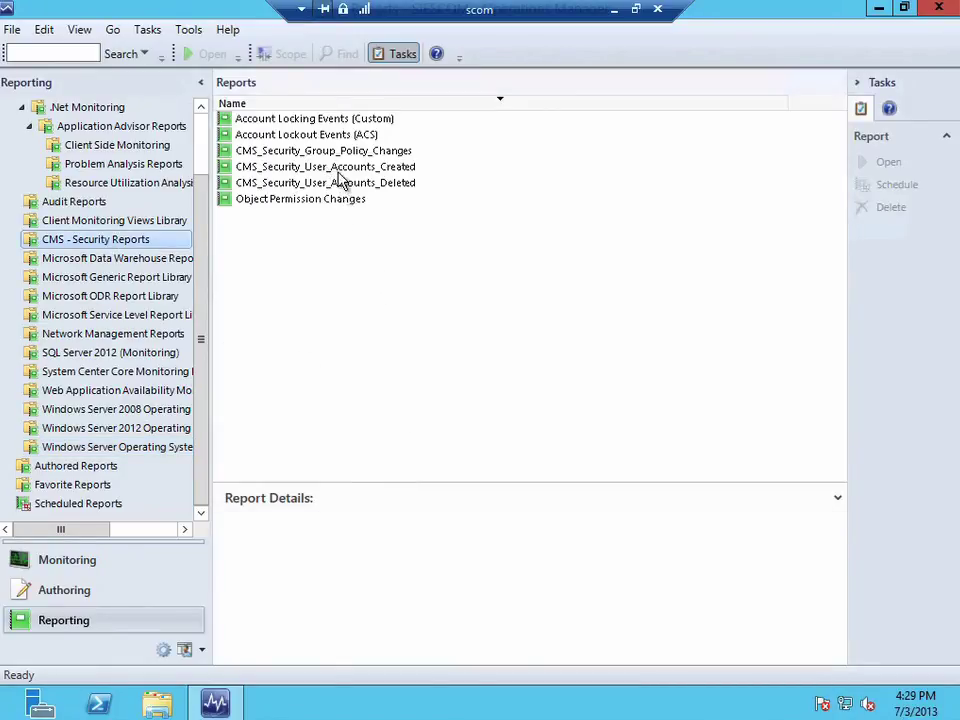
left_click(338, 172)
double_click(338, 172)
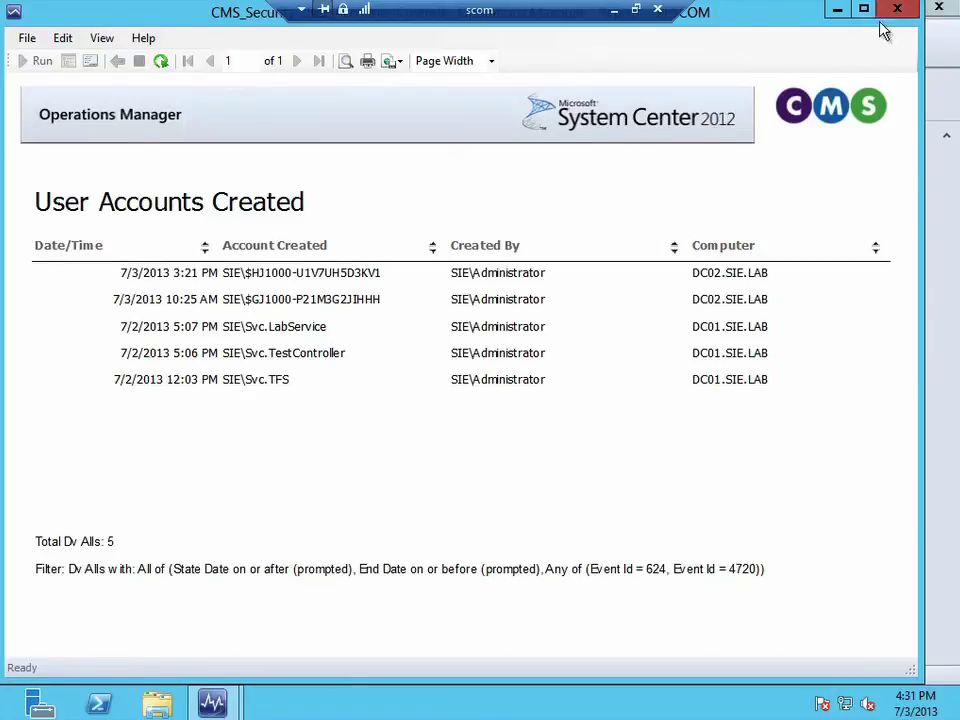
left_click(897, 9)
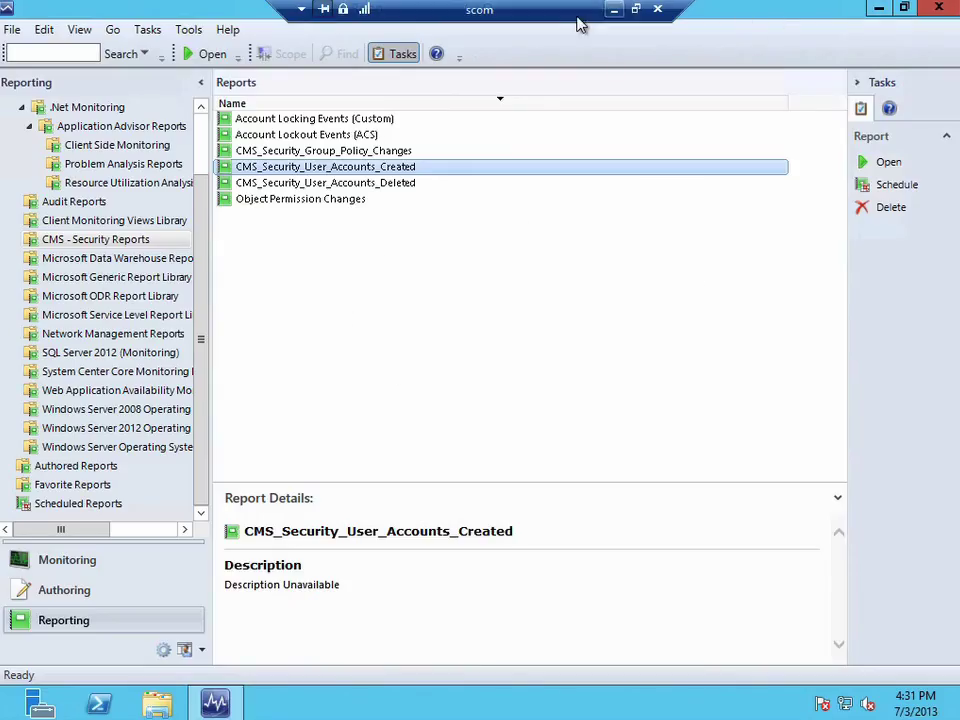
Step: Minimize the remote session, dismiss the counterfeit-software warning, and launch Operations Console on termserv
left_click(615, 9)
left_click(591, 405)
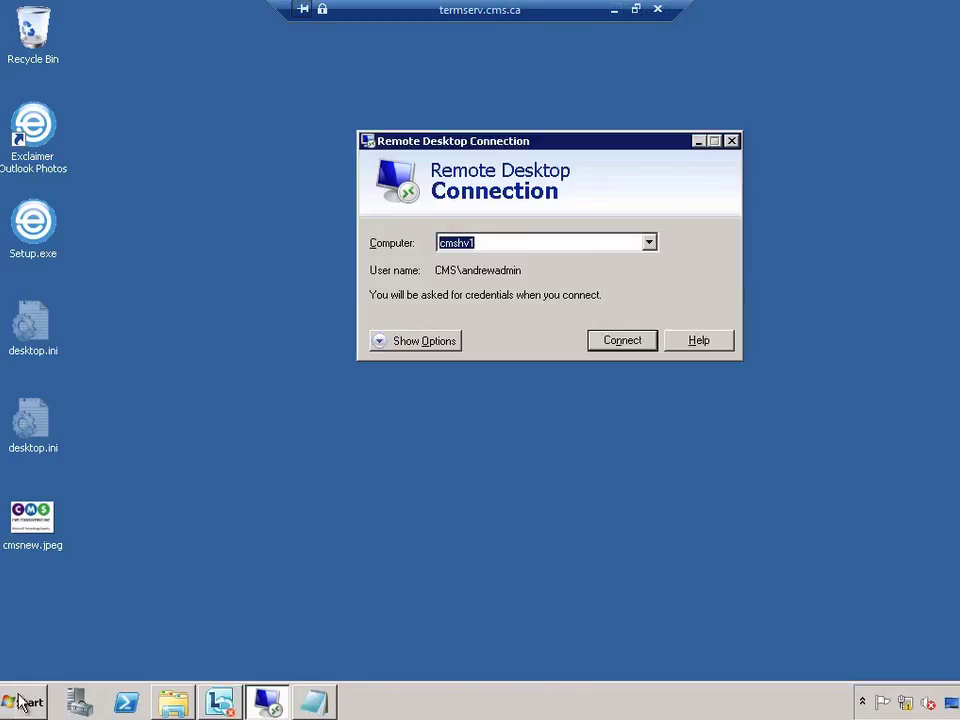
left_click(22, 703)
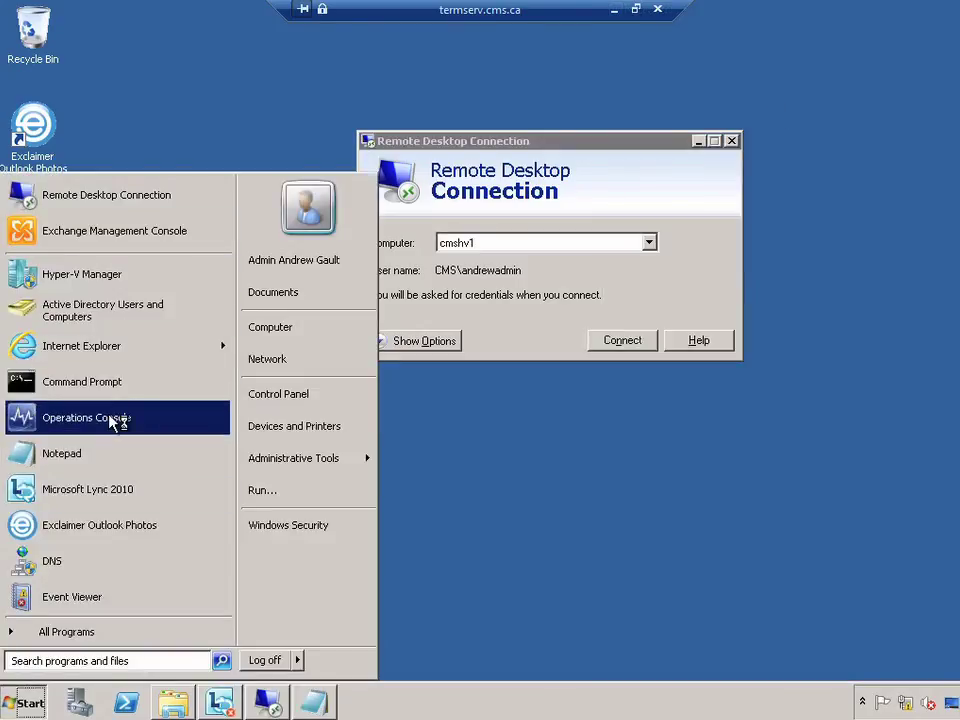
left_click(114, 419)
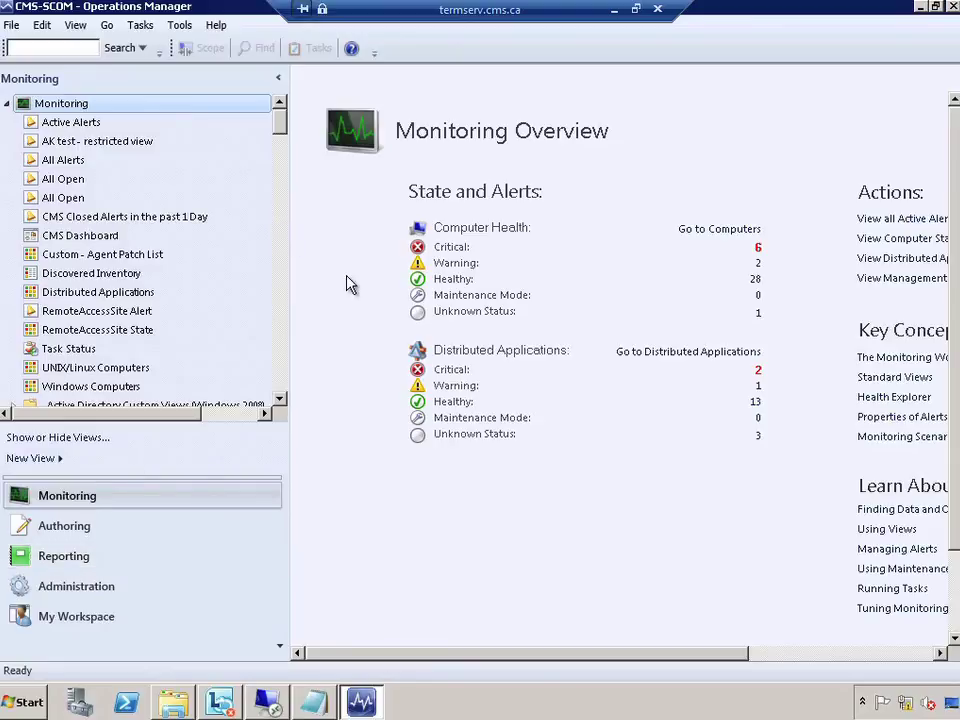
Step: From Network Monitoring > Network Devices, open the Network Node Dashboard for device 10.10.1.55
left_click_drag(281, 213, 280, 350)
left_click(97, 372)
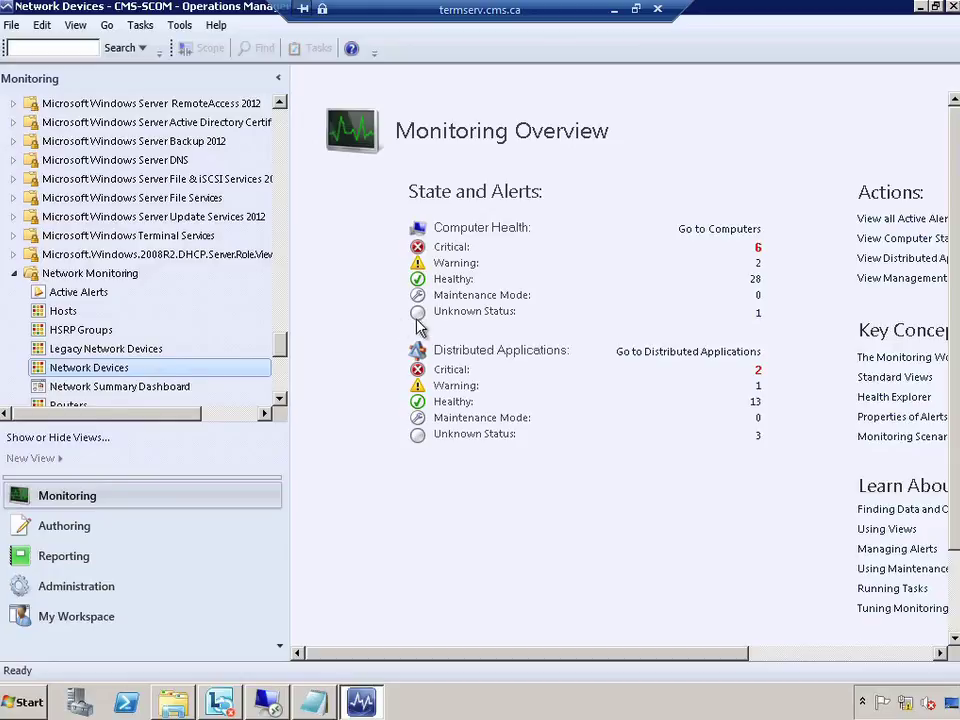
left_click(175, 375)
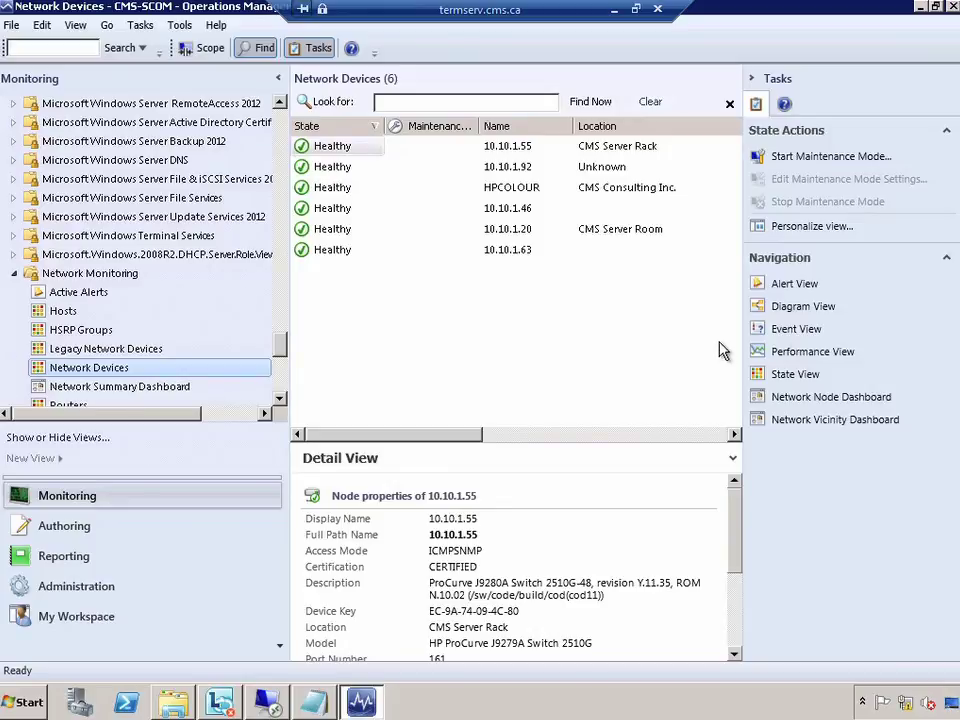
left_click(875, 406)
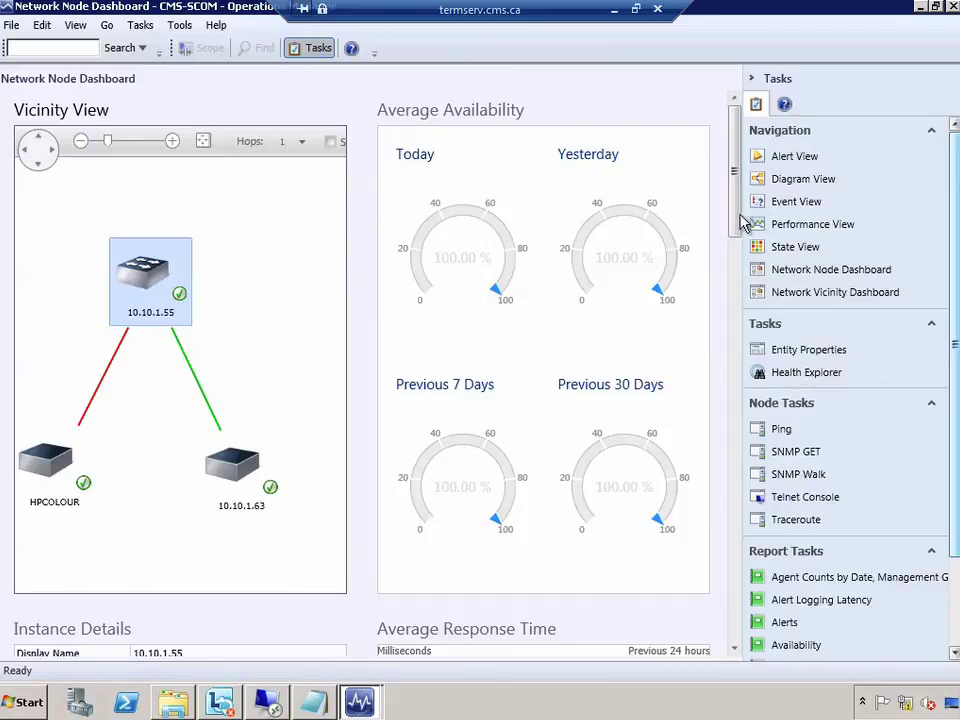
mouse_move(737, 216)
left_mouse_down()
mouse_move(745, 298)
mouse_move(733, 478)
left_mouse_up()
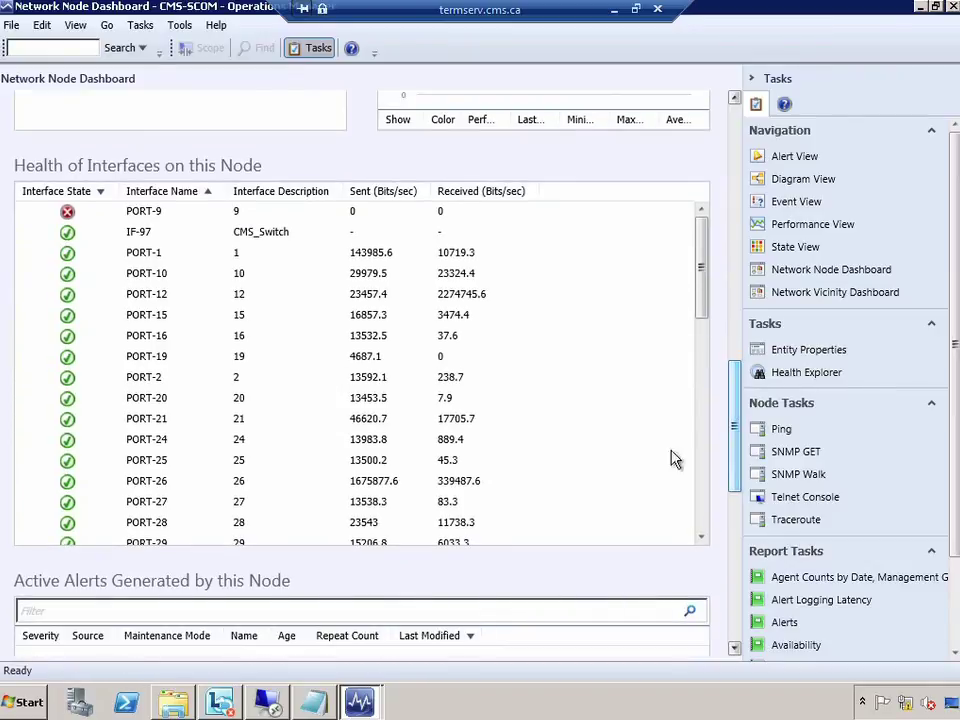
left_click_drag(703, 292, 724, 553)
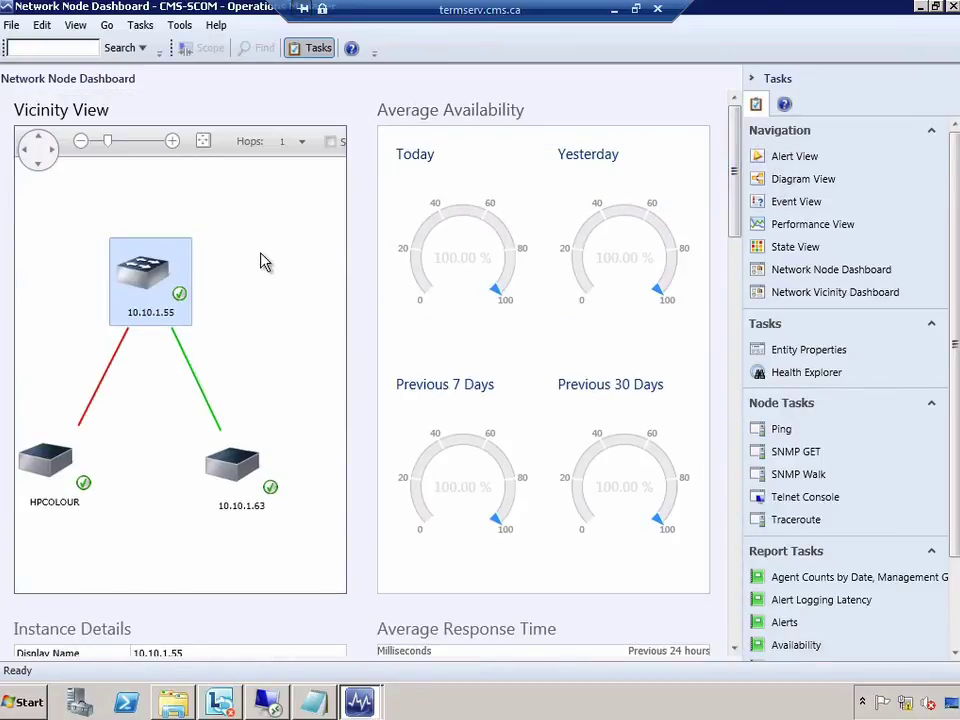
Step: Turn on the extra vicinity map display option and scroll down to the Health of Interfaces table
left_click(331, 142)
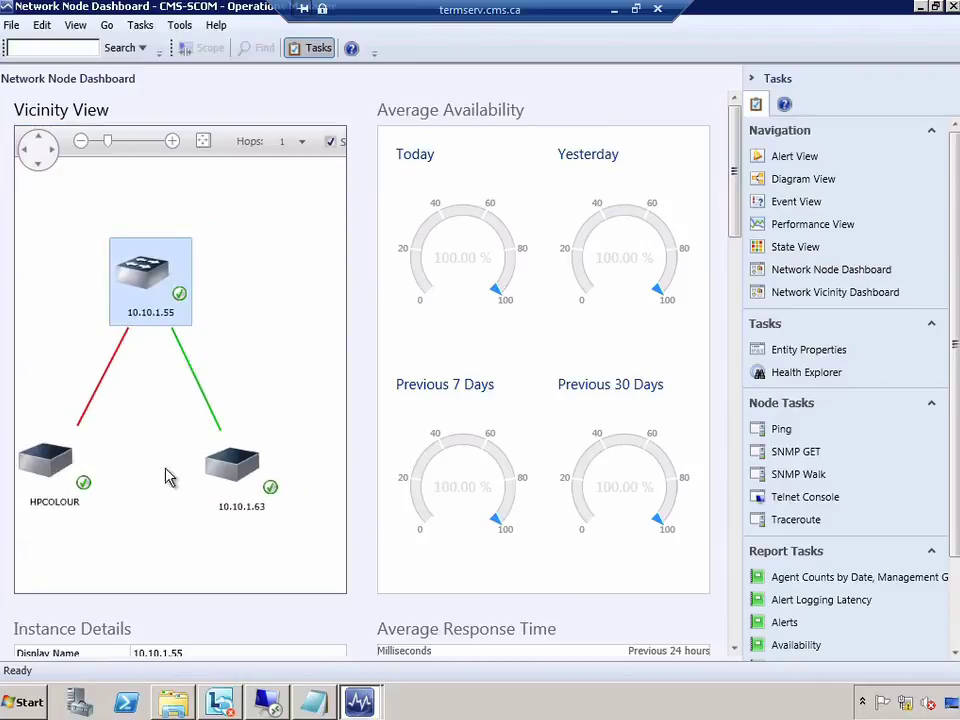
left_click(106, 385)
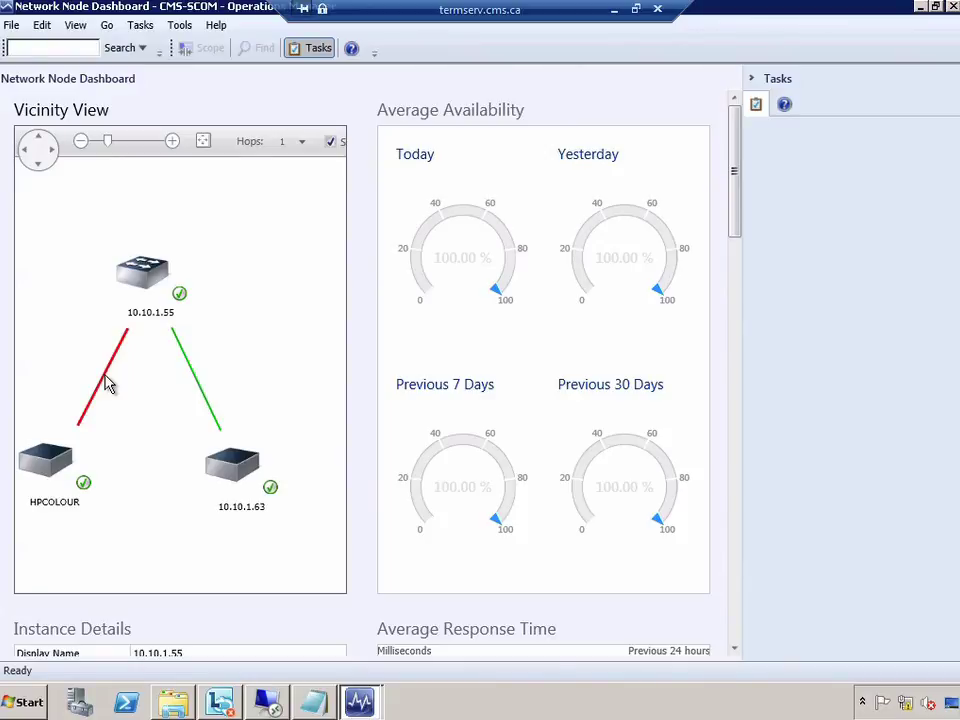
right_click(106, 380)
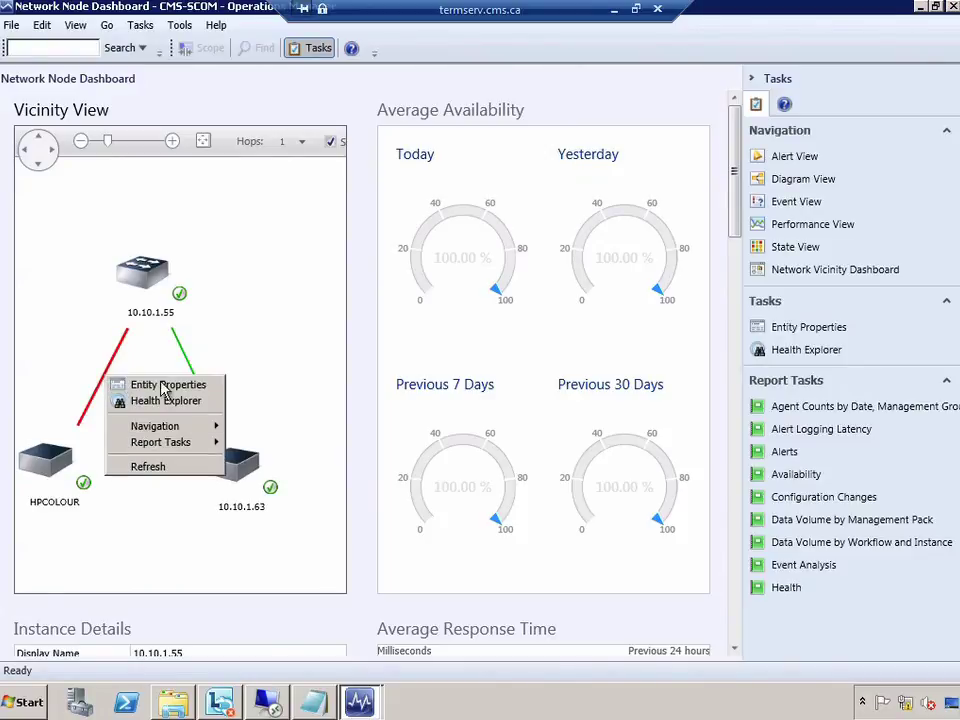
left_click(737, 316)
mouse_move(737, 316)
left_mouse_down()
mouse_move(754, 544)
mouse_move(805, 268)
left_mouse_up()
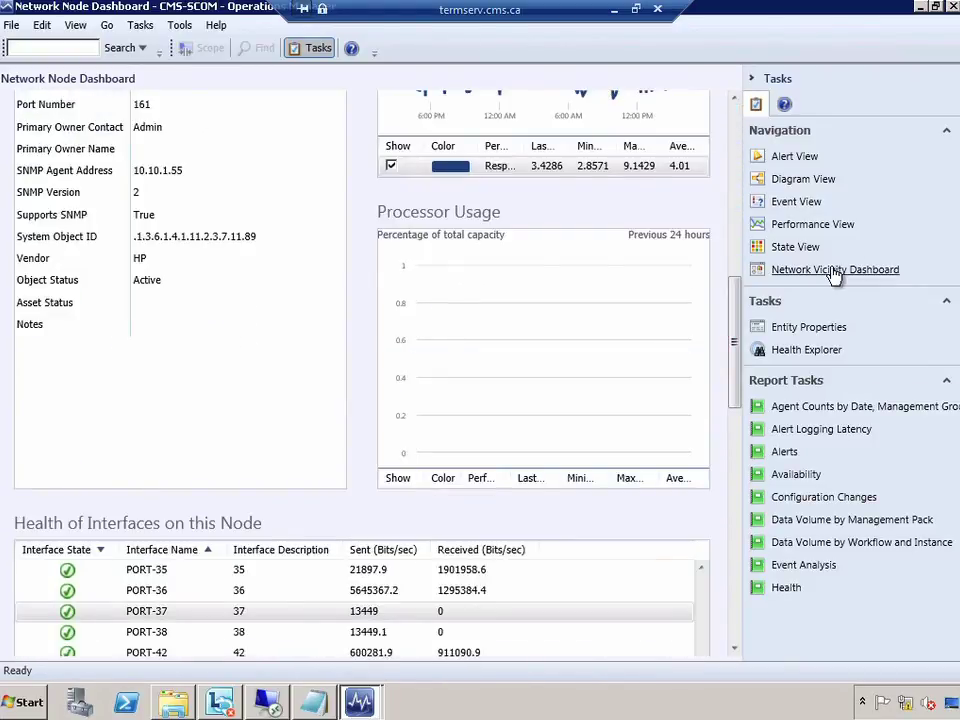
Step: Open the node's Network Vicinity Dashboard, then switch to the scom remote session's console
left_click(831, 270)
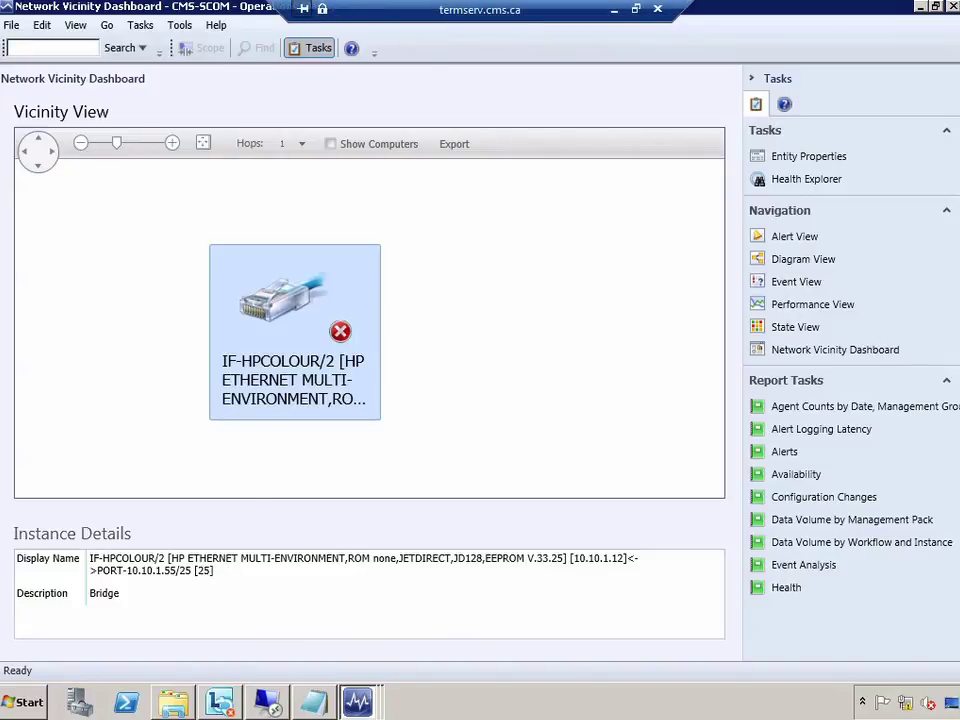
left_click(611, 11)
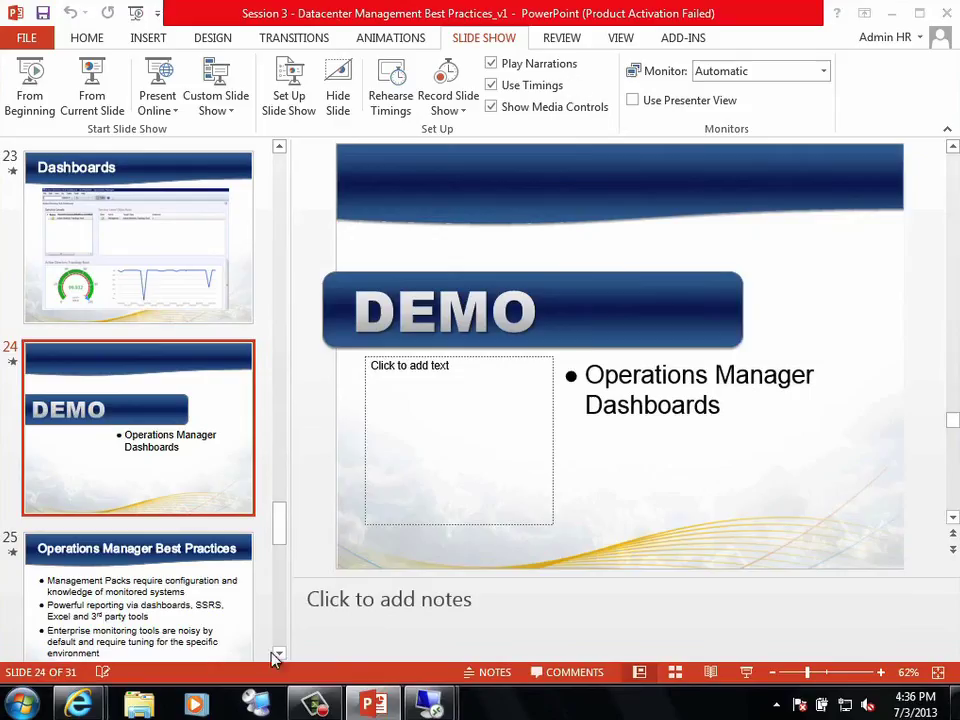
mouse_move(432, 707)
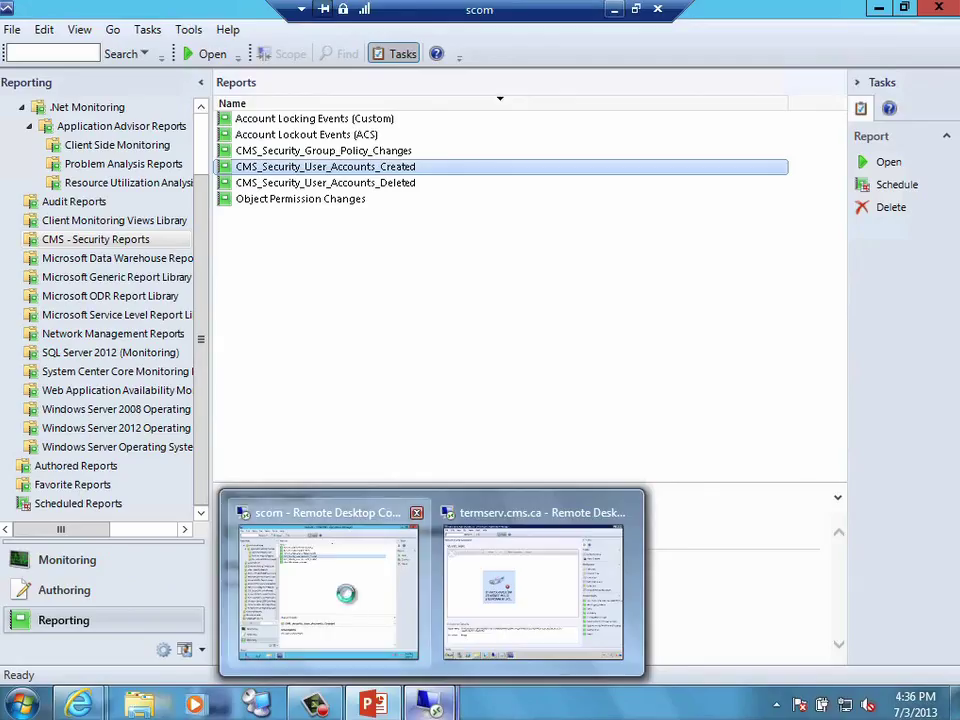
left_click(350, 602)
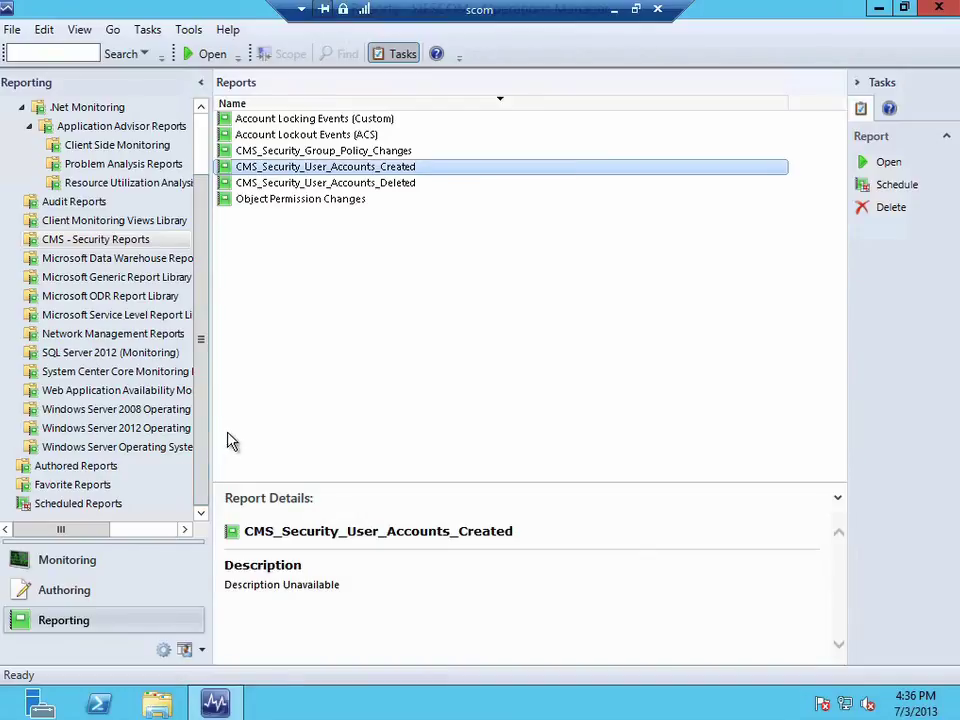
Step: In Monitoring, open the IG - Closed Alerts Past 1 Day view under _Infrastructure Guardian
left_click(68, 563)
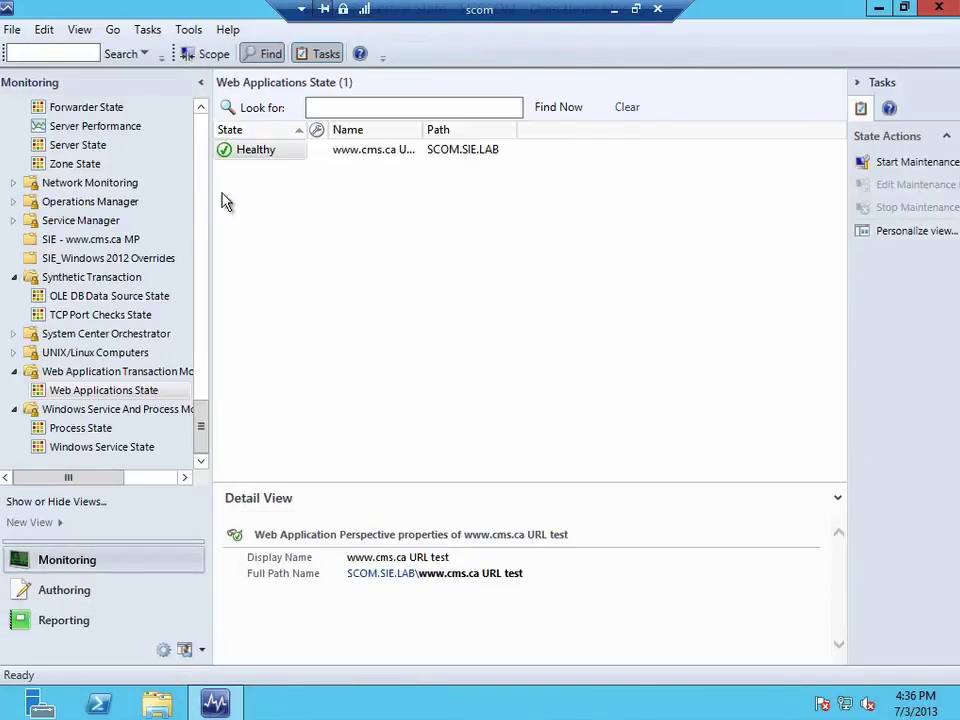
left_click_drag(204, 422, 213, 137)
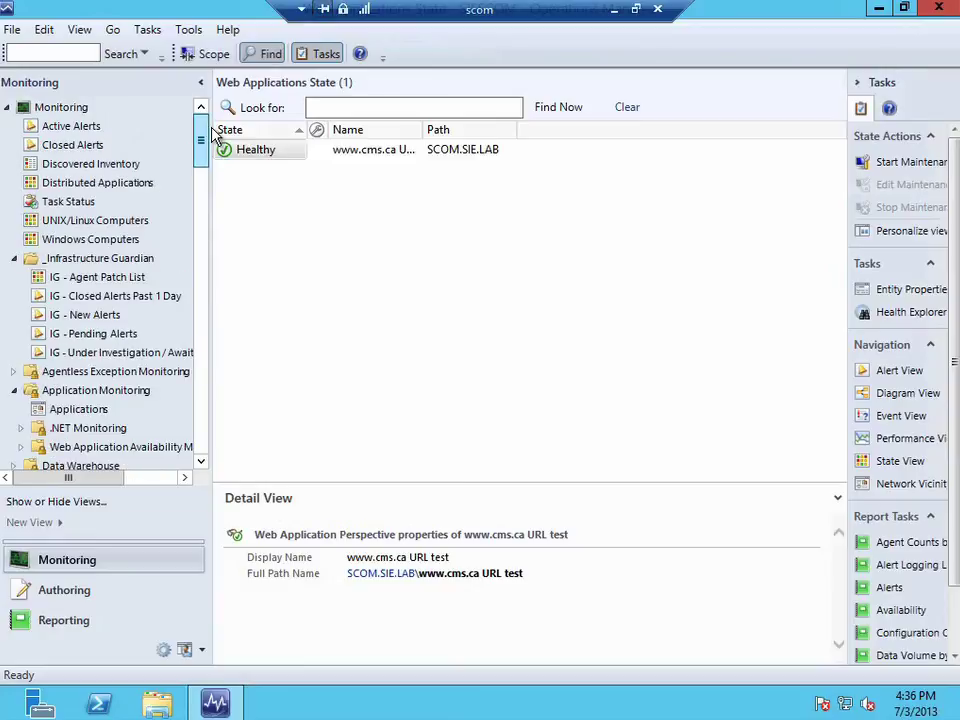
left_click(92, 296)
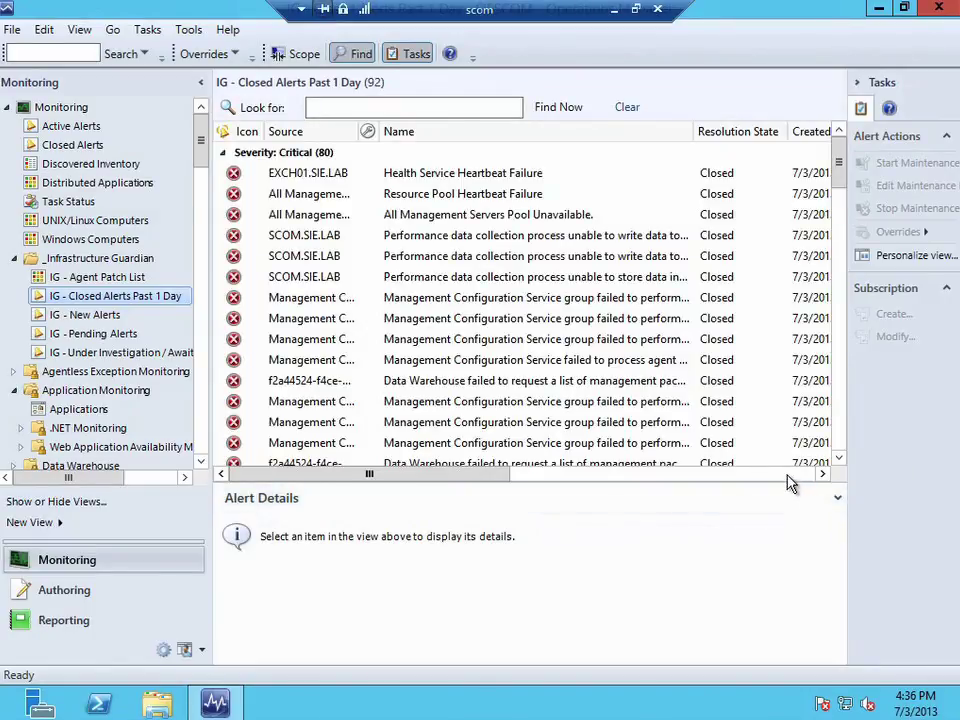
Step: Scroll the closed-alerts list right to show Age through Ticket ID, then minimize the console
left_click(789, 484)
left_click_drag(789, 484, 820, 476)
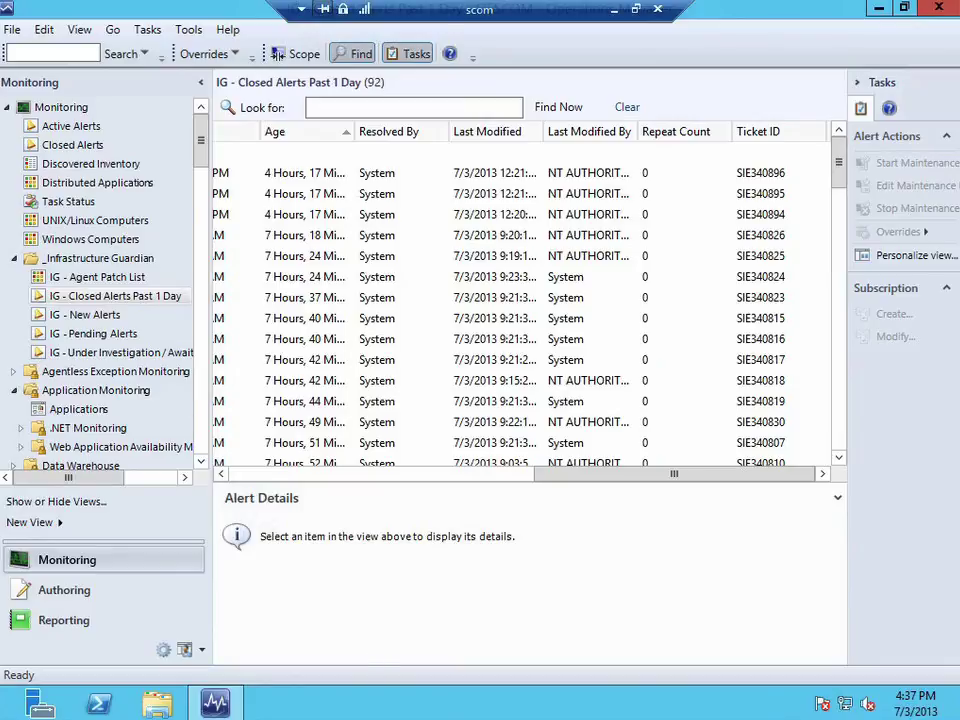
left_click(879, 8)
Step: Open the IG Dashboard - SCOM Health image in Paint, scroll to the No Heartbeat row, and close it
double_click(40, 150)
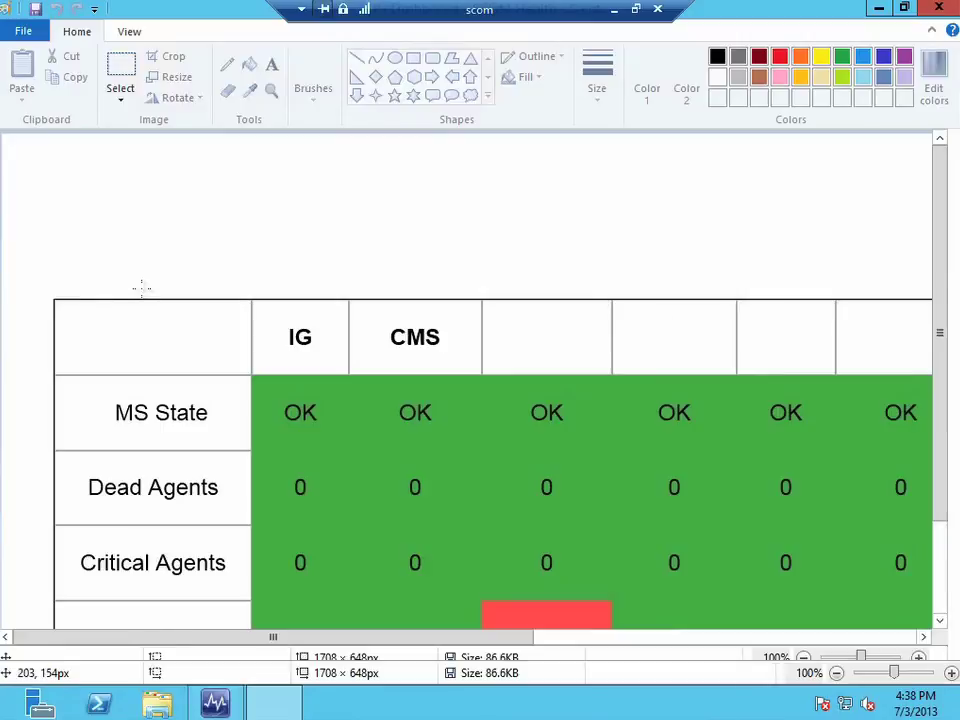
scroll(750, 420, "down", 1)
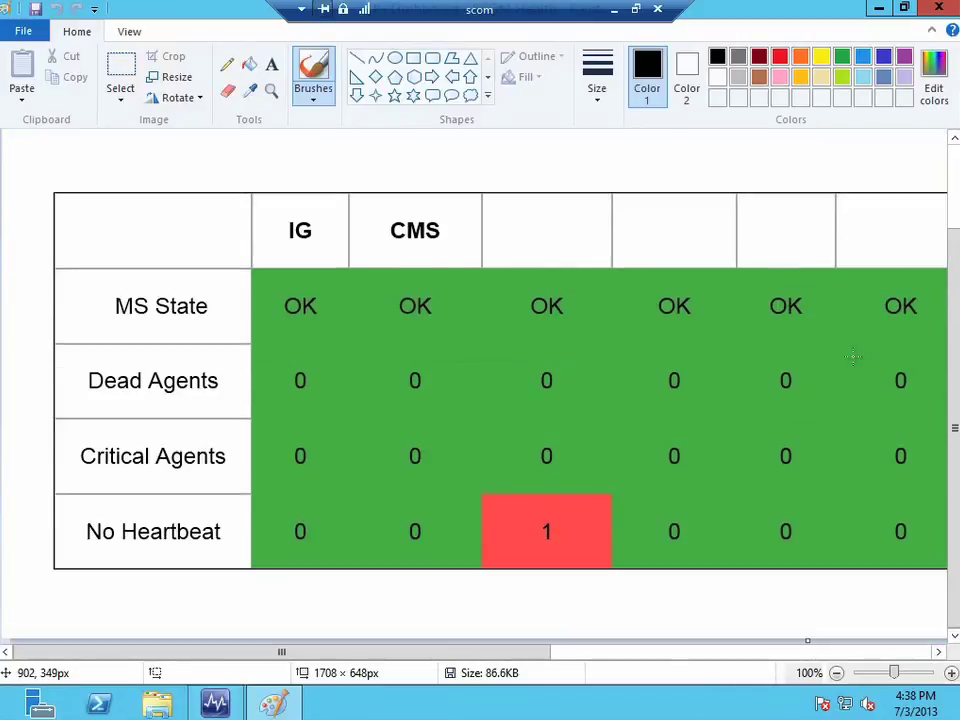
left_click_drag(508, 654, 534, 655)
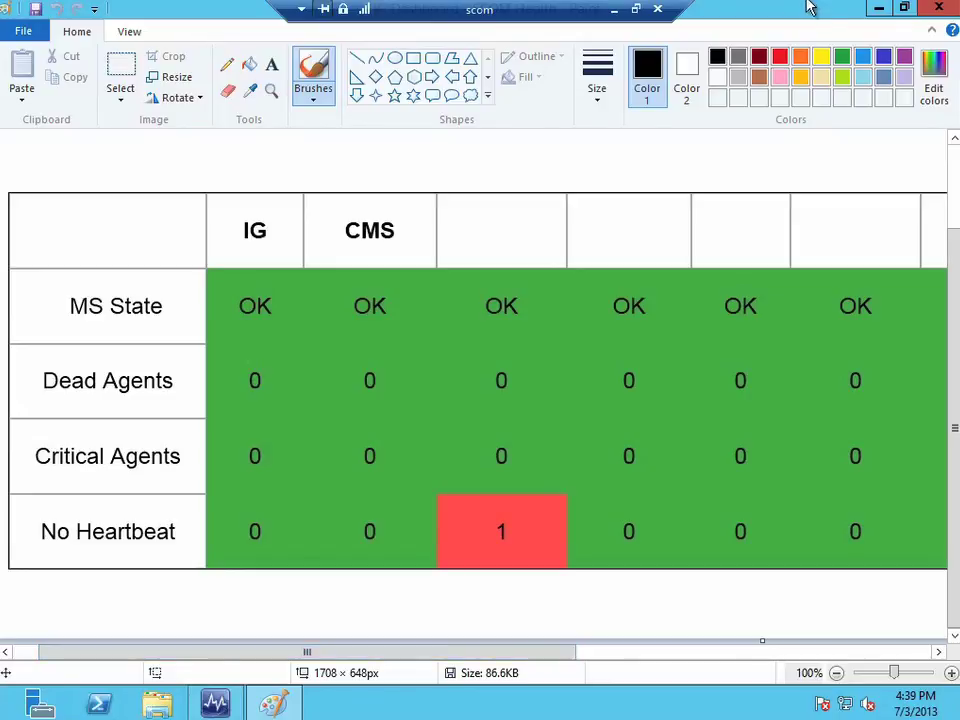
left_click(939, 8)
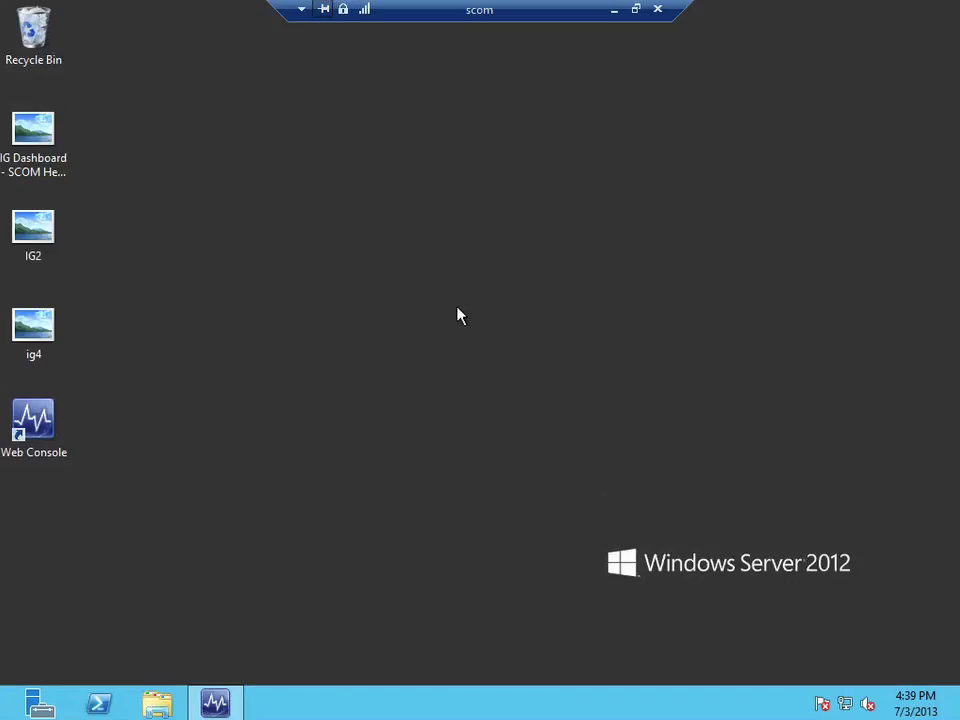
Step: Open the IG2 customer alert bubble chart in Paint, scroll around it, and close Paint with Alt+F4
double_click(40, 232)
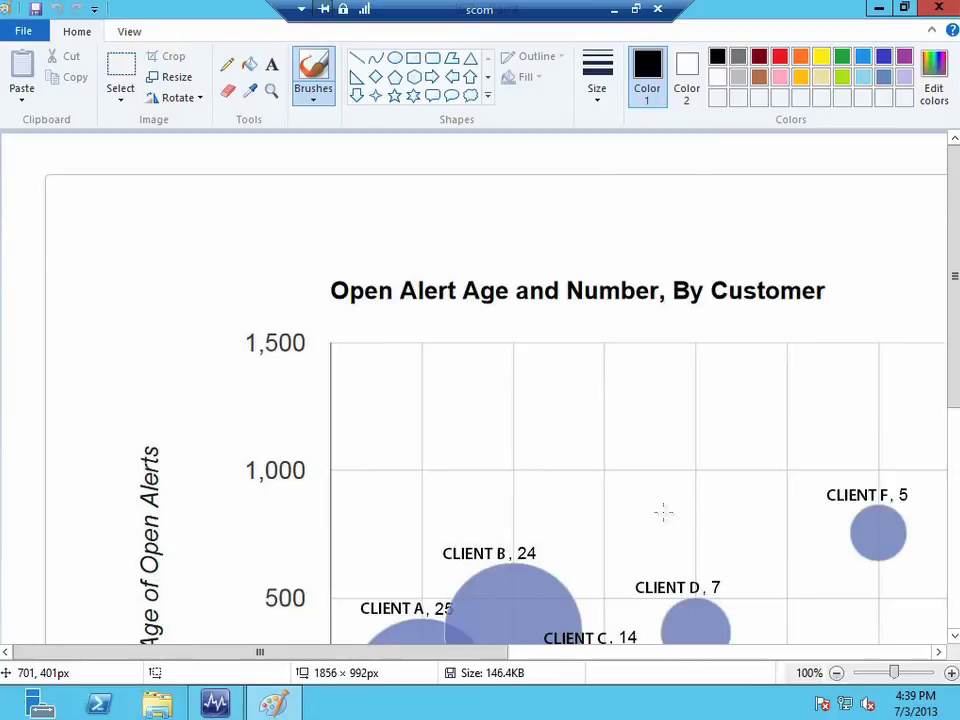
scroll(664, 510, "down", 3)
mouse_move(474, 652)
left_mouse_down()
mouse_move(621, 654)
mouse_move(579, 656)
left_mouse_up()
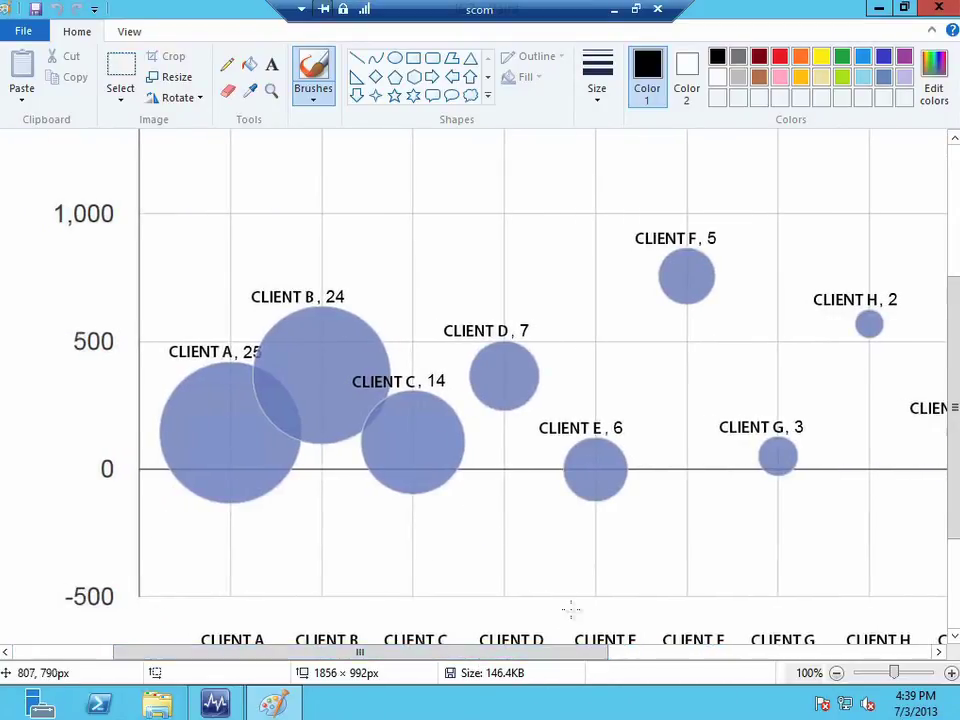
scroll(568, 609, "down", 1)
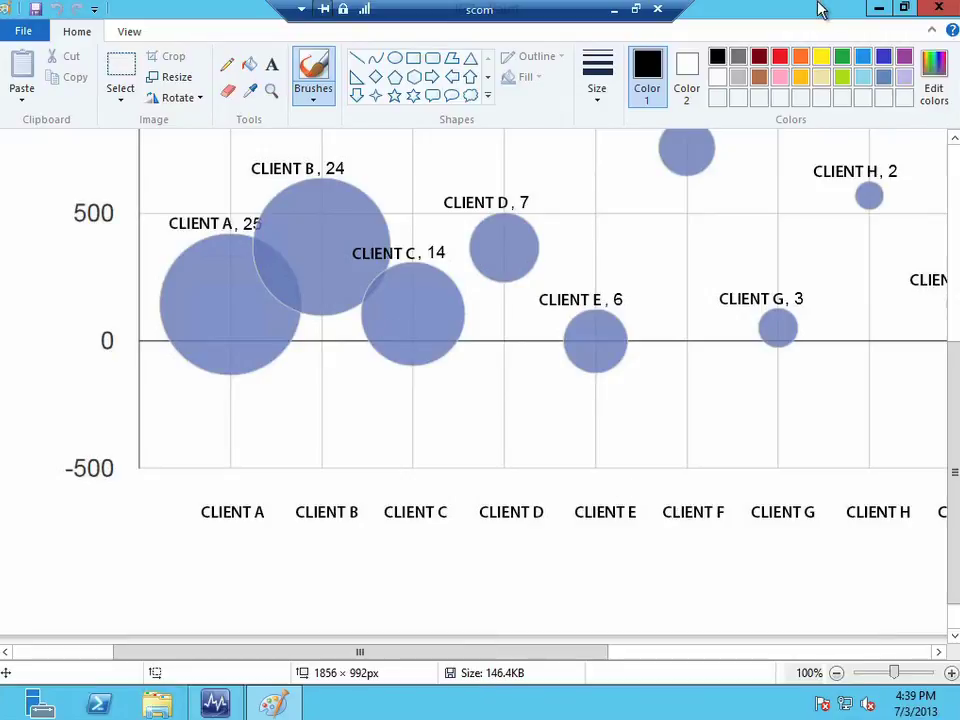
key("alt+F4")
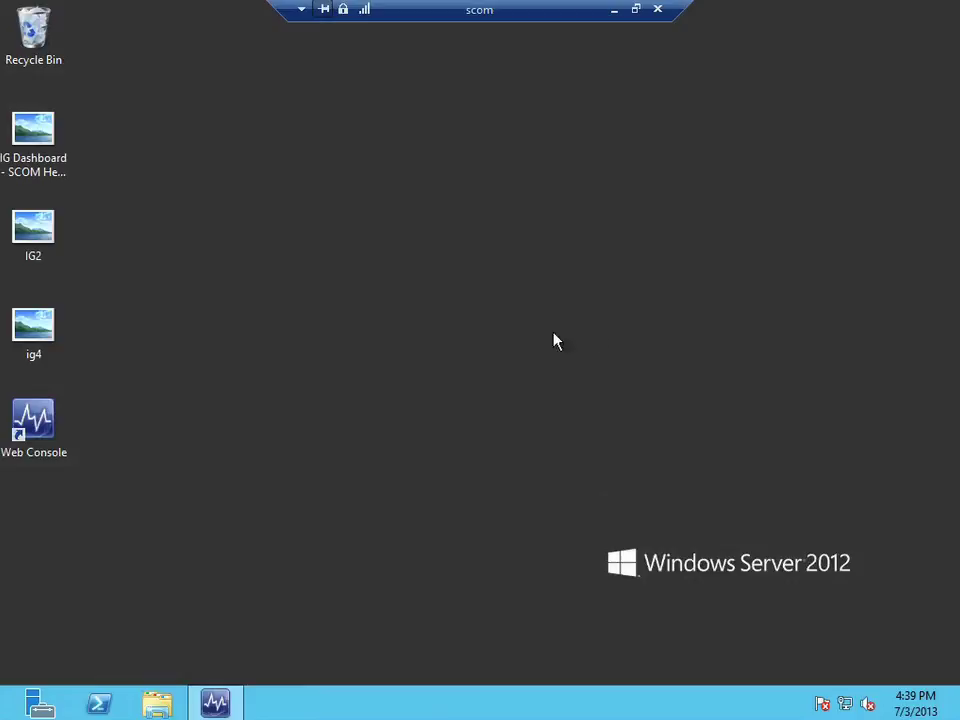